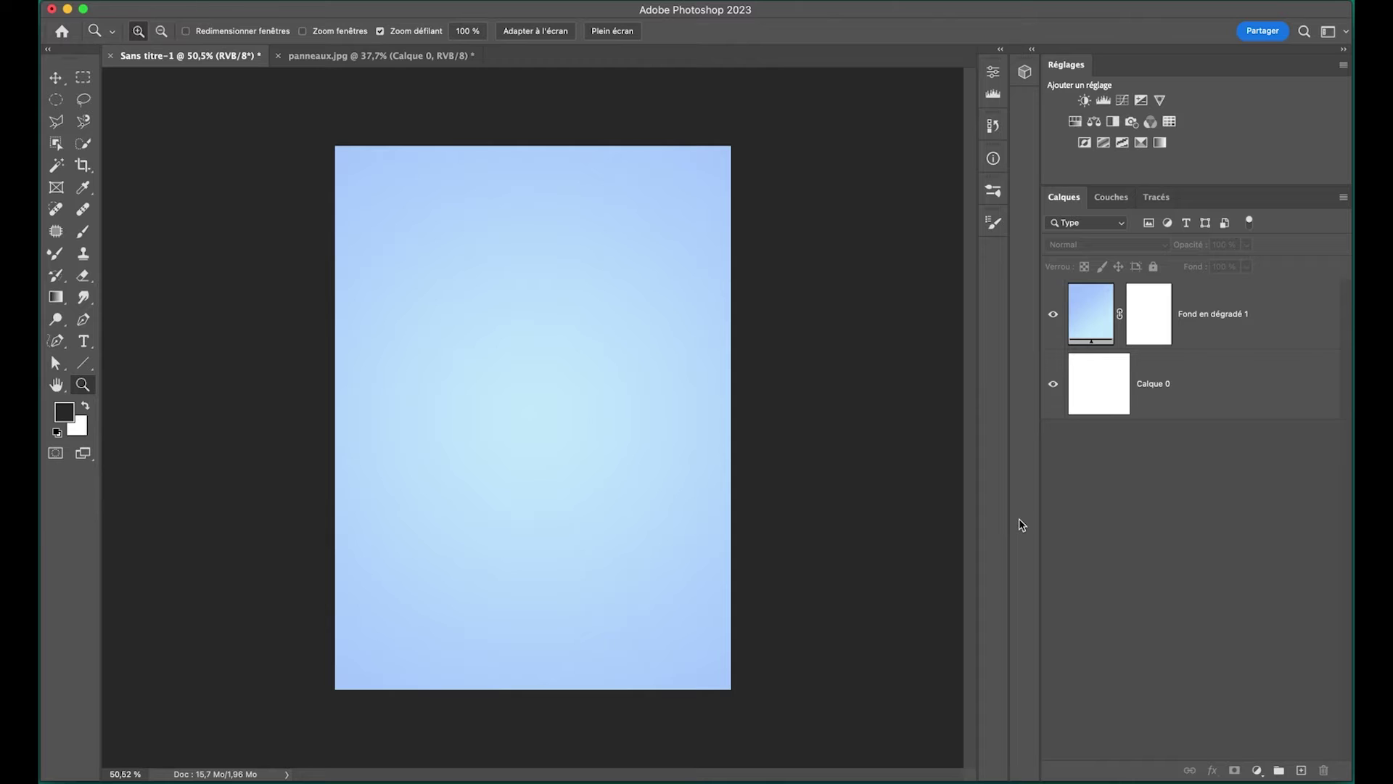
Bring the panneaux.jpg document forward and examine the street photo with its row of advertising panels up close.
{"action": "left_click", "coordinate": [56, 76]}
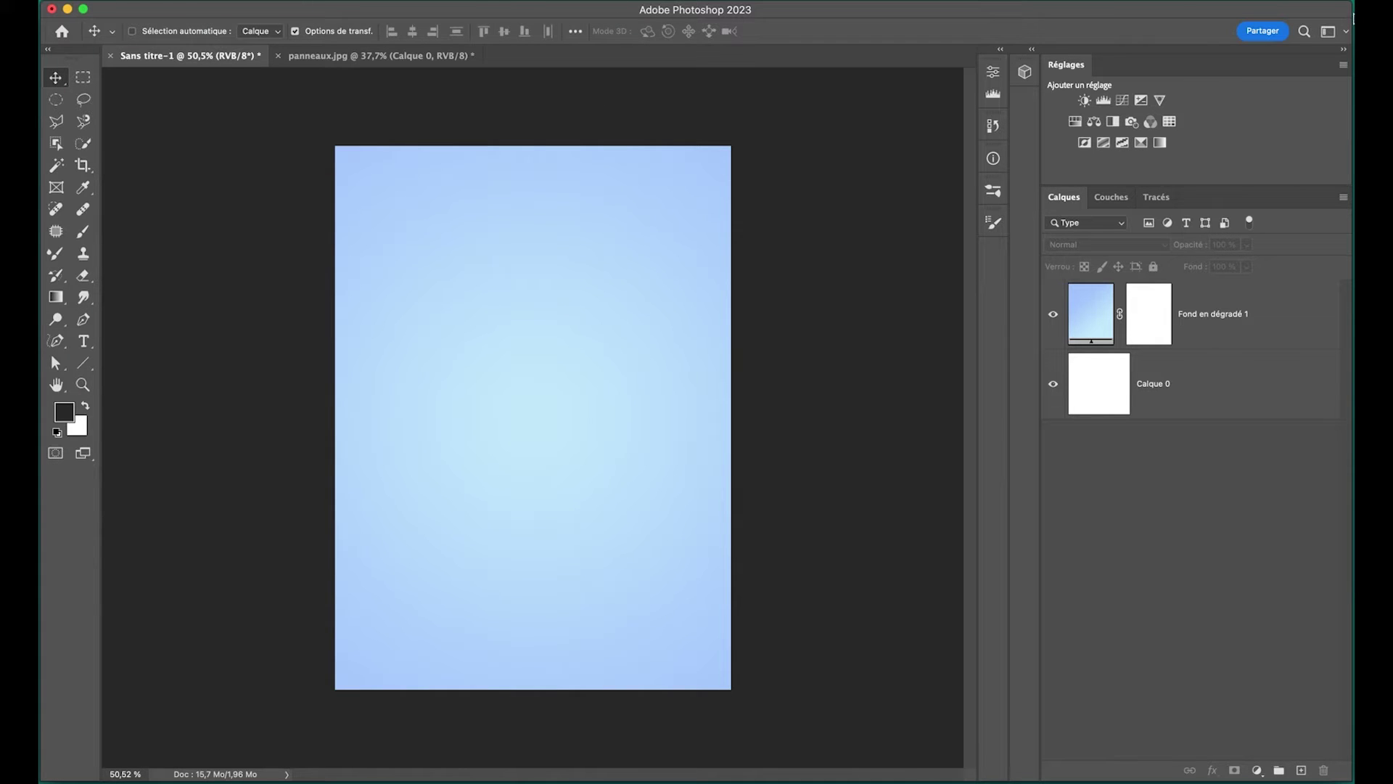
{"action": "left_click_drag", "start_coordinate": [1344, 19], "coordinate": [1352, 18]}
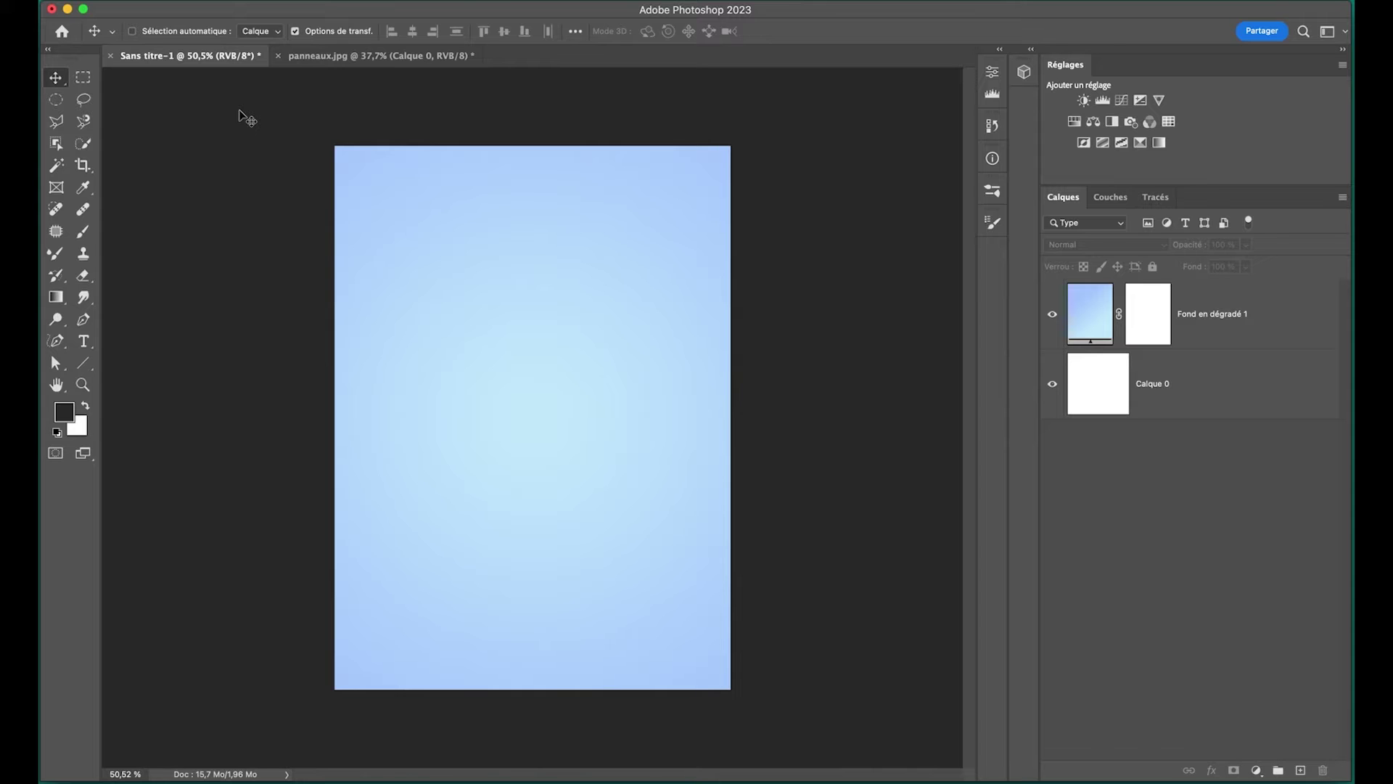
{"action": "left_click", "coordinate": [305, 57]}
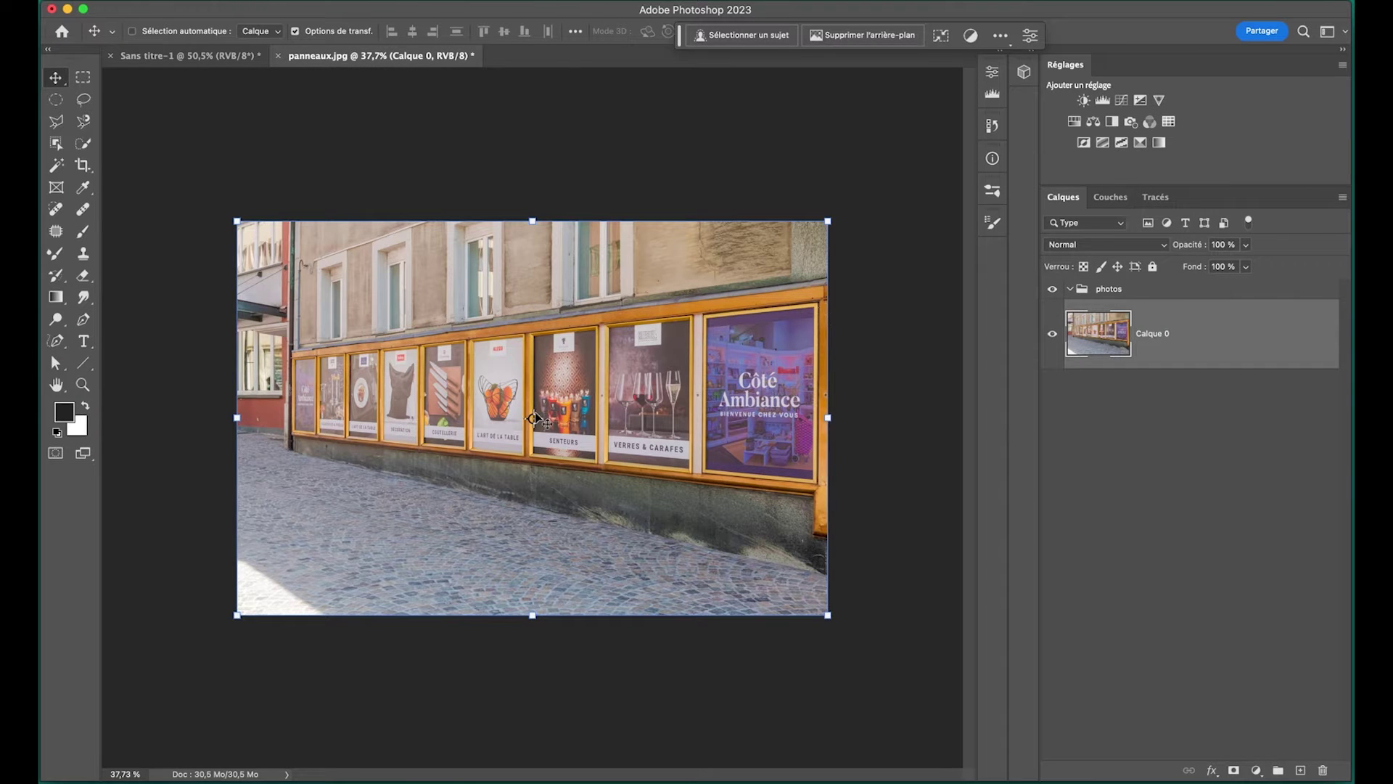
{"action": "key", "text": "z"}
{"action": "left_click_drag", "start_coordinate": [615, 405], "coordinate": [640, 396]}
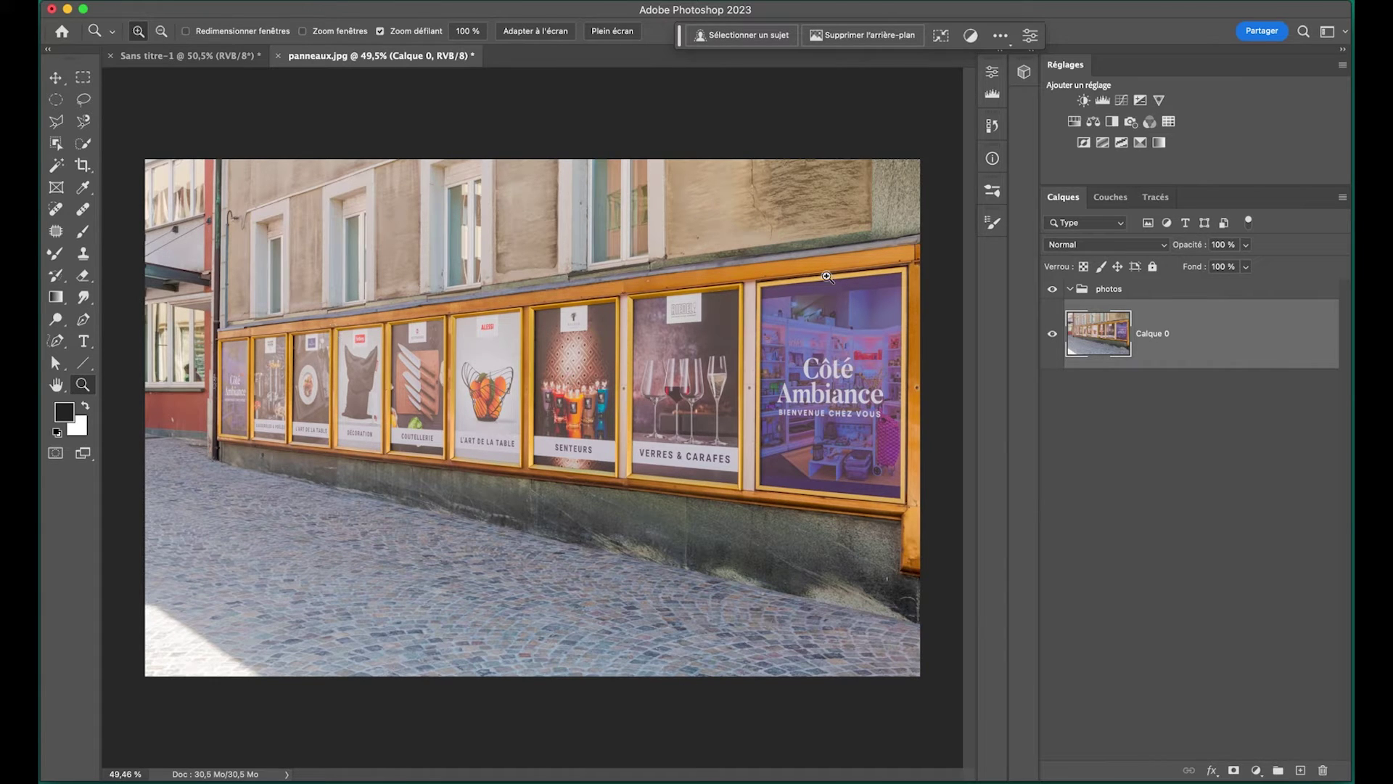
{"action": "left_click", "coordinate": [1086, 431]}
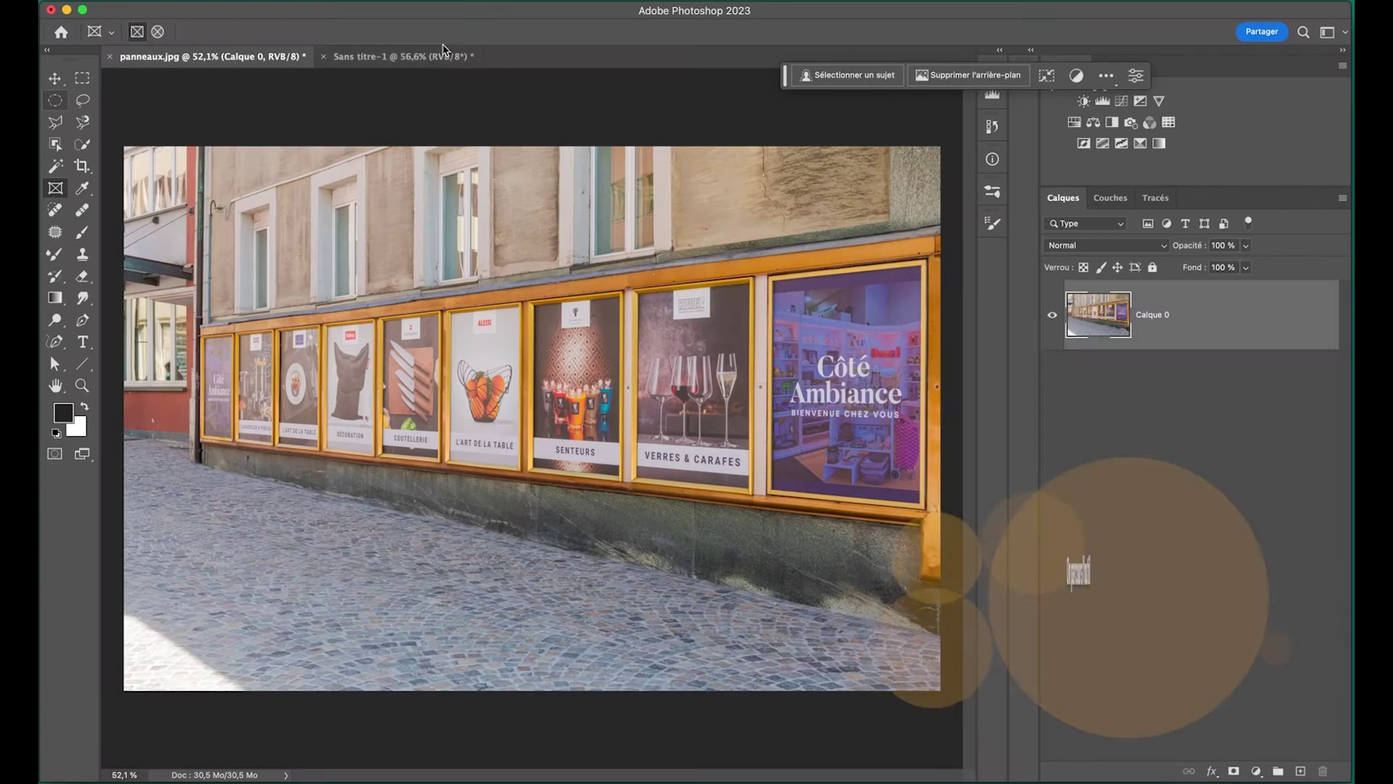
Draw a tall rectangular frame on the gradient page of Sans titre-1, then shorten it and shift it toward the centre.
{"action": "left_click", "coordinate": [436, 56]}
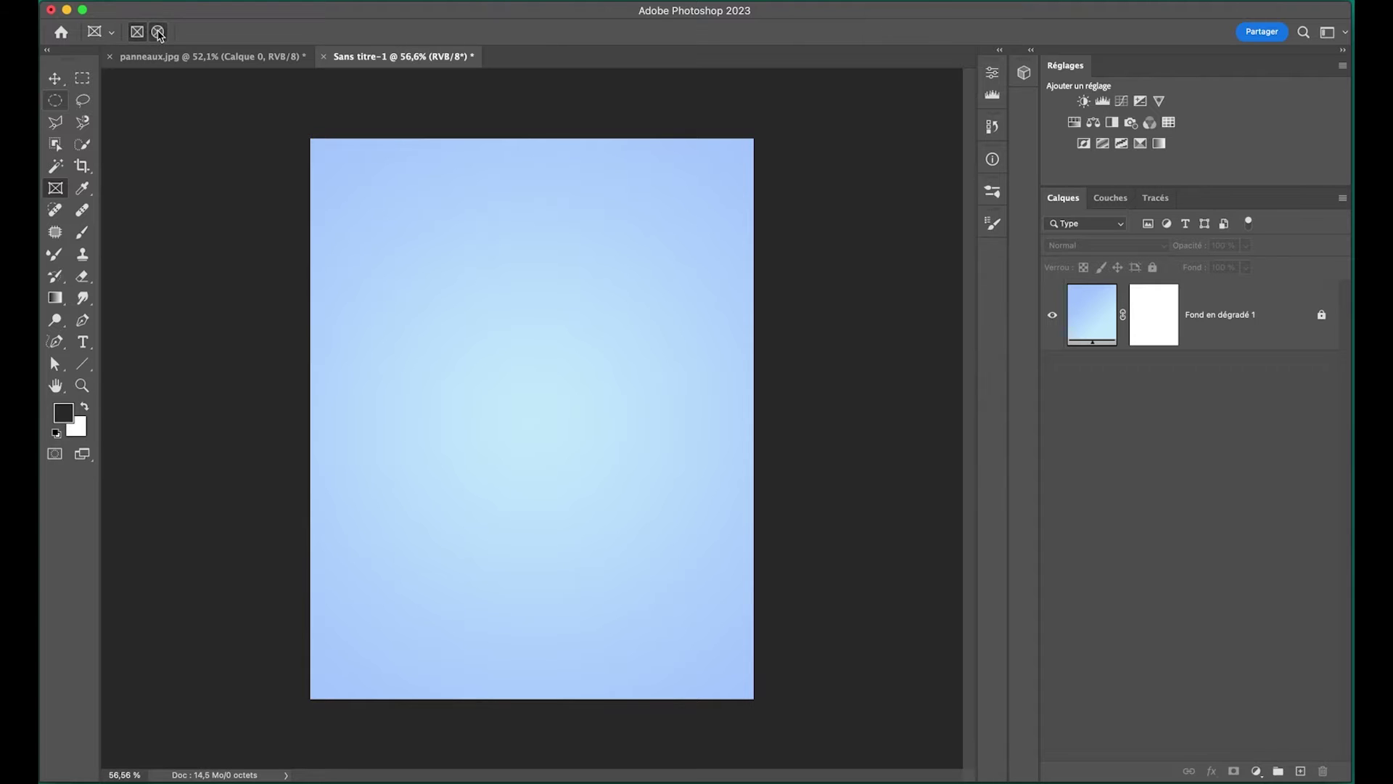
{"action": "left_click_drag", "start_coordinate": [360, 236], "coordinate": [557, 535]}
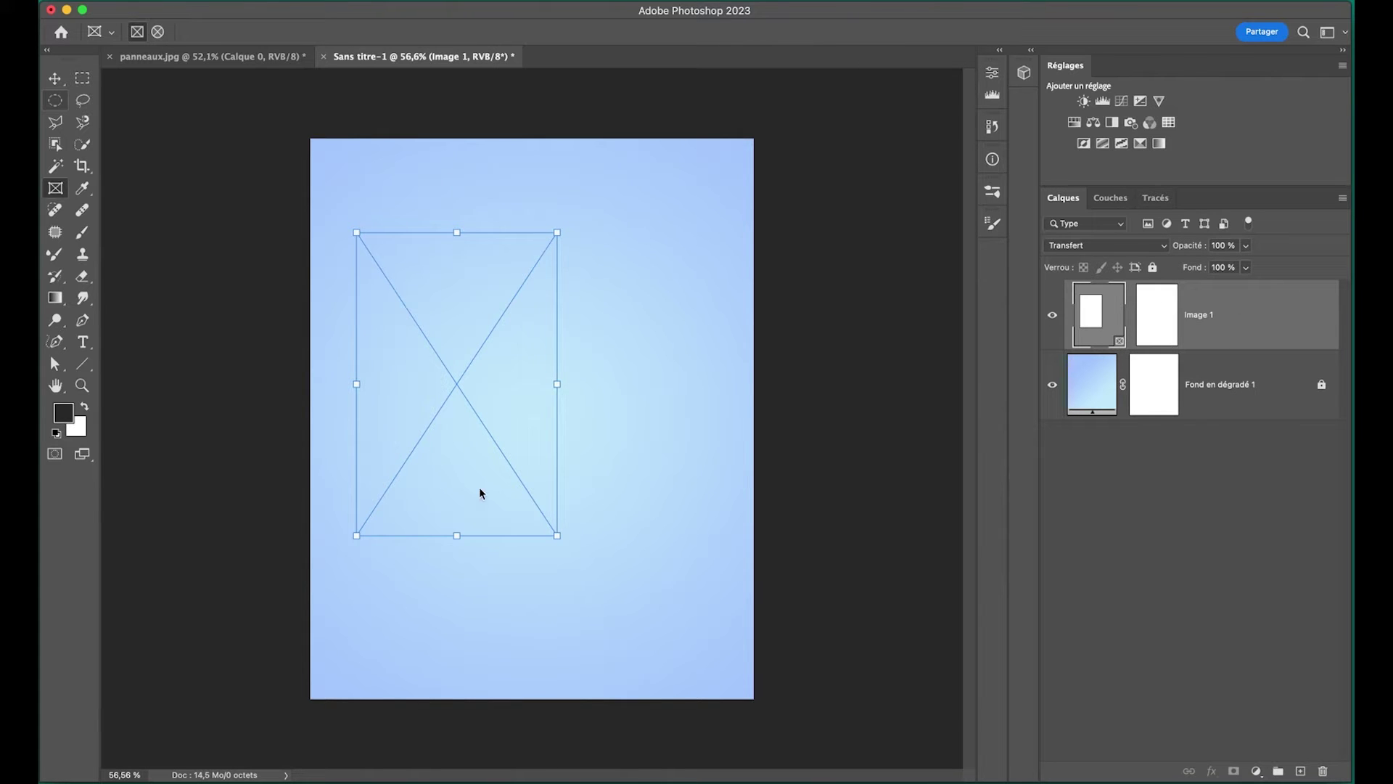
{"action": "key", "text": "v"}
{"action": "left_click_drag", "start_coordinate": [457, 233], "coordinate": [512, 366]}
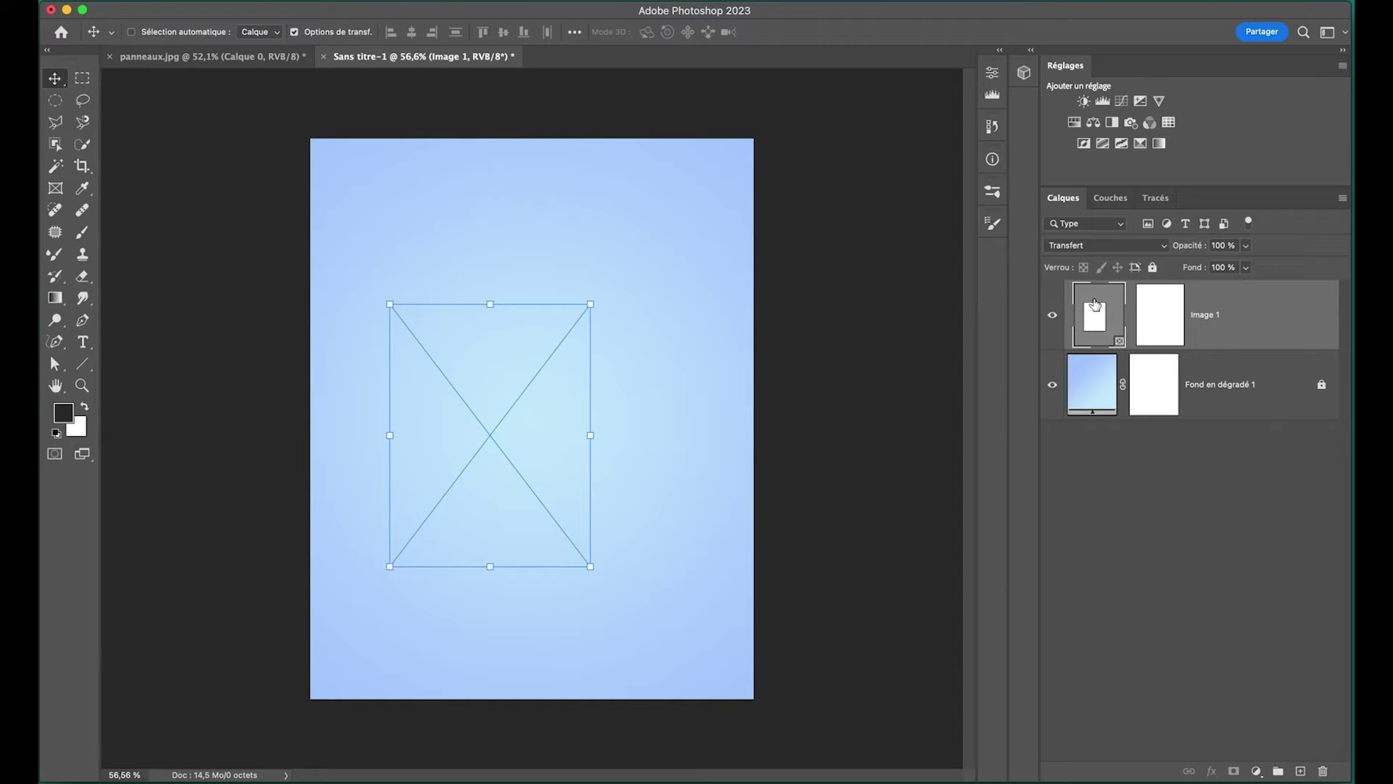
Import the image _DSC3419.jpg into the rectangular frame.
{"action": "left_click", "coordinate": [190, 0]}
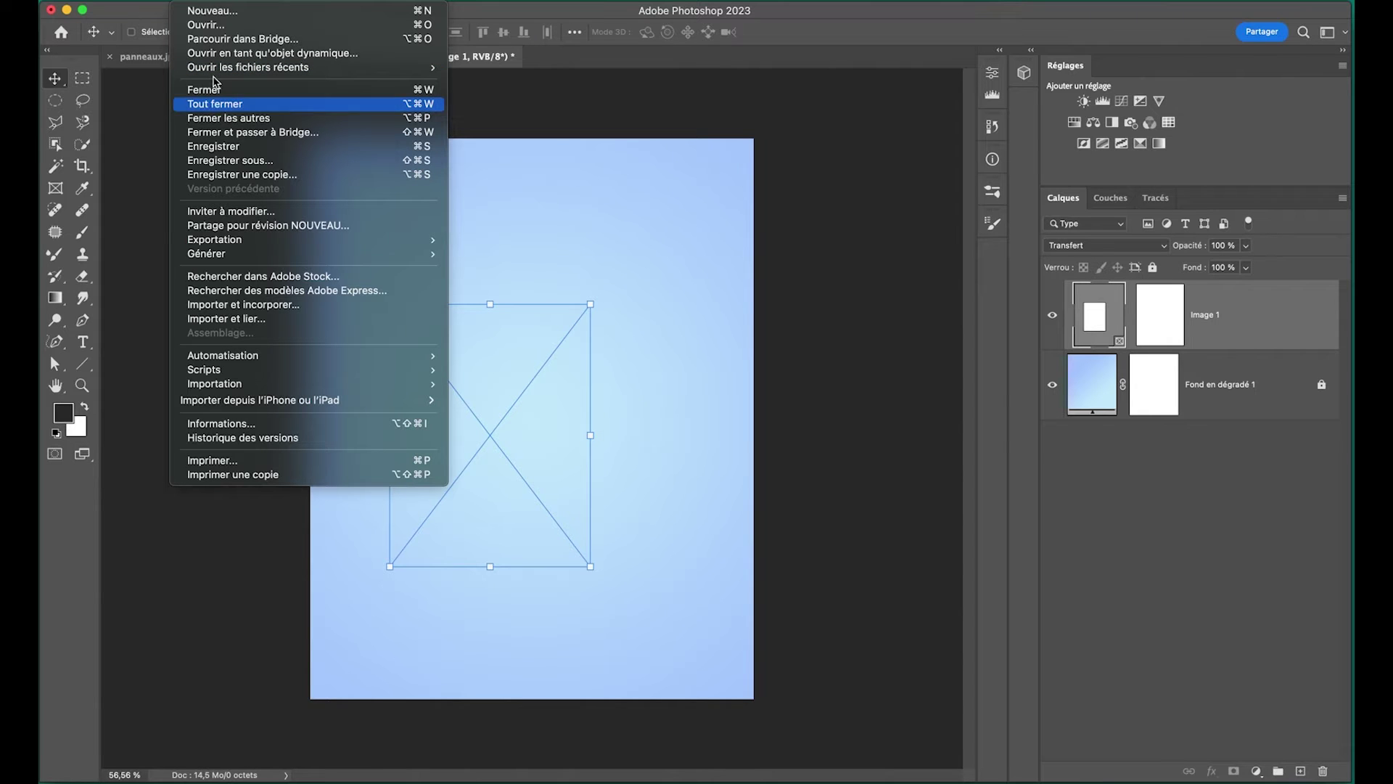
{"action": "left_click", "coordinate": [229, 312]}
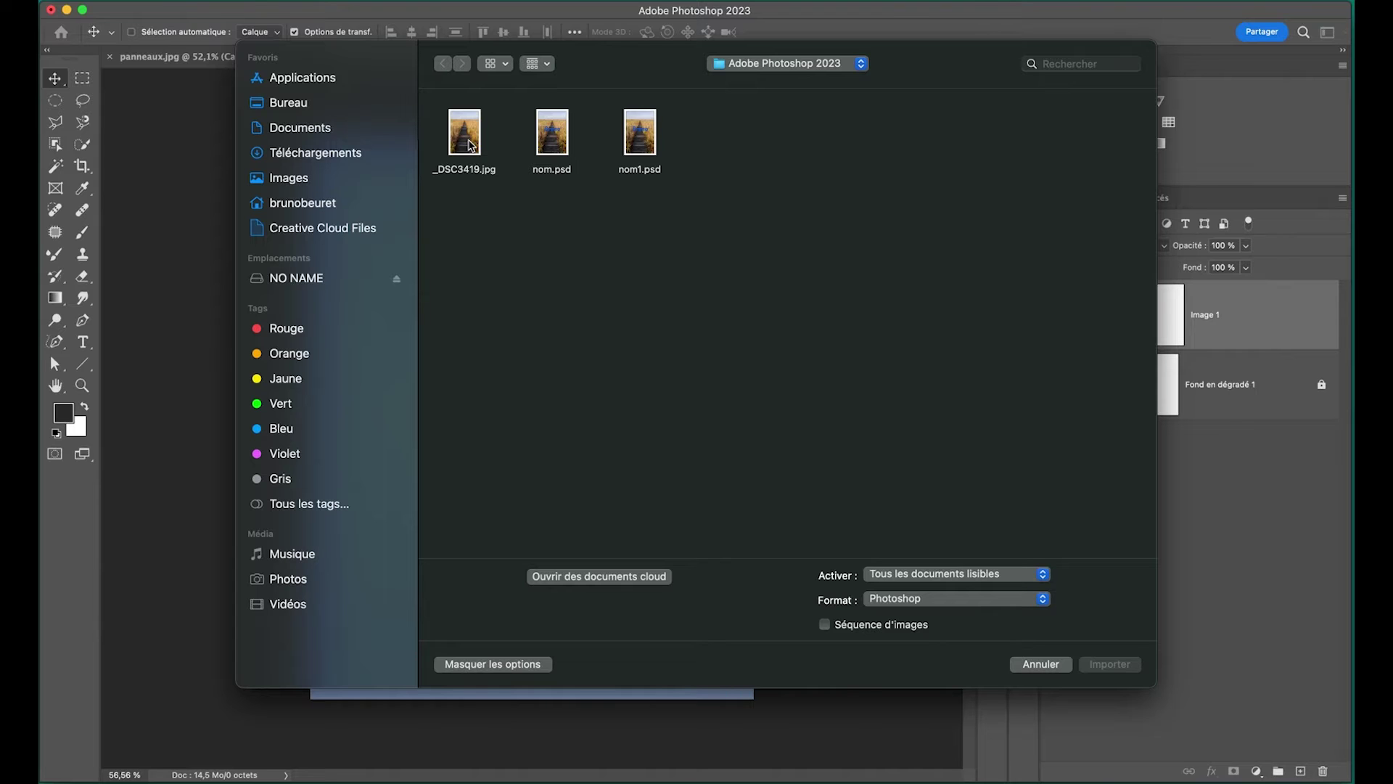
{"action": "left_click", "coordinate": [472, 146]}
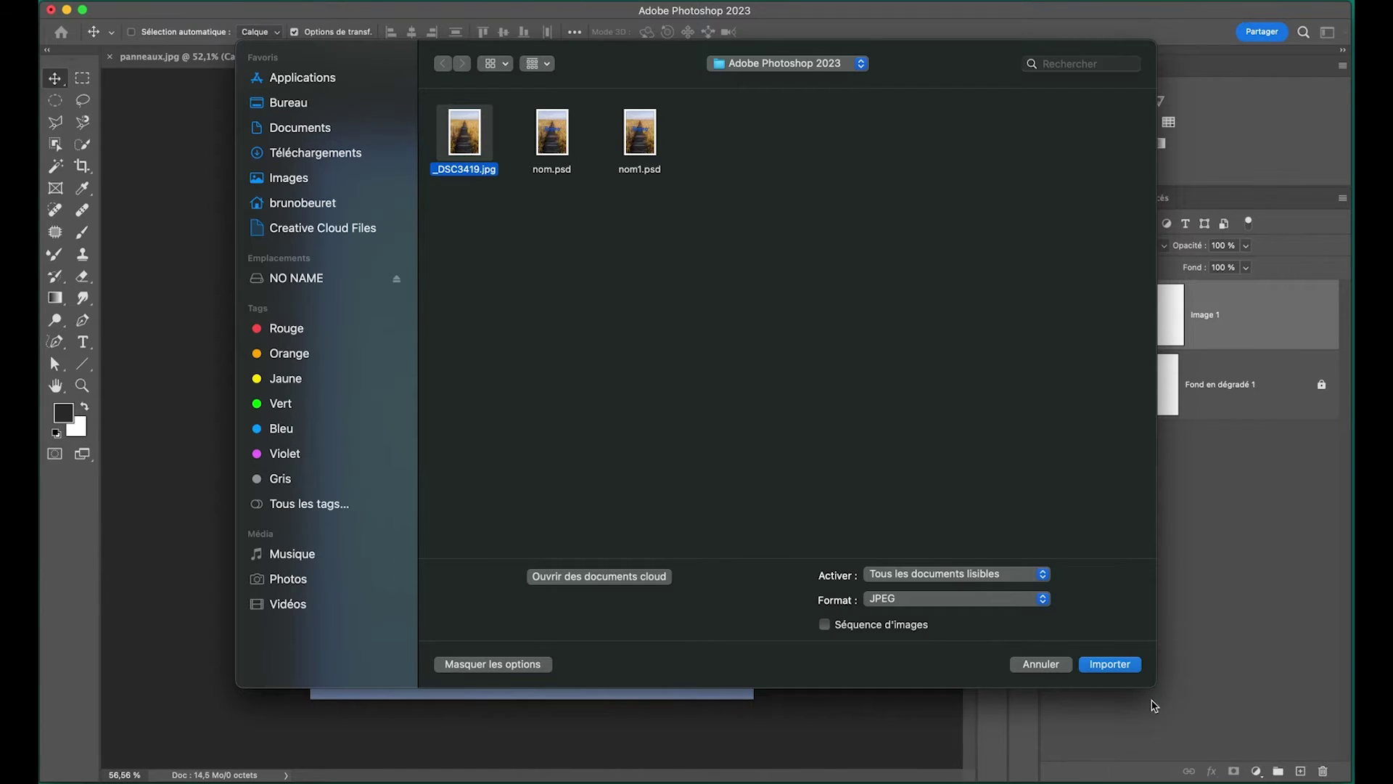
{"action": "left_click", "coordinate": [1109, 664]}
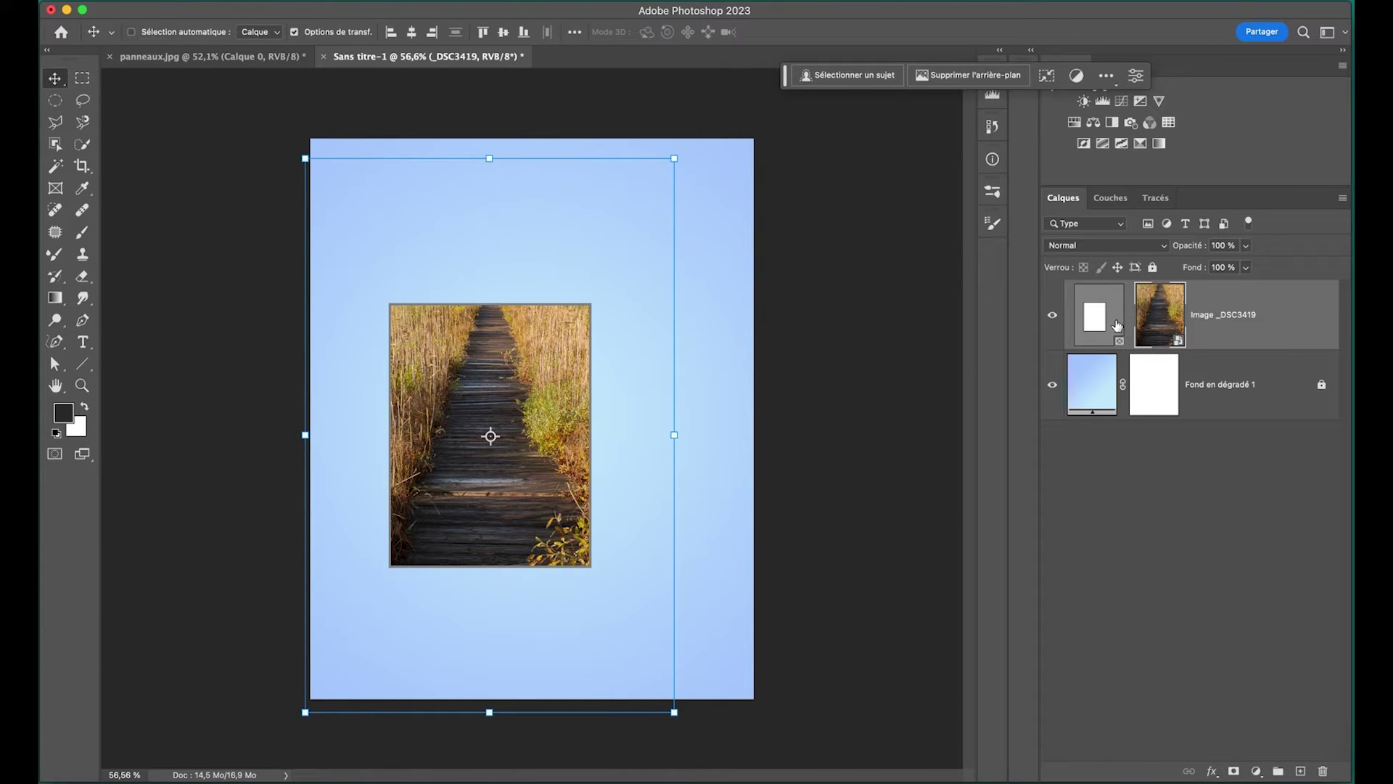
Enlarge the rectangular frame to reveal more of the boardwalk photo and reposition frame and photo in the page's upper right area.
{"action": "left_click", "coordinate": [1088, 314]}
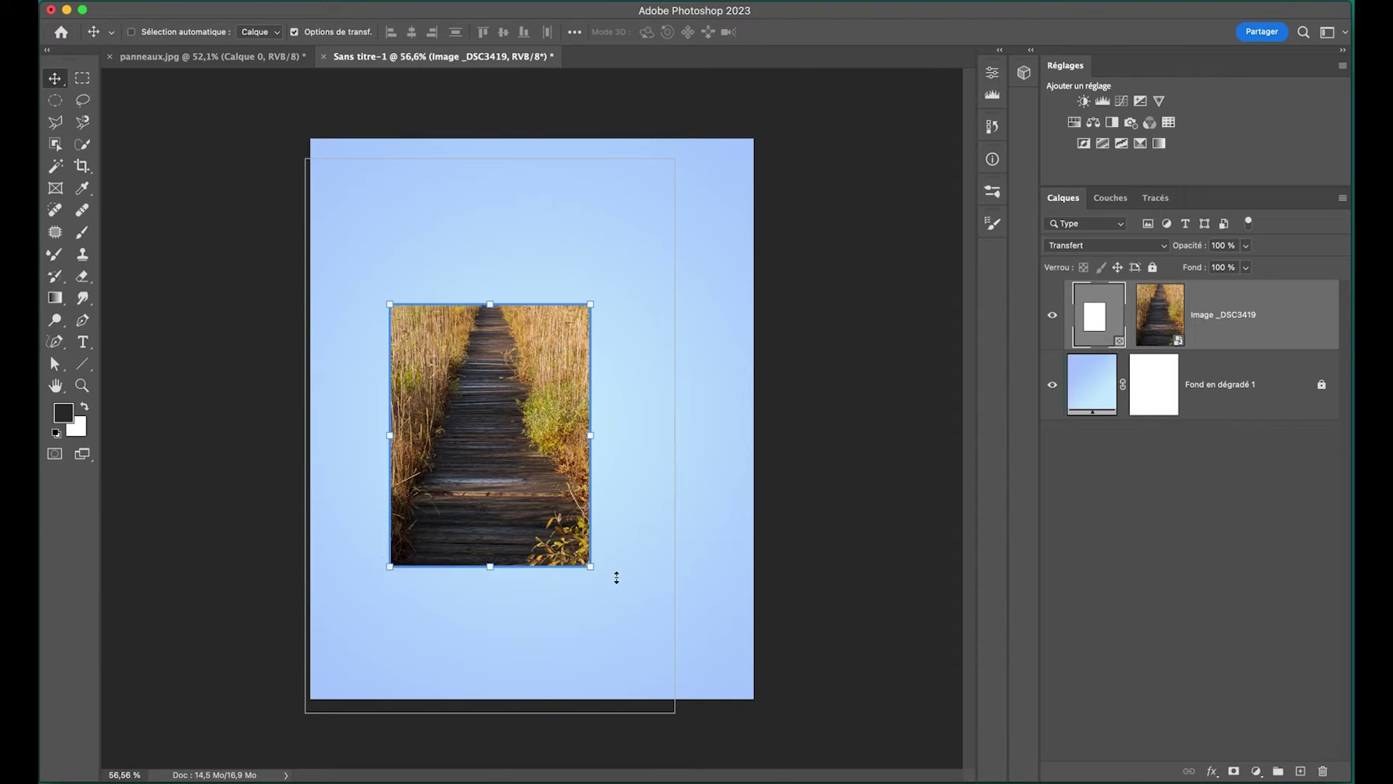
{"action": "left_click_drag", "start_coordinate": [490, 304], "coordinate": [474, 225]}
{"action": "left_click_drag", "start_coordinate": [590, 395], "coordinate": [626, 441]}
{"action": "left_click_drag", "start_coordinate": [519, 564], "coordinate": [453, 535]}
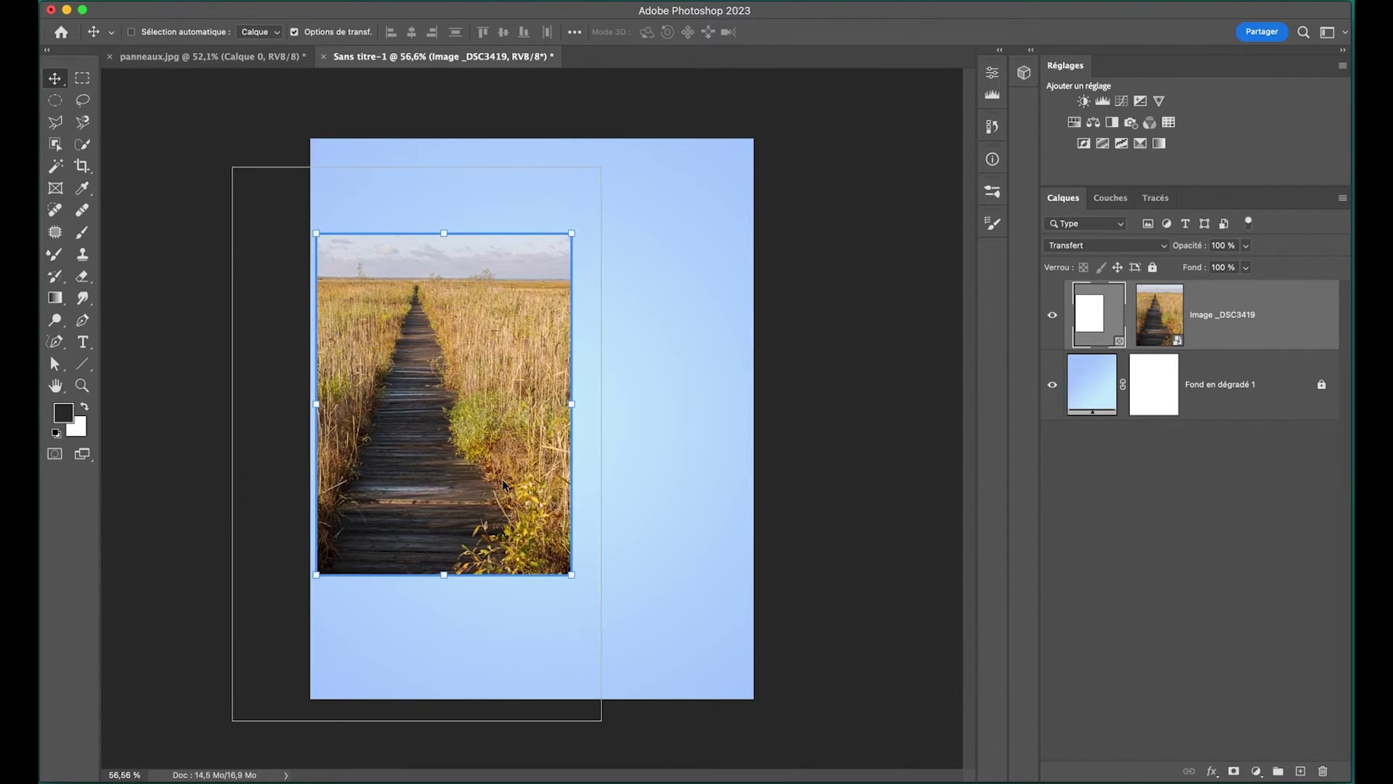
{"action": "left_click_drag", "start_coordinate": [505, 485], "coordinate": [627, 436]}
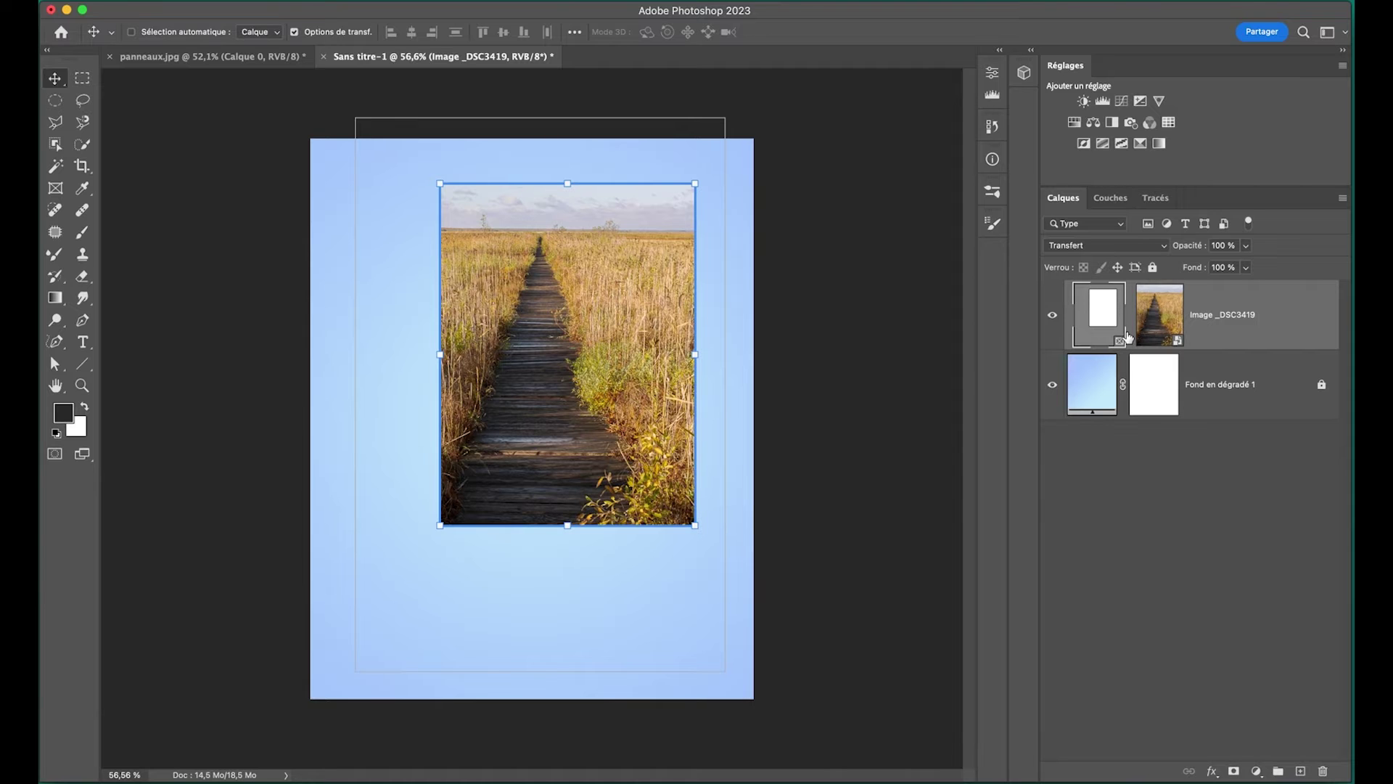
{"action": "left_click_drag", "start_coordinate": [586, 313], "coordinate": [634, 350]}
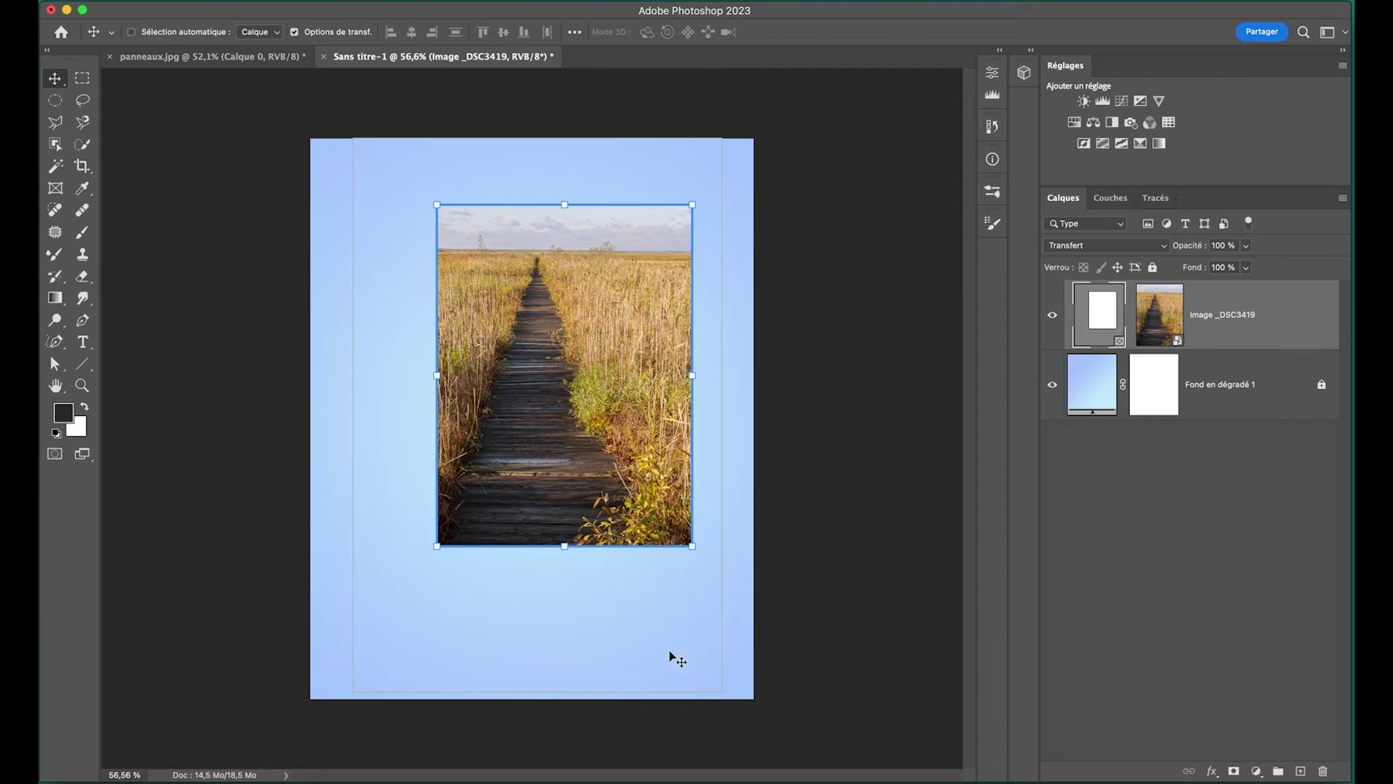
{"action": "left_click_drag", "start_coordinate": [614, 453], "coordinate": [603, 461]}
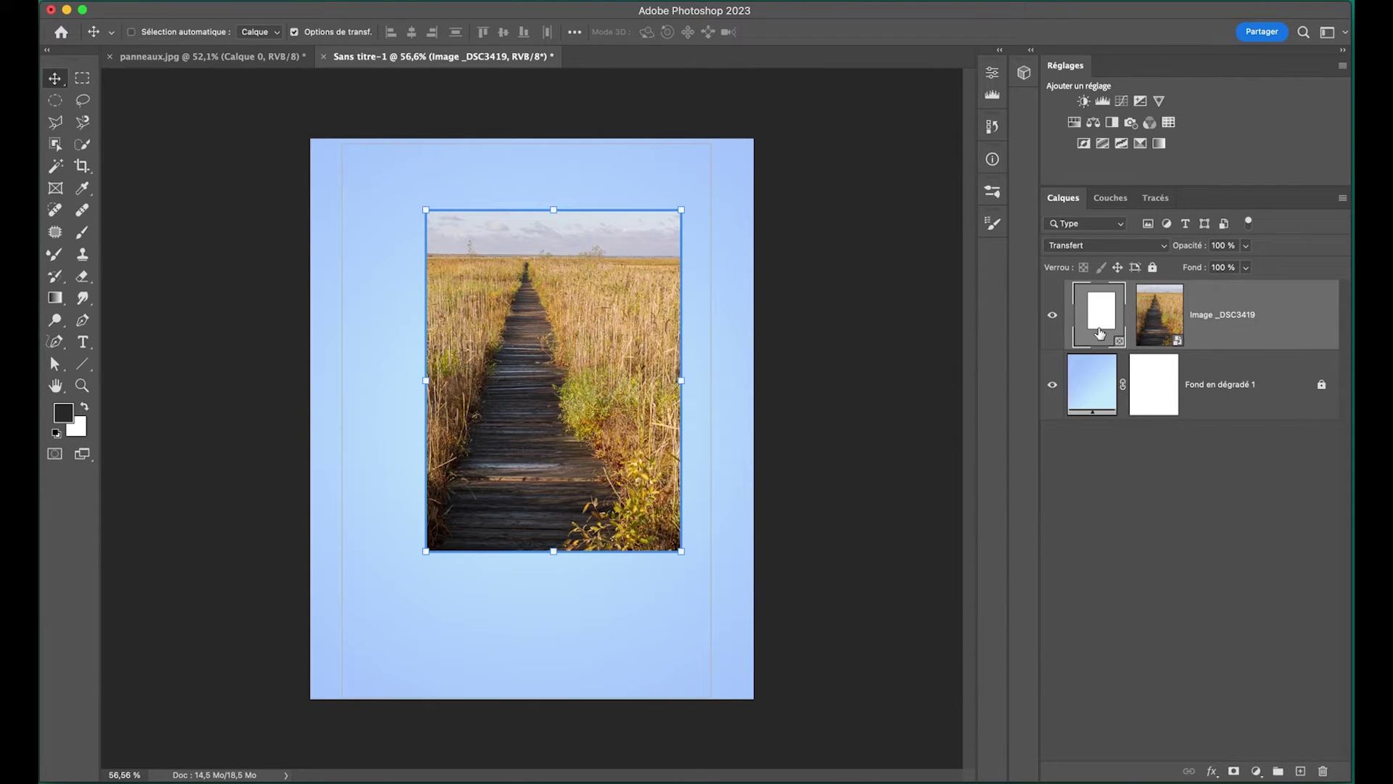
Open the framed photo's smart object contents for viewing and close that document again.
{"action": "double_click", "coordinate": [1181, 346]}
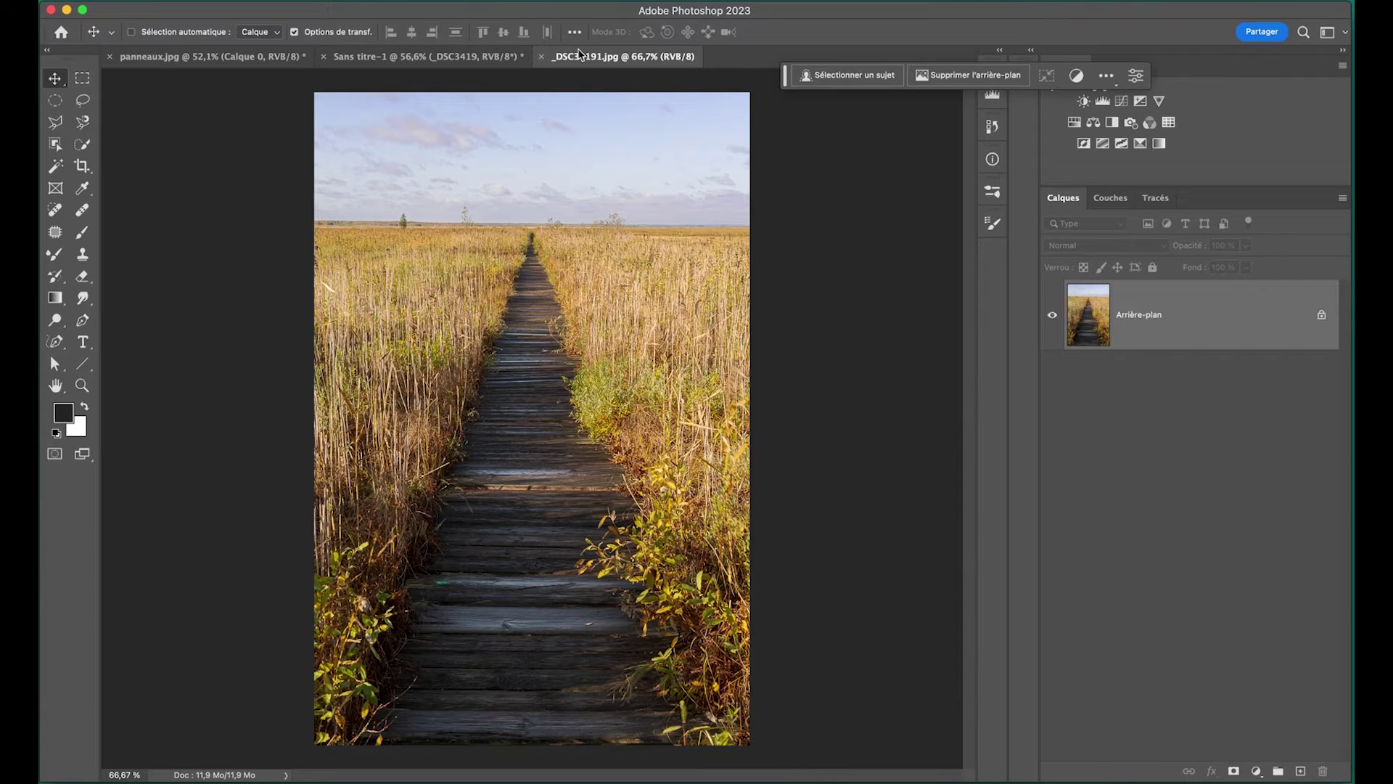
{"action": "left_click", "coordinate": [540, 57]}
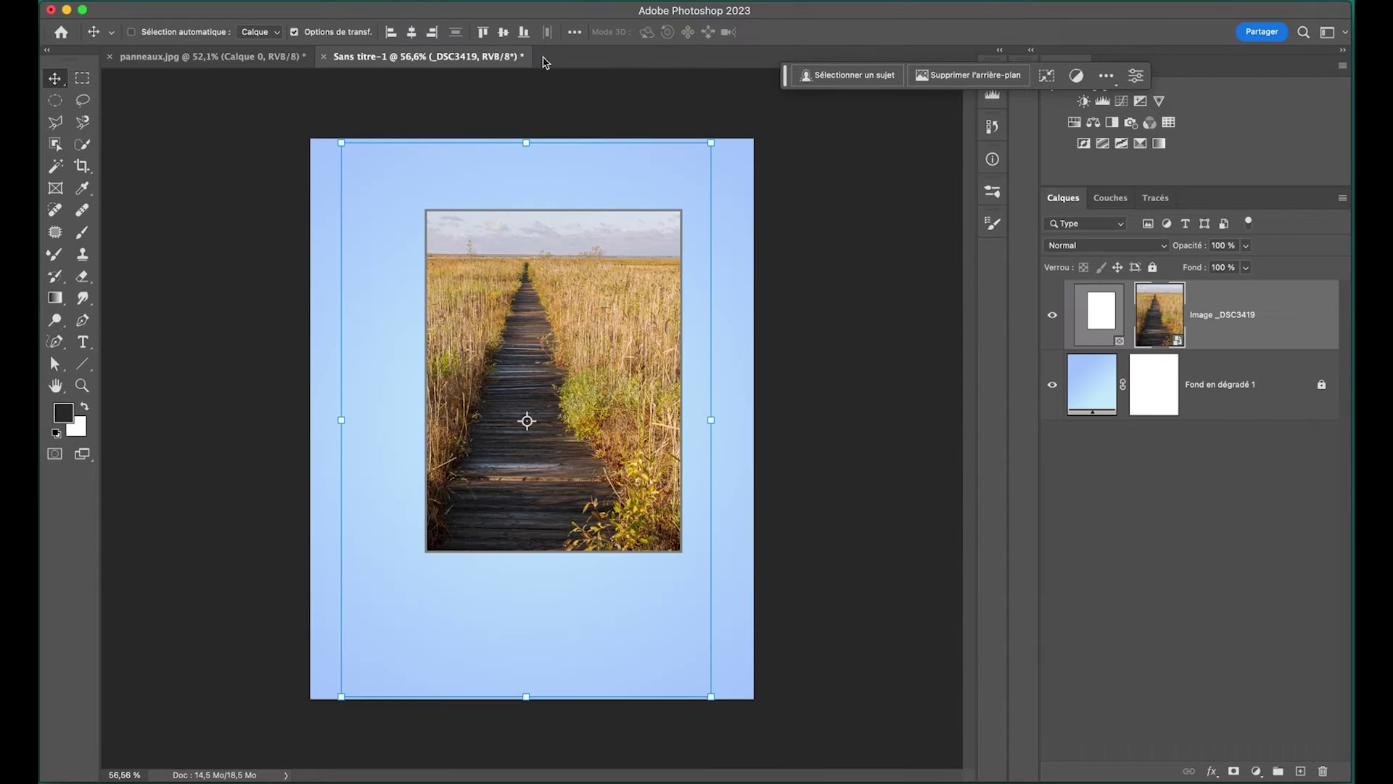
Move the framed boardwalk photo toward the page's lower left and delete its frame layer.
{"action": "left_click", "coordinate": [1108, 329]}
{"action": "left_click_drag", "start_coordinate": [515, 315], "coordinate": [454, 365]}
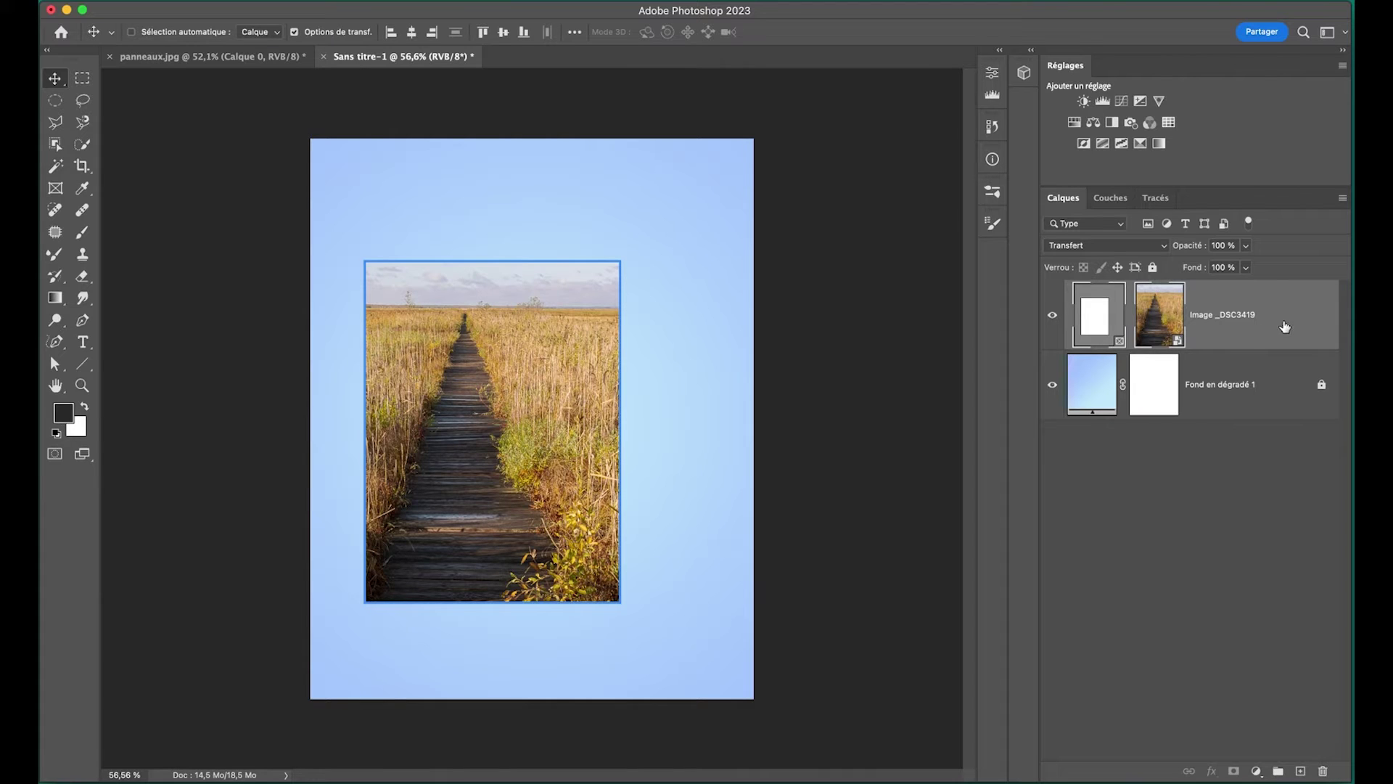
{"action": "key", "text": "BackSpace"}
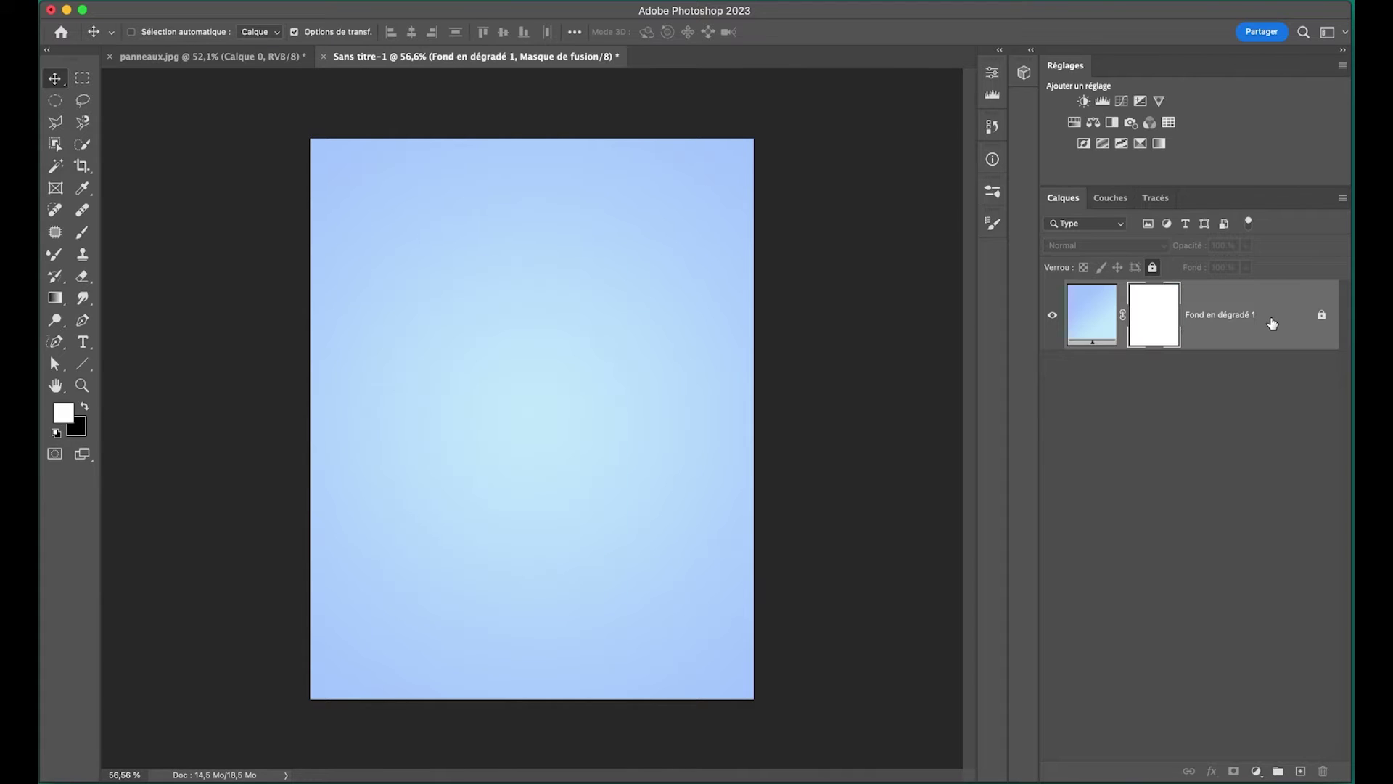
Draw a large elliptical frame with the Frame tool and adjust its height and position around the page centre.
{"action": "left_click", "coordinate": [57, 192]}
{"action": "left_click", "coordinate": [159, 32]}
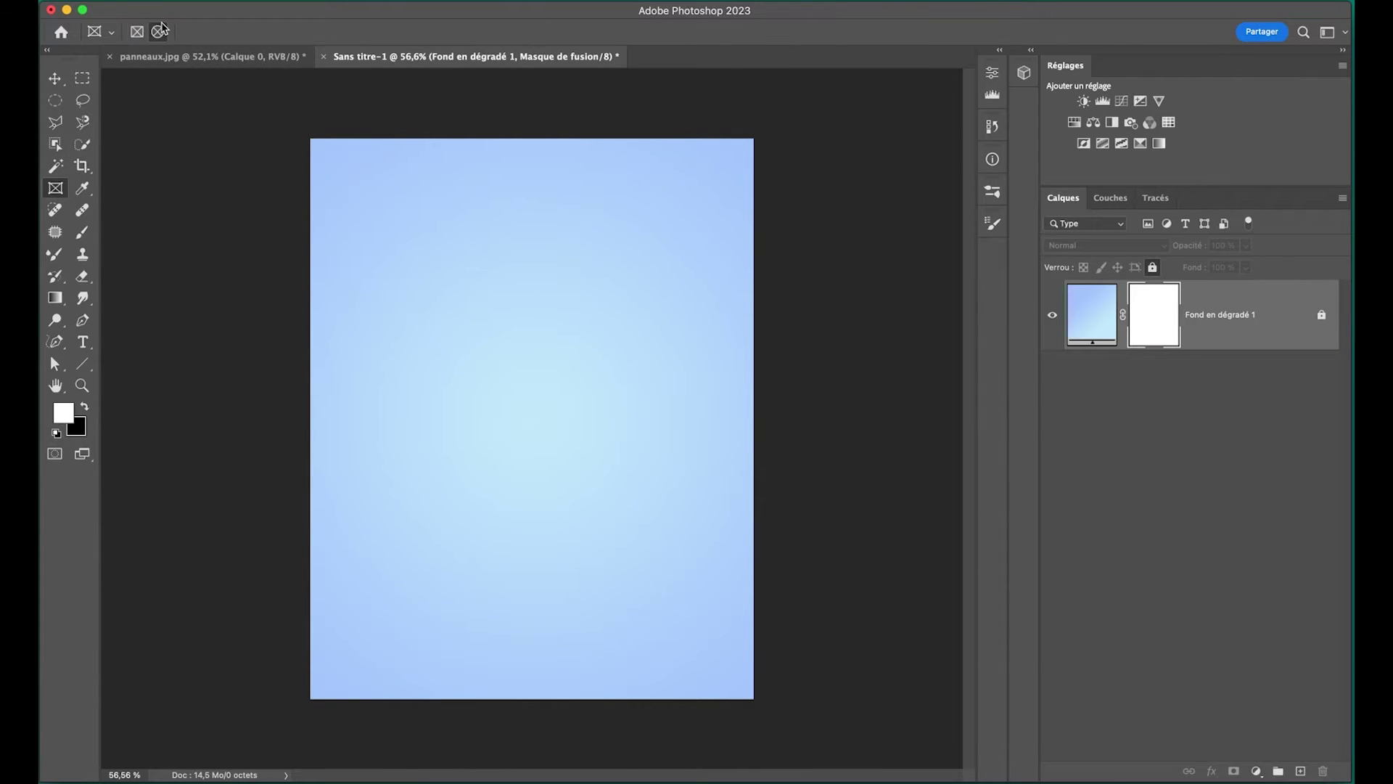
{"action": "left_click_drag", "start_coordinate": [528, 392], "coordinate": [699, 605]}
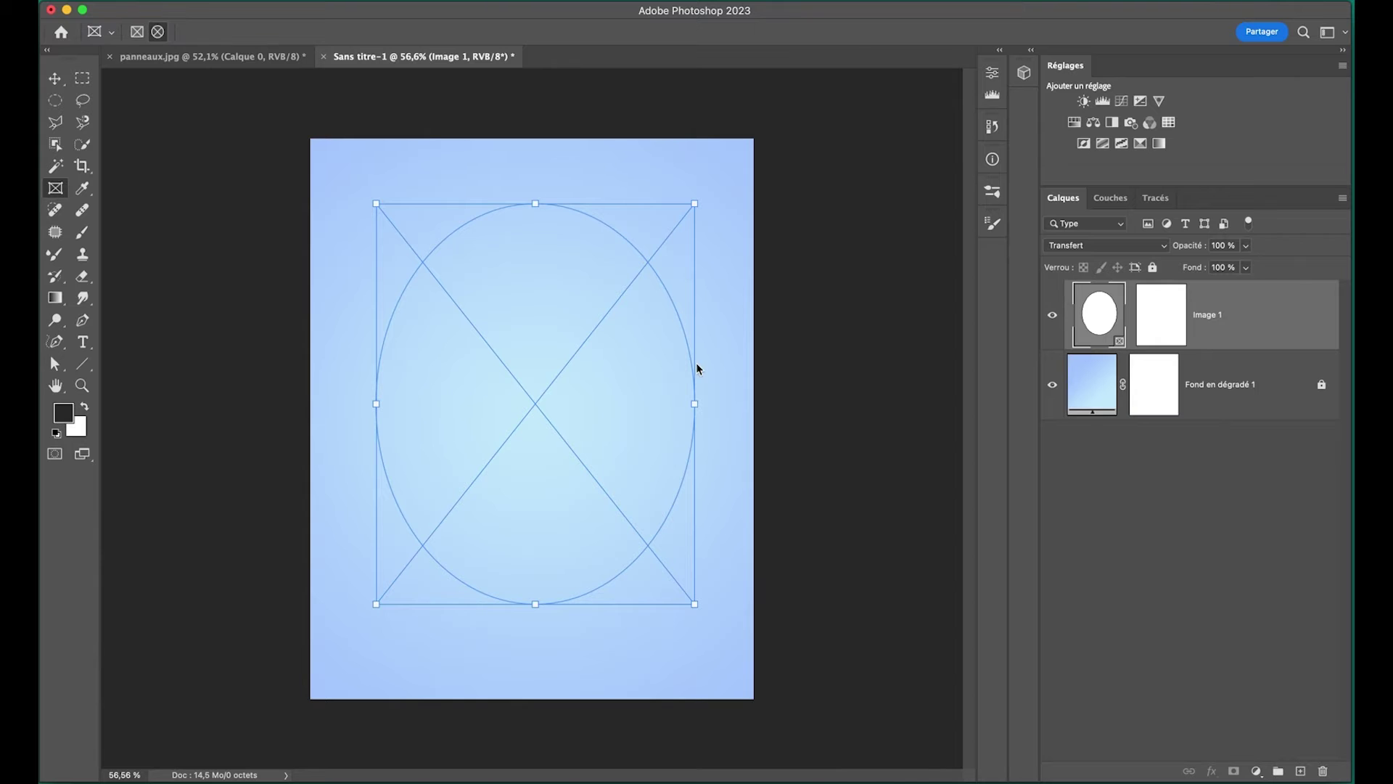
{"action": "left_click_drag", "start_coordinate": [632, 342], "coordinate": [631, 337]}
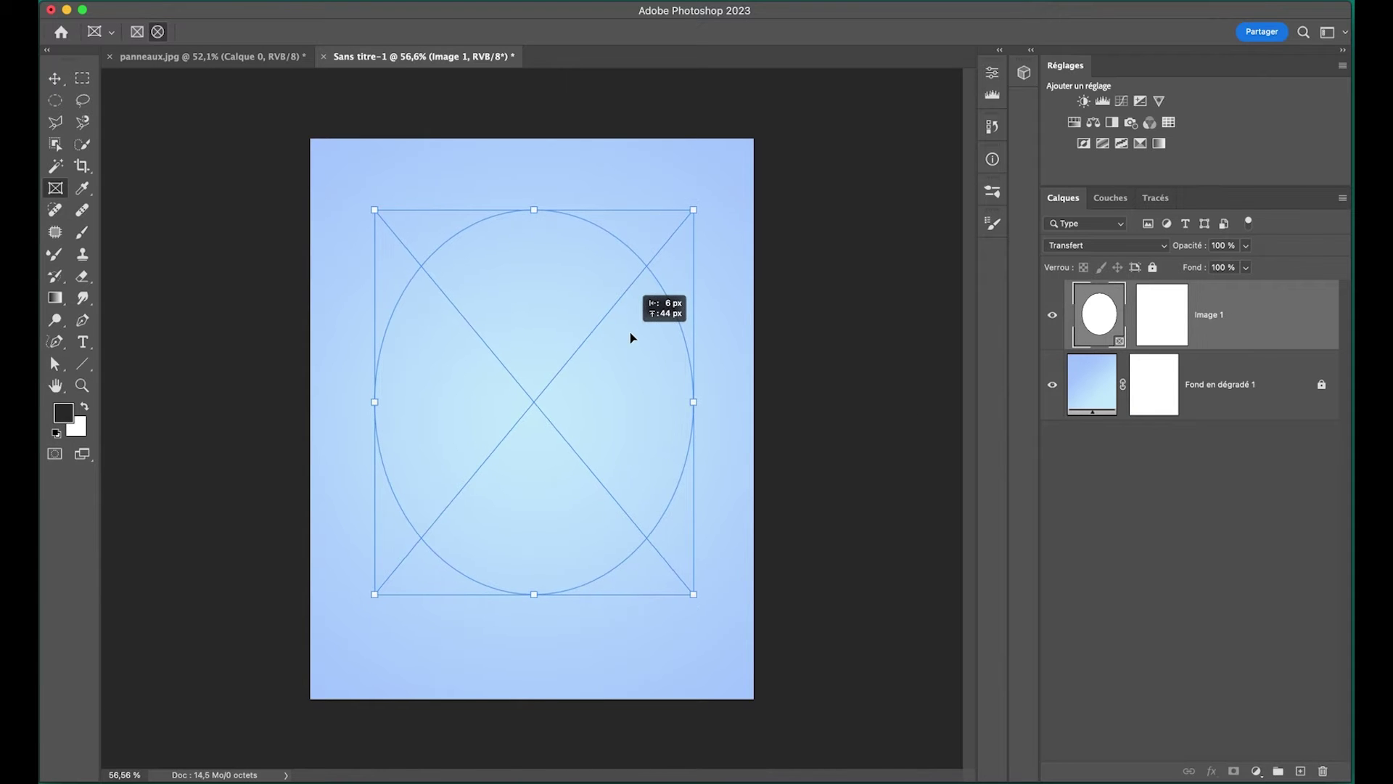
Import _DSC3419.jpg into the elliptical frame and confirm its placement.
{"action": "left_click", "coordinate": [1276, 516]}
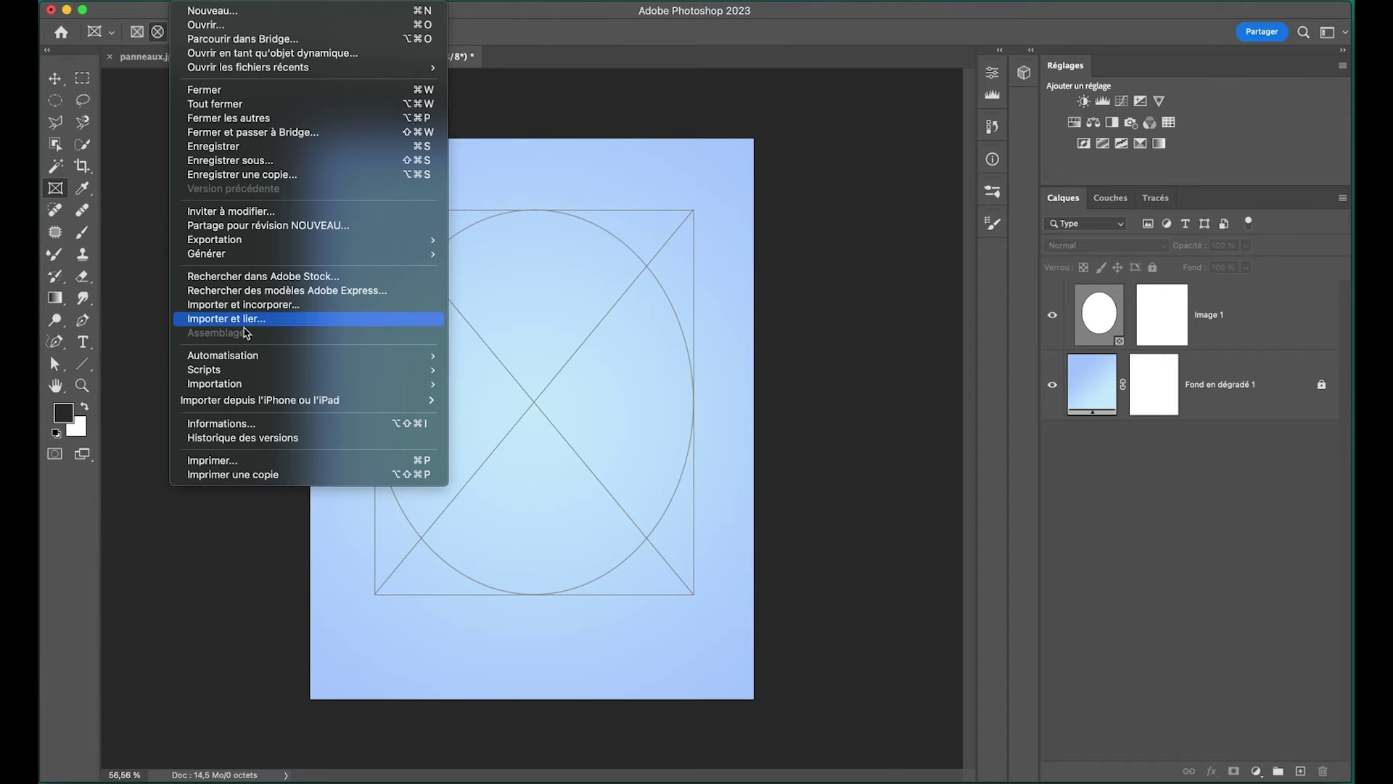
{"action": "left_click", "coordinate": [241, 314]}
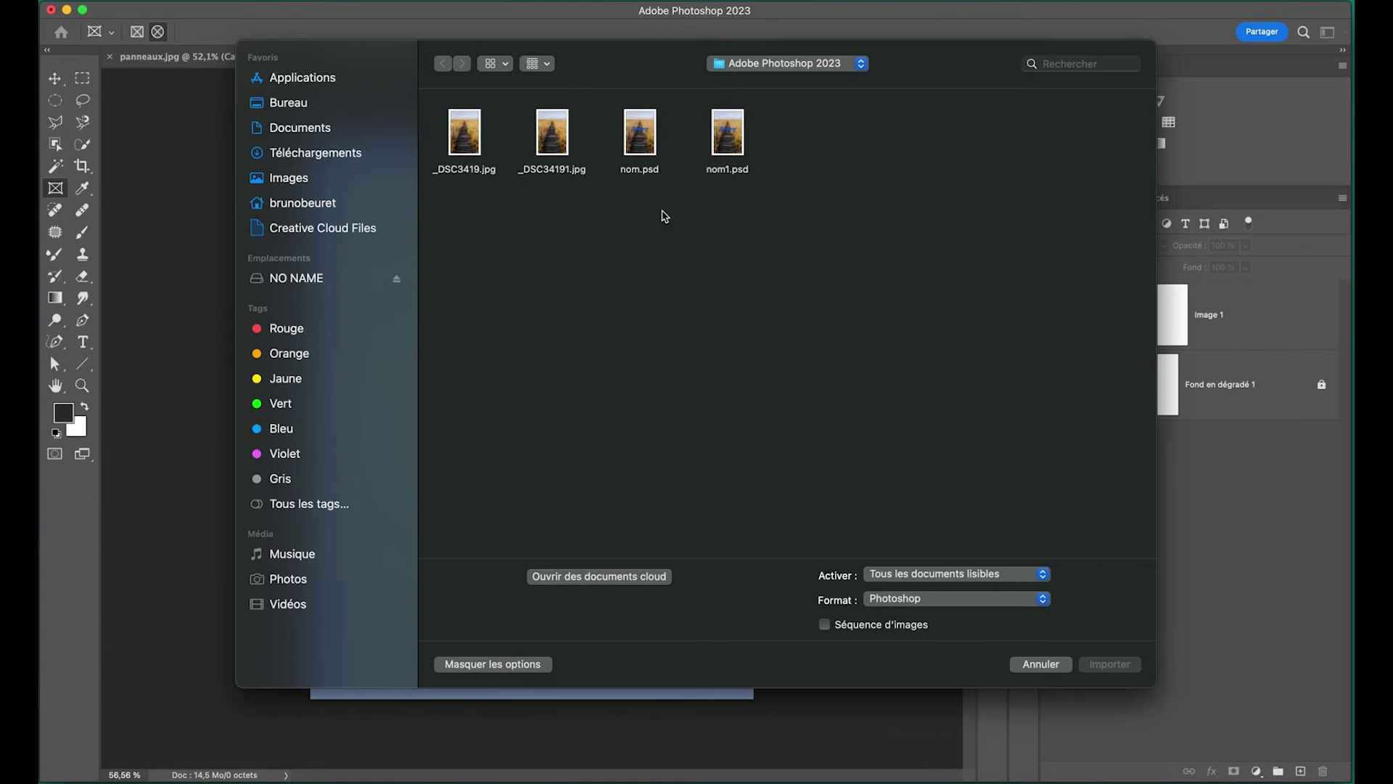
{"action": "double_click", "coordinate": [478, 152]}
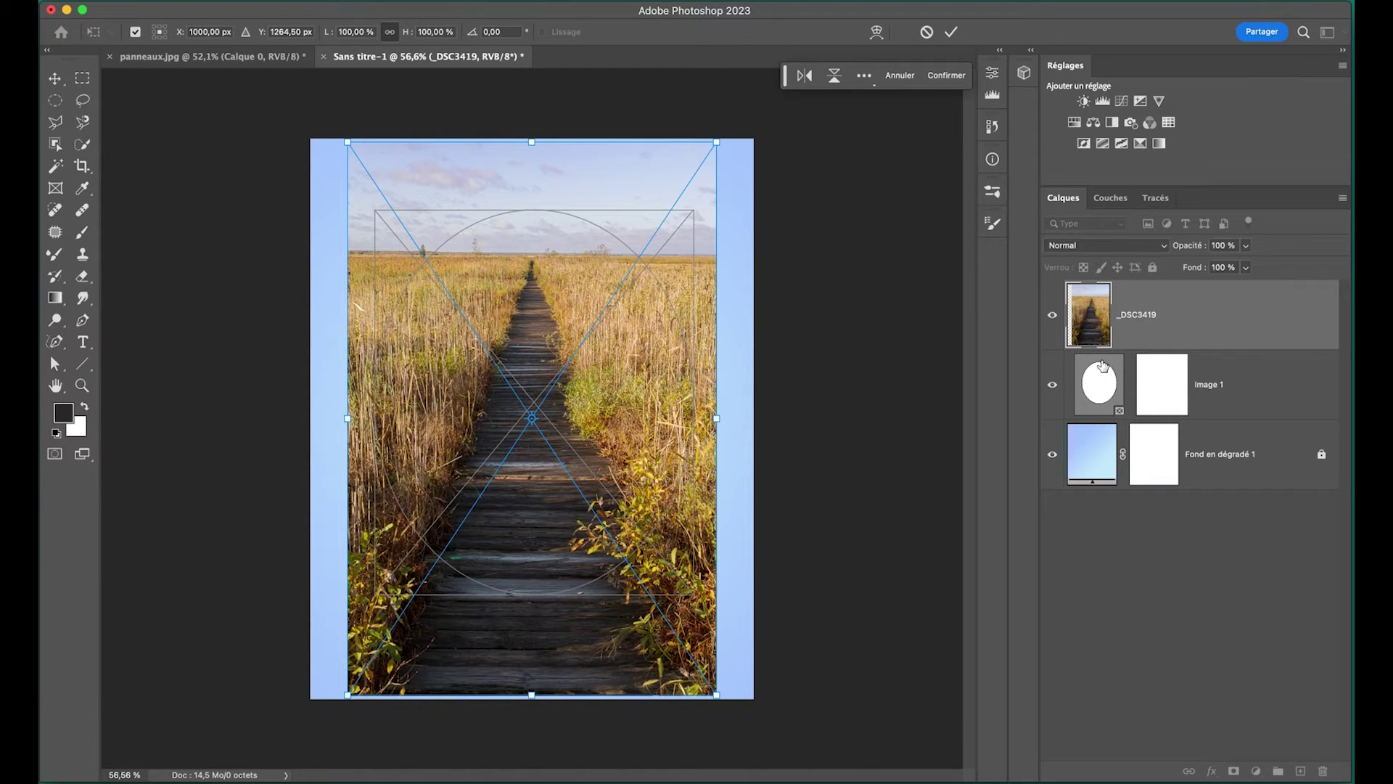
{"action": "left_click", "coordinate": [951, 33]}
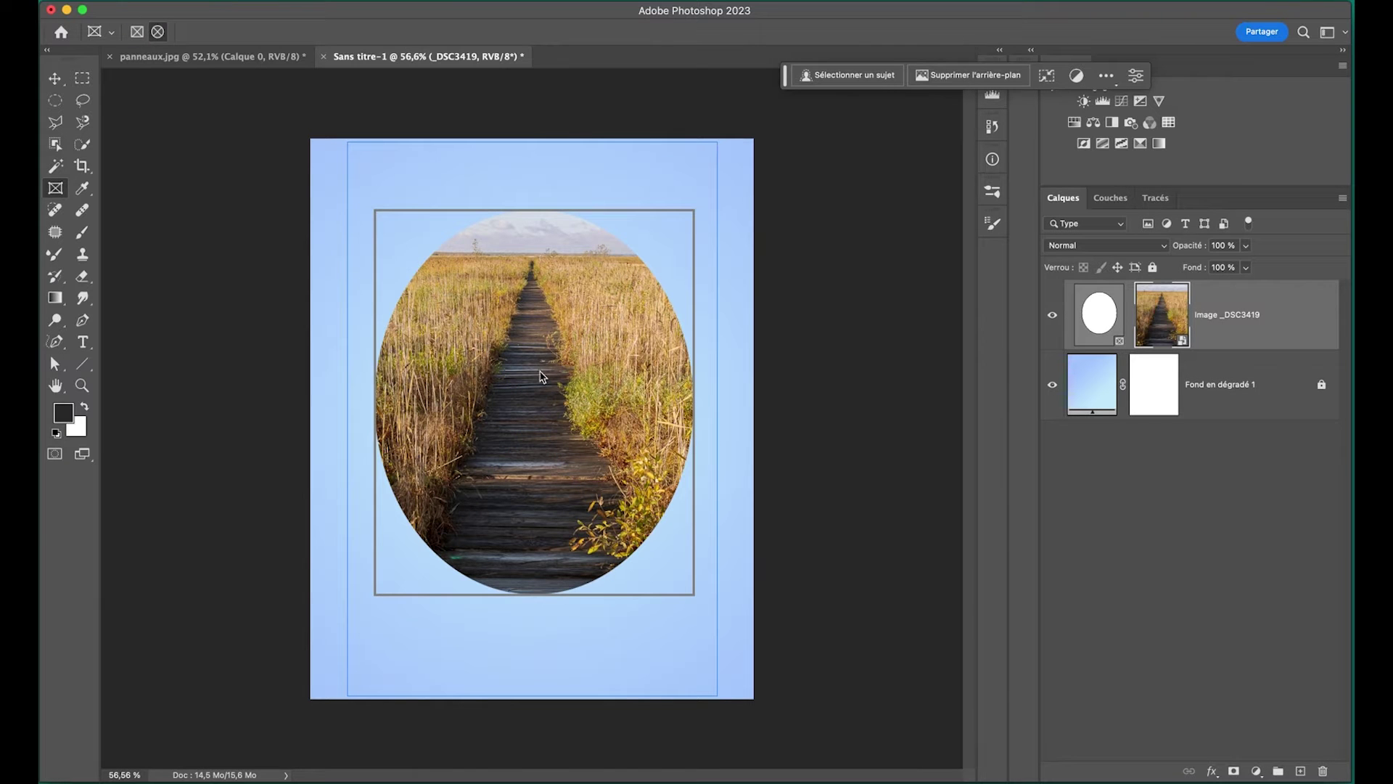
Shift the photo downward within the elliptical frame, then move frame and photo together toward the page's upper edge.
{"action": "left_click_drag", "start_coordinate": [521, 362], "coordinate": [559, 425]}
{"action": "left_click", "coordinate": [557, 432]}
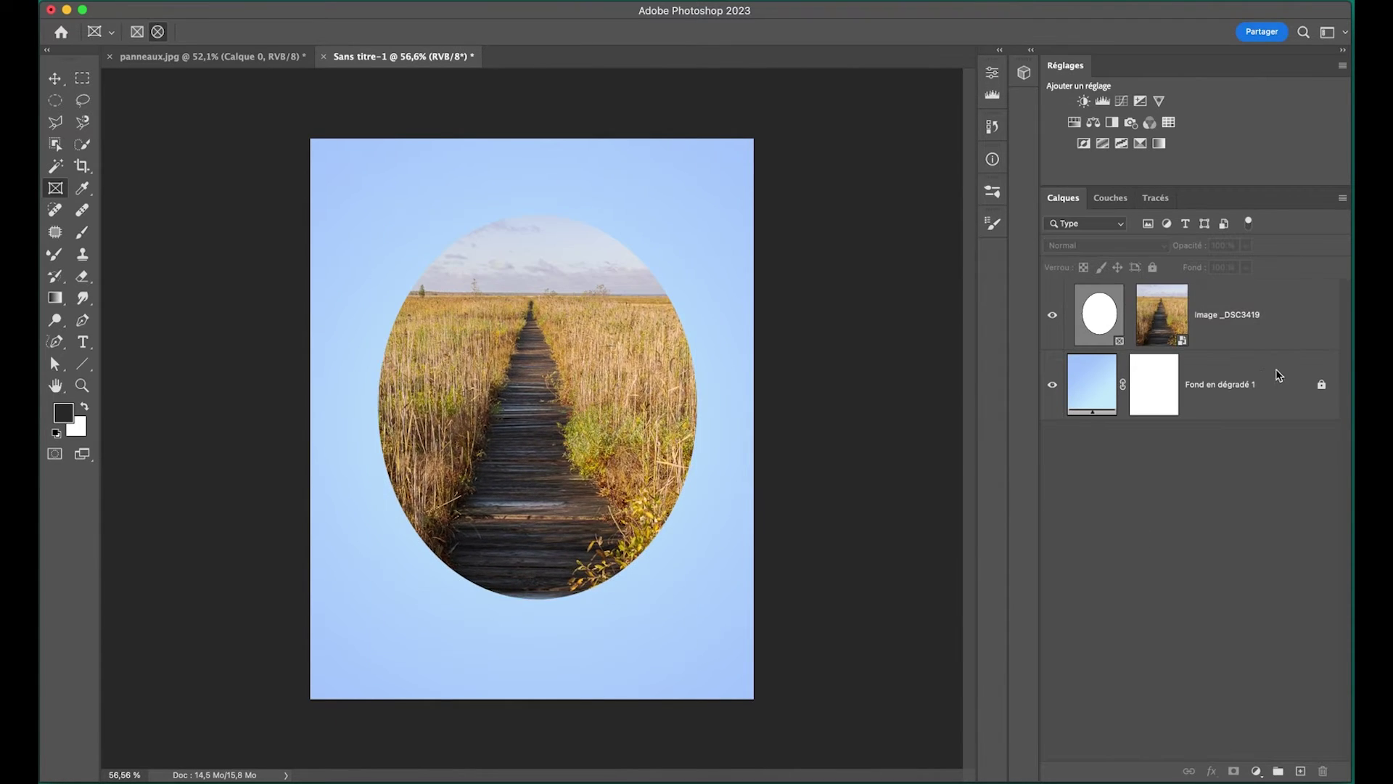
{"action": "left_click", "coordinate": [1276, 325]}
{"action": "left_click_drag", "start_coordinate": [510, 308], "coordinate": [459, 259]}
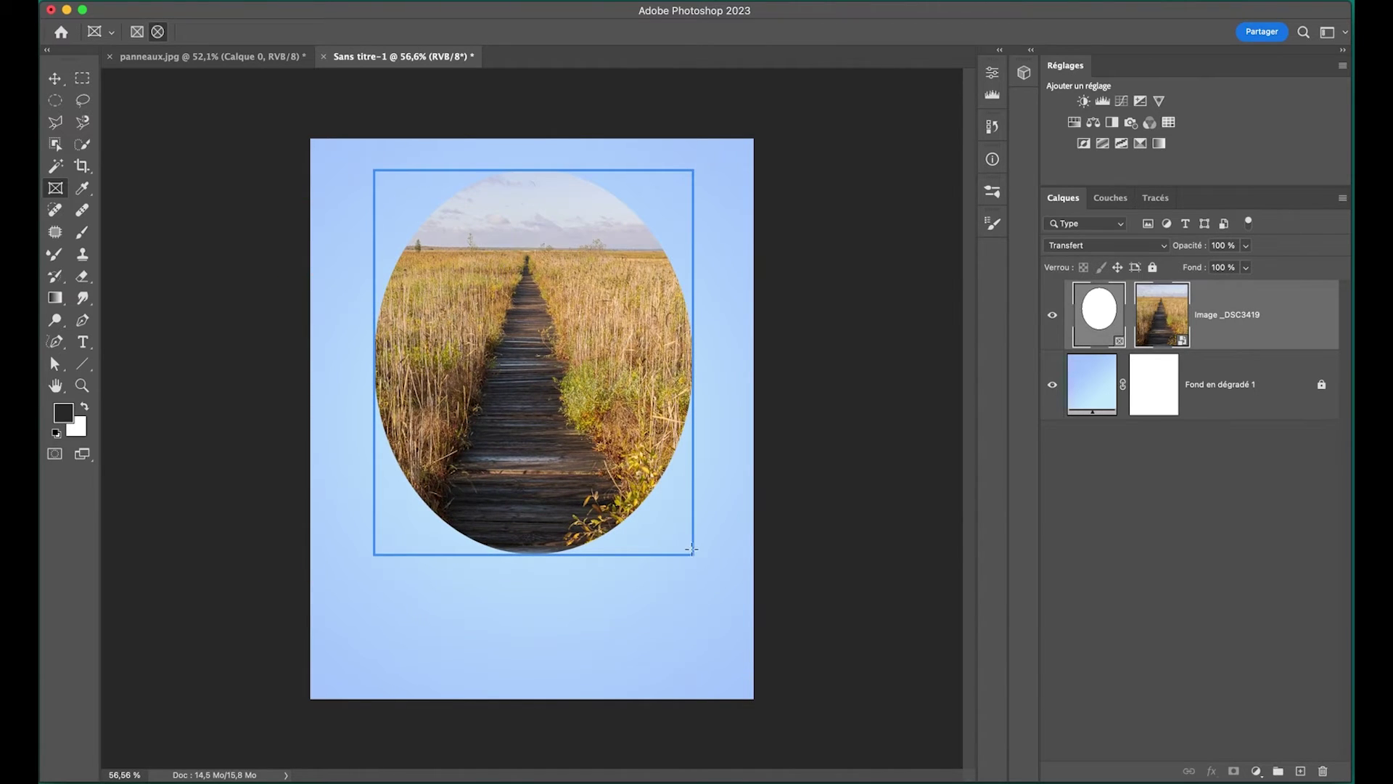
Select only the elliptical frame, reshape it into a taller, narrower ellipse, and centre it with its photo on the page.
{"action": "left_click", "coordinate": [1164, 326]}
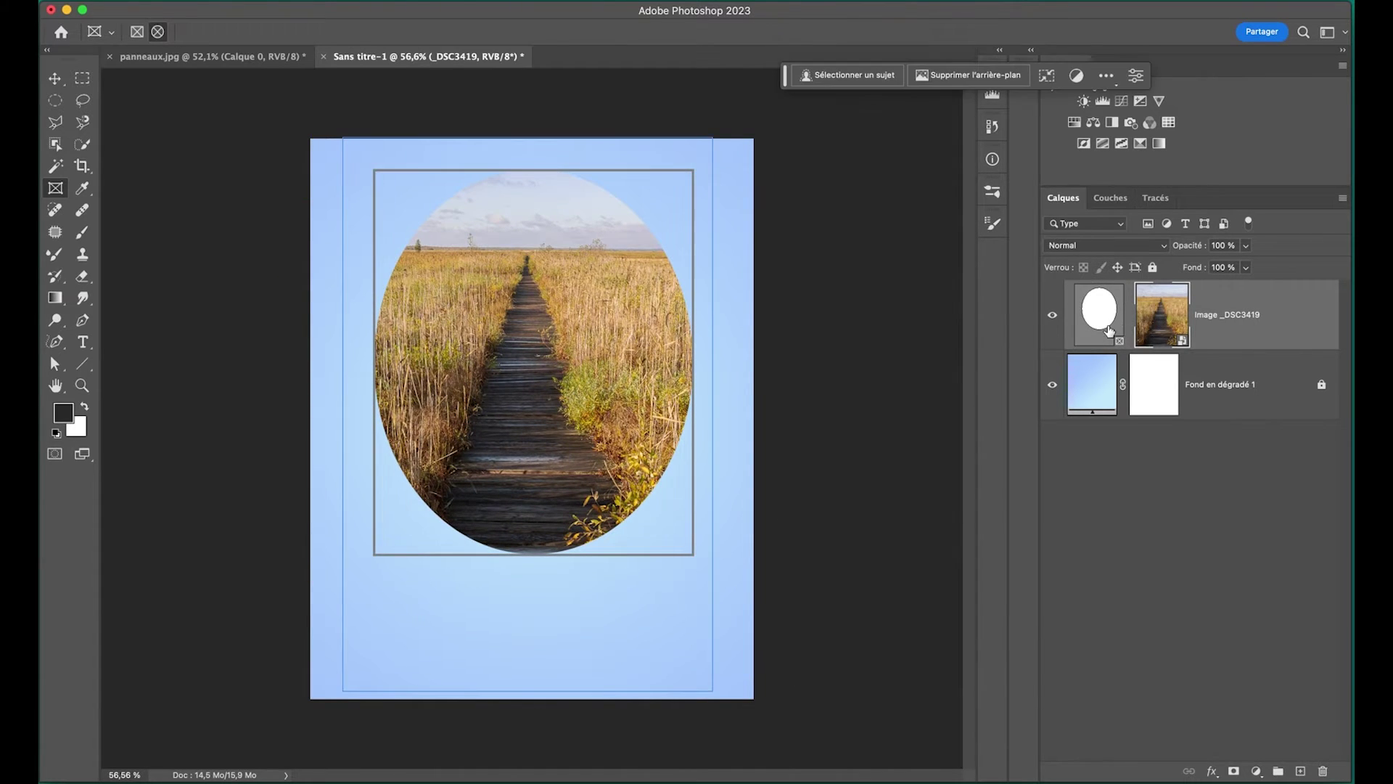
{"action": "left_click", "coordinate": [1111, 330]}
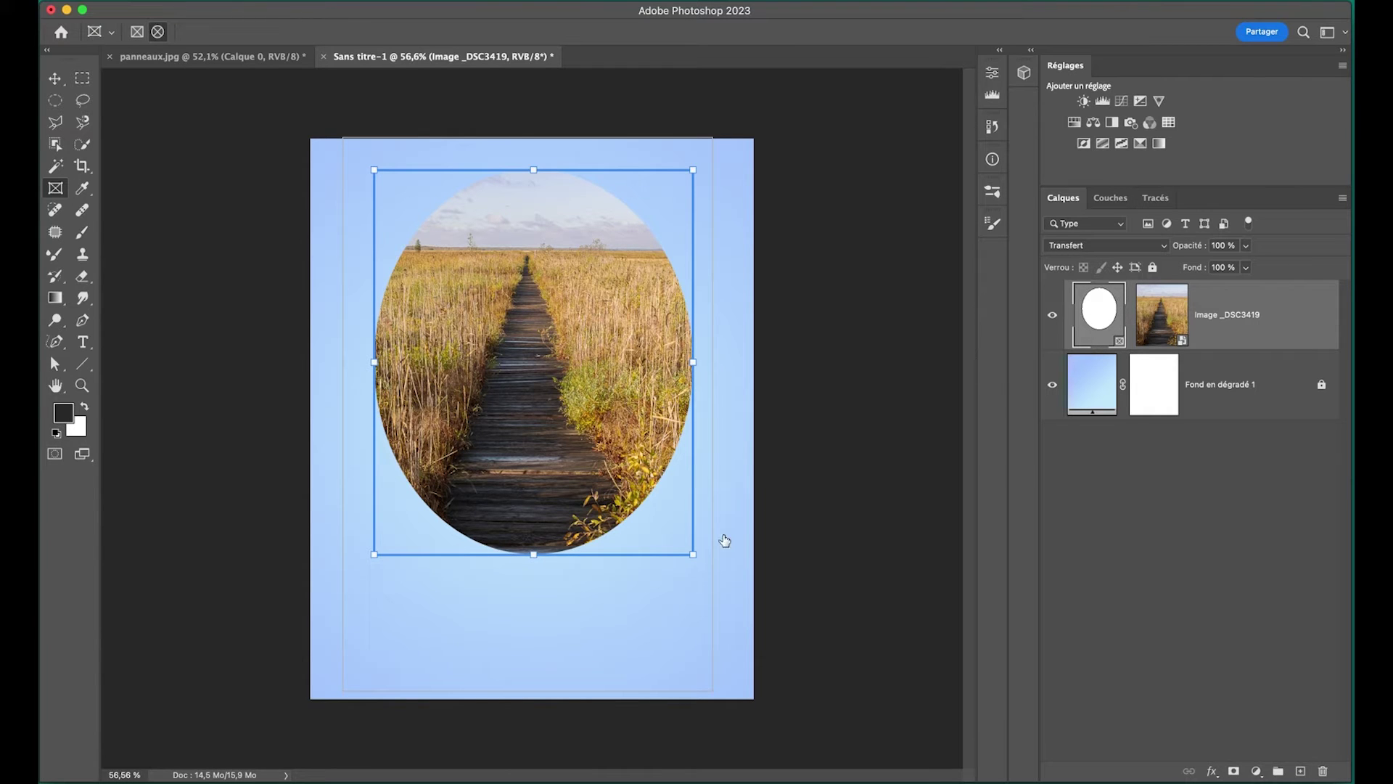
{"action": "key", "text": "v"}
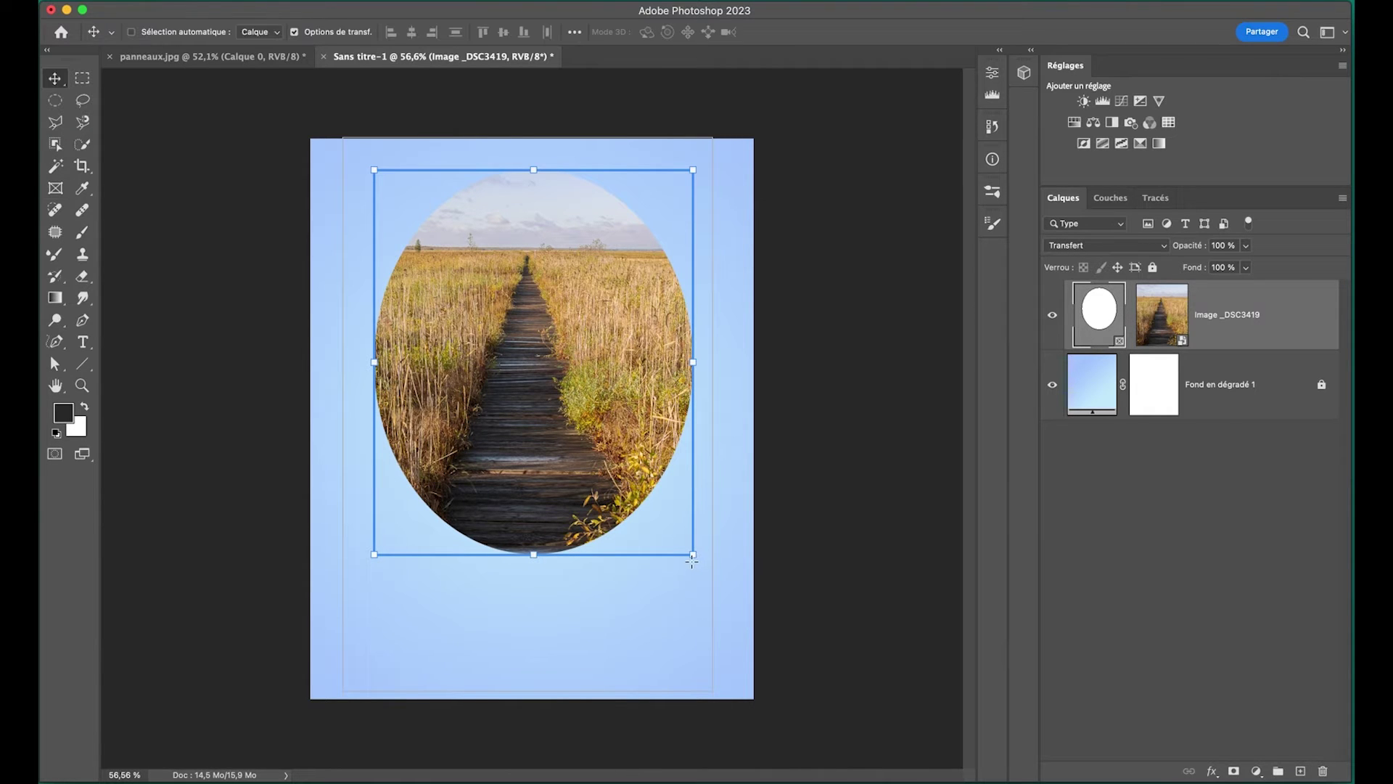
{"action": "left_click_drag", "start_coordinate": [695, 555], "coordinate": [619, 620]}
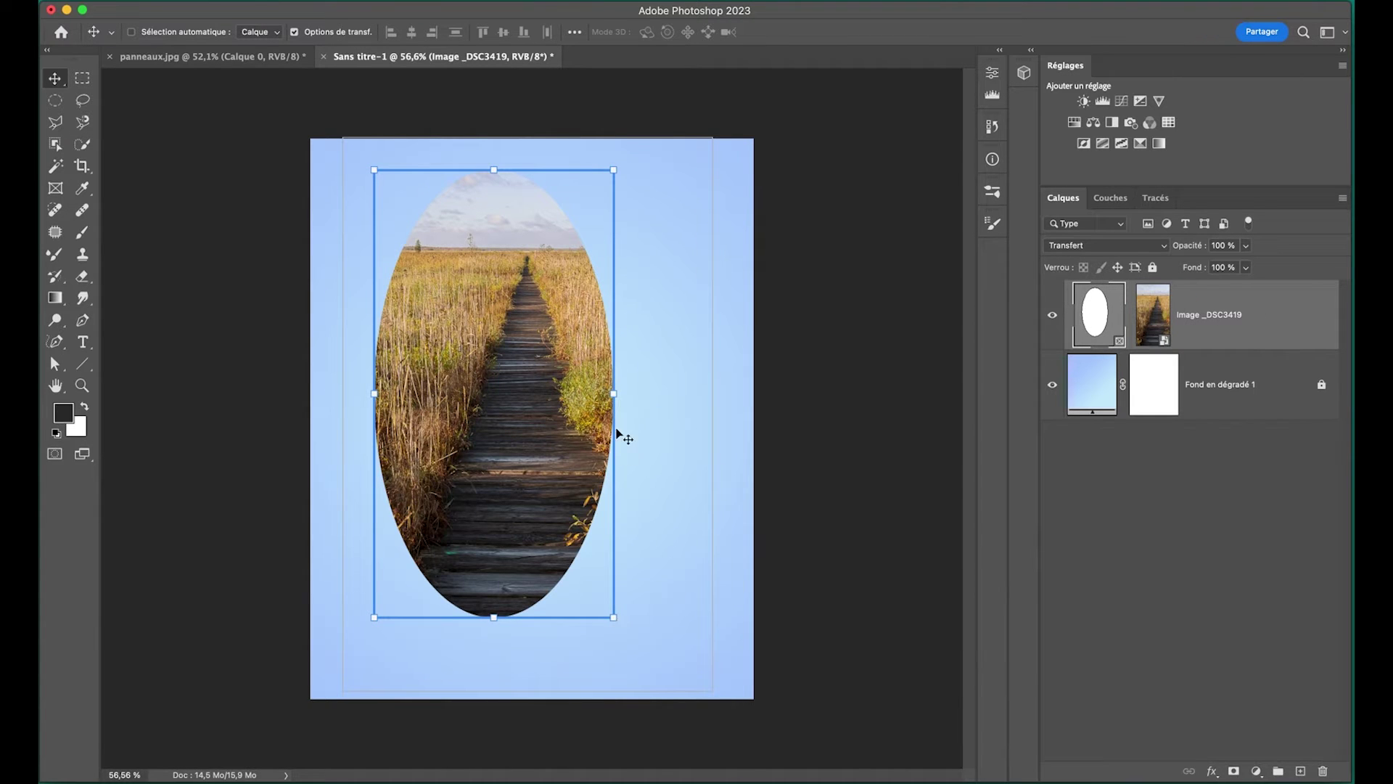
{"action": "left_click_drag", "start_coordinate": [615, 396], "coordinate": [590, 431]}
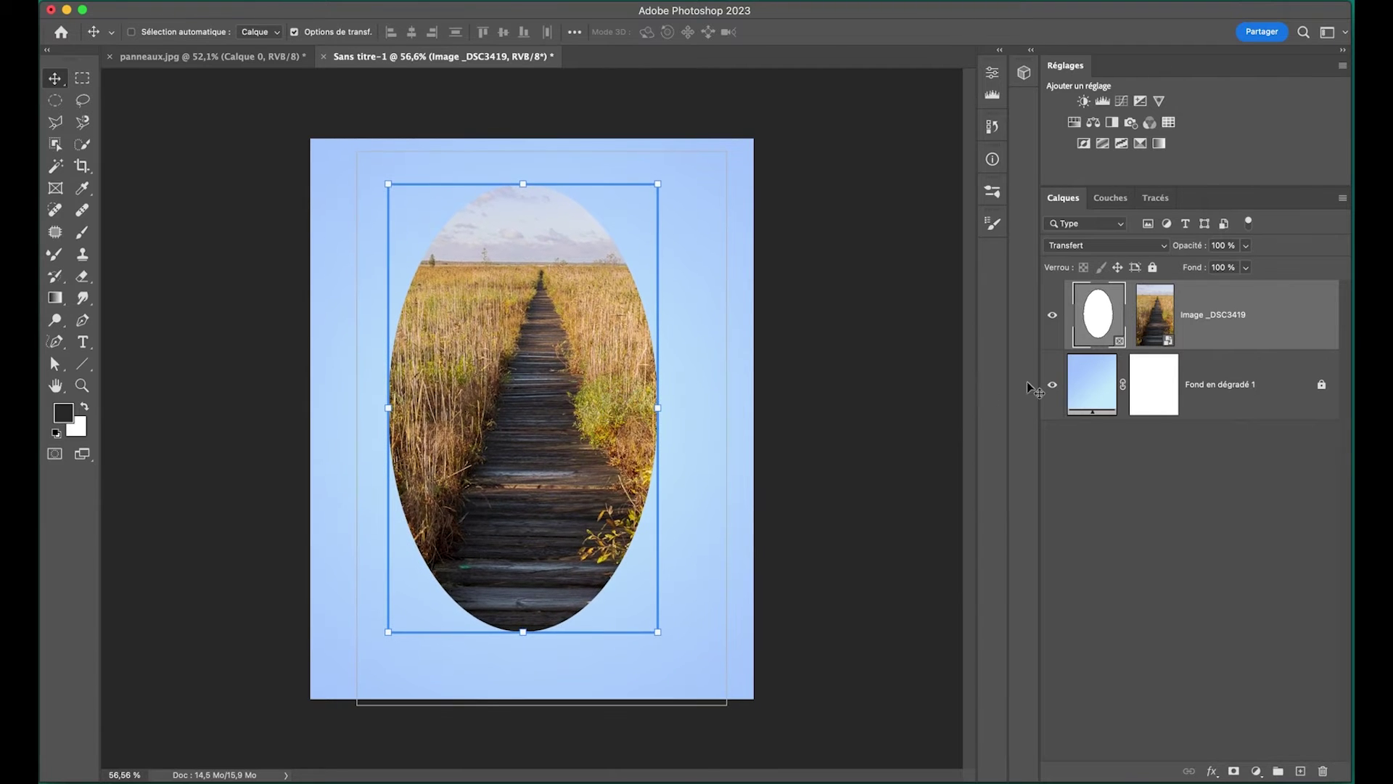
Select only the photo inside the elliptical frame and shift it about 58 px left and 34 px down.
{"action": "left_click", "coordinate": [1155, 319]}
{"action": "mouse_move", "coordinate": [595, 395]}
{"action": "left_mouse_down"}
{"action": "mouse_move", "coordinate": [550, 392]}
{"action": "mouse_move", "coordinate": [501, 428]}
{"action": "mouse_move", "coordinate": [572, 350]}
{"action": "mouse_move", "coordinate": [587, 415]}
{"action": "mouse_move", "coordinate": [576, 399]}
{"action": "left_mouse_up"}
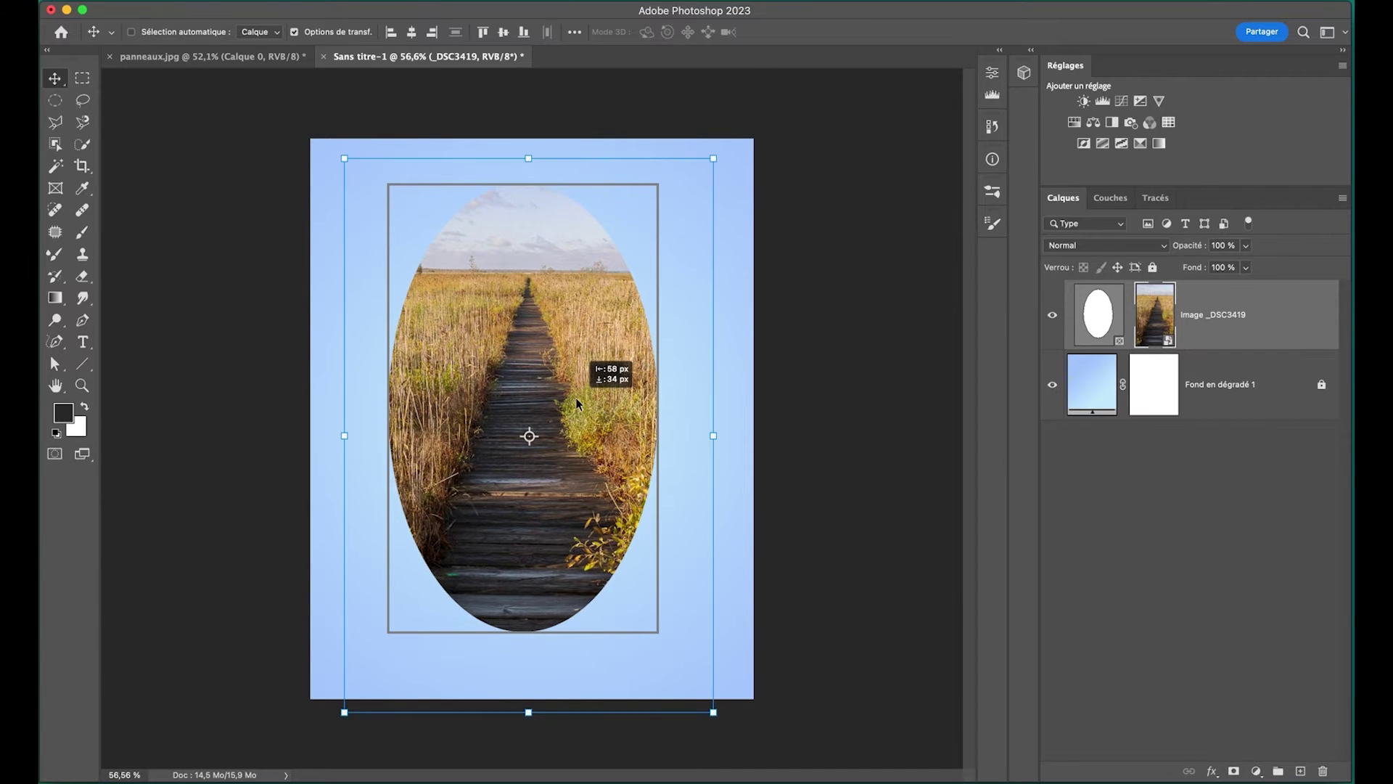
{"action": "left_click", "coordinate": [1150, 560]}
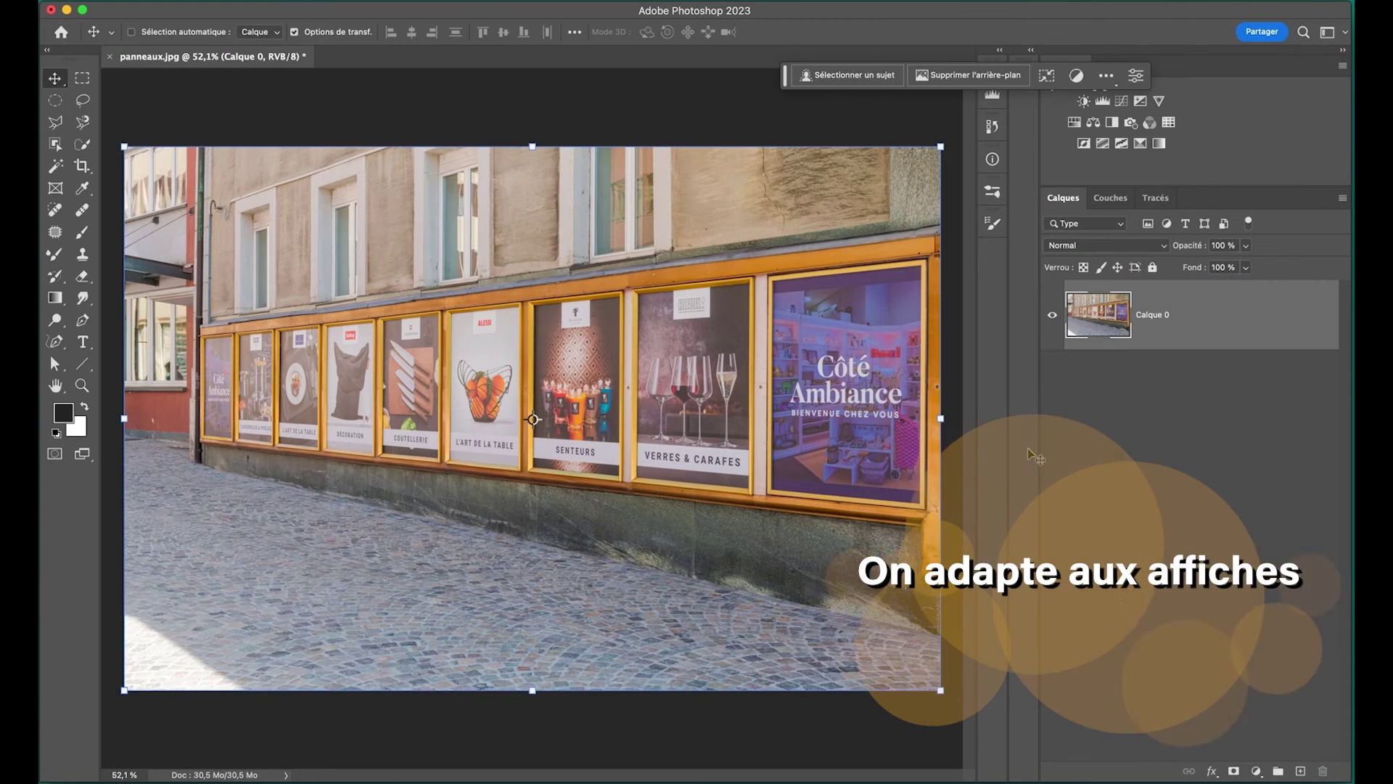
Draw a rectangular frame with the Frame tool over the Côté Ambiance poster in panneaux.jpg.
{"action": "left_click", "coordinate": [1134, 397]}
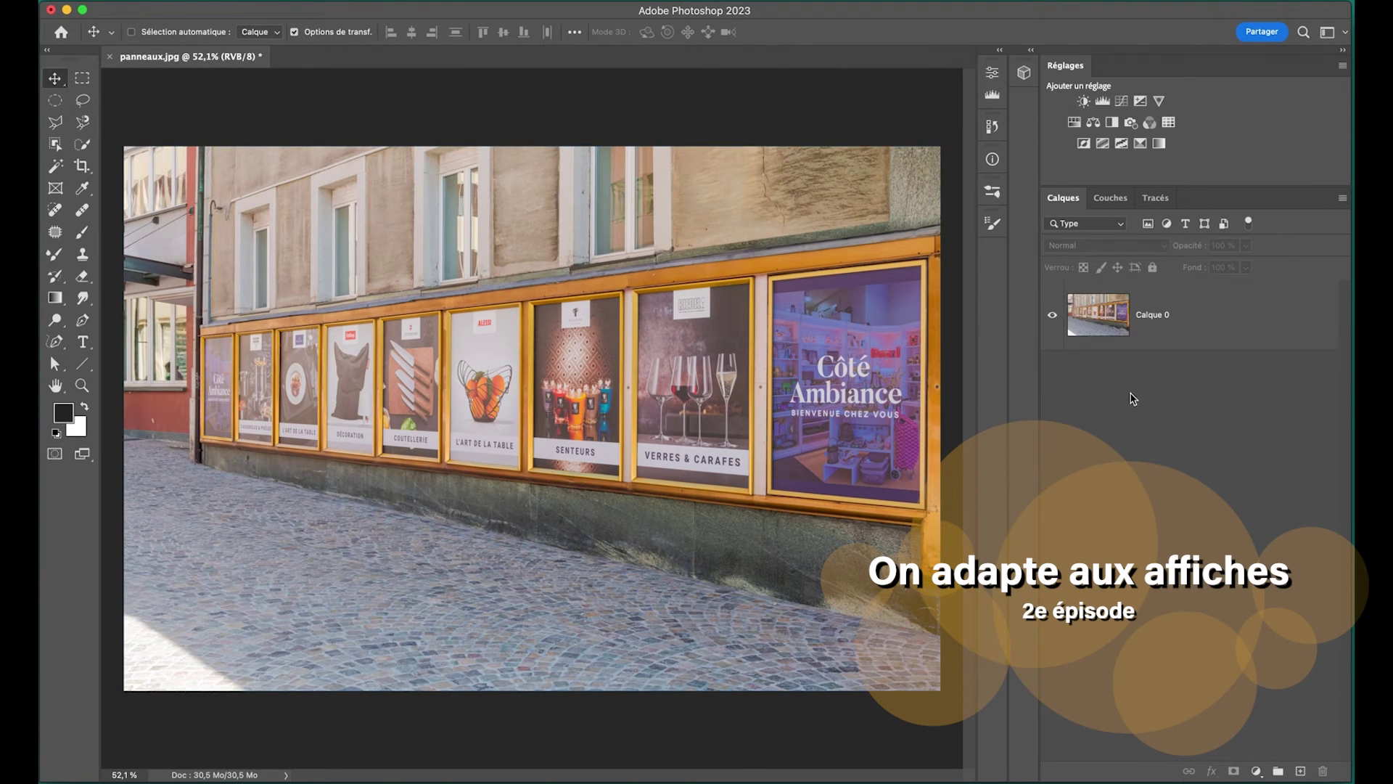
{"action": "left_click", "coordinate": [1189, 332]}
{"action": "left_click", "coordinate": [54, 190]}
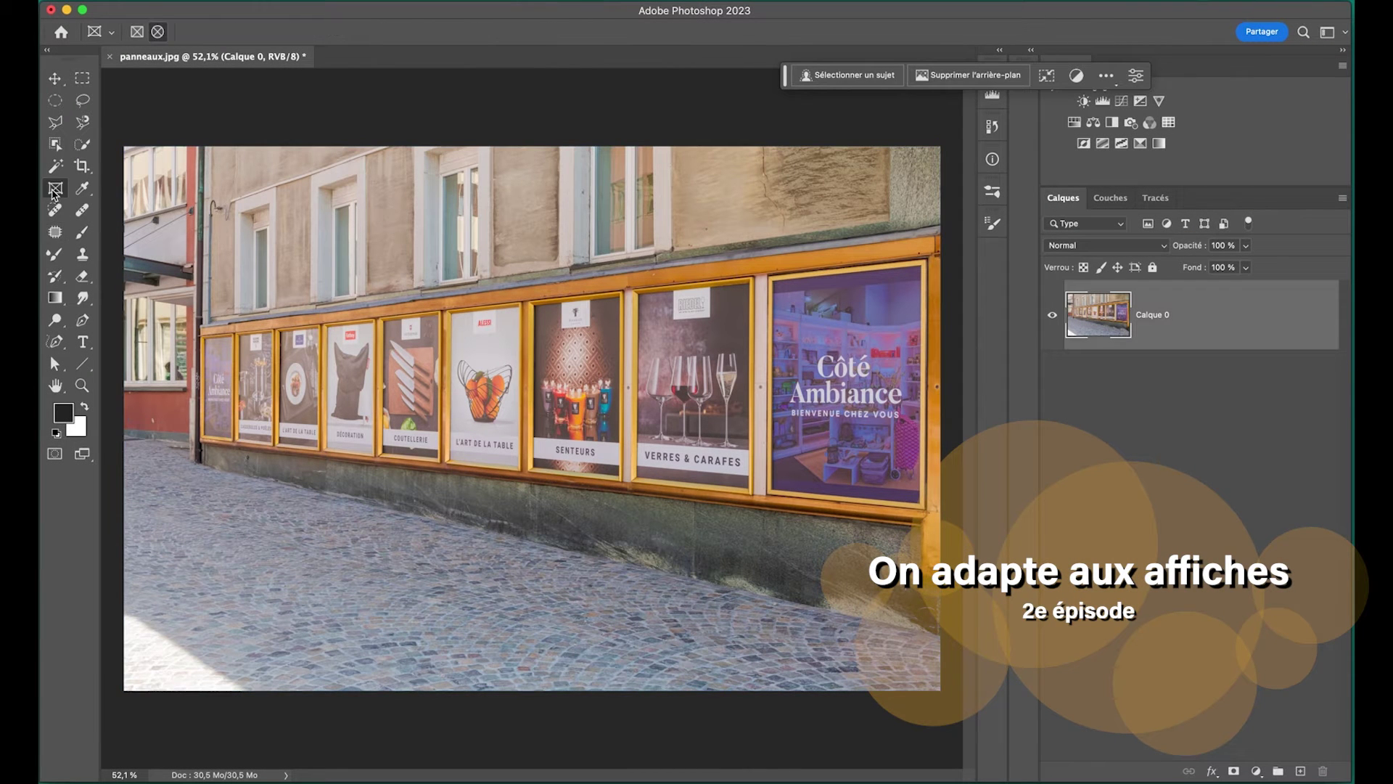
{"action": "left_click", "coordinate": [142, 38]}
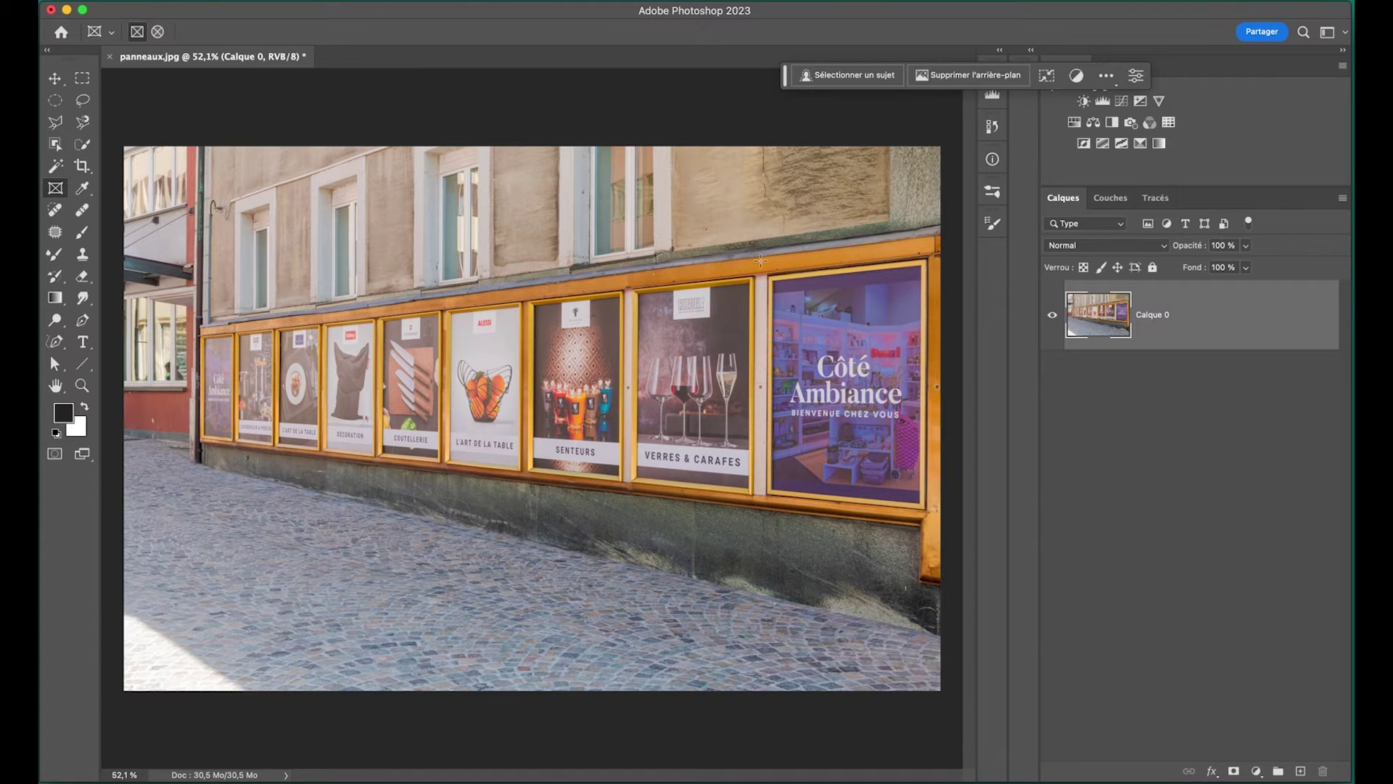
{"action": "key", "text": "z"}
{"action": "left_click", "coordinate": [860, 337]}
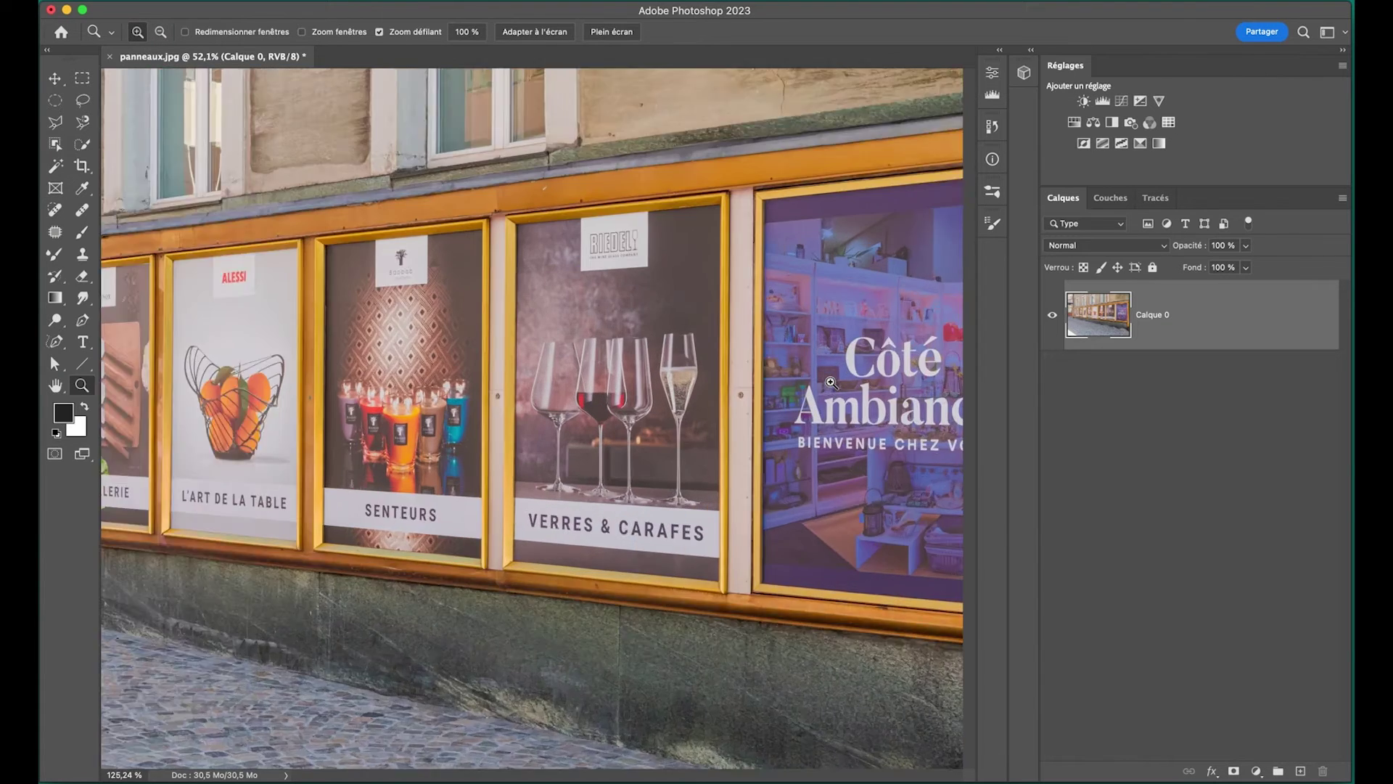
{"action": "scroll", "coordinate": [401, 357], "scroll_direction": "right", "scroll_amount": 5}
{"action": "left_click_drag", "start_coordinate": [401, 358], "coordinate": [583, 401]}
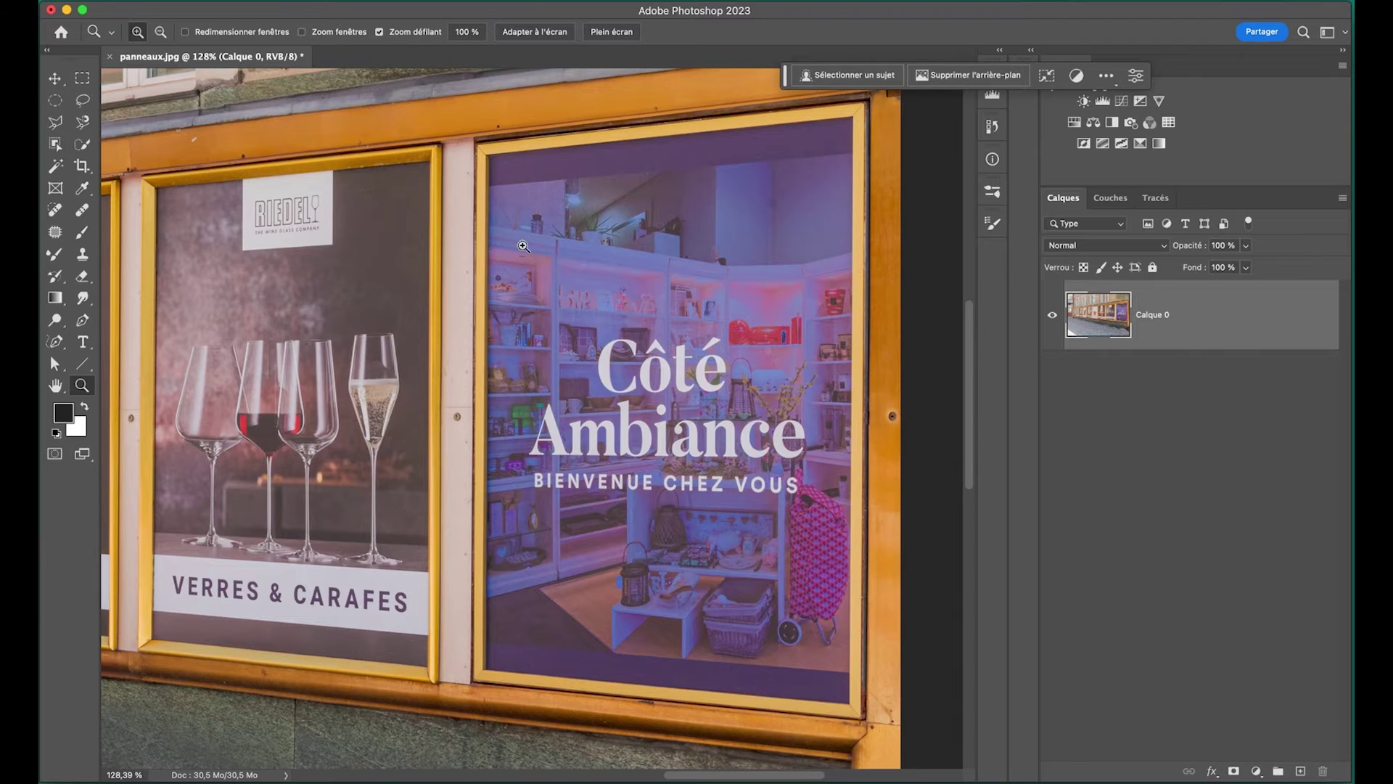
{"action": "left_click", "coordinate": [55, 190]}
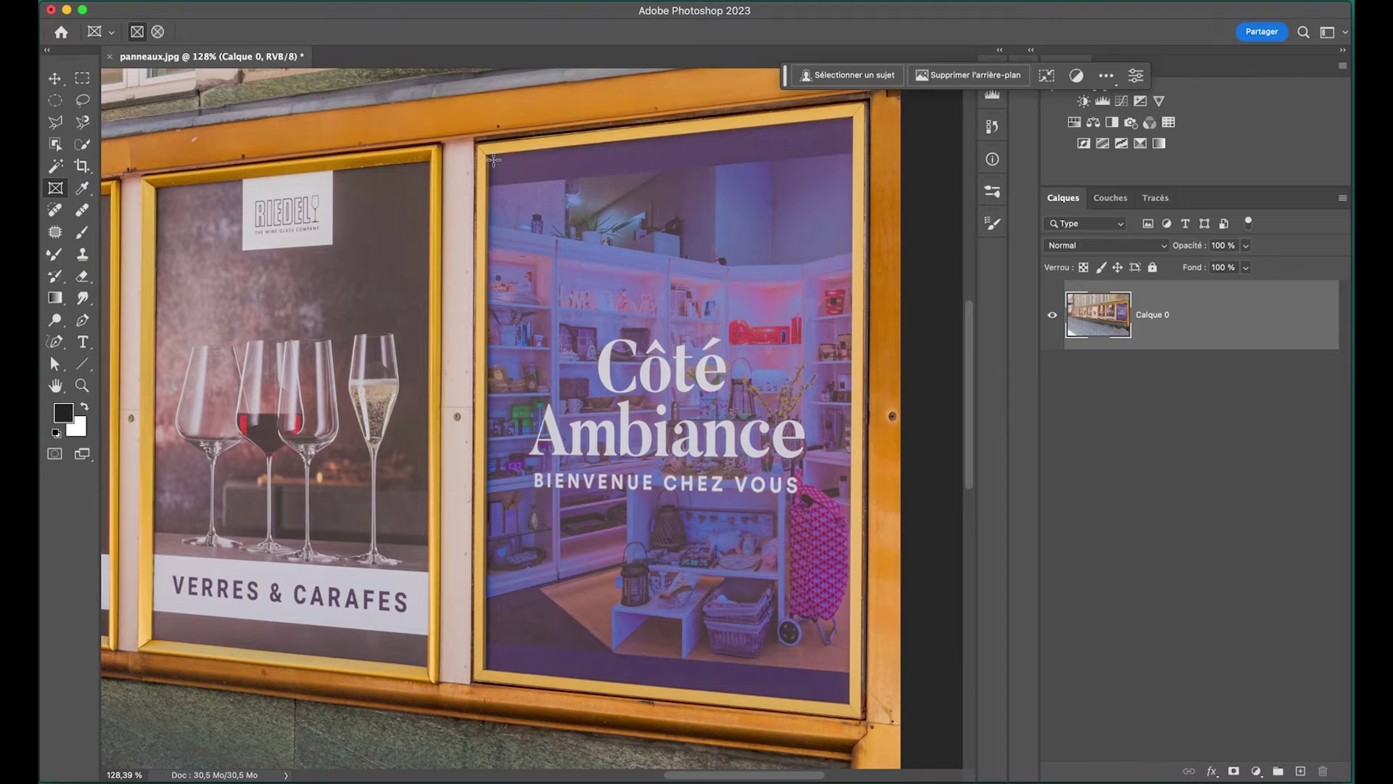
{"action": "left_click_drag", "start_coordinate": [494, 158], "coordinate": [853, 705]}
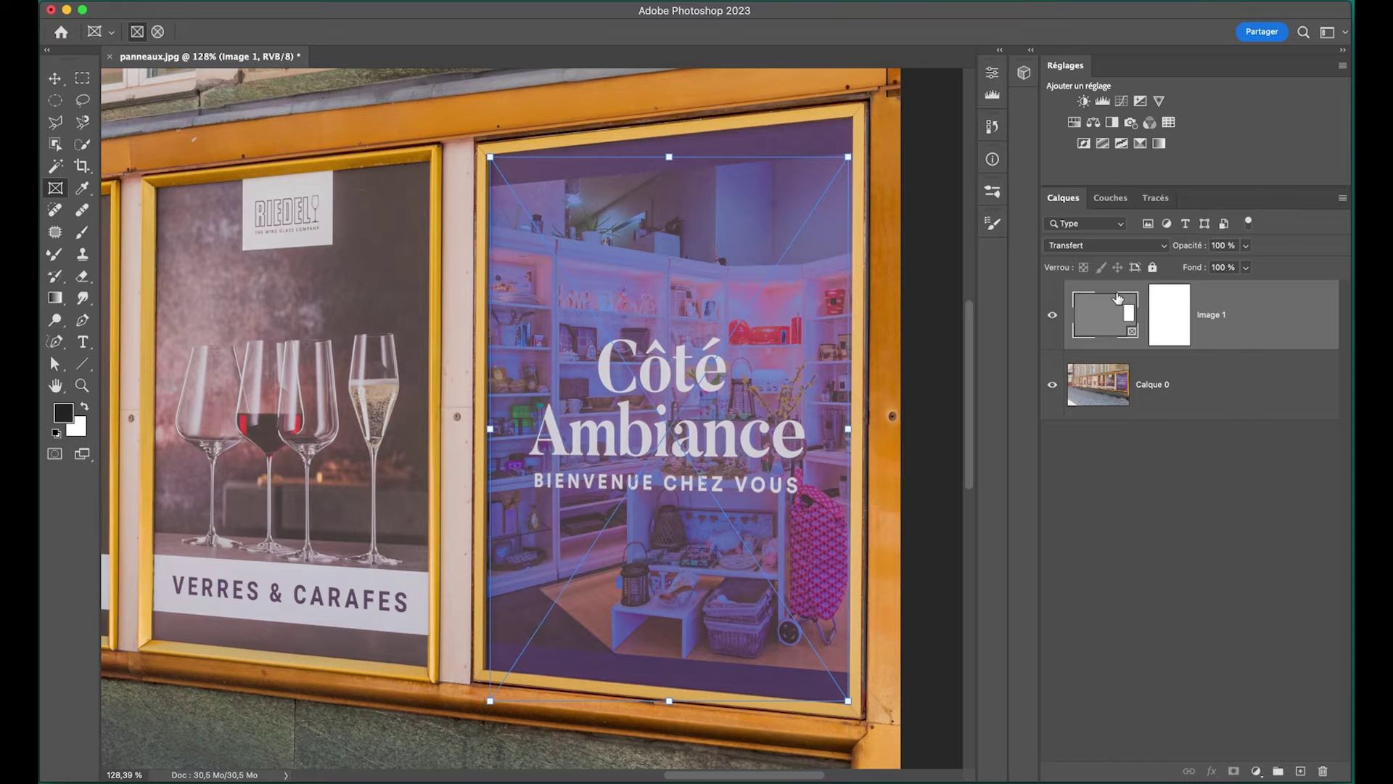
{"action": "left_click", "coordinate": [55, 80]}
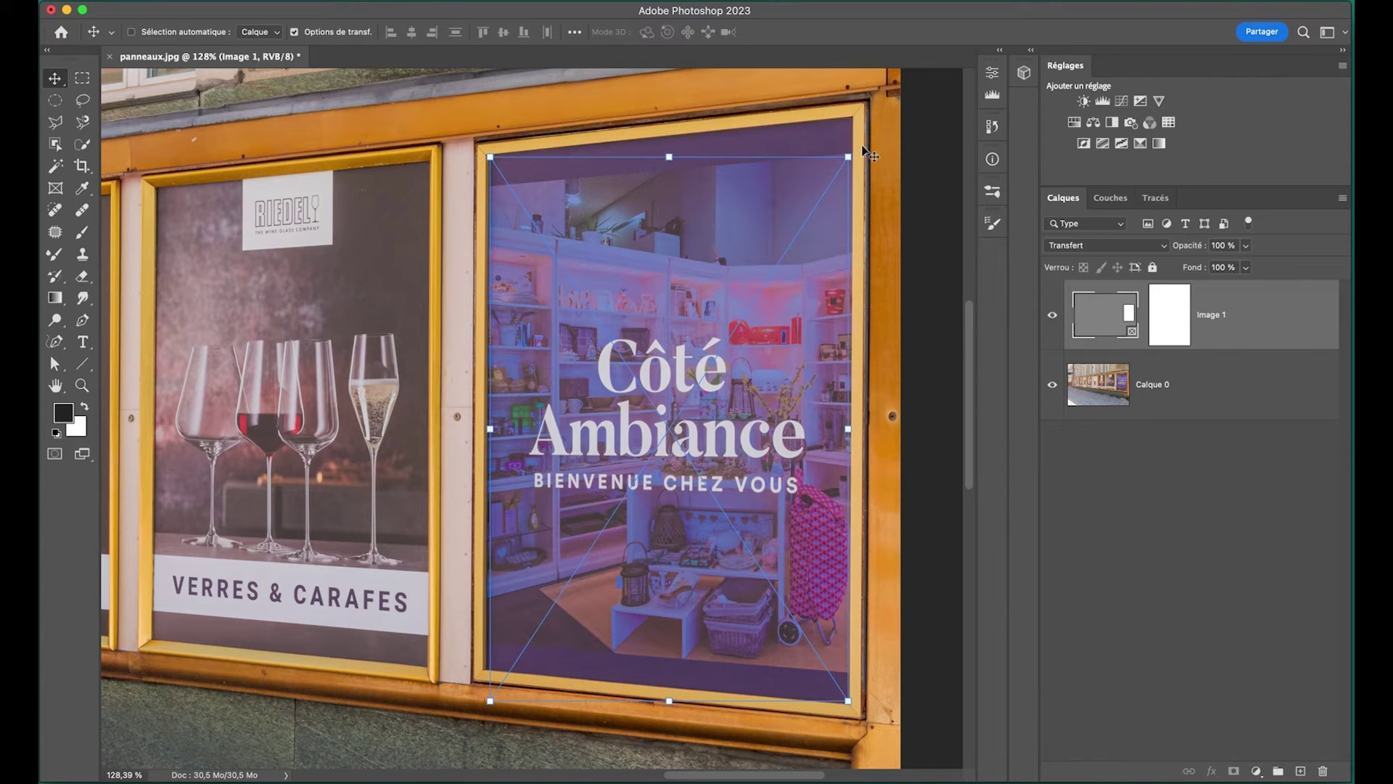
{"action": "key", "text": "super+t"}
{"action": "right_click", "coordinate": [636, 239]}
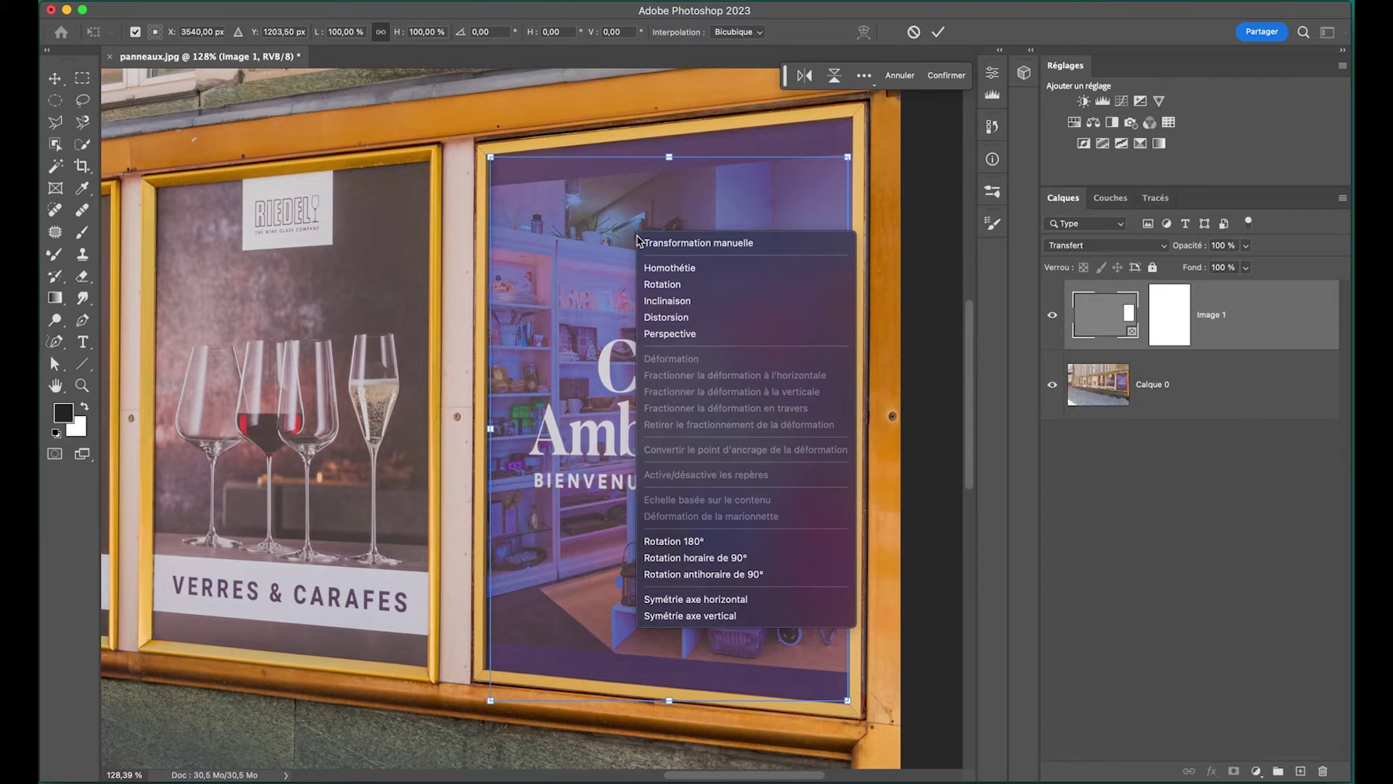
{"action": "left_click", "coordinate": [681, 320]}
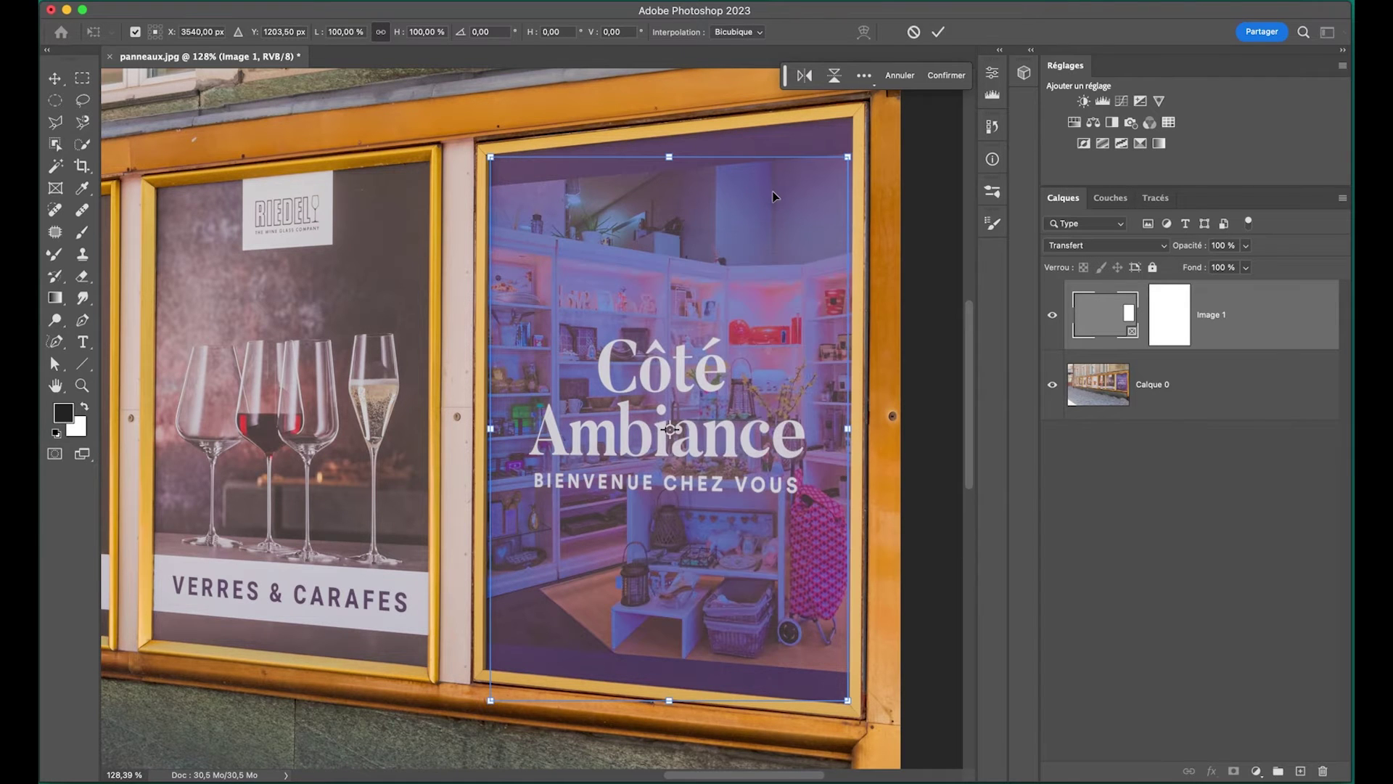
{"action": "left_click_drag", "start_coordinate": [847, 160], "coordinate": [849, 113]}
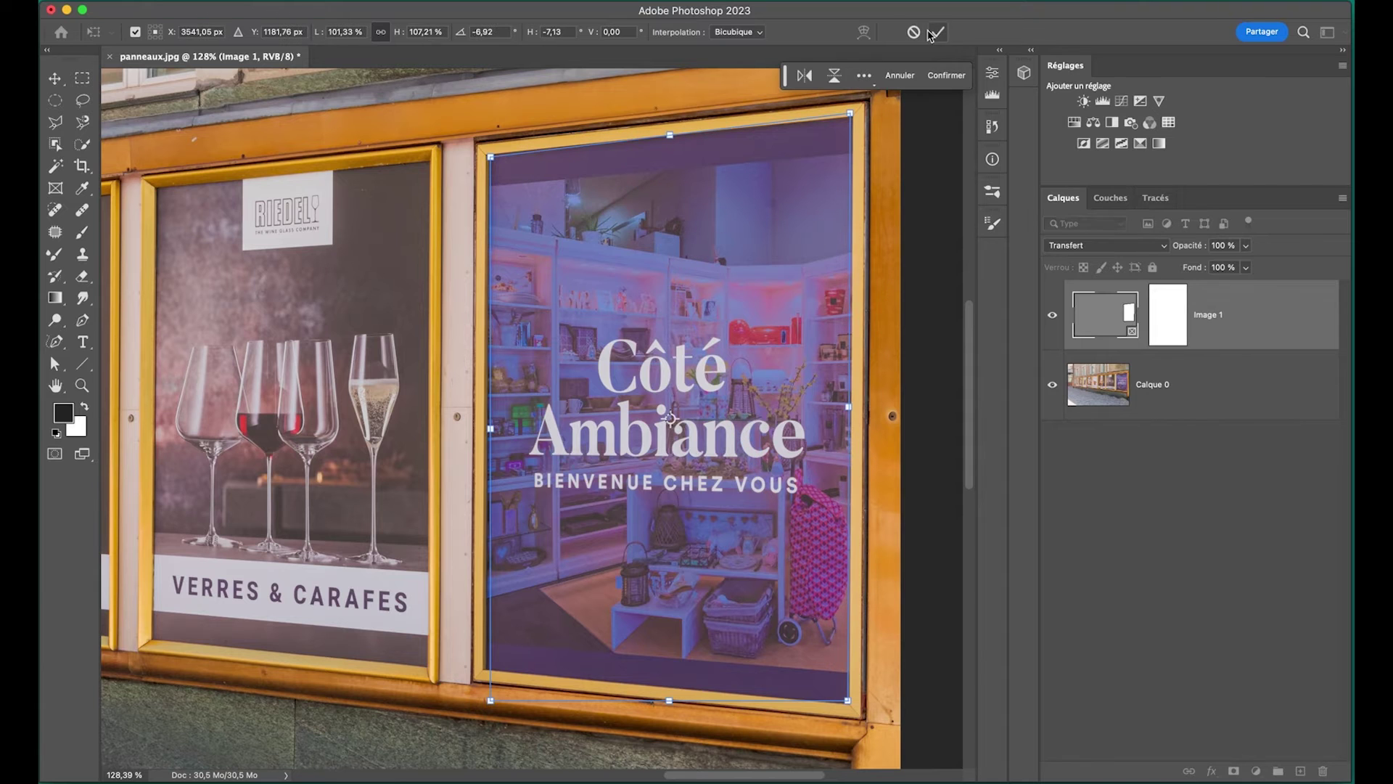
{"action": "left_click", "coordinate": [913, 32]}
Start a free transform of the frame in Distort mode and match its upper corners to the Côté Ambiance poster.
{"action": "left_click", "coordinate": [238, 1]}
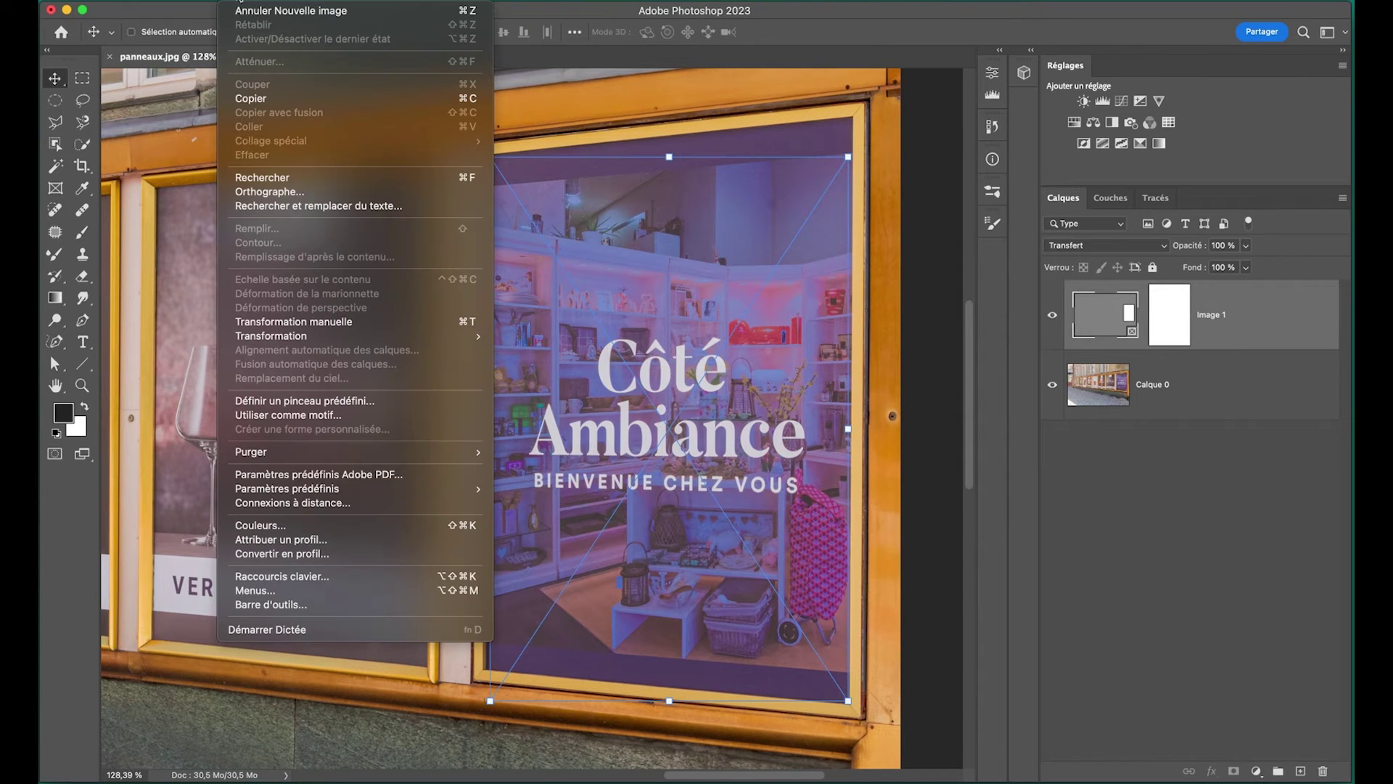
{"action": "left_click", "coordinate": [285, 328]}
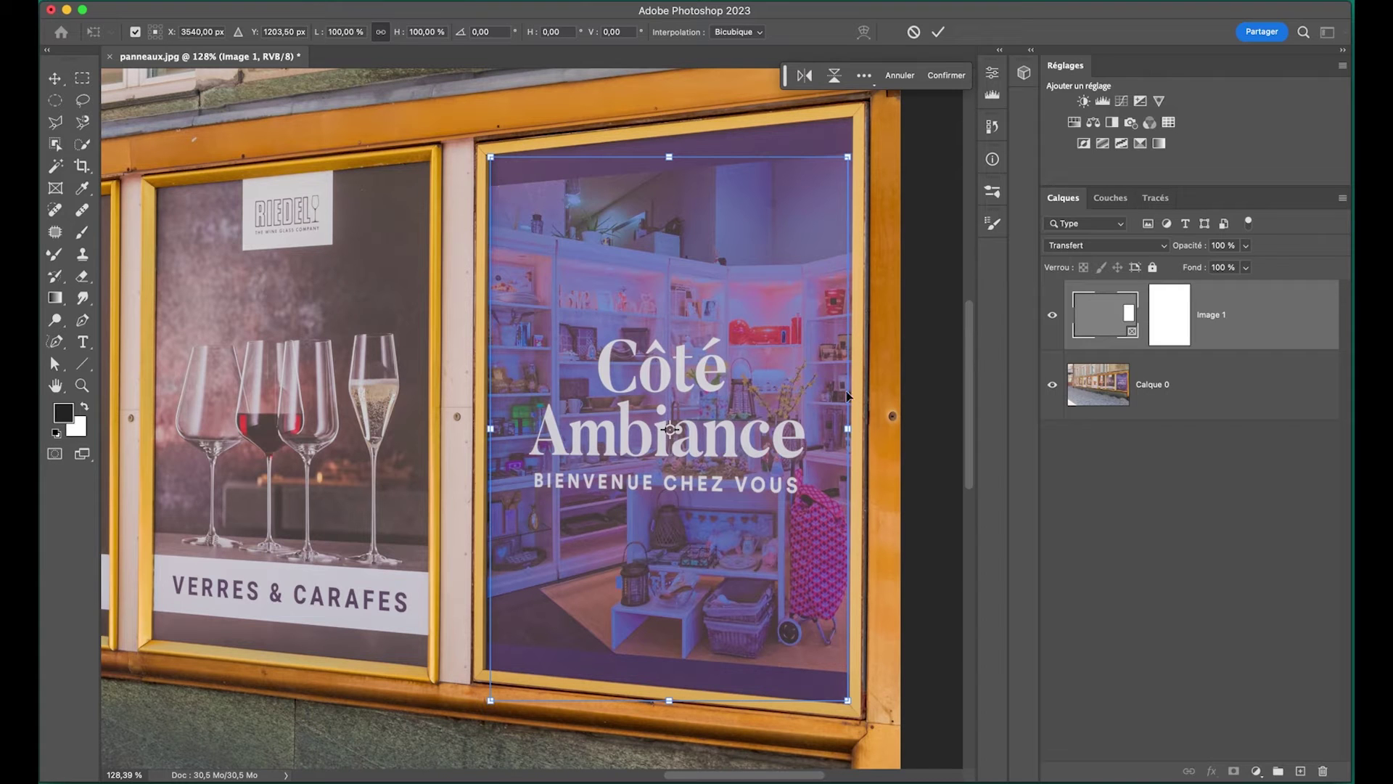
{"action": "right_click", "coordinate": [730, 305]}
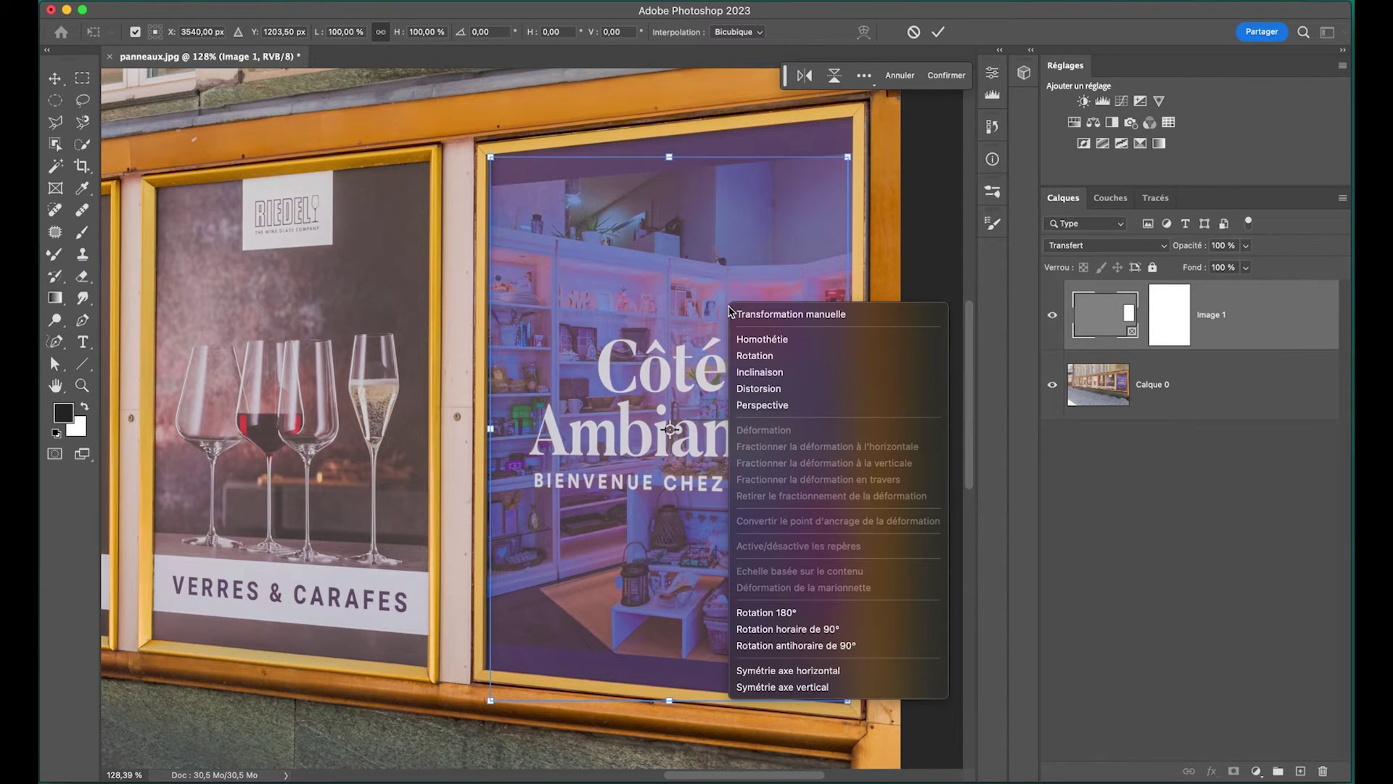
{"action": "left_click", "coordinate": [754, 395]}
{"action": "left_click_drag", "start_coordinate": [845, 160], "coordinate": [852, 123]}
{"action": "left_click_drag", "start_coordinate": [496, 161], "coordinate": [494, 159]}
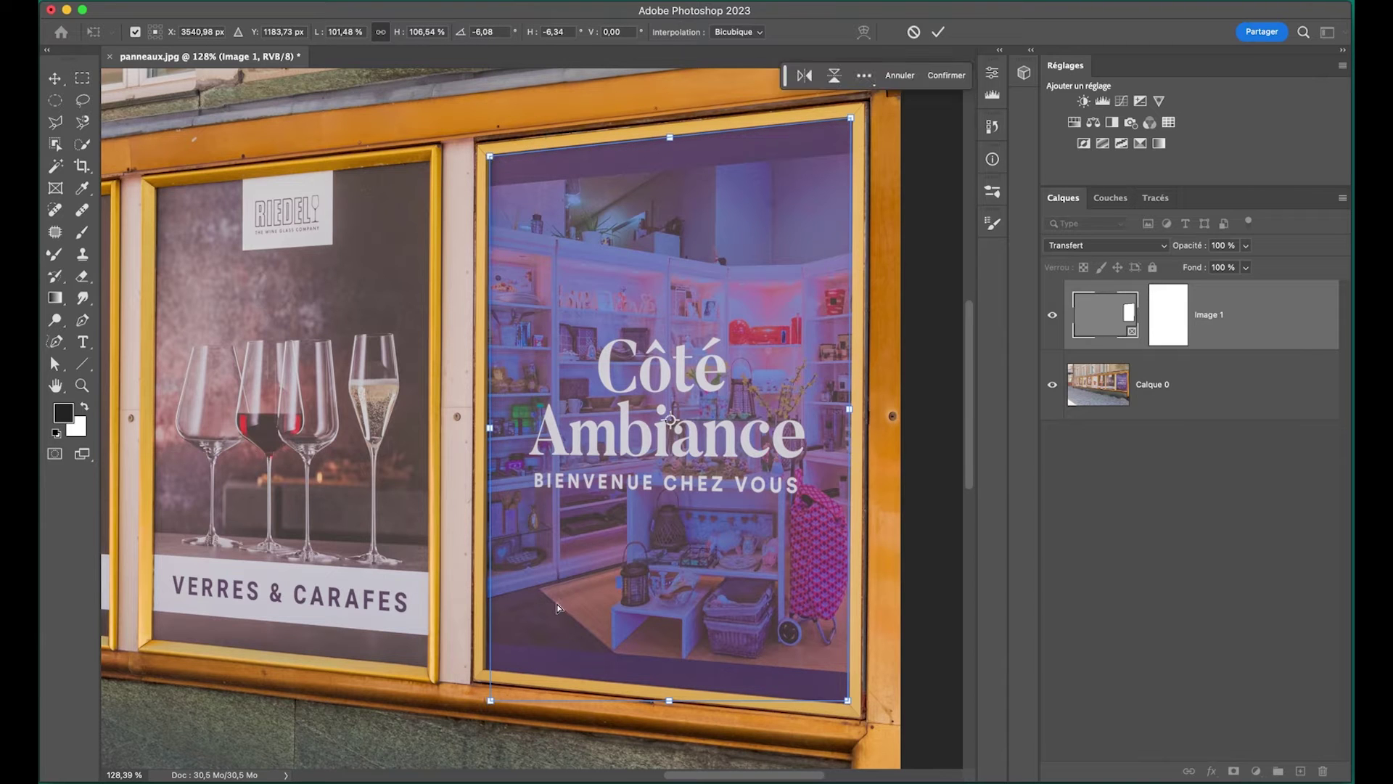
Match the frame's lower corners to the Côté Ambiance poster, apply the distortion and check the fit along its upper edge.
{"action": "left_click_drag", "start_coordinate": [491, 701], "coordinate": [491, 669]}
{"action": "left_click_drag", "start_coordinate": [848, 701], "coordinate": [850, 703]}
{"action": "left_click", "coordinate": [938, 33]}
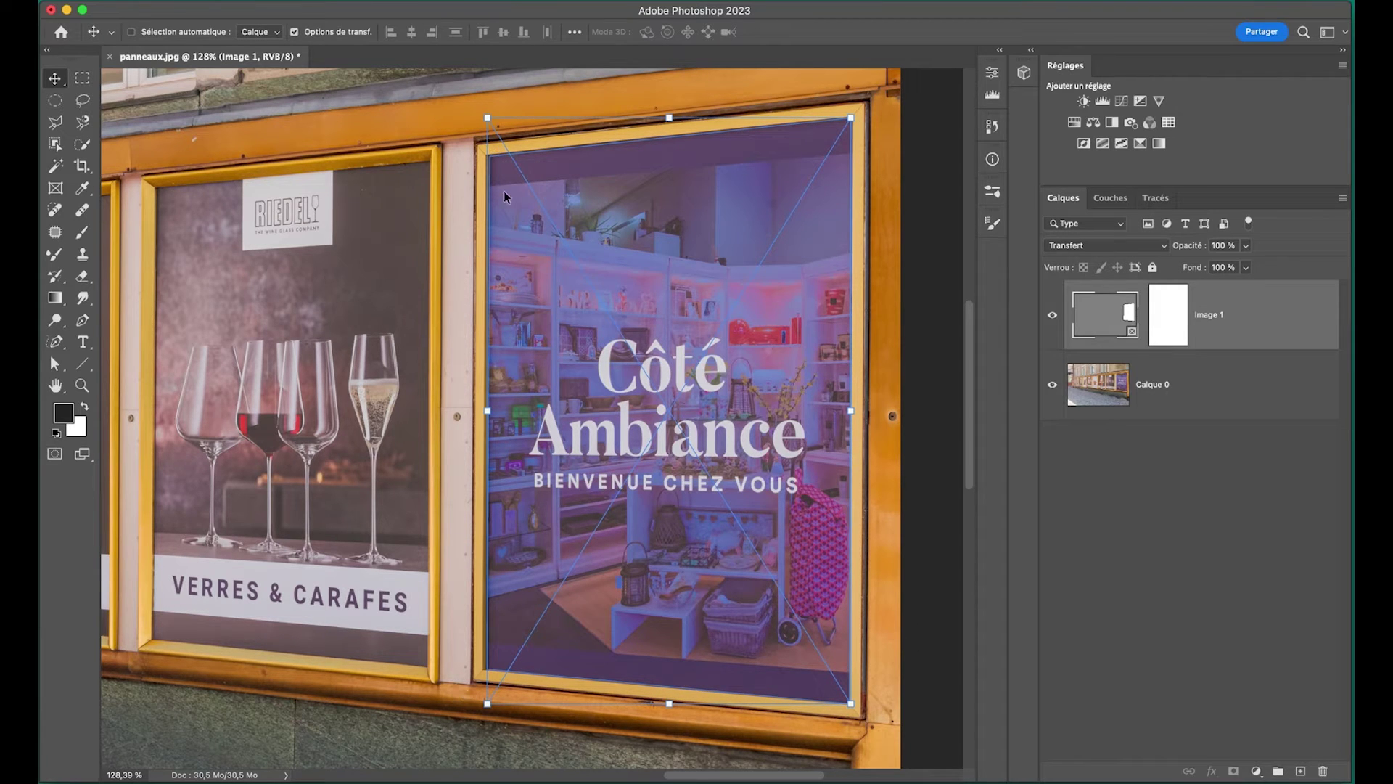
{"action": "key", "text": "z"}
{"action": "left_click_drag", "start_coordinate": [495, 162], "coordinate": [564, 146]}
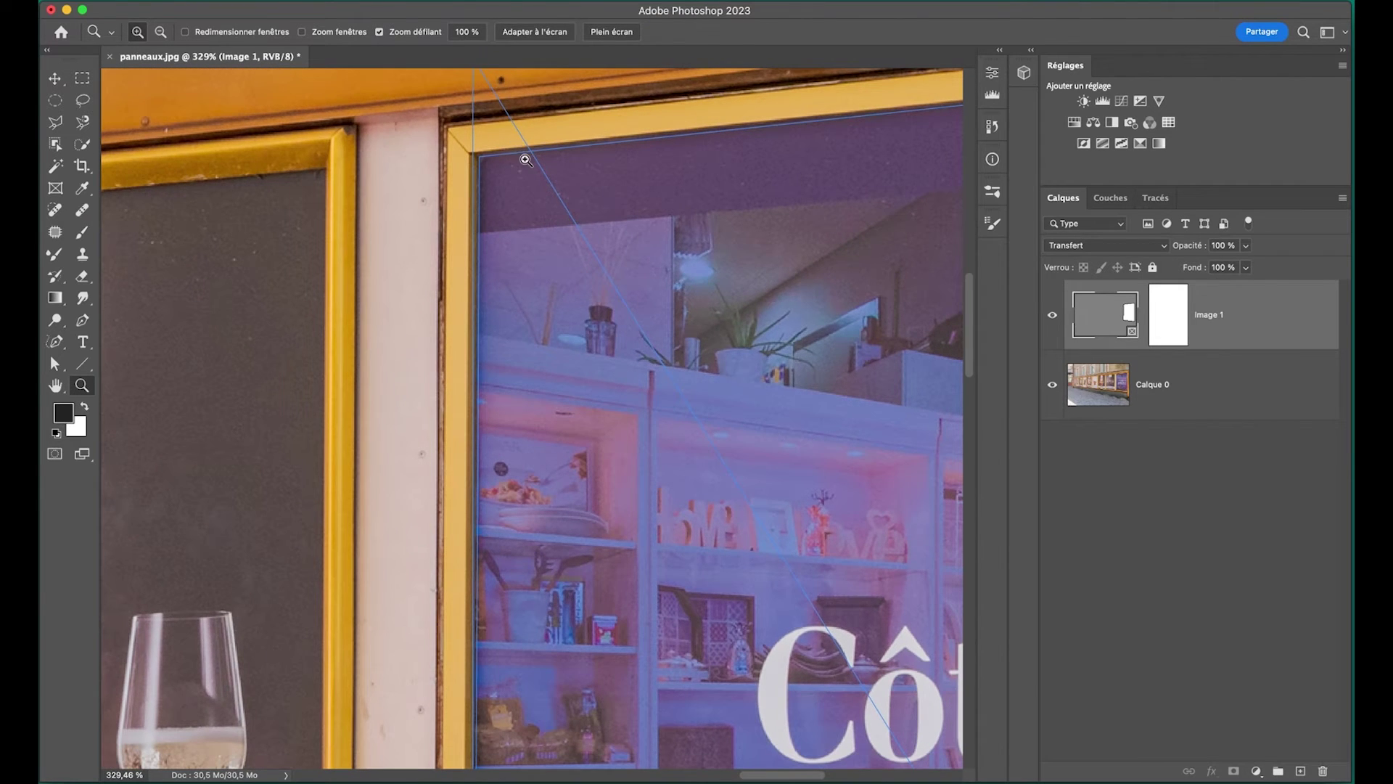
{"action": "key", "text": "v"}
{"action": "scroll", "coordinate": [660, 271], "scroll_direction": "up", "scroll_amount": 3}
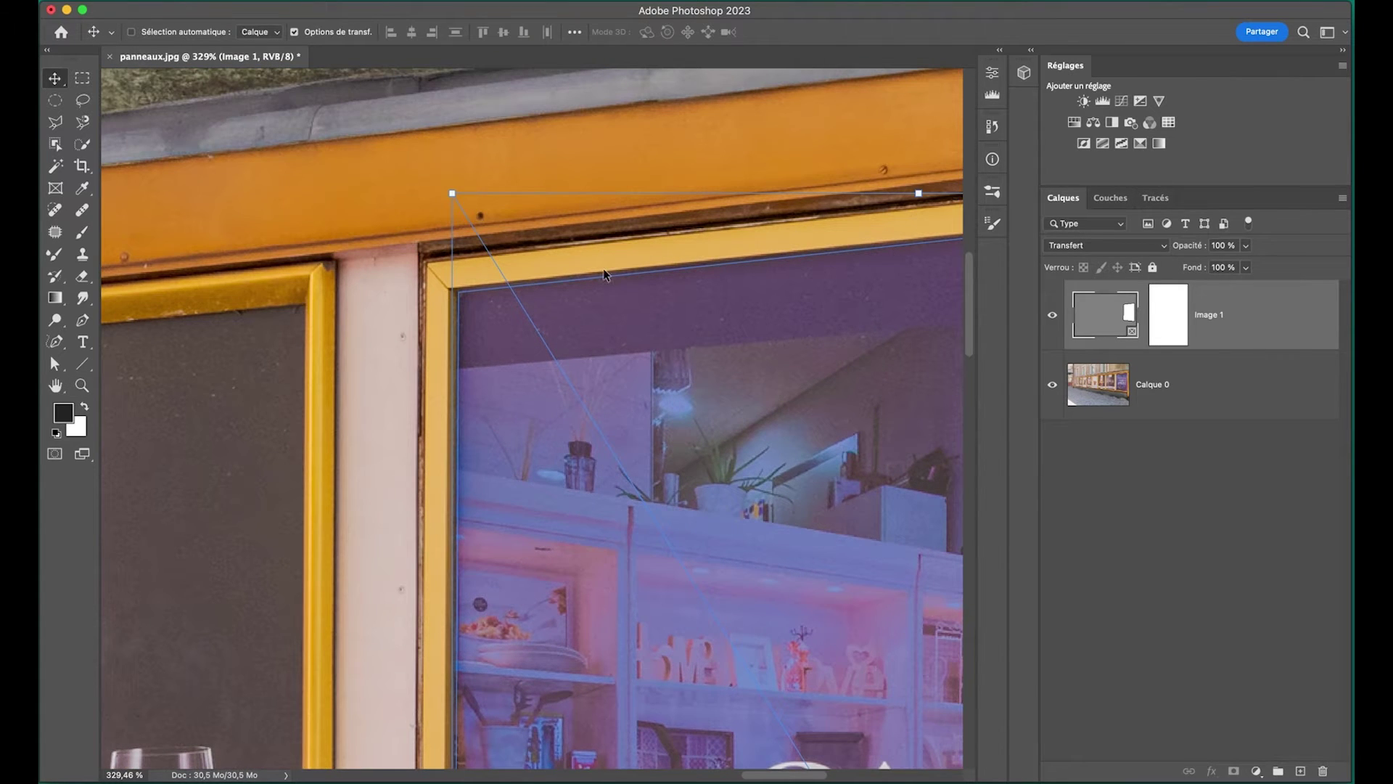
{"action": "scroll", "coordinate": [630, 398], "scroll_direction": "right", "scroll_amount": 10}
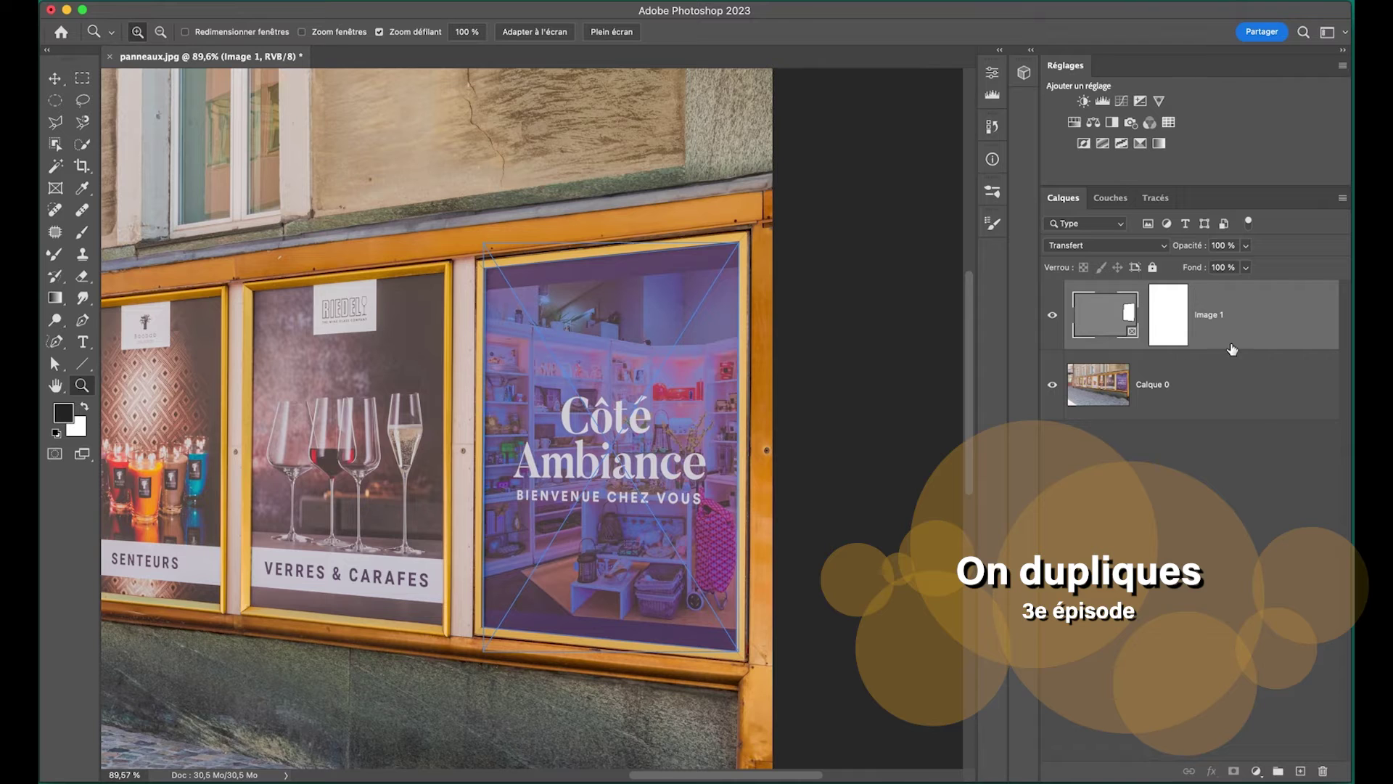
Duplicate the frame layer beneath the original and move the copy onto the Verres & Carafes poster.
{"action": "key", "text": "v"}
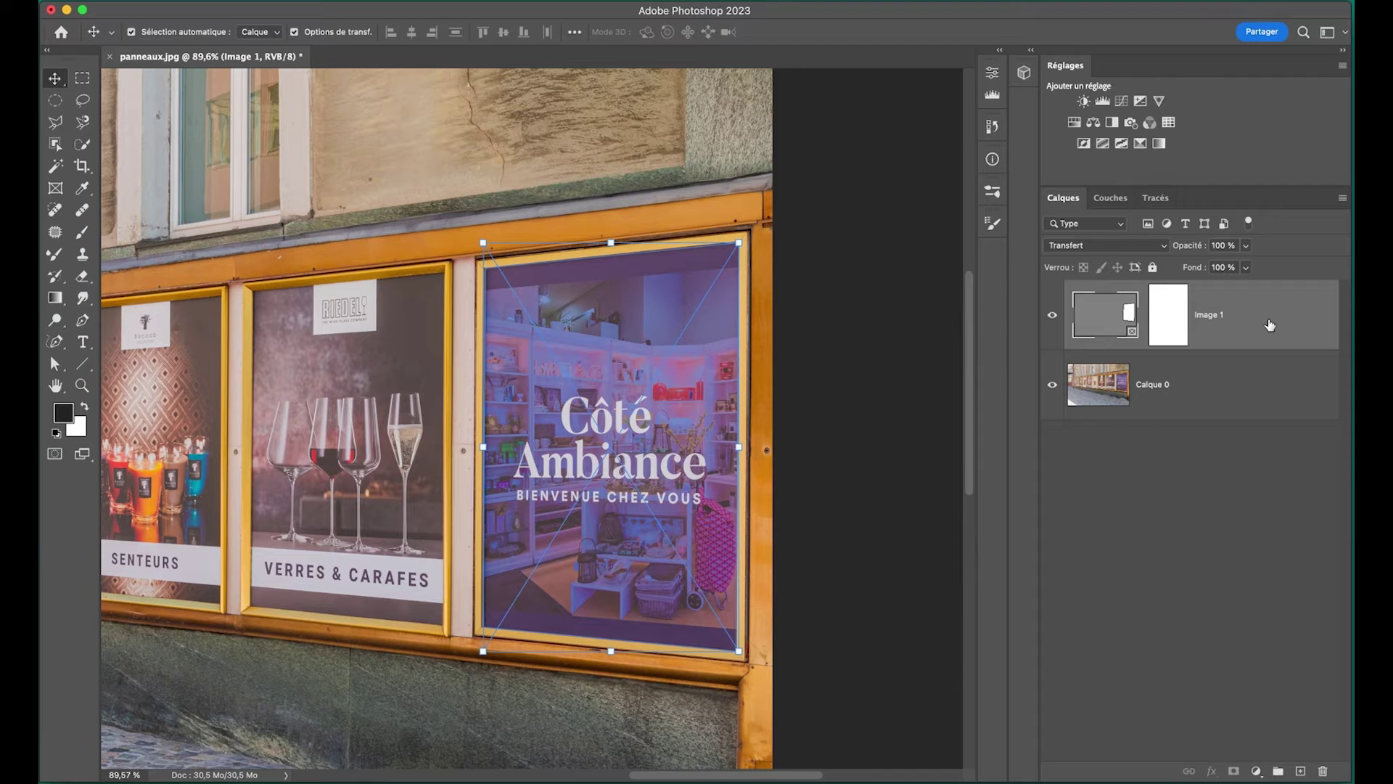
{"action": "left_click_drag", "start_coordinate": [1254, 316], "coordinate": [1262, 357]}
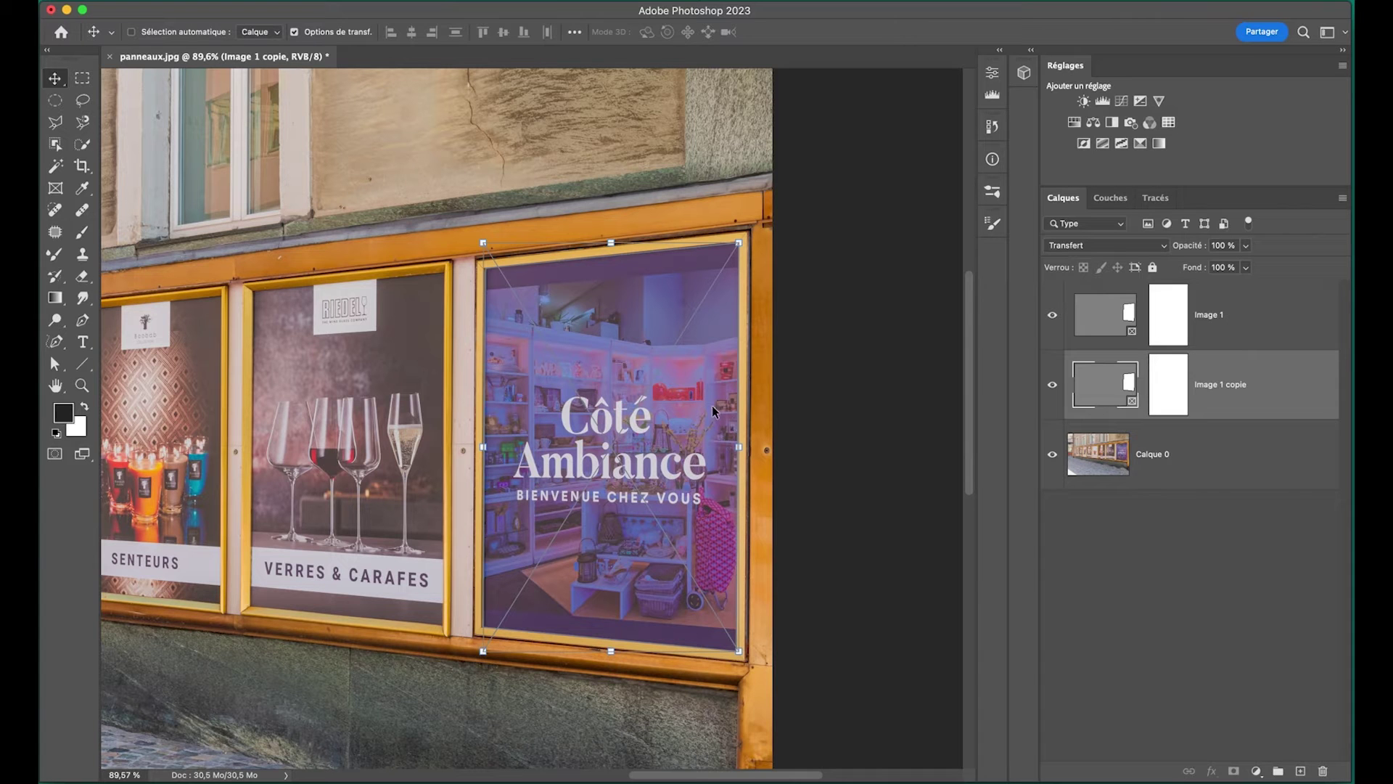
{"action": "scroll", "coordinate": [519, 486], "scroll_direction": "left", "scroll_amount": 5}
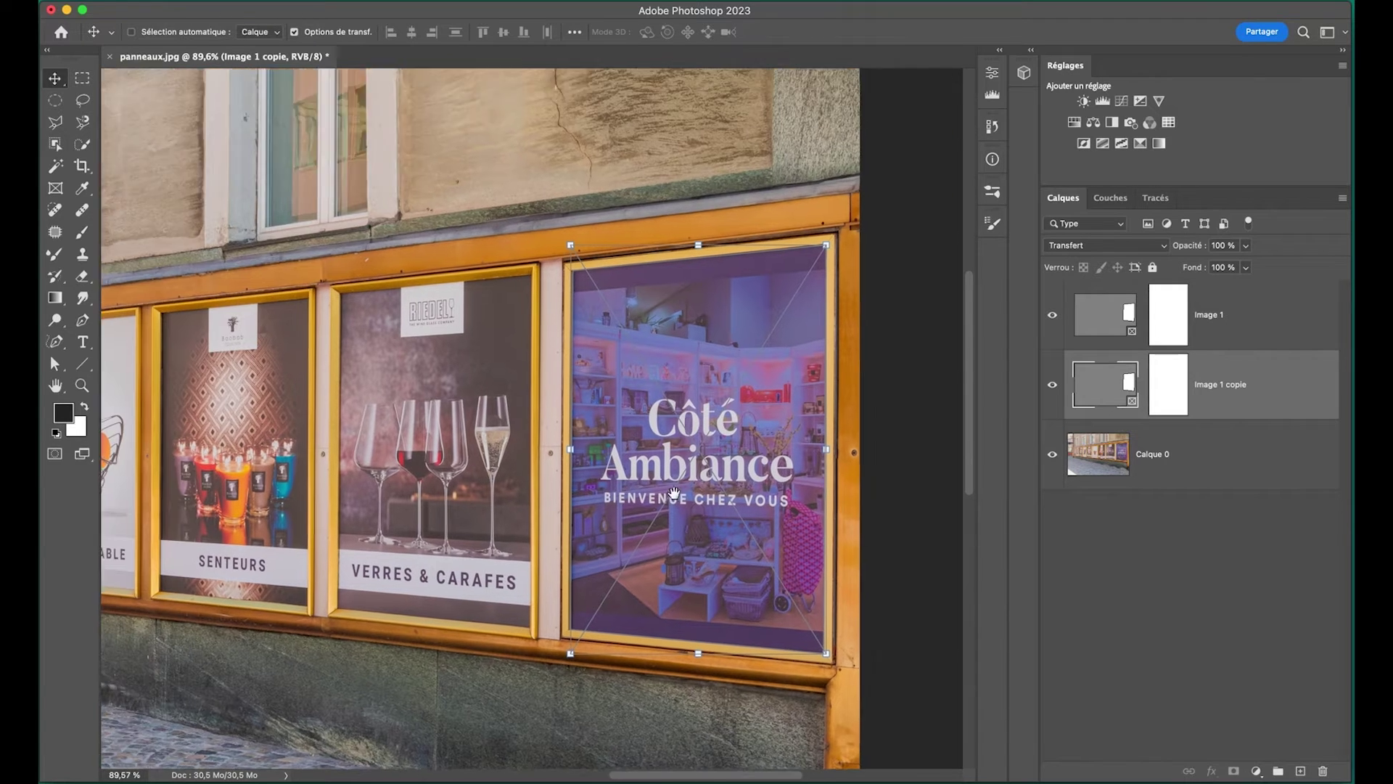
{"action": "left_click_drag", "start_coordinate": [790, 424], "coordinate": [517, 441]}
Reduce the copied frame's width and height to fit the Verres & Carafes poster.
{"action": "left_click_drag", "start_coordinate": [634, 462], "coordinate": [618, 459]}
{"action": "left_click_drag", "start_coordinate": [375, 459], "coordinate": [423, 459]}
{"action": "left_click_drag", "start_coordinate": [520, 255], "coordinate": [520, 274]}
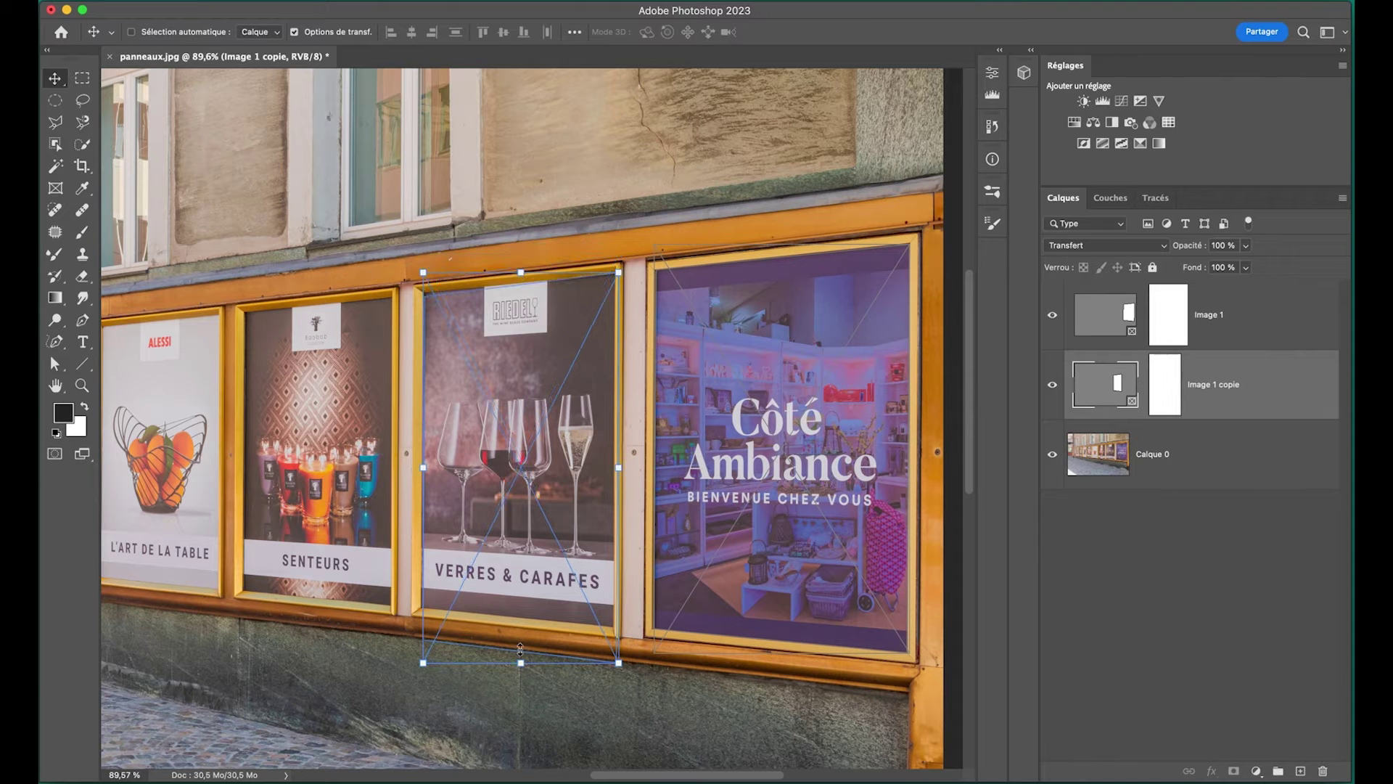
{"action": "left_click_drag", "start_coordinate": [528, 666], "coordinate": [531, 556]}
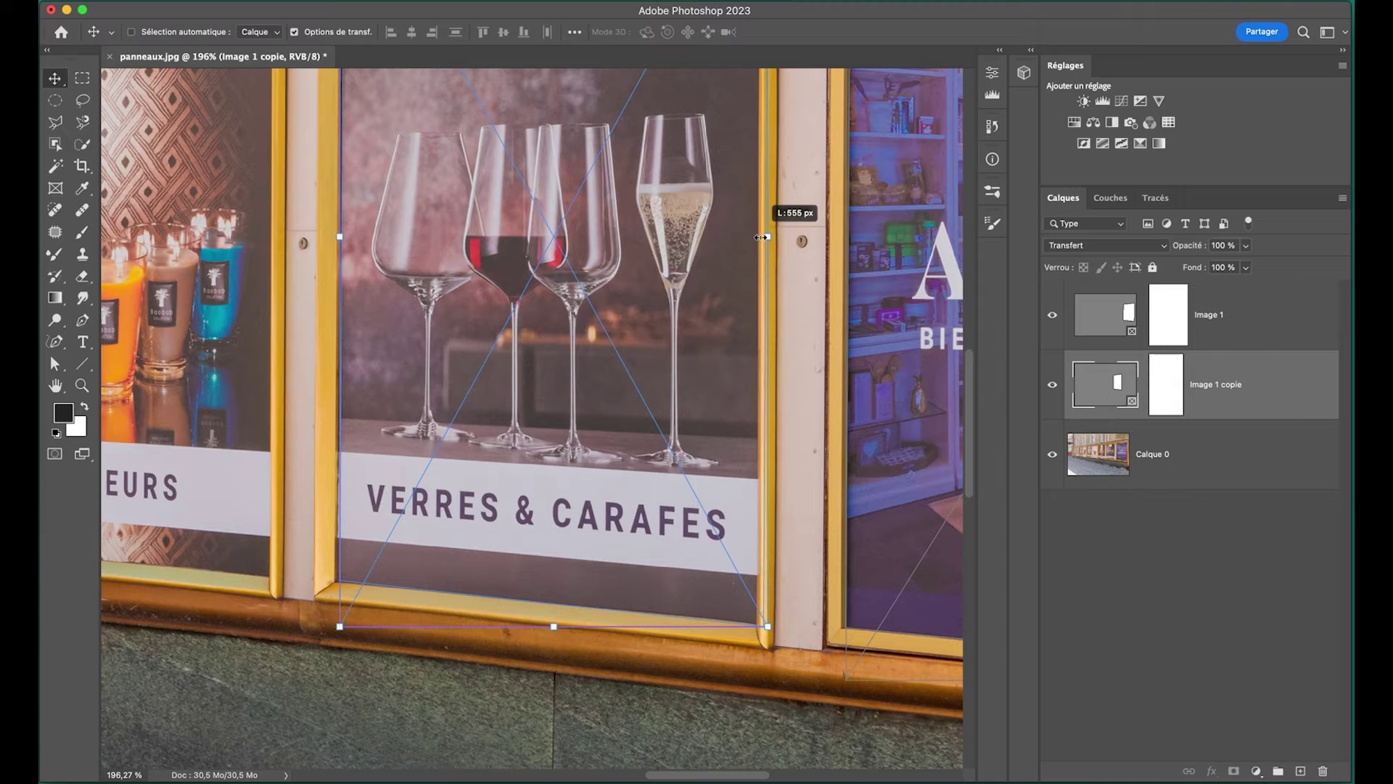
{"action": "left_click_drag", "start_coordinate": [766, 236], "coordinate": [759, 236]}
{"action": "left_click_drag", "start_coordinate": [338, 236], "coordinate": [336, 234]}
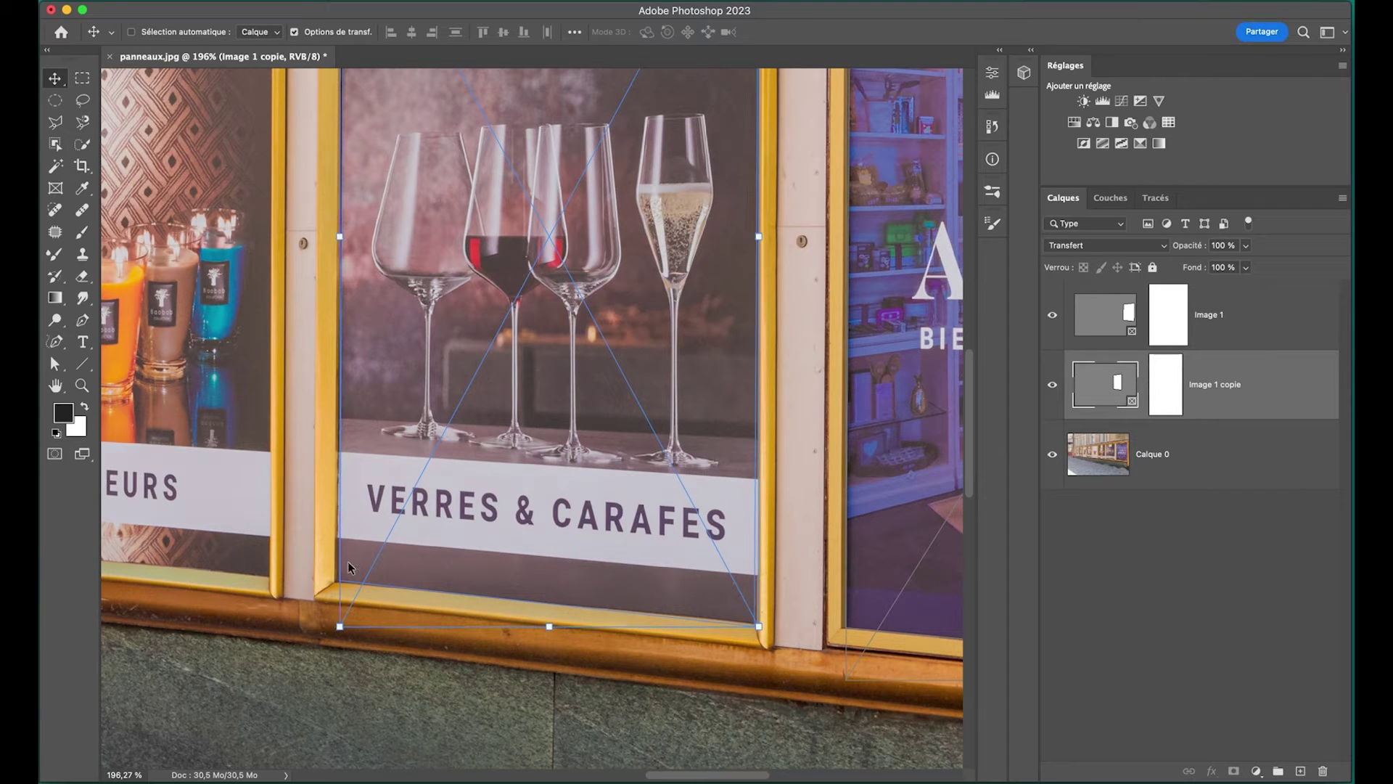
Distort the copied frame so its upper corner matches the perspective of the Verres & Carafes poster.
{"action": "scroll", "coordinate": [347, 561], "scroll_direction": "up", "scroll_amount": 5}
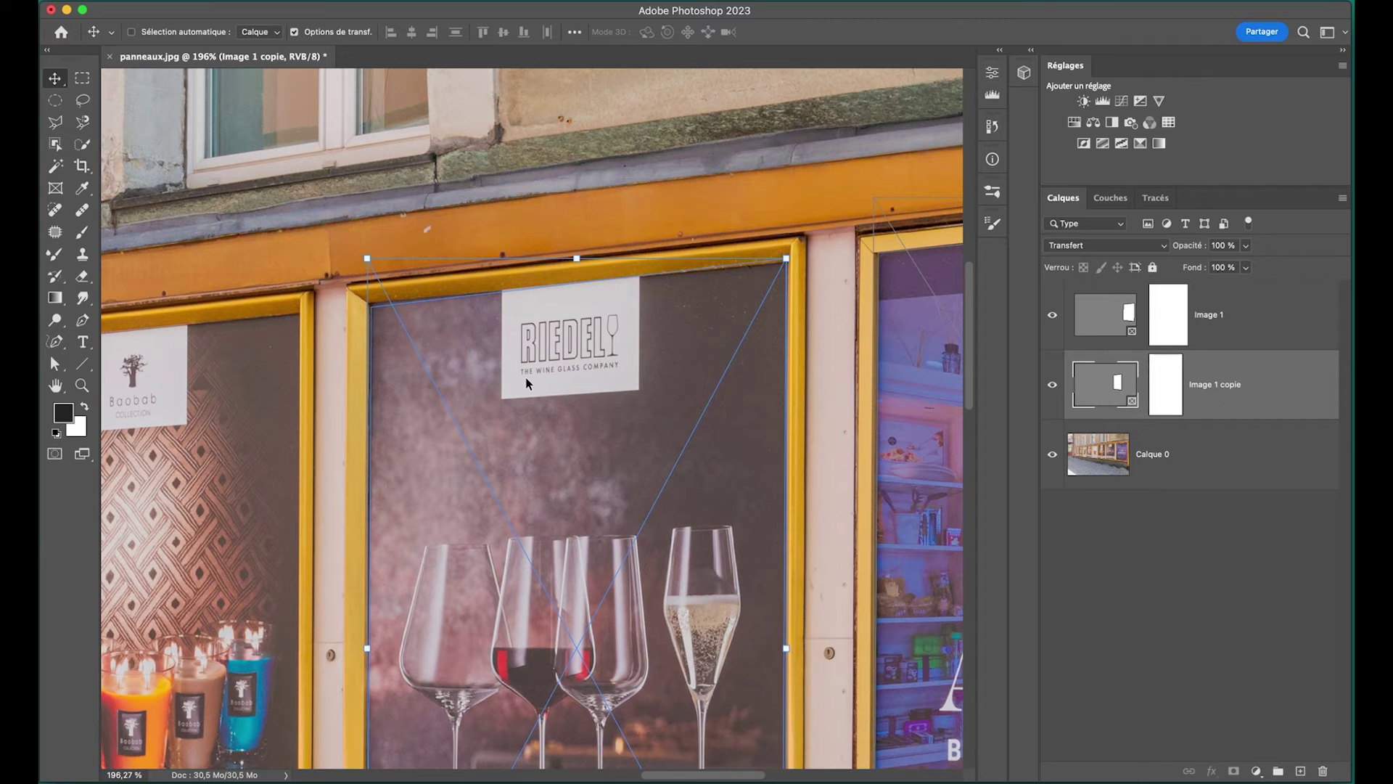
{"action": "key", "text": "ctrl+t"}
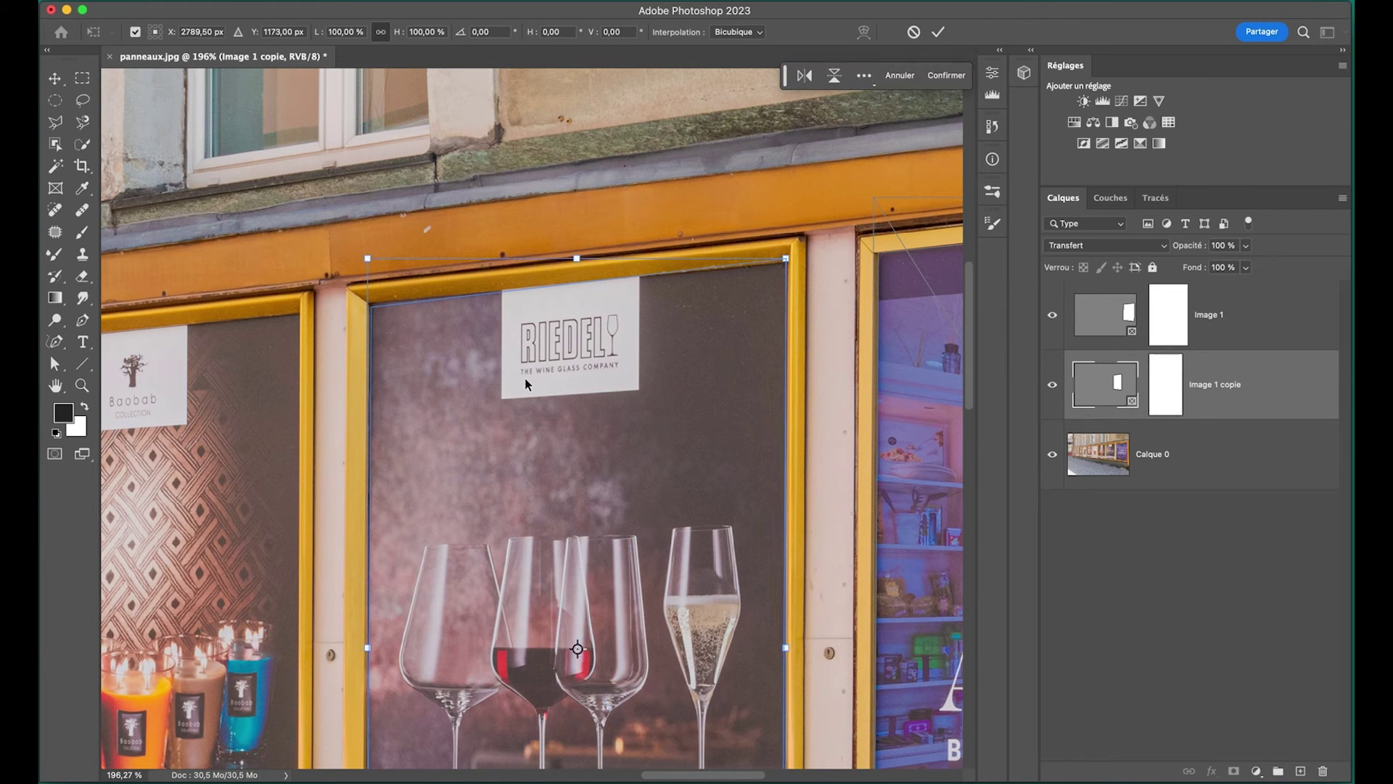
{"action": "right_click", "coordinate": [527, 383]}
{"action": "left_click", "coordinate": [570, 465]}
{"action": "left_click_drag", "start_coordinate": [368, 259], "coordinate": [368, 254]}
{"action": "left_click_drag", "start_coordinate": [669, 411], "coordinate": [634, 453]}
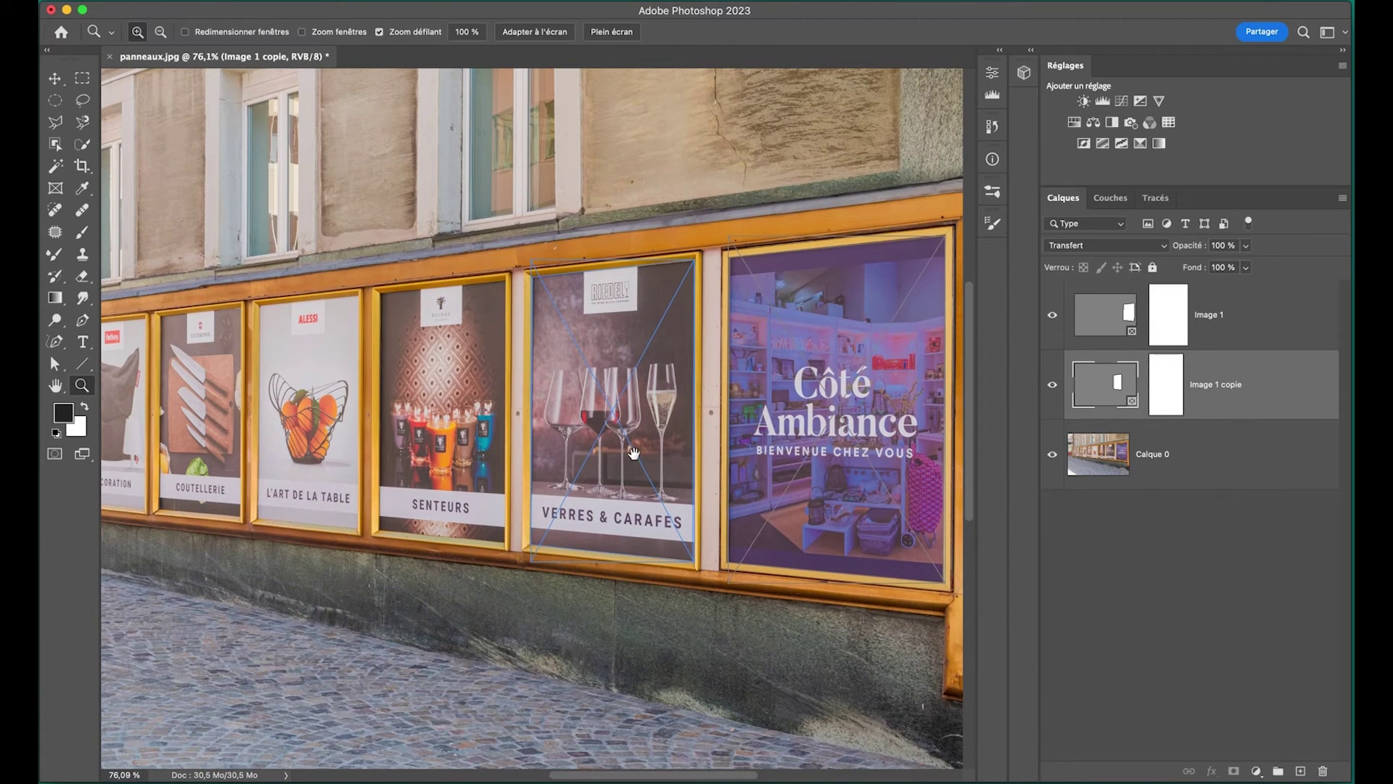
Duplicate the Verres & Carafes frame layer above the background and move the new copy onto the Senteurs poster.
{"action": "key", "text": "v"}
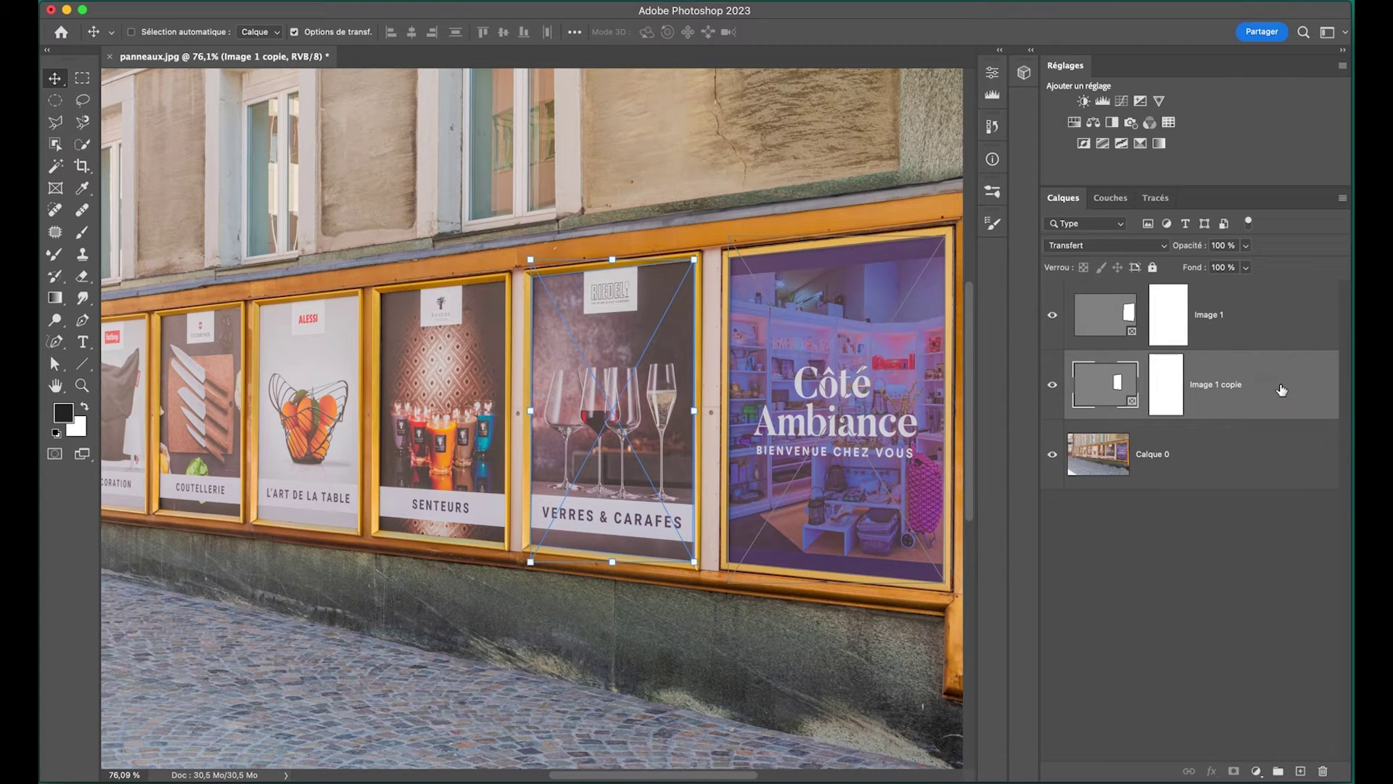
{"action": "left_click_drag", "start_coordinate": [1281, 390], "coordinate": [1282, 430]}
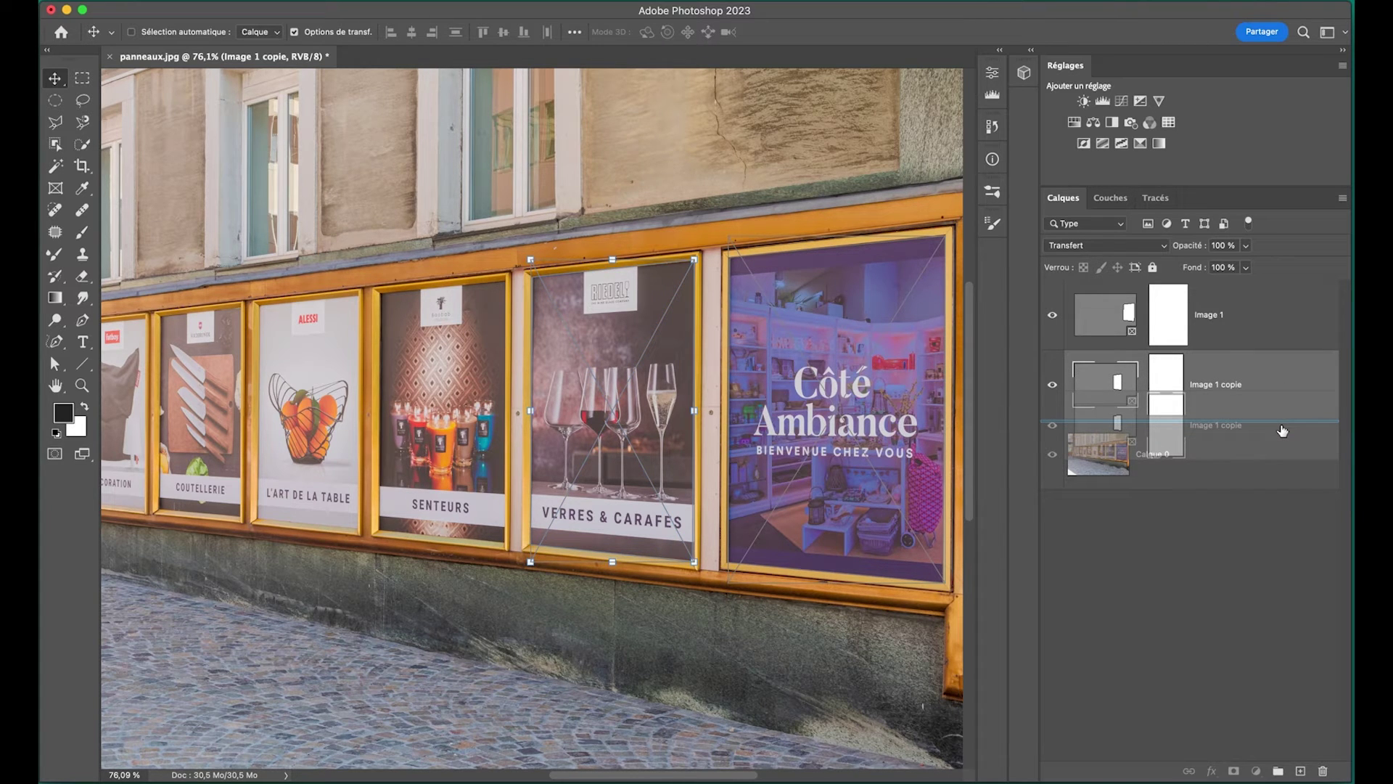
{"action": "left_click_drag", "start_coordinate": [1282, 430], "coordinate": [1285, 431]}
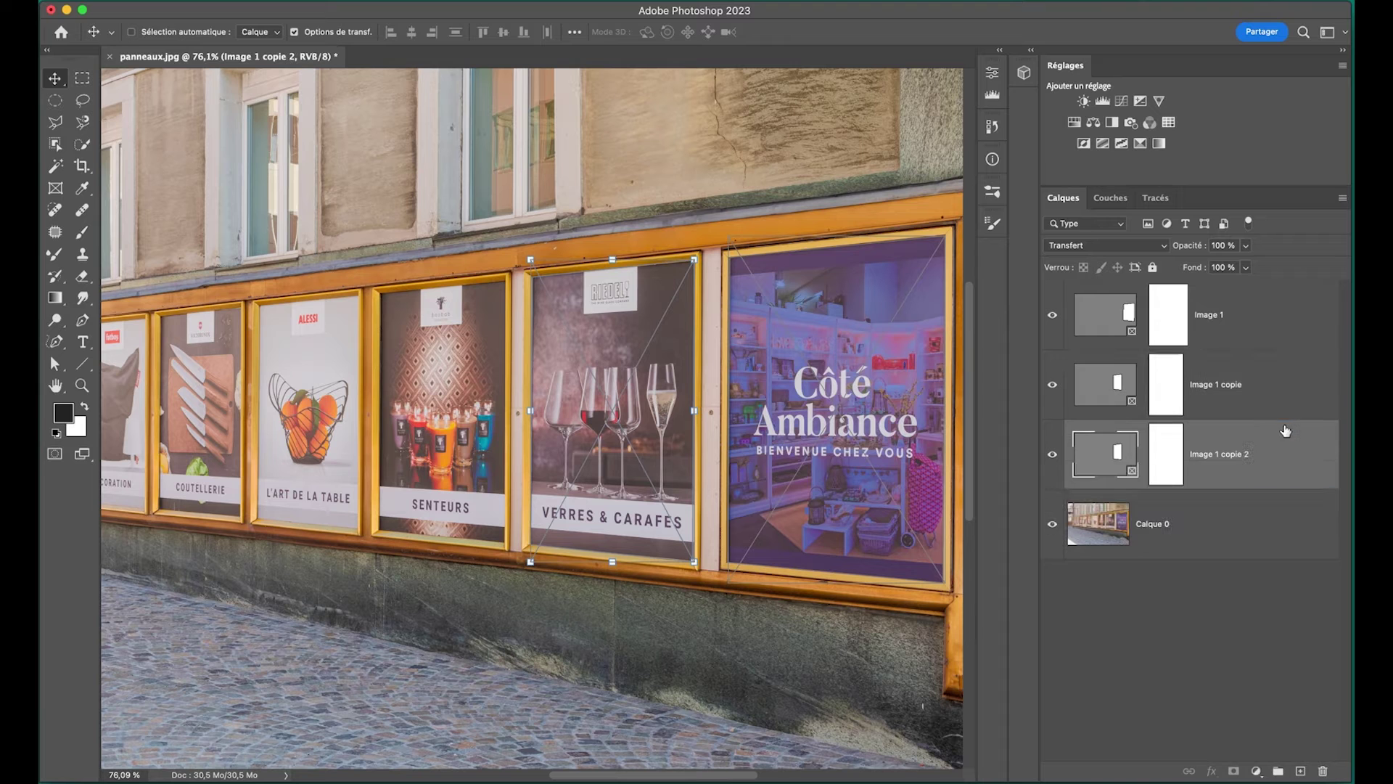
{"action": "left_click_drag", "start_coordinate": [628, 399], "coordinate": [442, 401]}
{"action": "key", "text": "z"}
{"action": "key", "text": "v"}
Reduce the new copy's height and width, distort it to fit the Senteurs poster, and apply the transformation.
{"action": "left_click_drag", "start_coordinate": [450, 142], "coordinate": [448, 158]}
{"action": "left_click_drag", "start_coordinate": [286, 422], "coordinate": [359, 418]}
{"action": "left_click_drag", "start_coordinate": [482, 144], "coordinate": [482, 160]}
{"action": "key", "text": "super+t"}
{"action": "right_click", "coordinate": [415, 233]}
{"action": "left_click", "coordinate": [470, 327]}
{"action": "key", "text": "Return"}
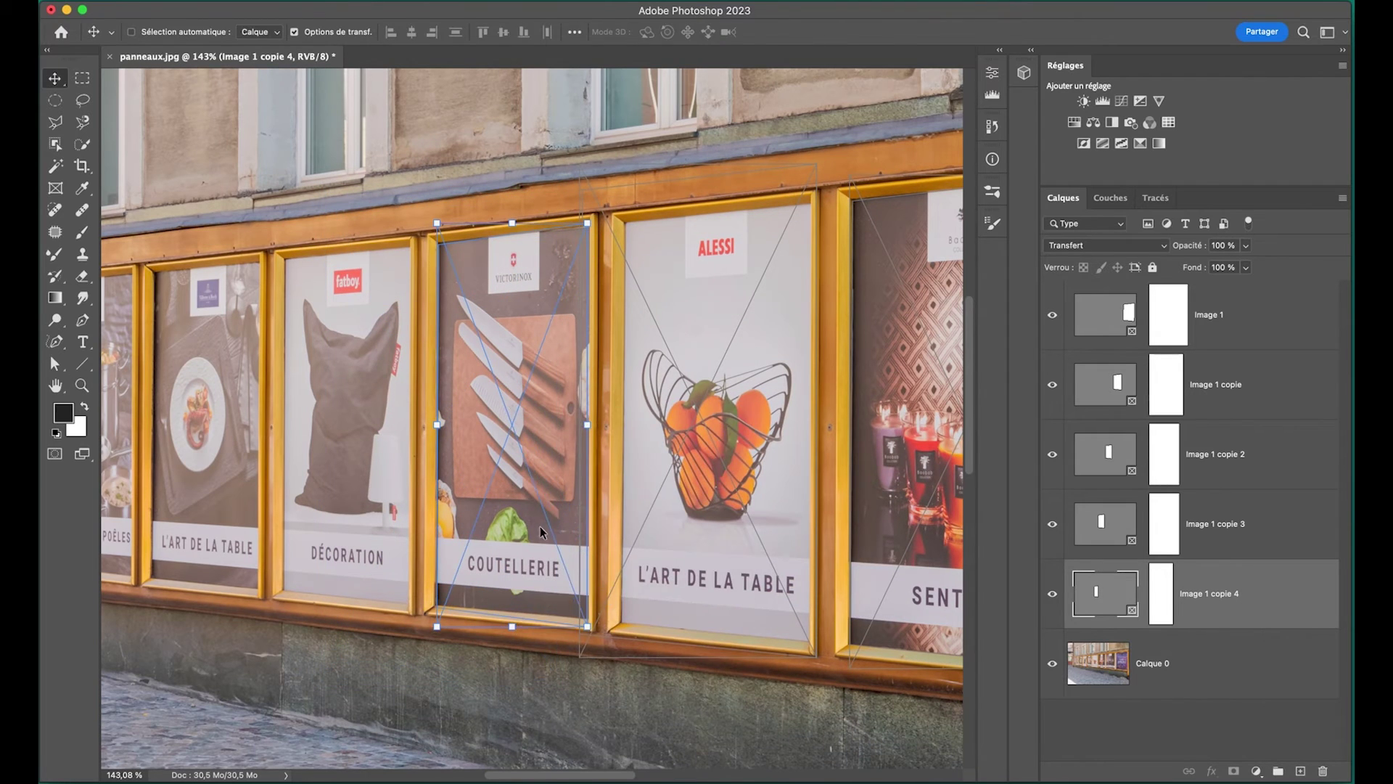
Fine-tune the corners of the frame on the Coutellerie poster to match its edges and apply the distortion.
{"action": "left_click_drag", "start_coordinate": [436, 620], "coordinate": [438, 624]}
{"action": "left_click_drag", "start_coordinate": [437, 224], "coordinate": [438, 222]}
{"action": "left_click_drag", "start_coordinate": [587, 223], "coordinate": [590, 228]}
{"action": "key", "text": "Return"}
Select the frame on the Alessi L'Art de la table poster, reduce its height and width to fit, and apply.
{"action": "left_click", "coordinate": [682, 247]}
{"action": "left_click_drag", "start_coordinate": [698, 165], "coordinate": [702, 204]}
{"action": "left_click_drag", "start_coordinate": [580, 430], "coordinate": [624, 430]}
{"action": "key", "text": "super+t"}
{"action": "left_click_drag", "start_coordinate": [816, 430], "coordinate": [813, 430]}
{"action": "key", "text": "Return"}
{"action": "key", "text": "z"}
{"action": "left_click_drag", "start_coordinate": [697, 428], "coordinate": [566, 428]}
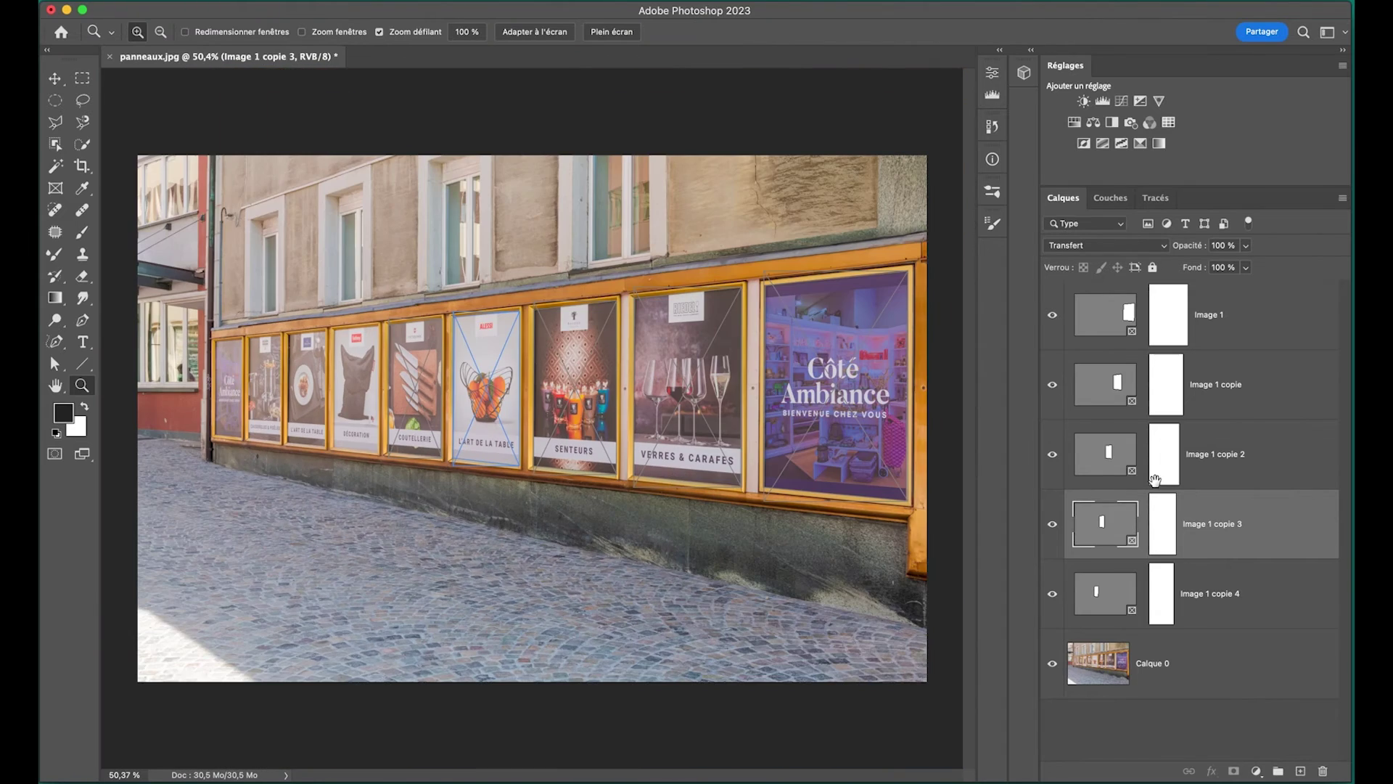
Review the frame layers stacked above the background by selecting them one after another.
{"action": "left_click", "coordinate": [1254, 321]}
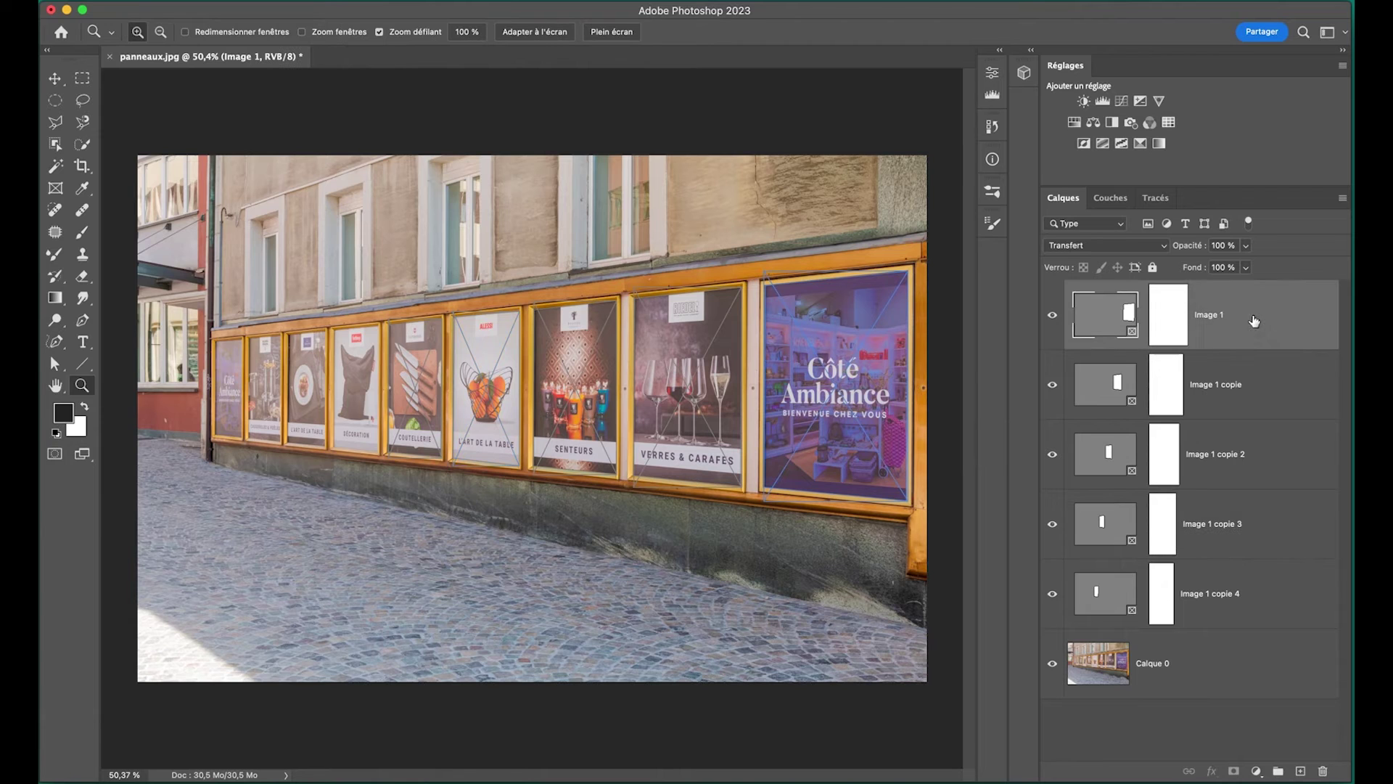
{"action": "left_click", "coordinate": [1264, 383]}
{"action": "left_click", "coordinate": [1290, 459]}
{"action": "left_click", "coordinate": [1291, 540]}
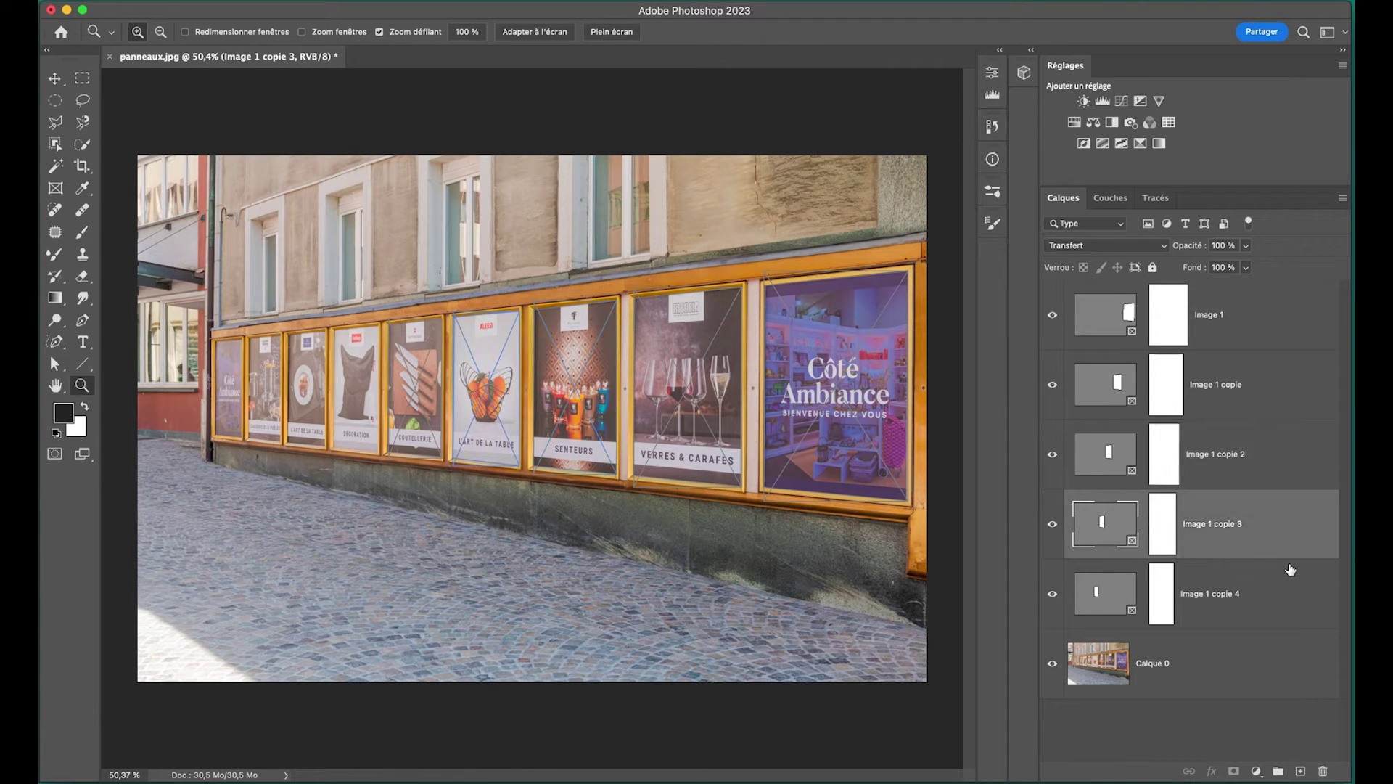
{"action": "left_click", "coordinate": [1292, 583]}
{"action": "left_click", "coordinate": [1291, 535]}
{"action": "left_click", "coordinate": [1285, 453]}
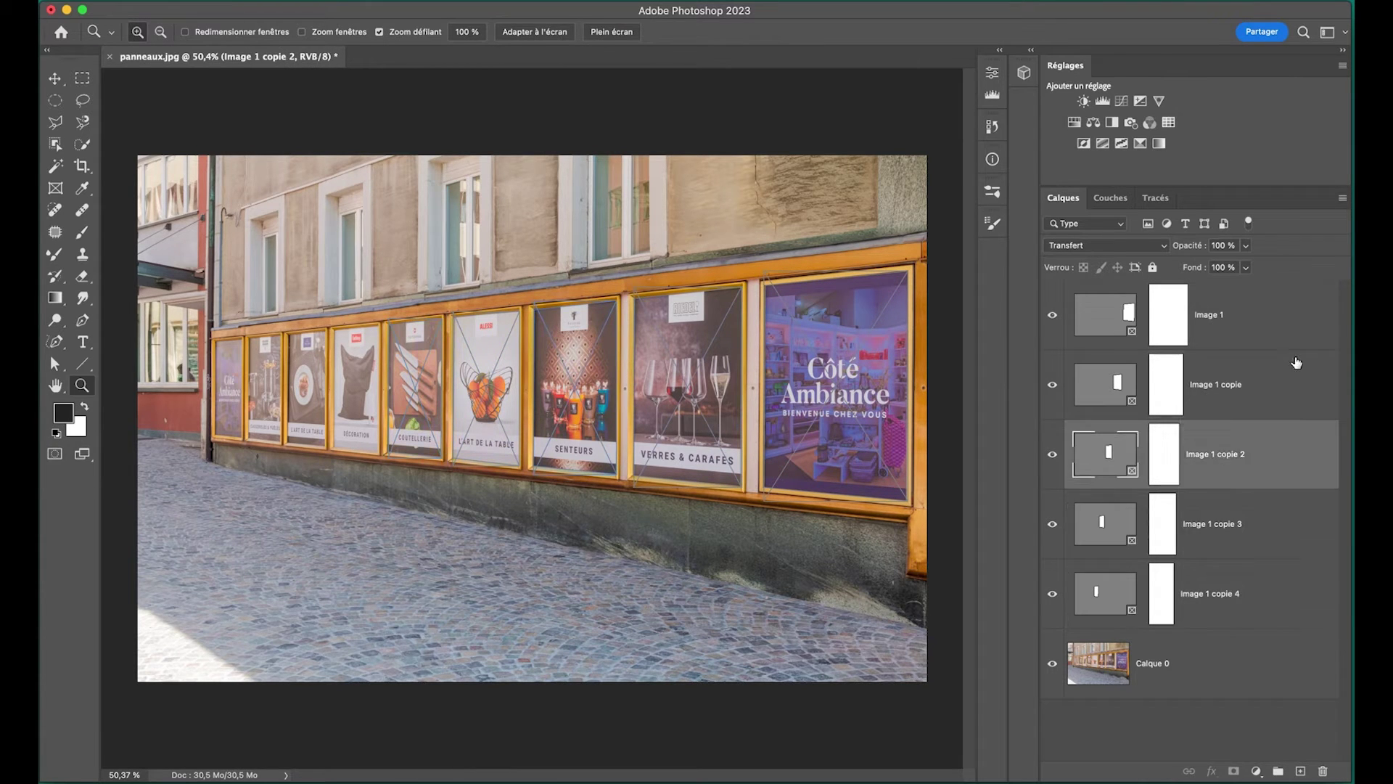
{"action": "left_click", "coordinate": [1294, 366]}
Place _DSC0026.jpg as an embedded image inside the Image 1 frame on the Côté Ambiance poster.
{"action": "left_click", "coordinate": [1293, 349]}
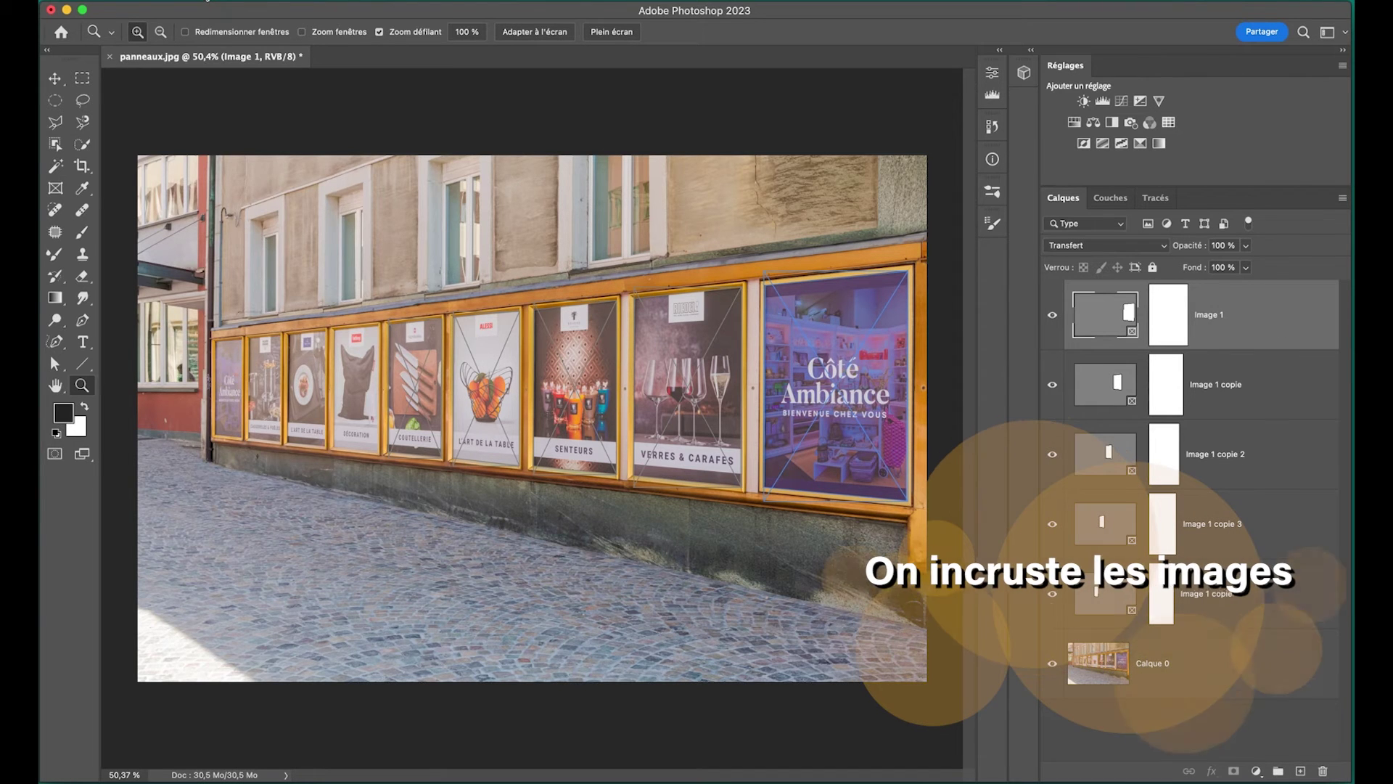
{"action": "left_click", "coordinate": [189, 0]}
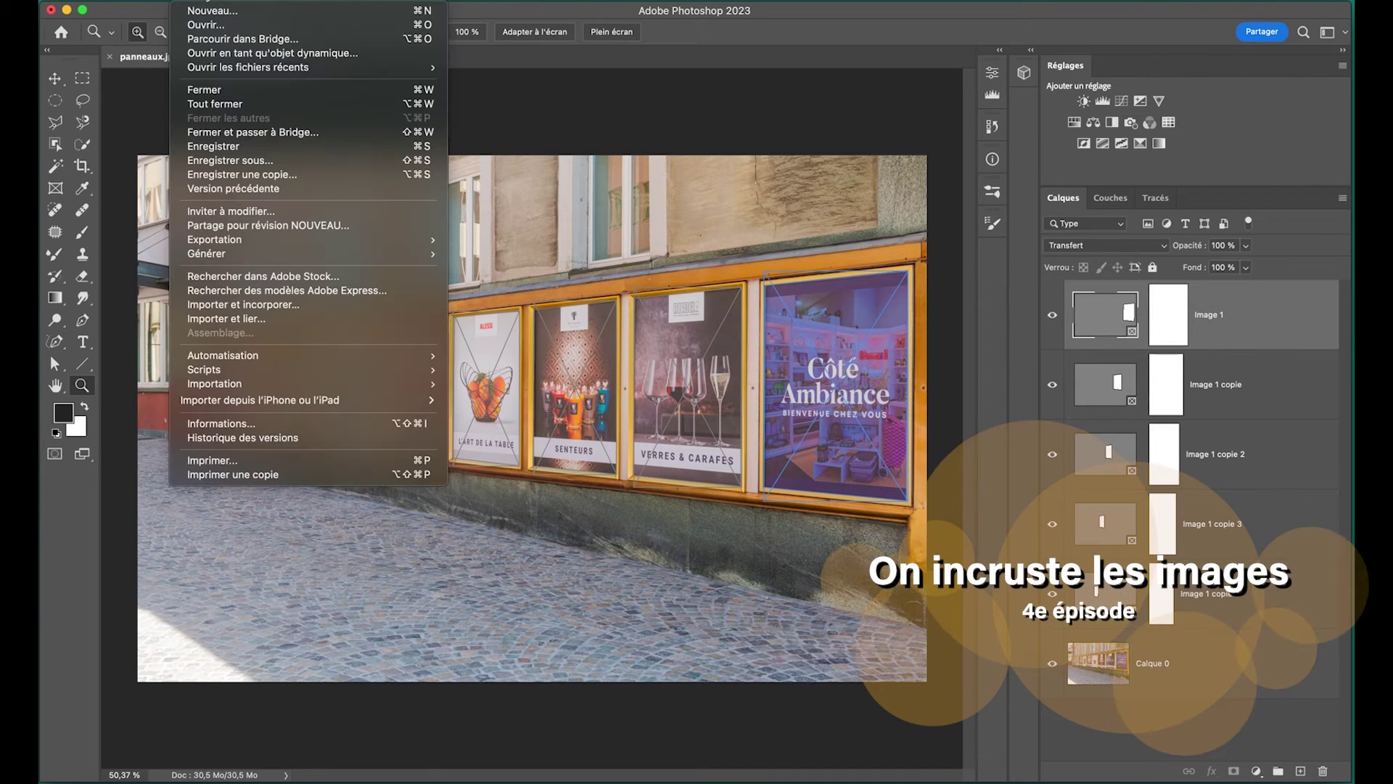
{"action": "left_click", "coordinate": [242, 309]}
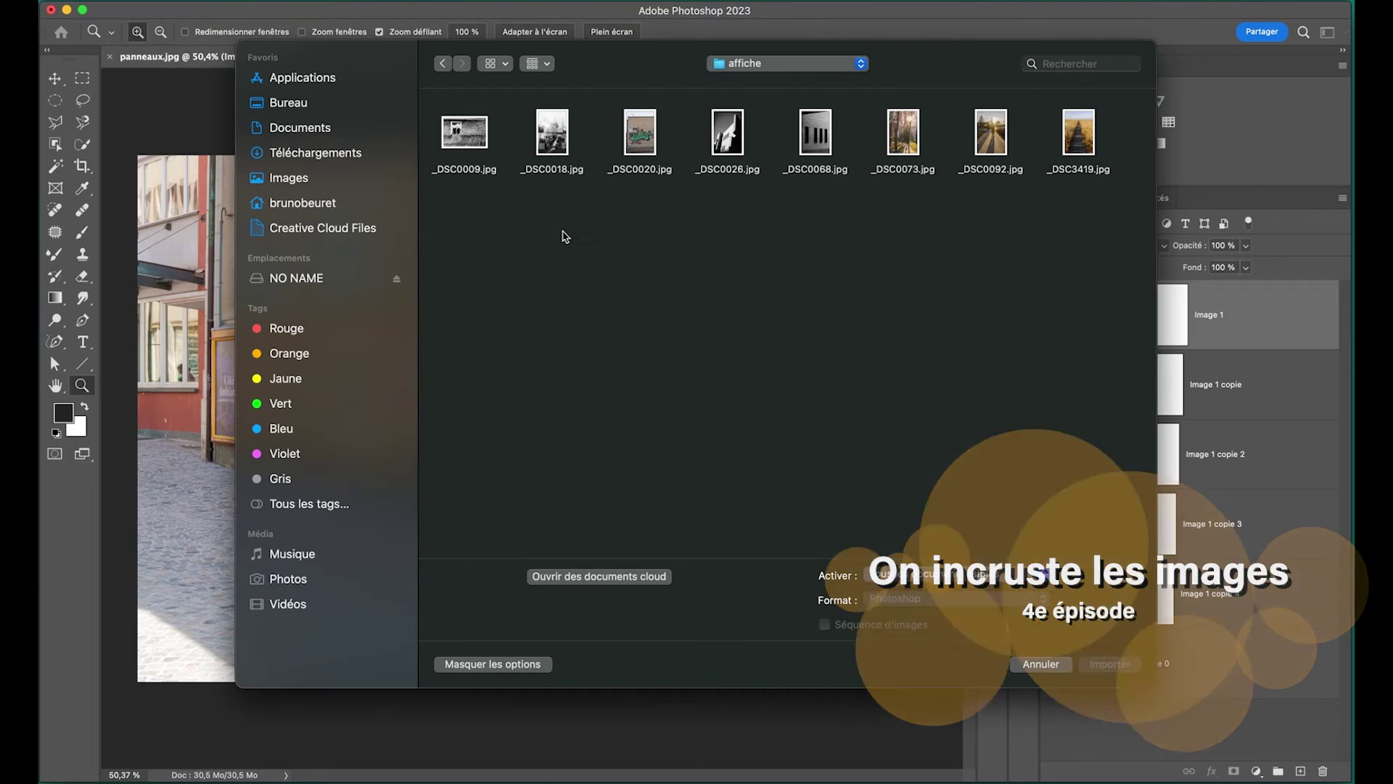
{"action": "double_click", "coordinate": [729, 138]}
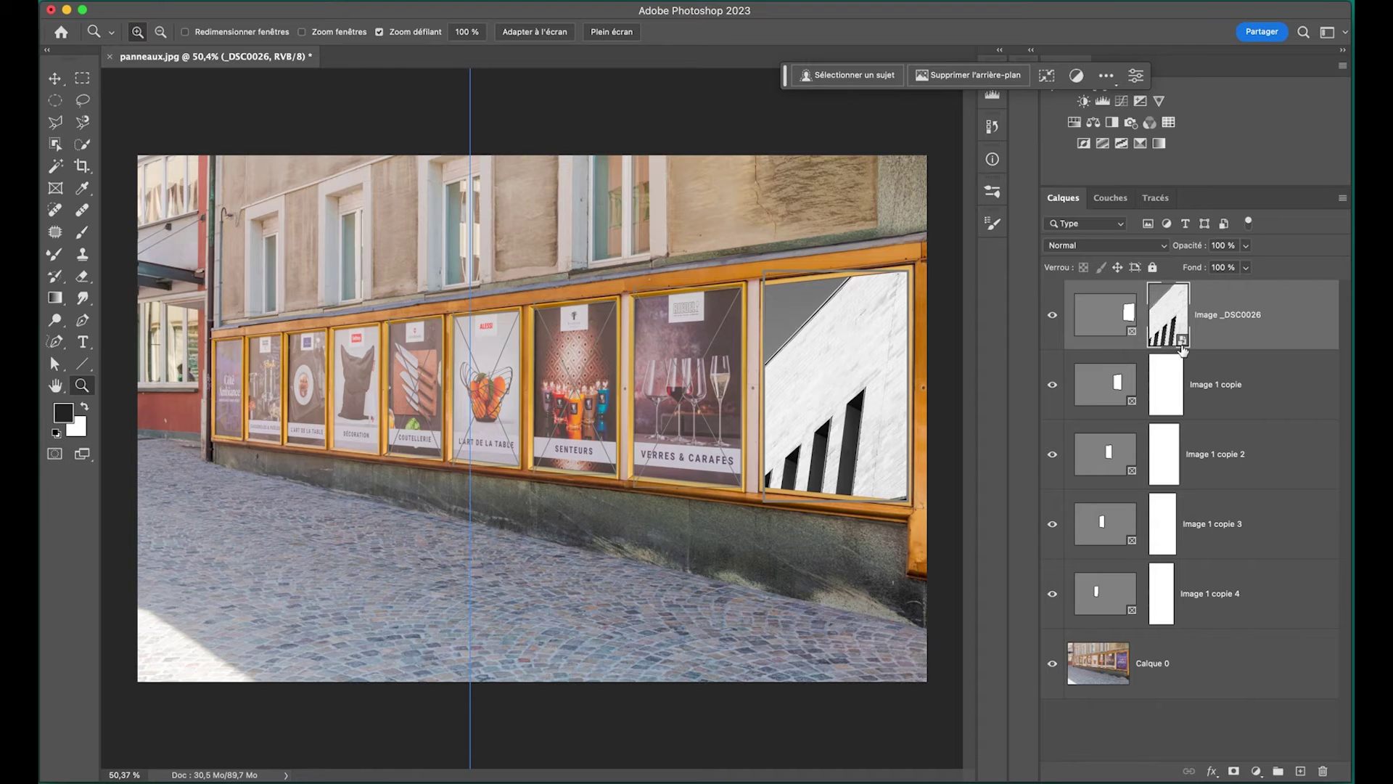
Scale the _DSC0026 photo to 22.44% so it fits its poster frame, and apply the transformation.
{"action": "left_click_drag", "start_coordinate": [687, 408], "coordinate": [653, 421]}
{"action": "key", "text": "super+t"}
{"action": "left_click_drag", "start_coordinate": [936, 406], "coordinate": [772, 428]}
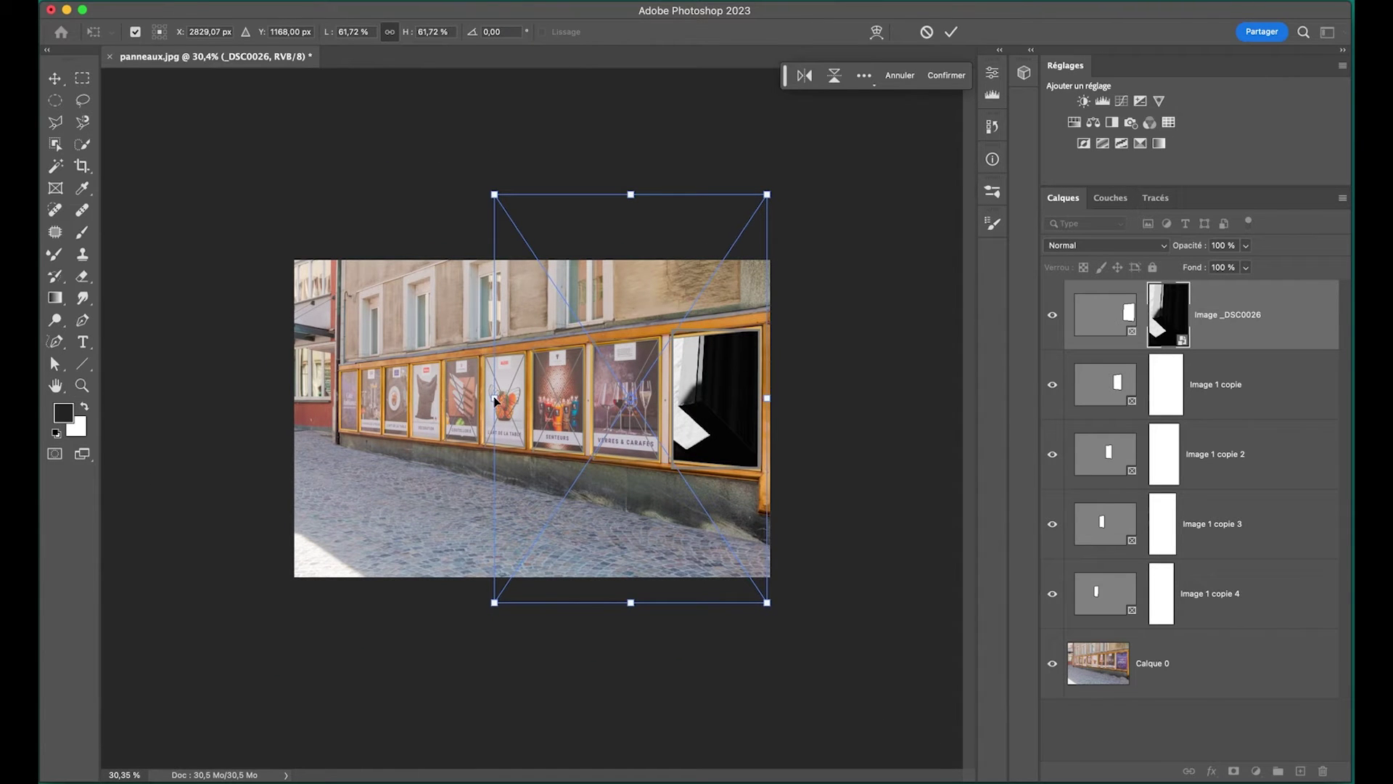
{"action": "left_click_drag", "start_coordinate": [496, 400], "coordinate": [671, 393]}
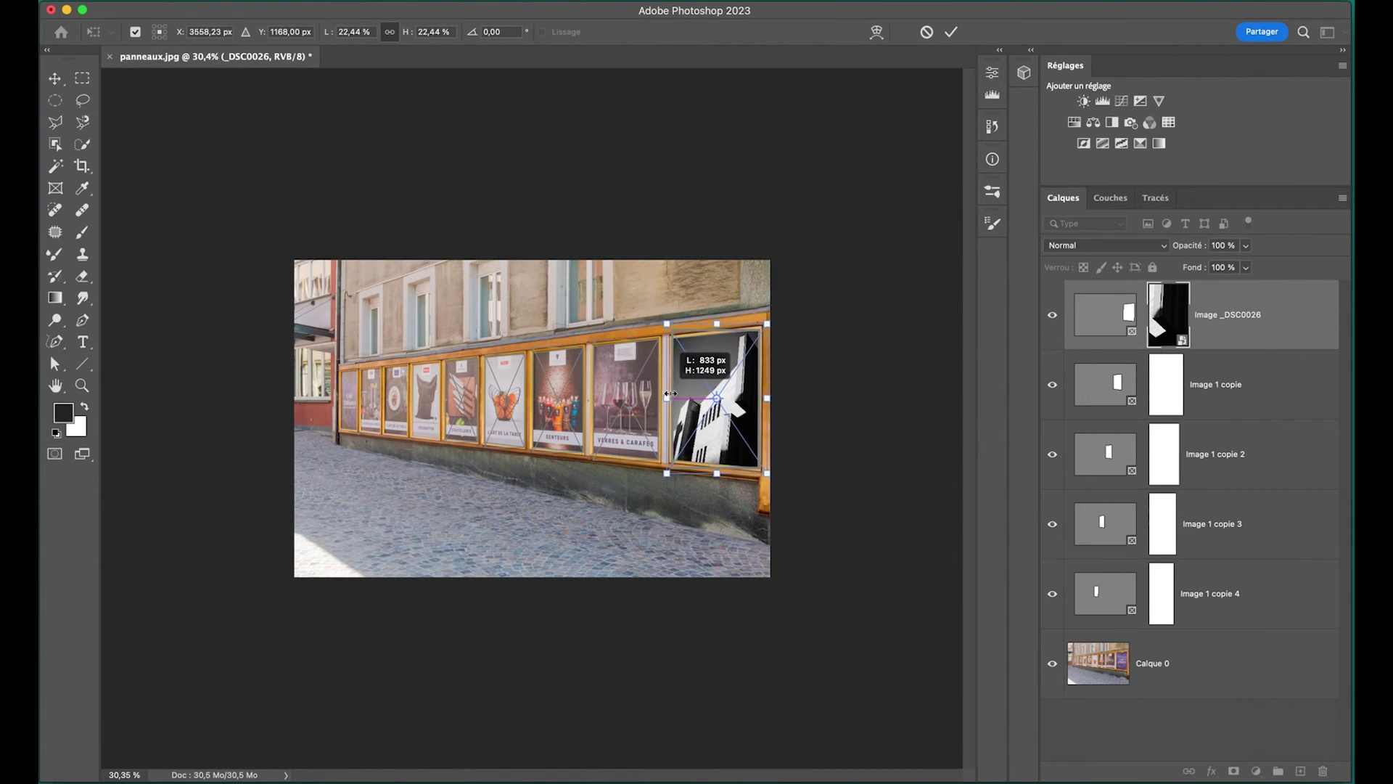
{"action": "key", "text": "Return"}
Transform the _DSC0026 photo with the Perspective option, shifting its left side slightly downward.
{"action": "scroll", "coordinate": [686, 311], "scroll_direction": "up", "scroll_amount": 5}
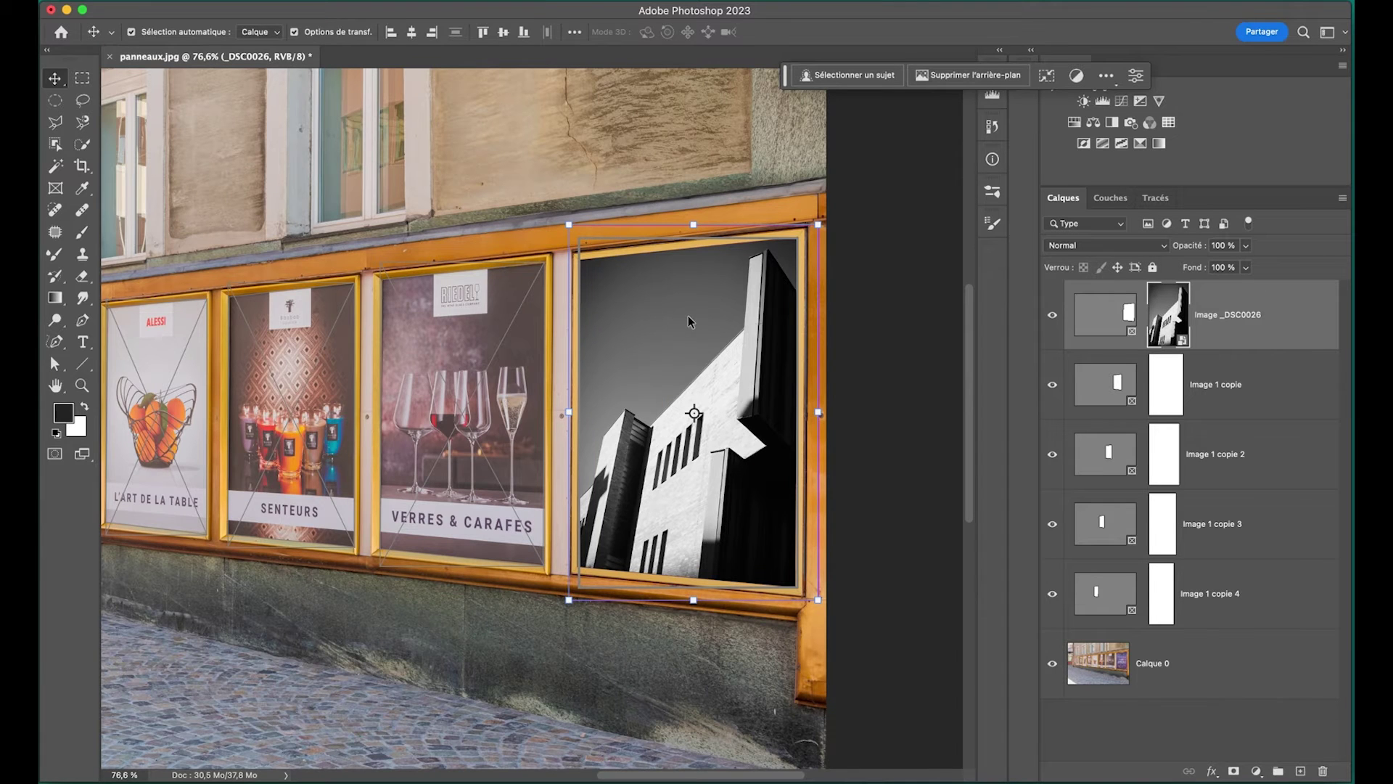
{"action": "key", "text": "super+t"}
{"action": "right_click", "coordinate": [676, 326]}
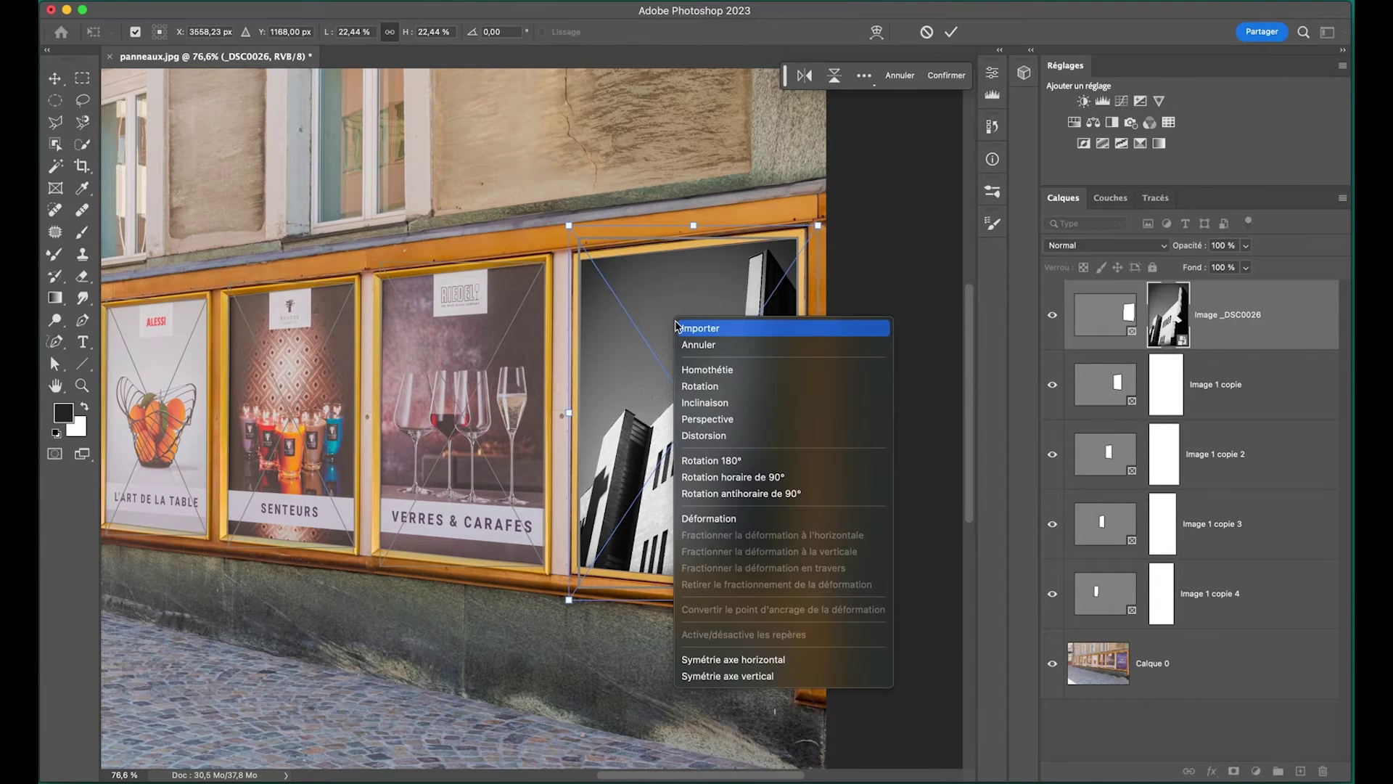
{"action": "left_click", "coordinate": [731, 420]}
{"action": "left_click_drag", "start_coordinate": [569, 413], "coordinate": [569, 441]}
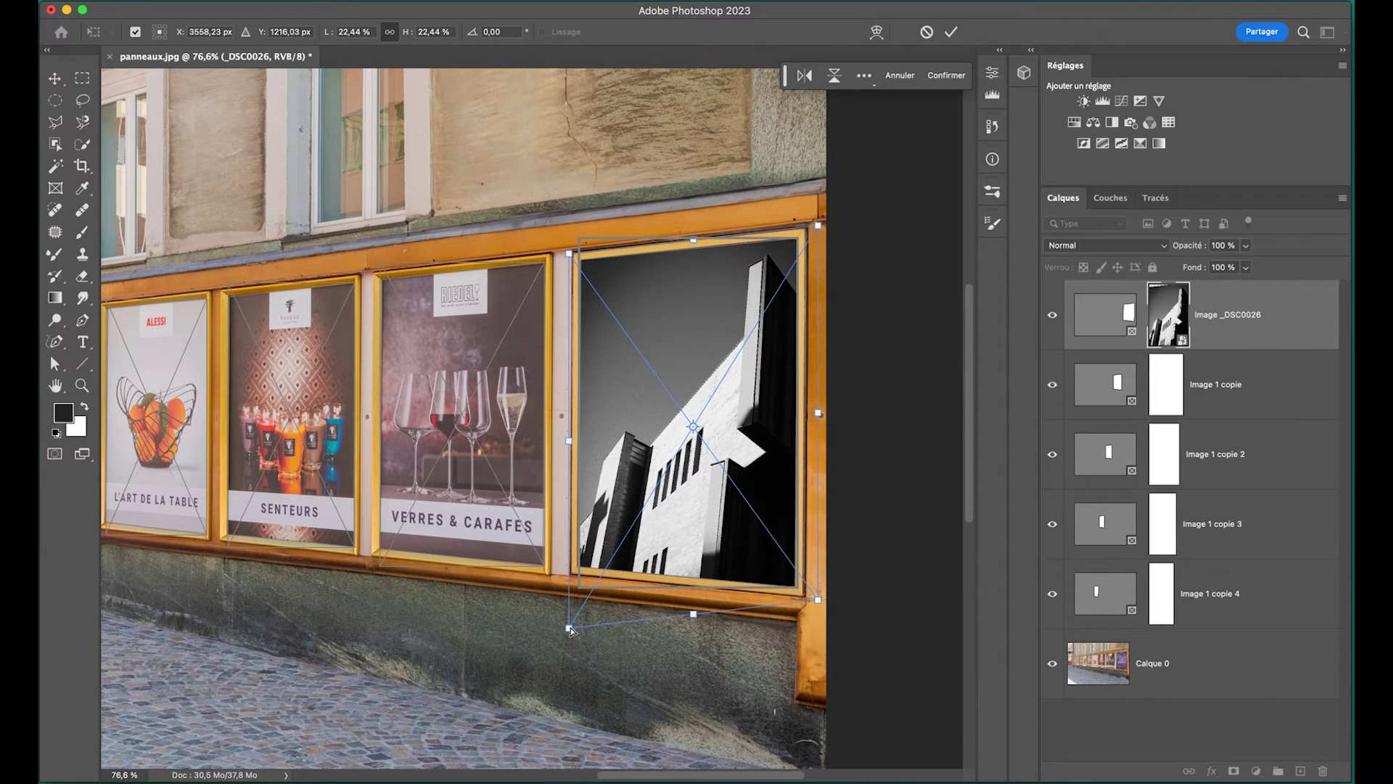
Distort the _DSC0026 photo by raising its lower-left corner to follow the poster's bottom edge, and apply.
{"action": "right_click", "coordinate": [600, 545]}
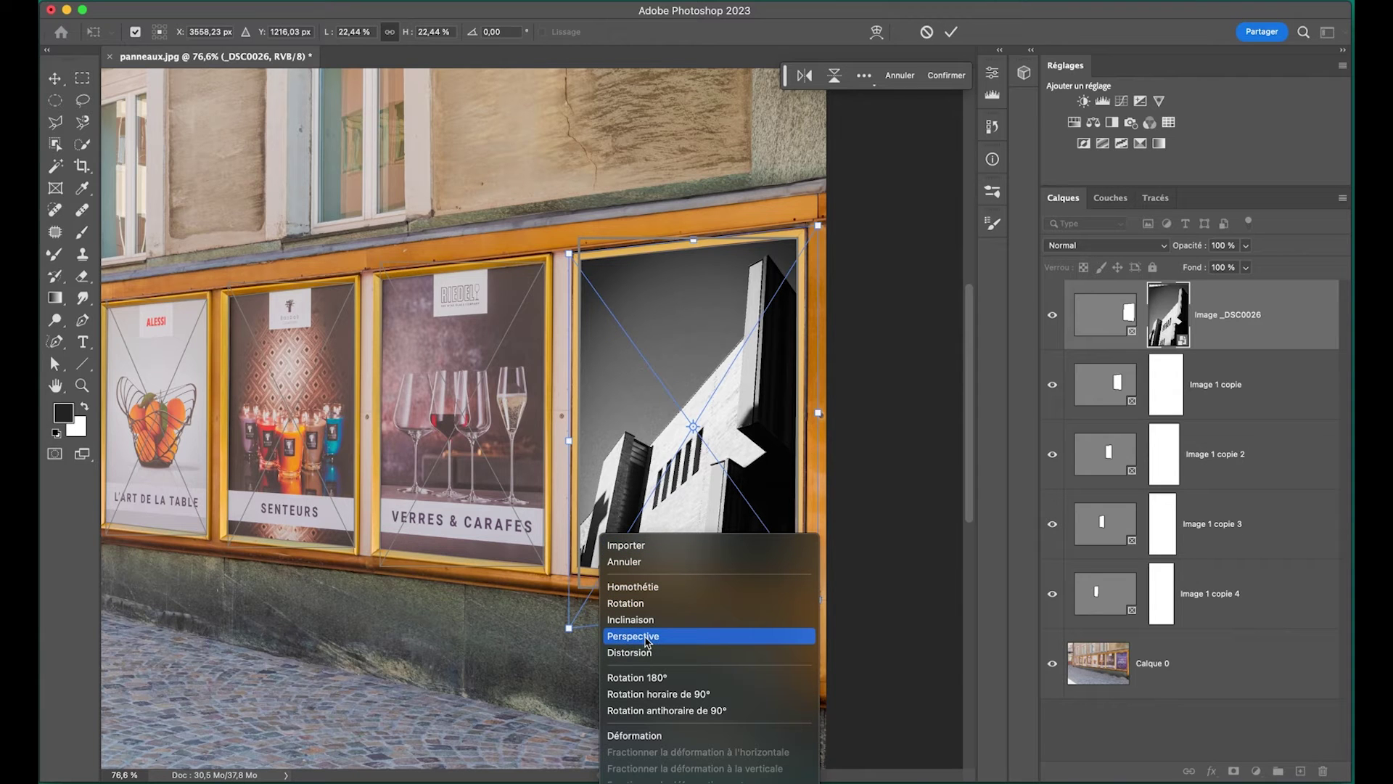
{"action": "left_click", "coordinate": [628, 653]}
{"action": "left_click_drag", "start_coordinate": [571, 630], "coordinate": [575, 573]}
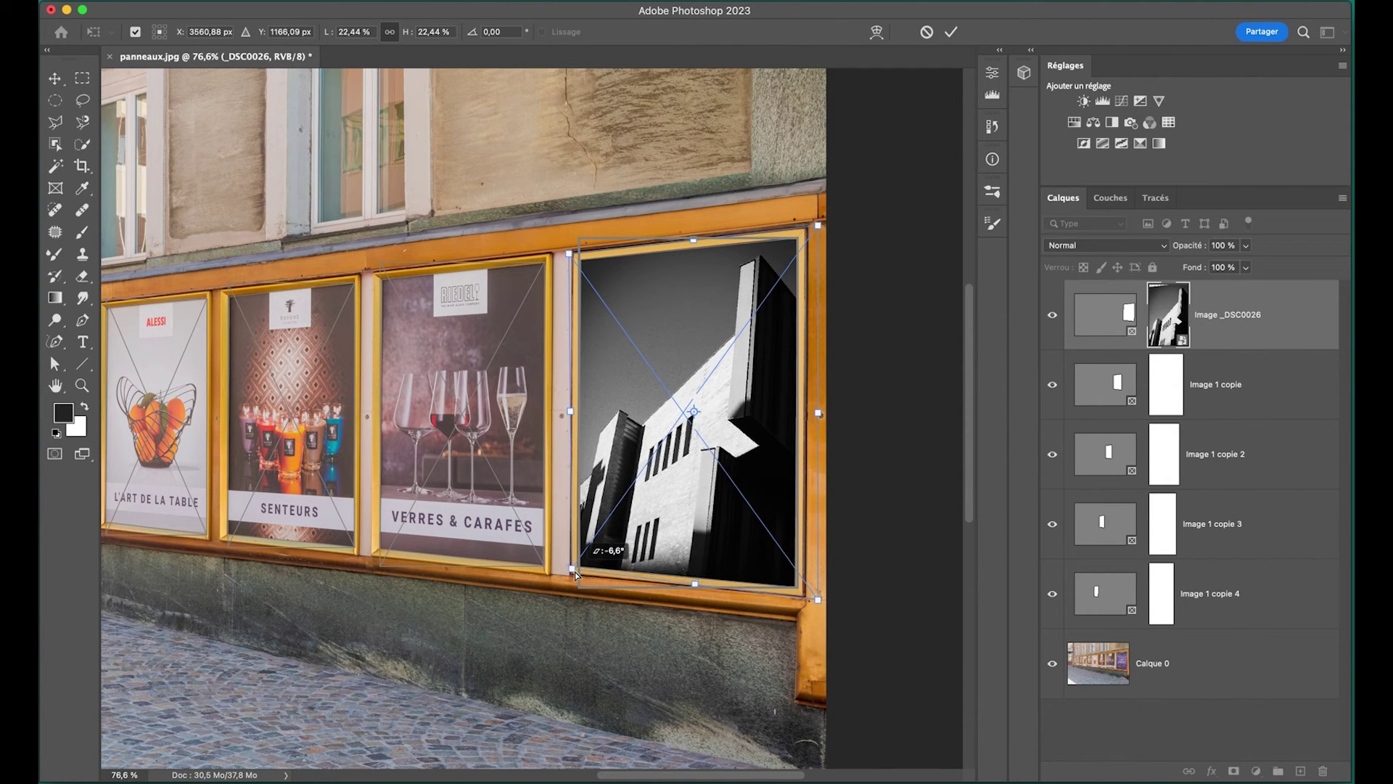
{"action": "left_click", "coordinate": [948, 40]}
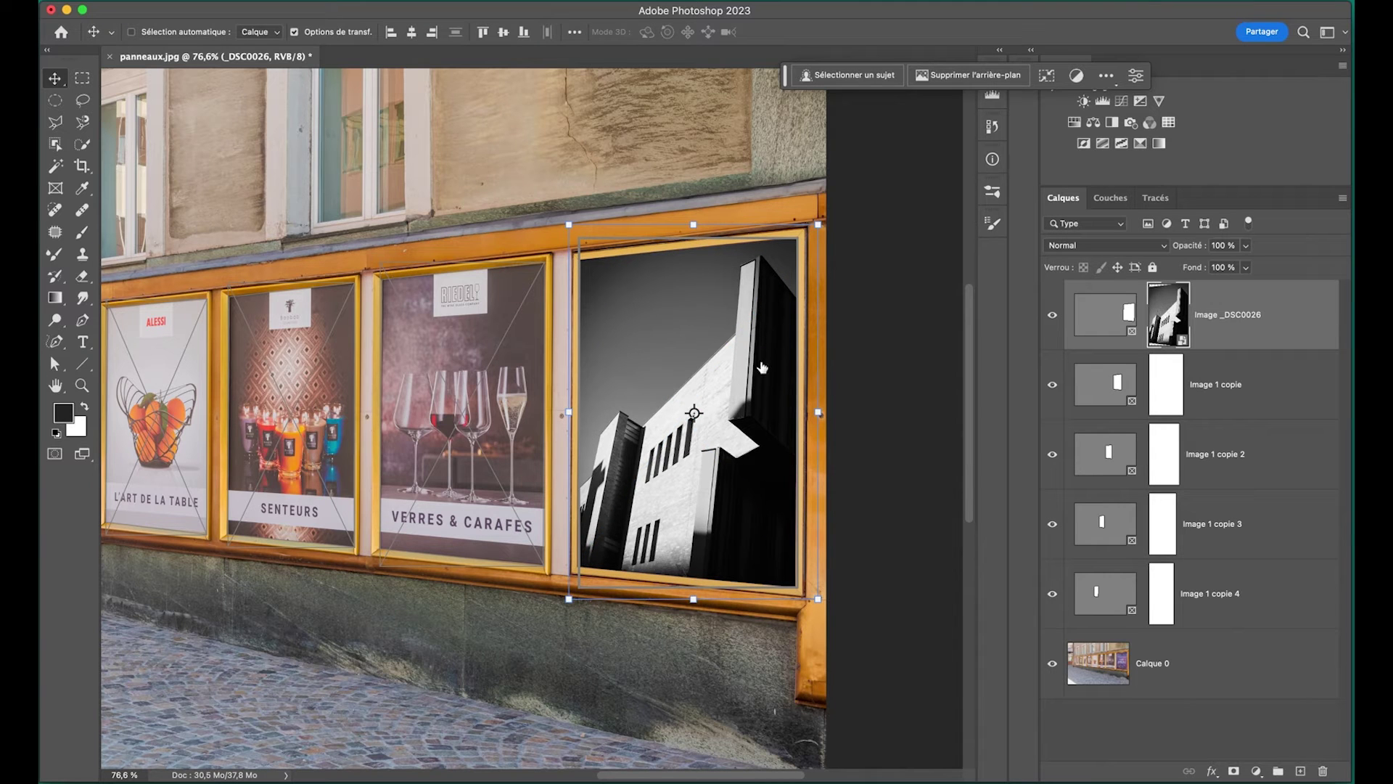
Select the frame of the Image _DSC0026 layer and distort its upper-left corner to match the poster's edge.
{"action": "mouse_move", "coordinate": [739, 353]}
{"action": "left_mouse_down"}
{"action": "mouse_move", "coordinate": [723, 354]}
{"action": "mouse_move", "coordinate": [755, 359]}
{"action": "mouse_move", "coordinate": [722, 334]}
{"action": "mouse_move", "coordinate": [697, 371]}
{"action": "mouse_move", "coordinate": [758, 371]}
{"action": "mouse_move", "coordinate": [724, 344]}
{"action": "left_mouse_up"}
{"action": "left_click", "coordinate": [581, 277]}
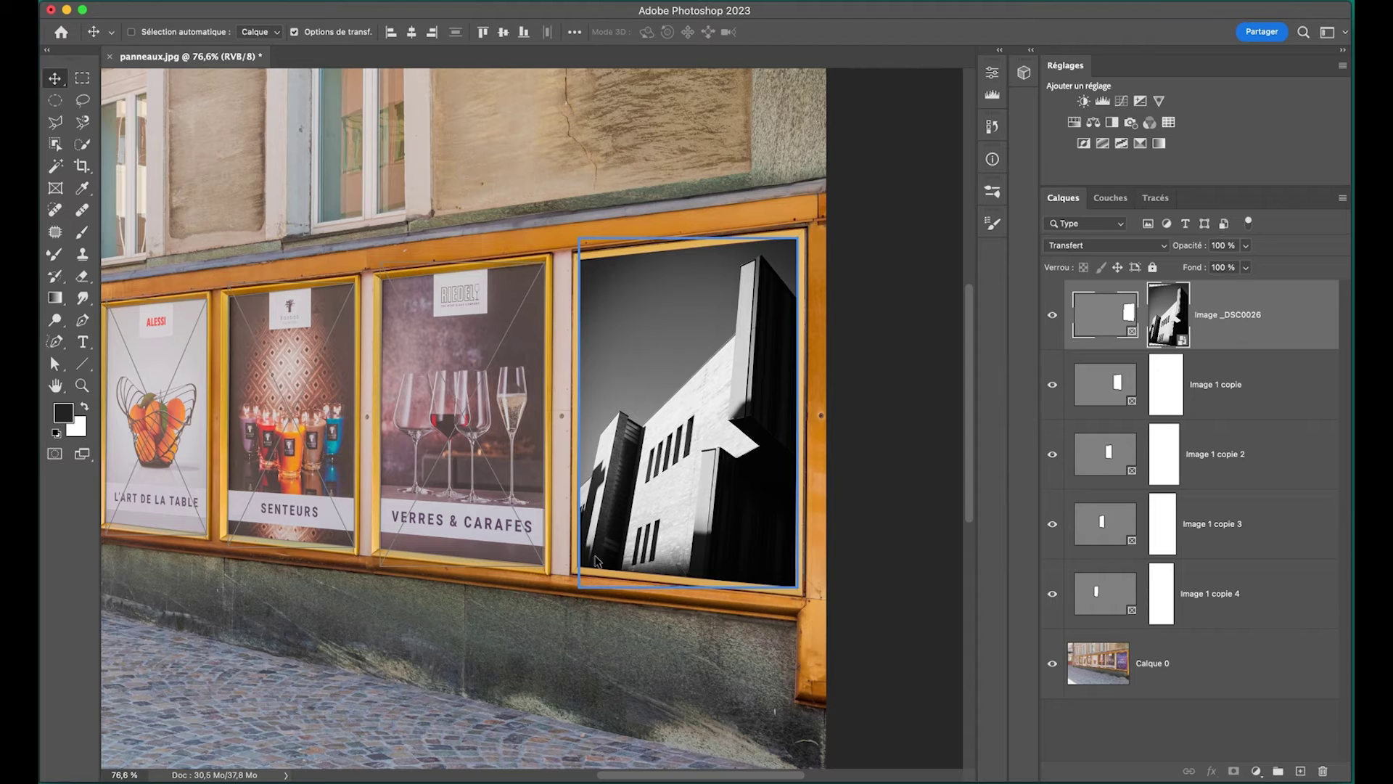
{"action": "left_click", "coordinate": [1116, 326]}
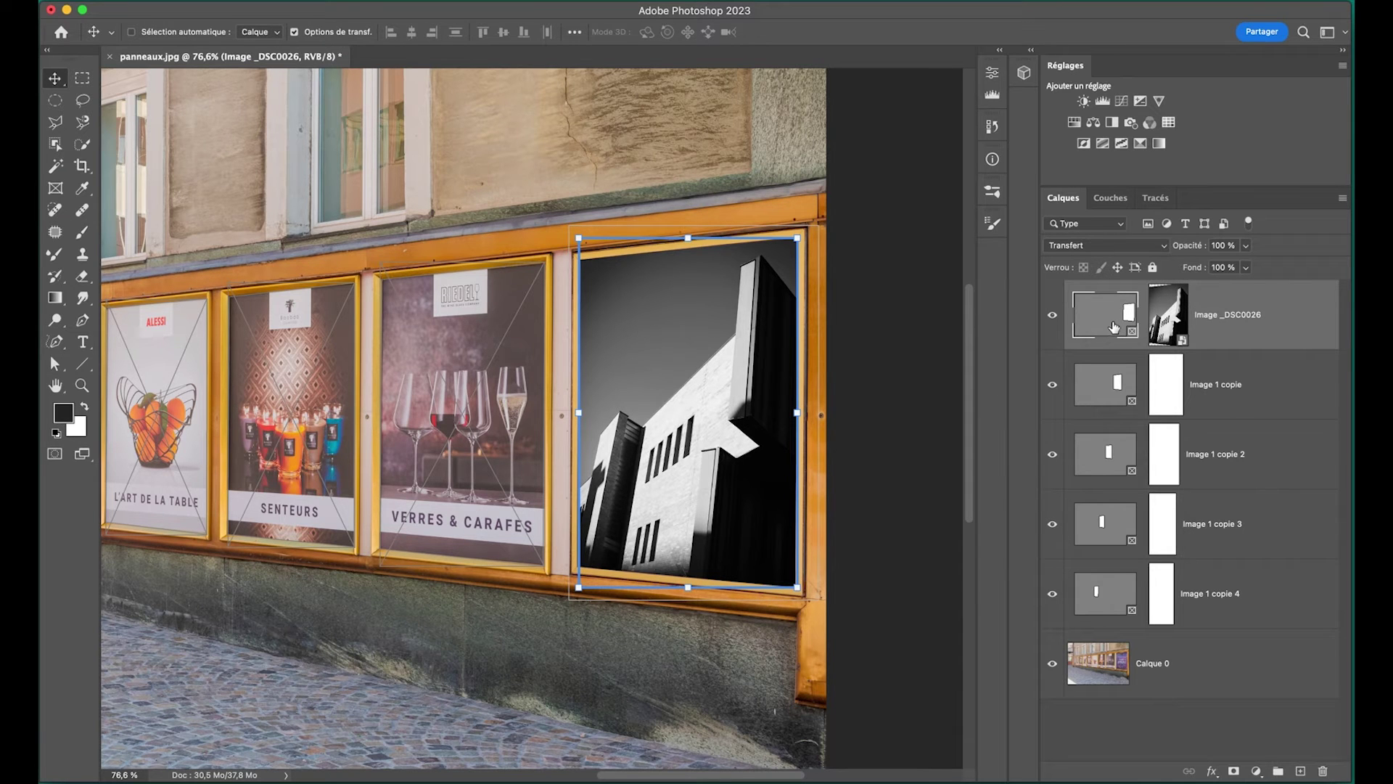
{"action": "left_click_drag", "start_coordinate": [601, 288], "coordinate": [675, 288]}
{"action": "left_click", "coordinate": [1101, 304]}
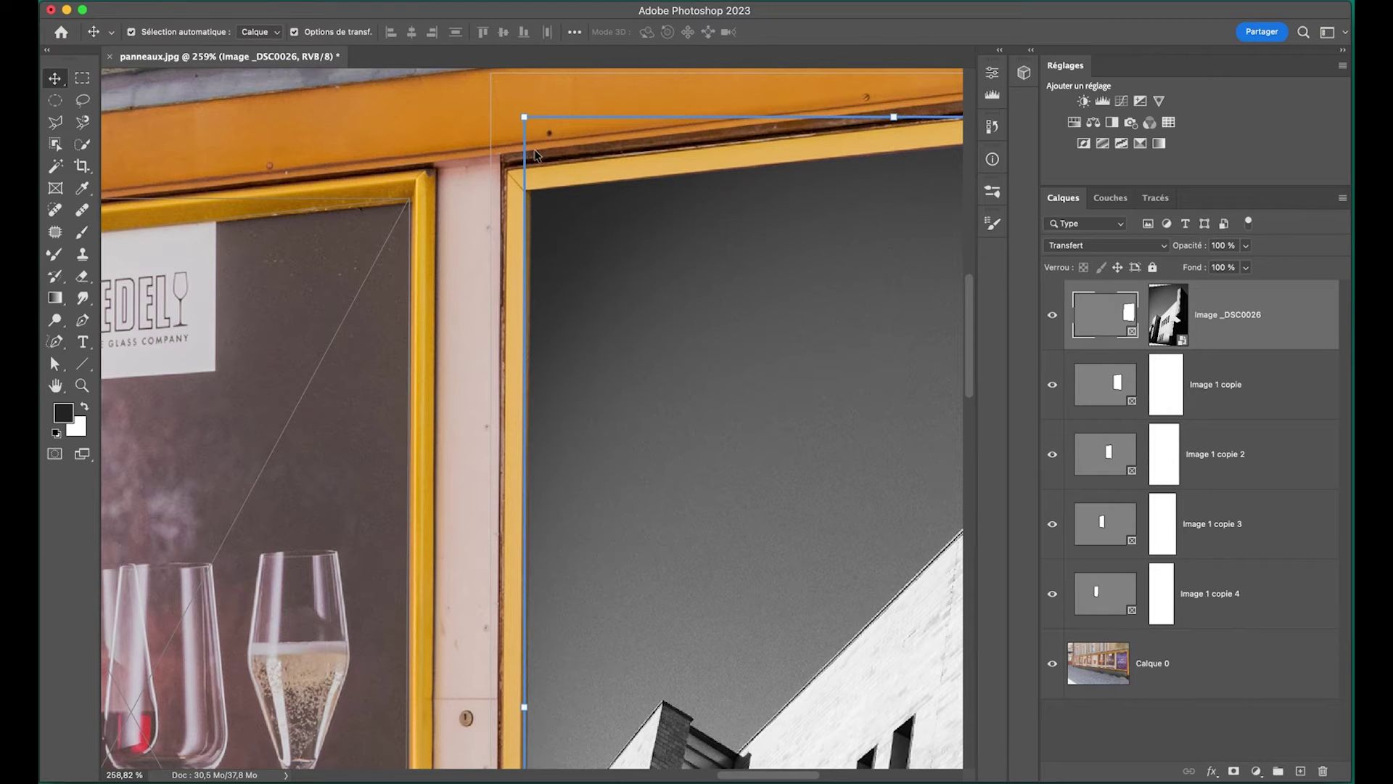
{"action": "key", "text": "super+t"}
{"action": "right_click", "coordinate": [661, 212]}
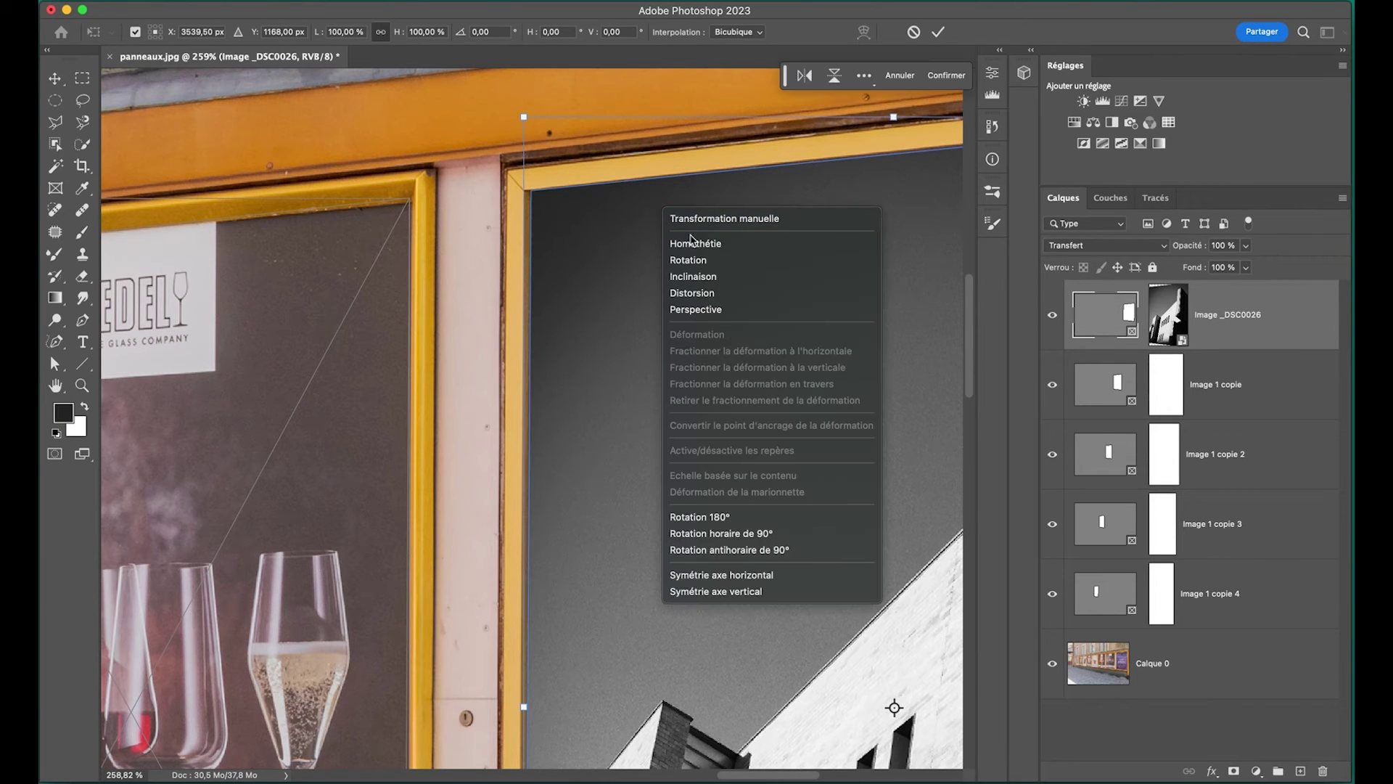
{"action": "left_click", "coordinate": [693, 295]}
{"action": "mouse_move", "coordinate": [525, 118]}
{"action": "left_mouse_down"}
{"action": "mouse_move", "coordinate": [539, 150]}
{"action": "mouse_move", "coordinate": [521, 116]}
{"action": "left_mouse_up"}
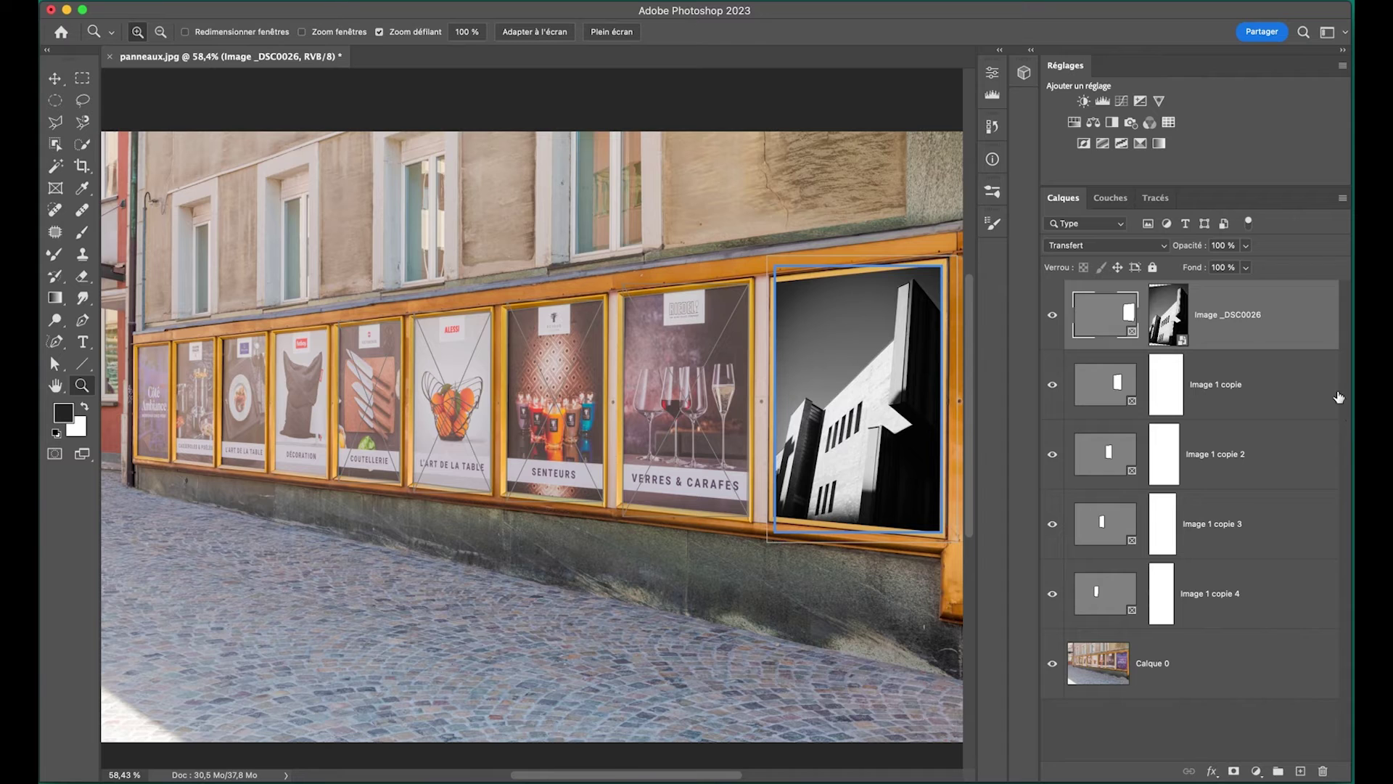
Rename the Image 1 copie frame layer as "image 2".
{"action": "left_click", "coordinate": [1286, 386]}
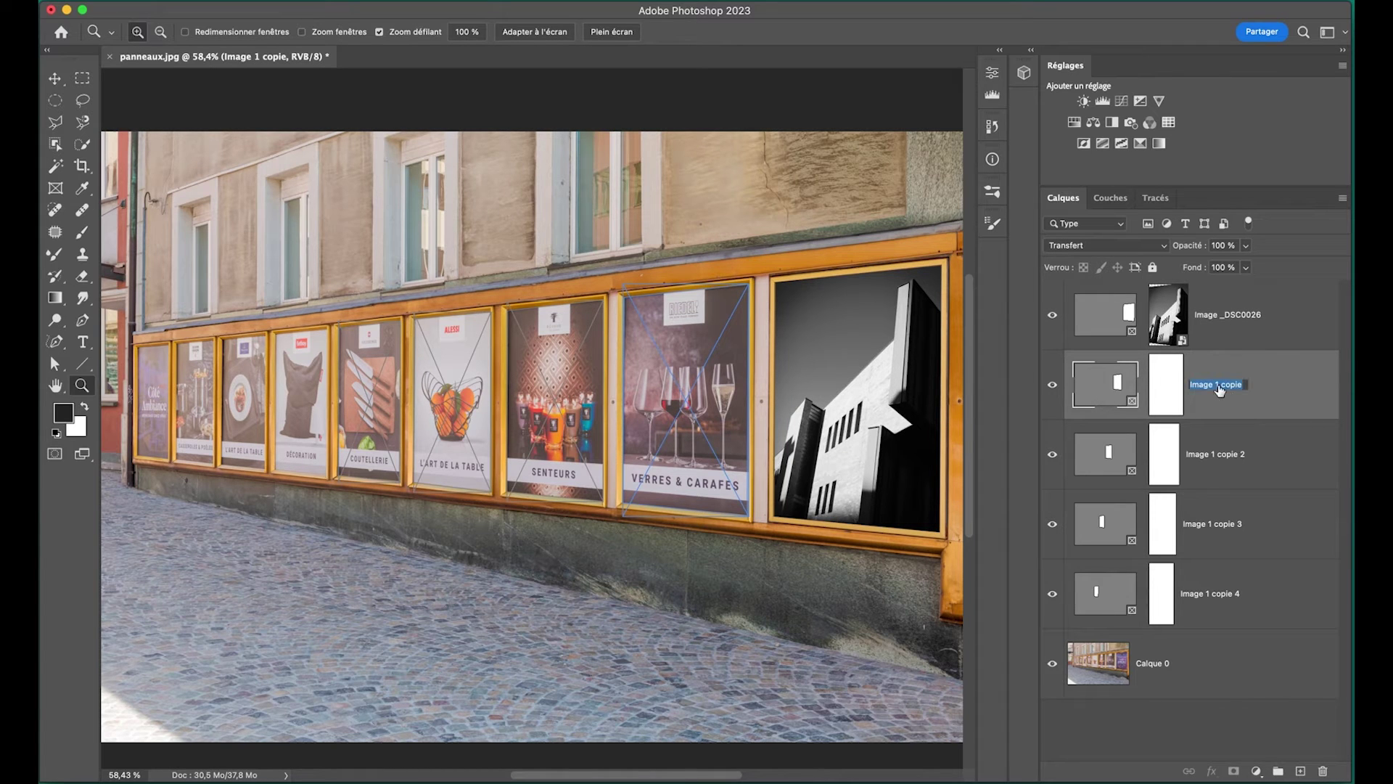
{"action": "type", "text": "image 2"}
{"action": "key", "text": "Return"}
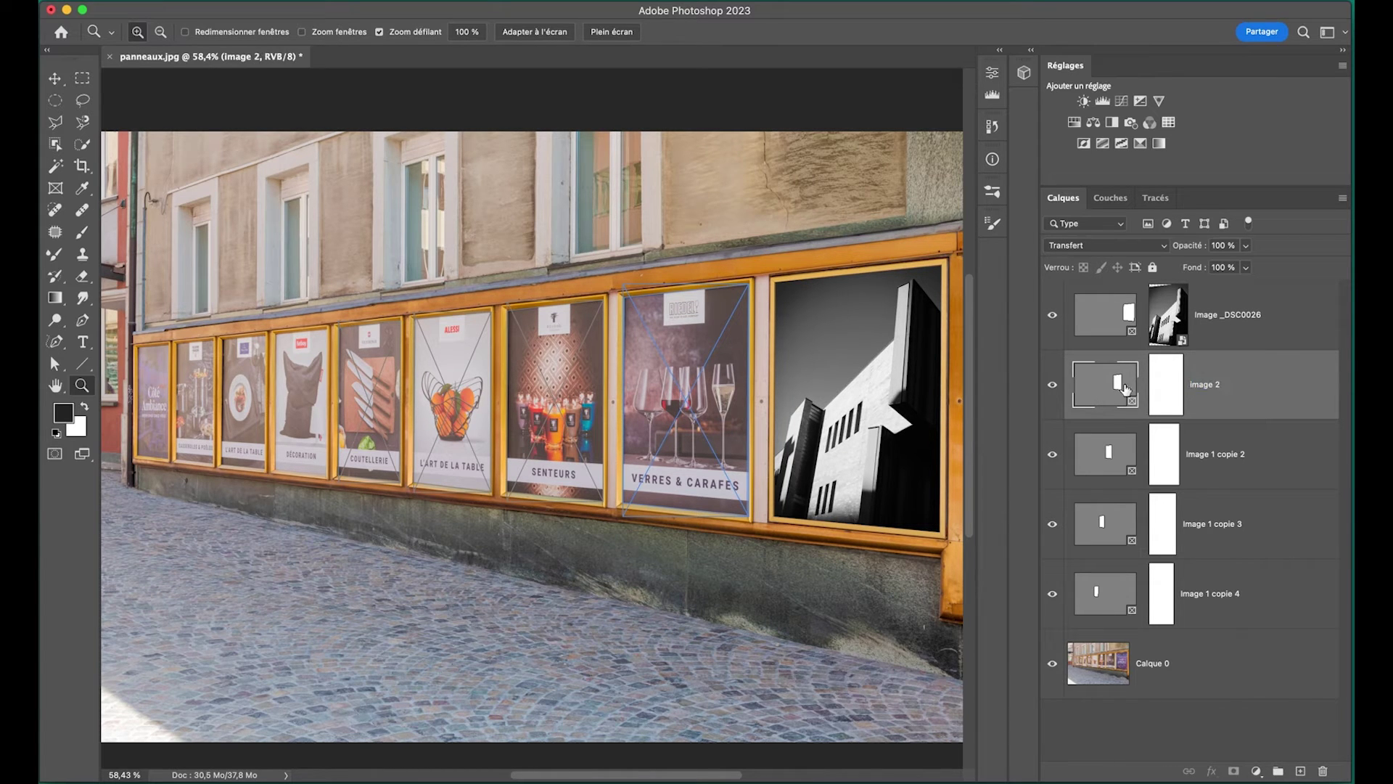
Place _DSC0018.jpg as an embedded image inside the image 2 frame on the Verres & Carafes poster.
{"action": "left_click", "coordinate": [193, 2]}
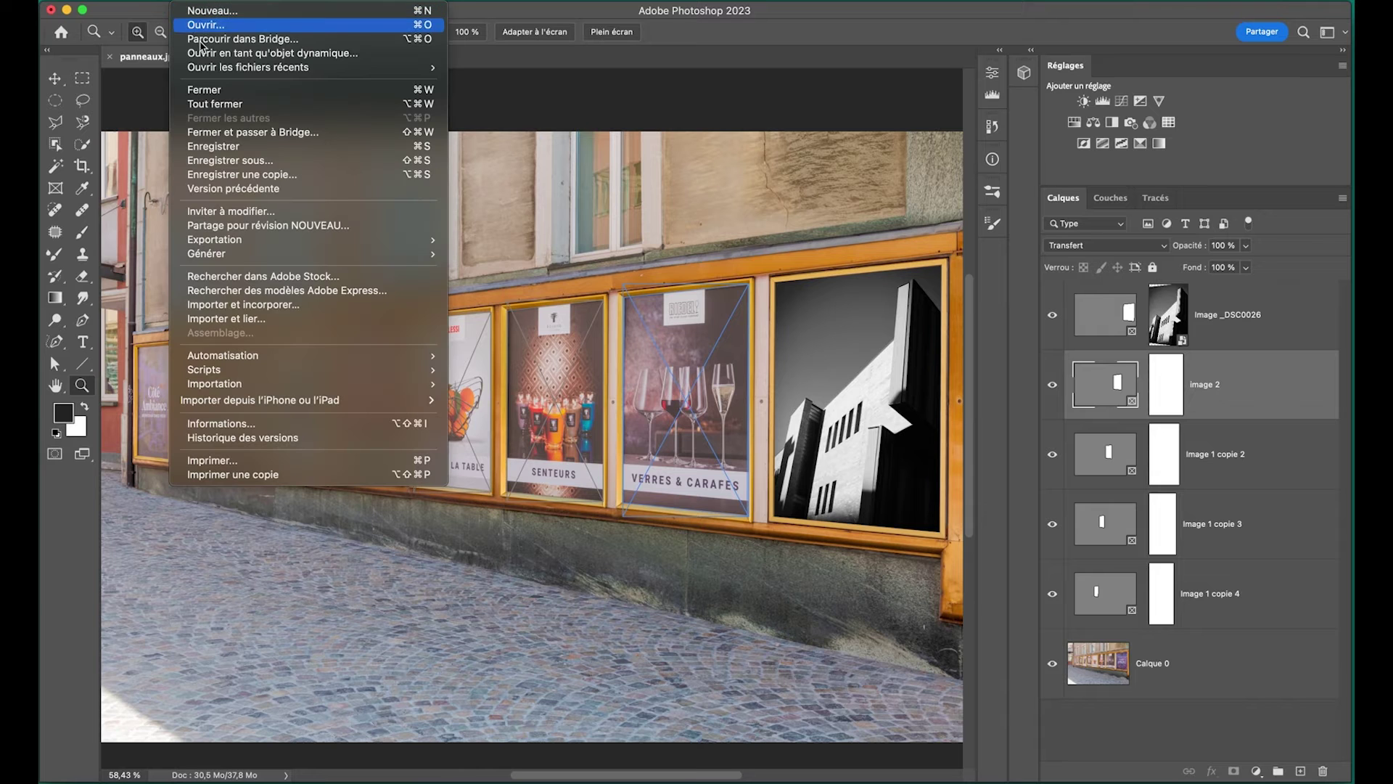
{"action": "left_click", "coordinate": [209, 309]}
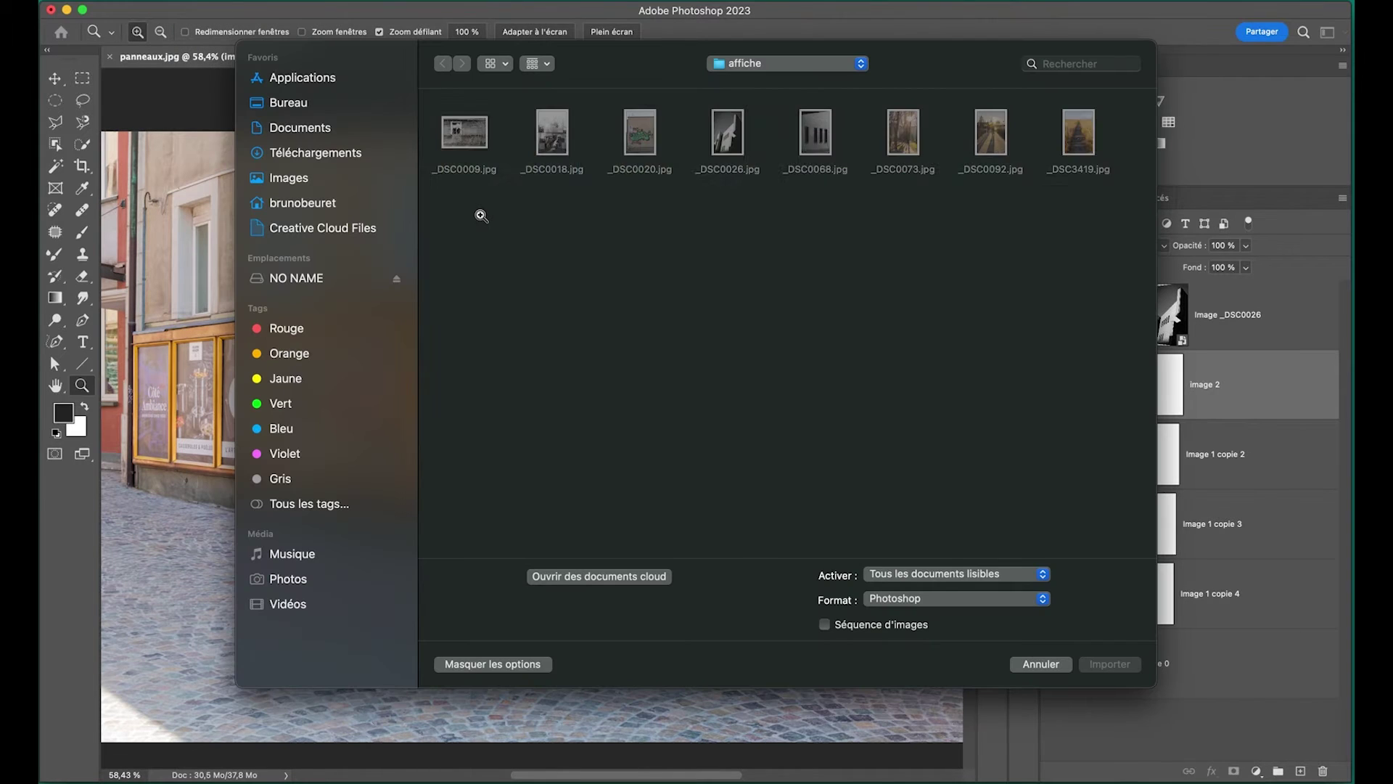
{"action": "double_click", "coordinate": [554, 140]}
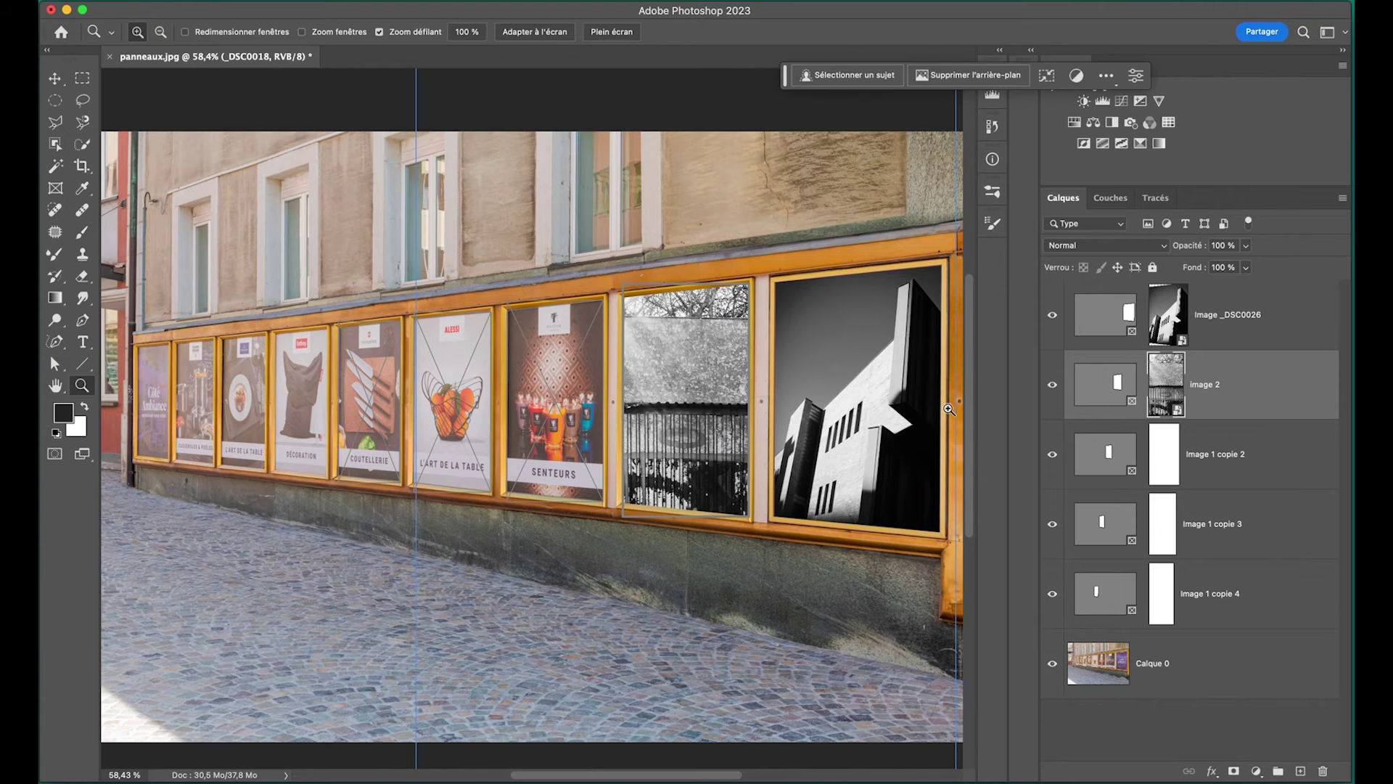
Scale the _DSC0018 photo to 28.66% so it fits the image 2 frame.
{"action": "scroll", "coordinate": [661, 386], "scroll_direction": "down", "scroll_amount": 3}
{"action": "key", "text": "ctrl+t"}
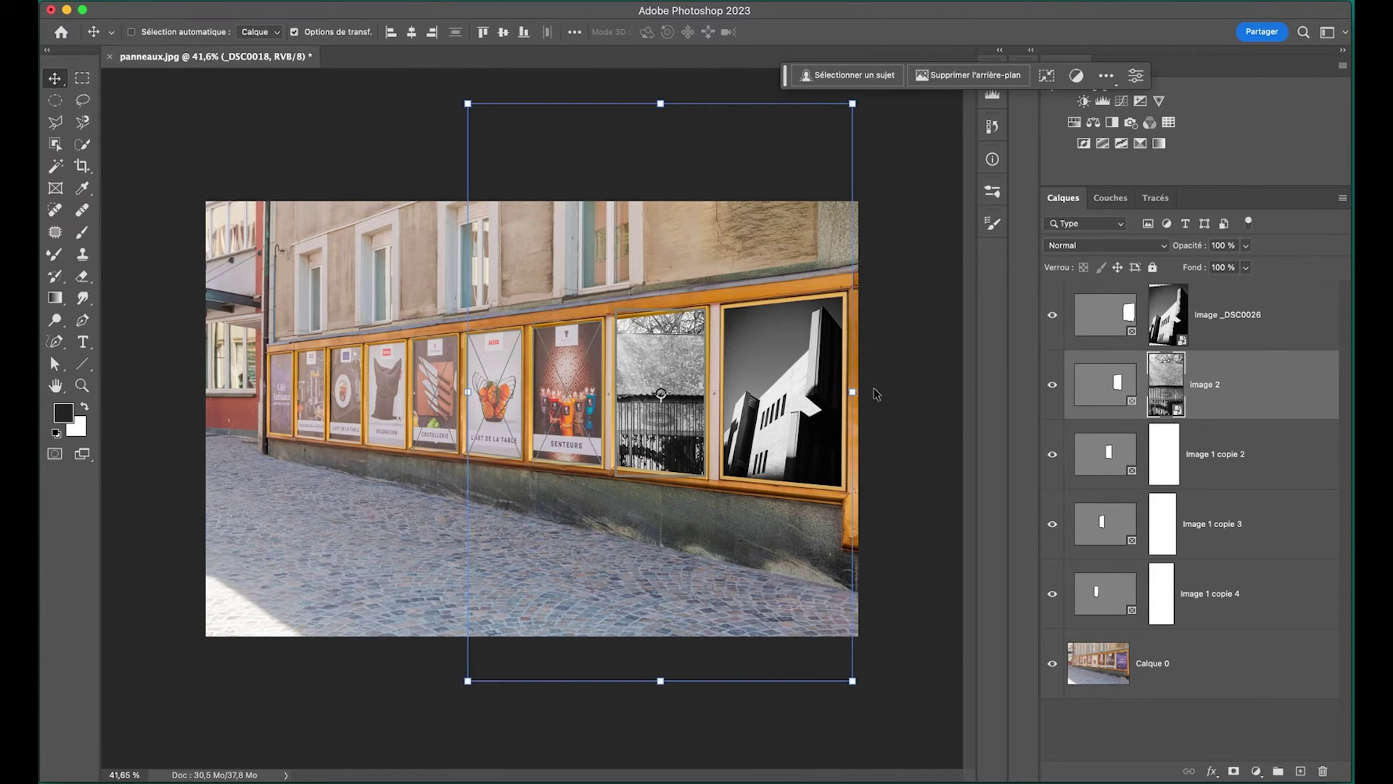
{"action": "left_click_drag", "start_coordinate": [854, 392], "coordinate": [711, 407]}
{"action": "left_click_drag", "start_coordinate": [468, 394], "coordinate": [711, 372]}
Distort the _DSC0018 photo by lowering its upper-left corner to follow the poster's perspective, and apply.
{"action": "key", "text": "z"}
{"action": "left_click_drag", "start_coordinate": [611, 284], "coordinate": [560, 337]}
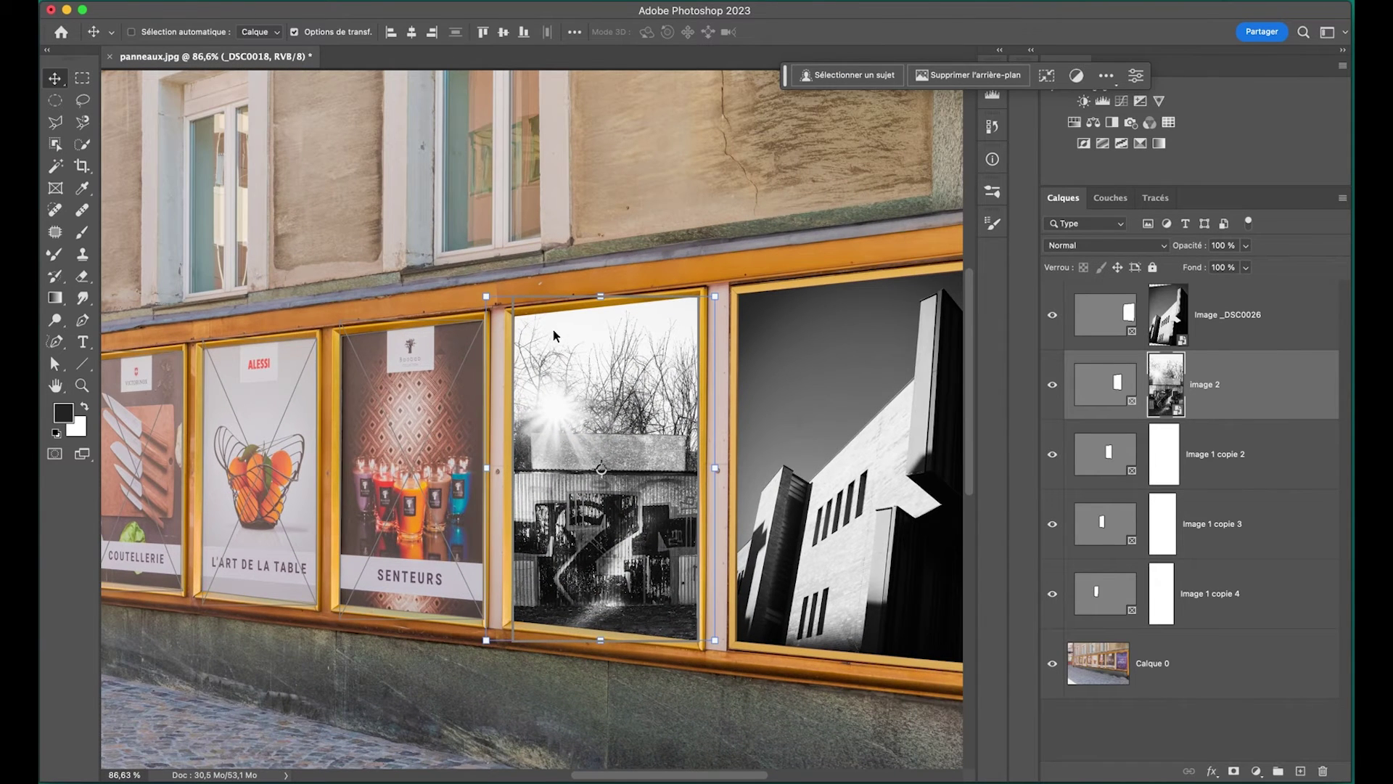
{"action": "key", "text": "super+t"}
{"action": "right_click", "coordinate": [561, 340]}
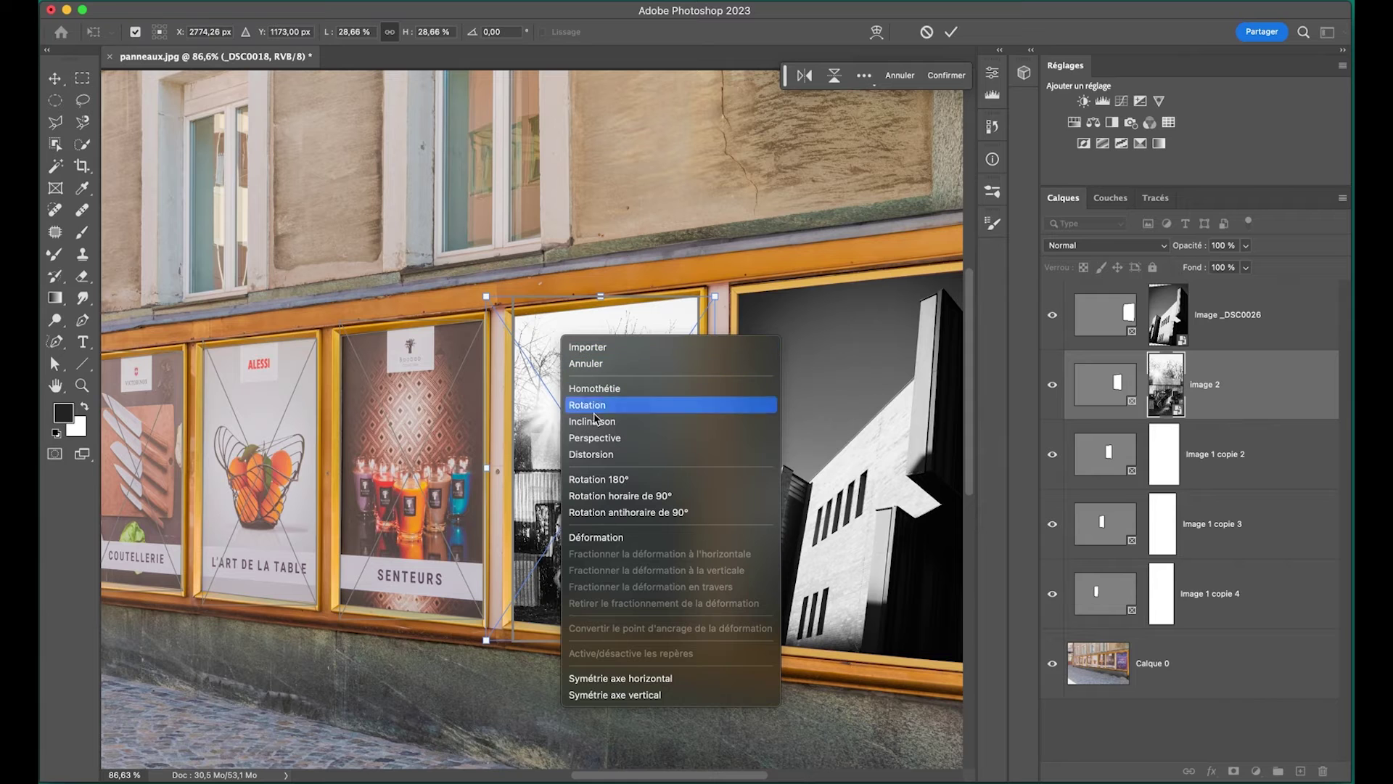
{"action": "left_click", "coordinate": [472, 325]}
{"action": "left_click_drag", "start_coordinate": [490, 302], "coordinate": [498, 317]}
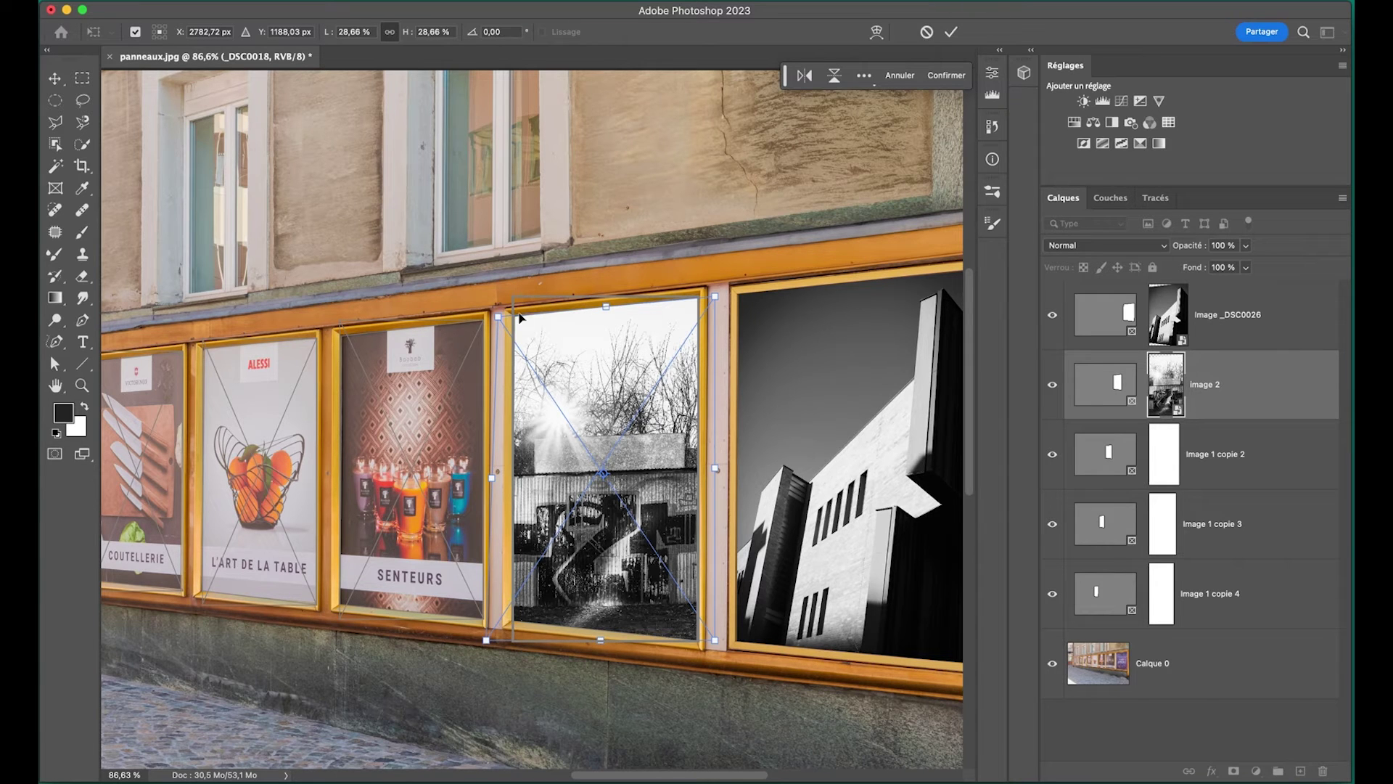
{"action": "key", "text": "Return"}
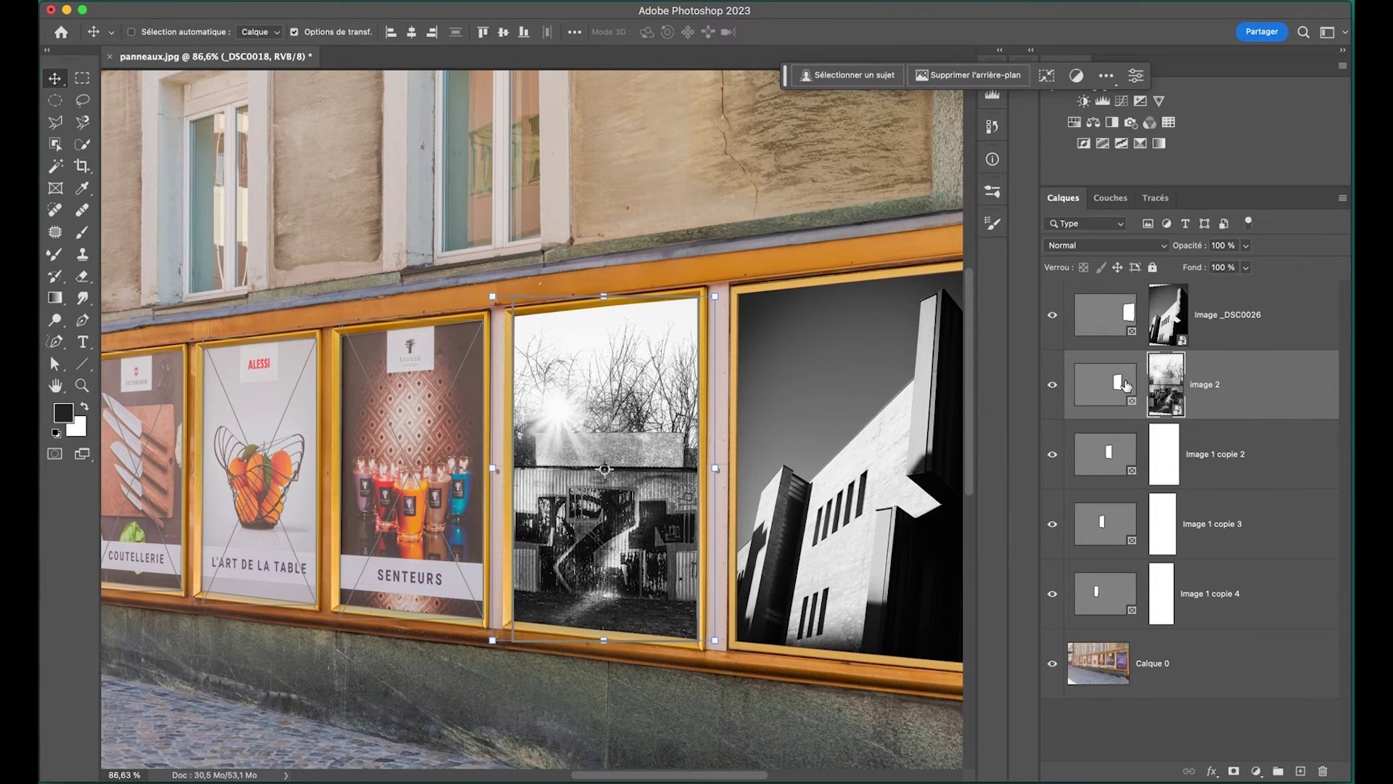
Select the image 2 frame, distort its upper-left corner to match the poster's edge, and apply.
{"action": "left_click", "coordinate": [1115, 385]}
{"action": "mouse_move", "coordinate": [632, 433]}
{"action": "left_mouse_down"}
{"action": "mouse_move", "coordinate": [562, 429]}
{"action": "mouse_move", "coordinate": [414, 473]}
{"action": "mouse_move", "coordinate": [615, 407]}
{"action": "mouse_move", "coordinate": [635, 432]}
{"action": "left_mouse_up"}
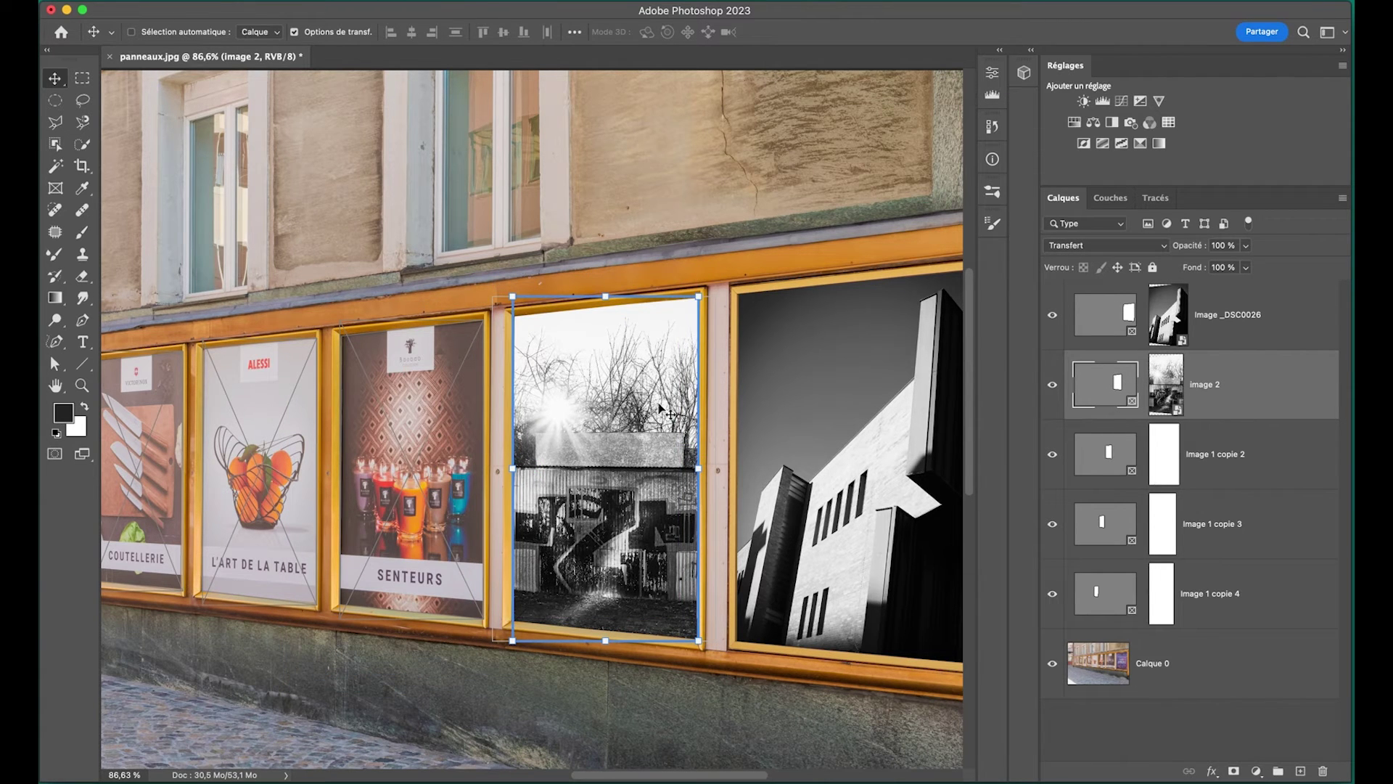
{"action": "key", "text": "super+t"}
{"action": "right_click", "coordinate": [619, 387]}
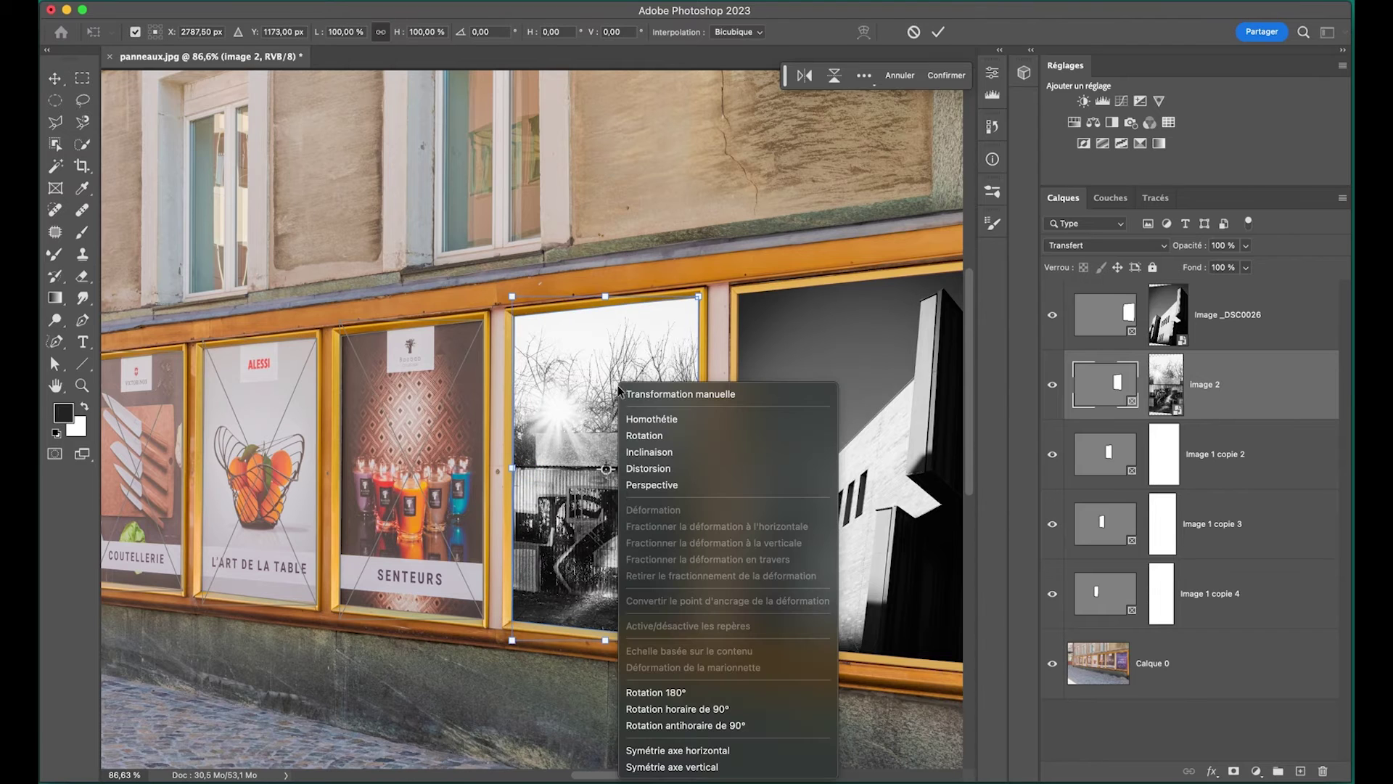
{"action": "left_click", "coordinate": [649, 468]}
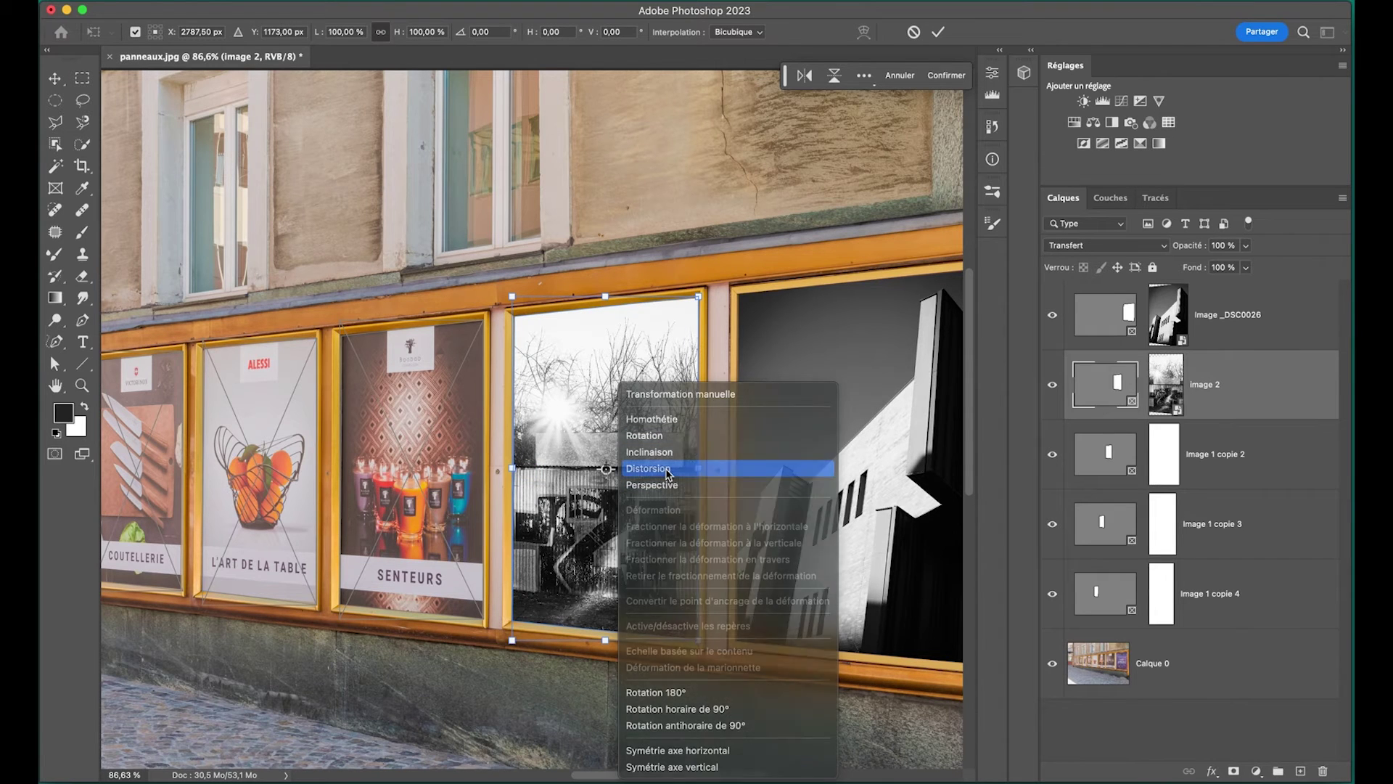
{"action": "mouse_move", "coordinate": [512, 300]}
{"action": "left_mouse_down"}
{"action": "mouse_move", "coordinate": [521, 319]}
{"action": "mouse_move", "coordinate": [511, 300]}
{"action": "left_mouse_up"}
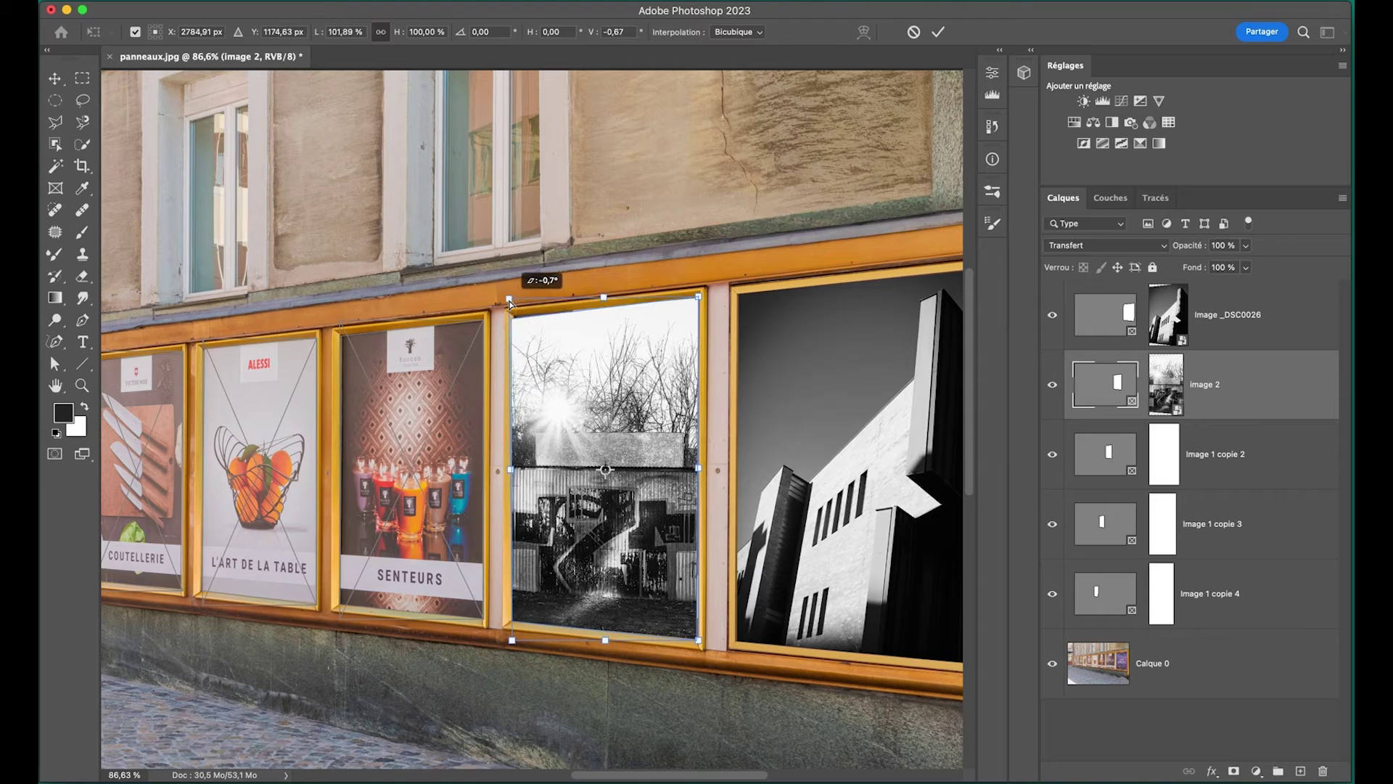
{"action": "key", "text": "Return"}
Place _DSC0020.jpg as an embedded image in the Image 1 copie 2 frame, and rename the frame layers image 3 and image 4.
{"action": "left_click", "coordinate": [1266, 463]}
{"action": "left_click", "coordinate": [190, 2]}
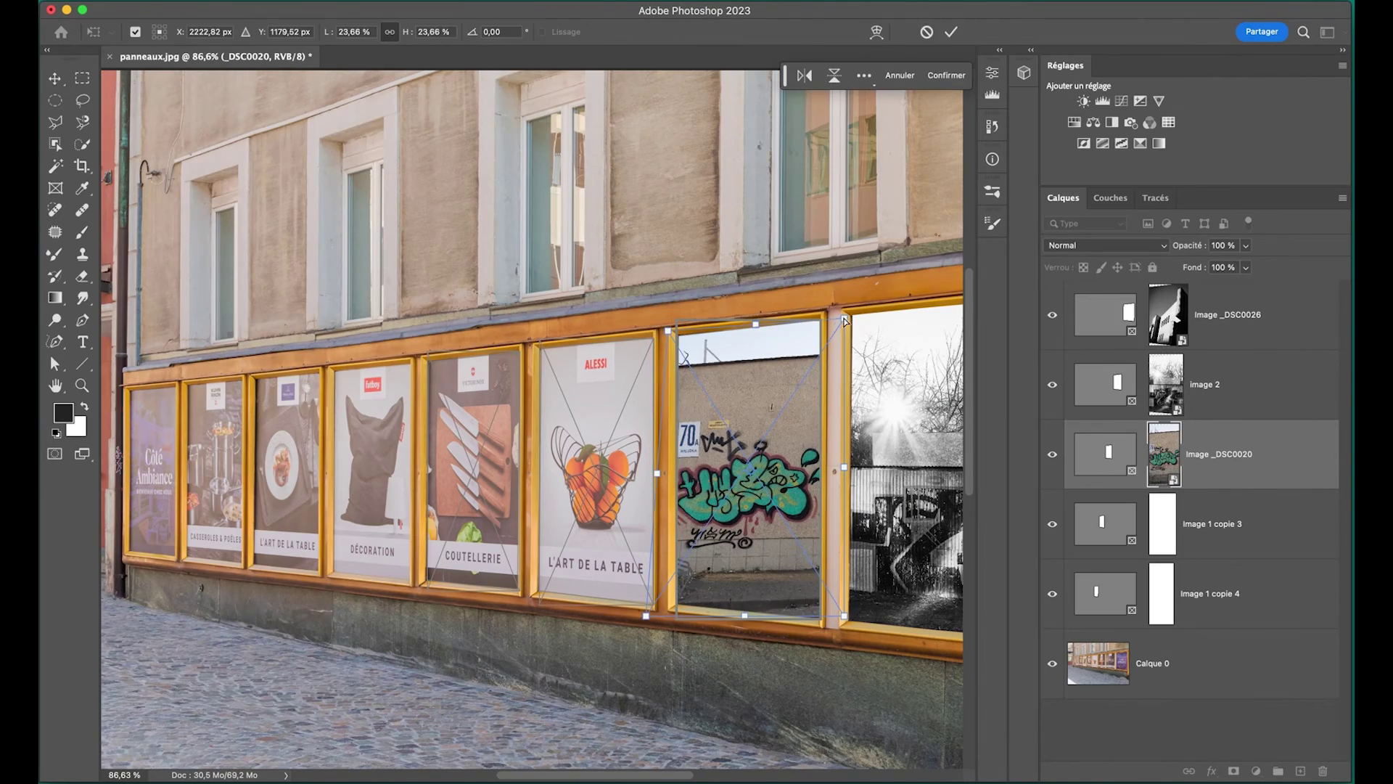
{"action": "double_click", "coordinate": [1222, 455]}
{"action": "type", "text": "image 4"}
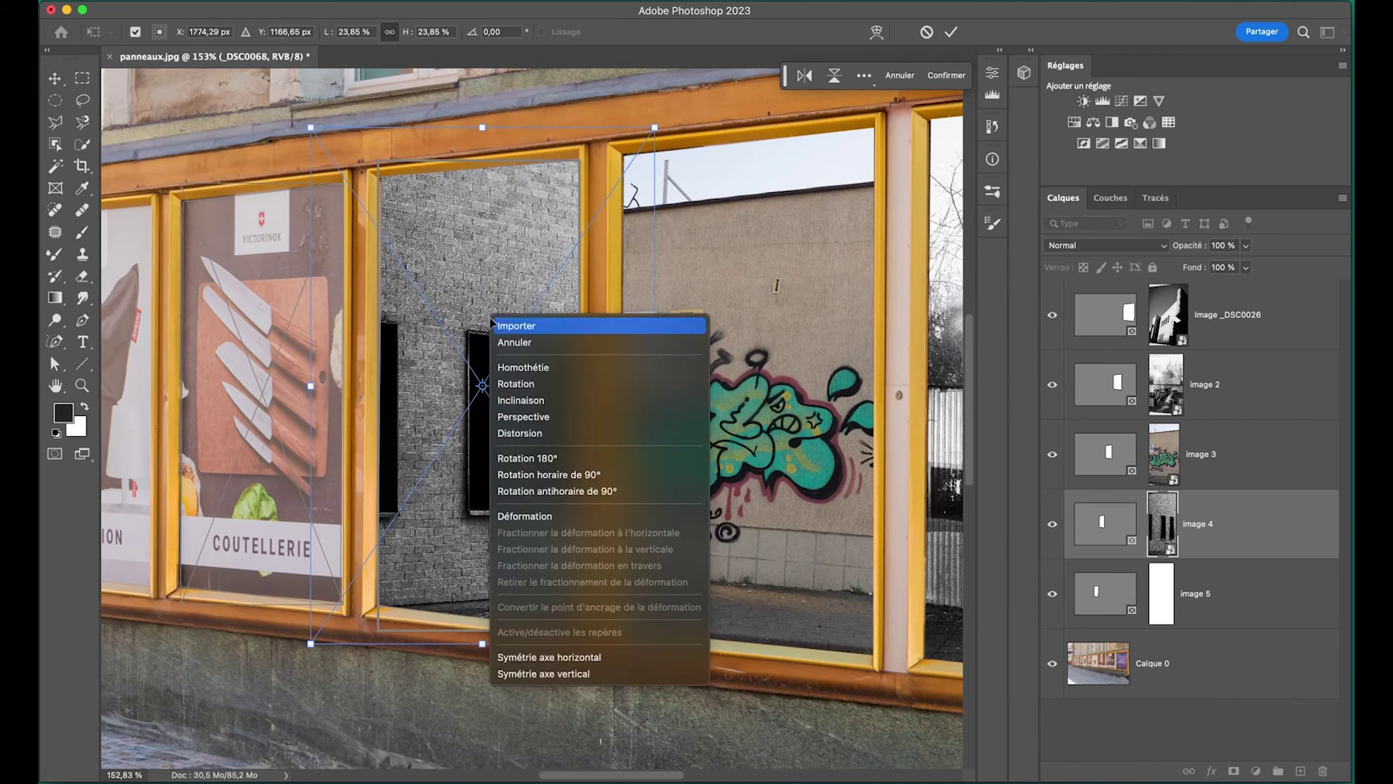
Skew the _DSC0068 photo in the image 4 frame to follow the poster's perspective, shift it slightly down, and apply.
{"action": "left_click", "coordinate": [508, 406]}
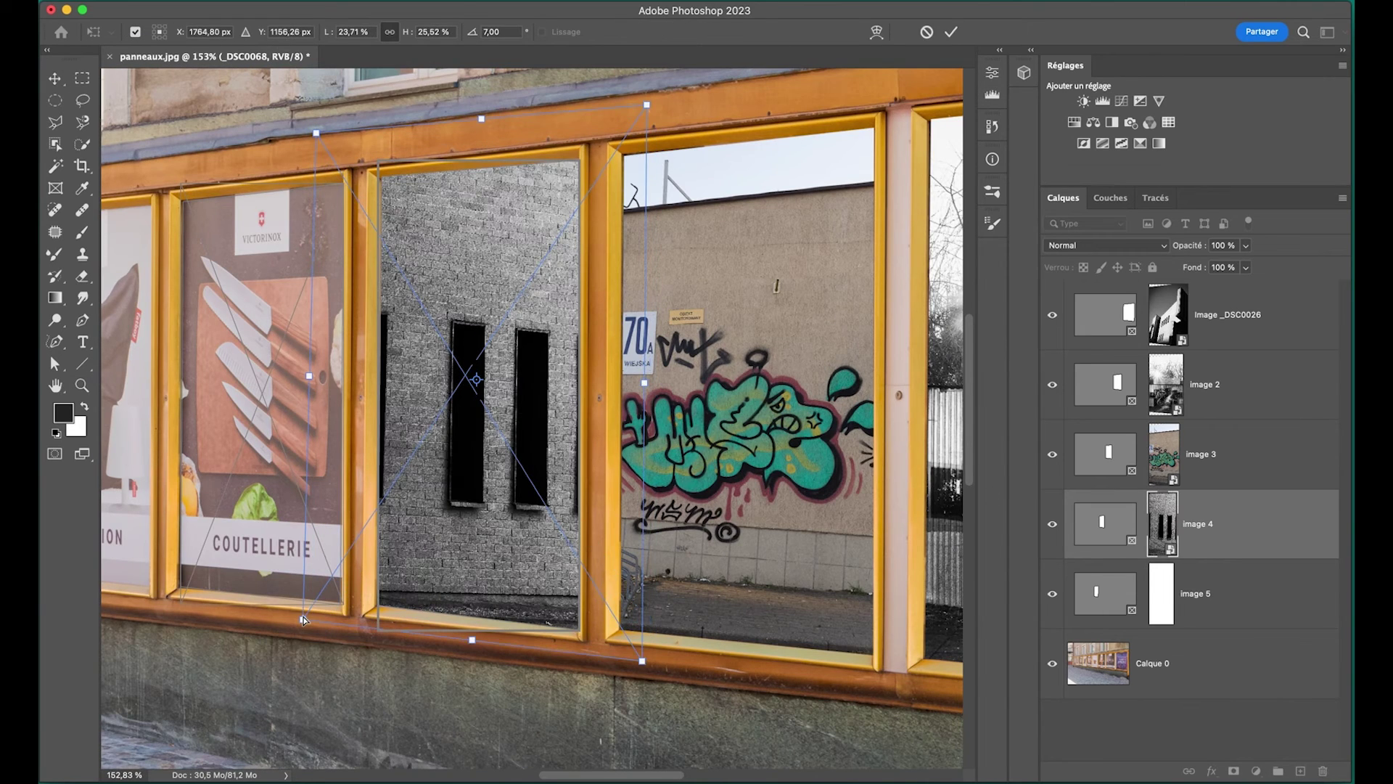
{"action": "left_click_drag", "start_coordinate": [307, 616], "coordinate": [312, 618]}
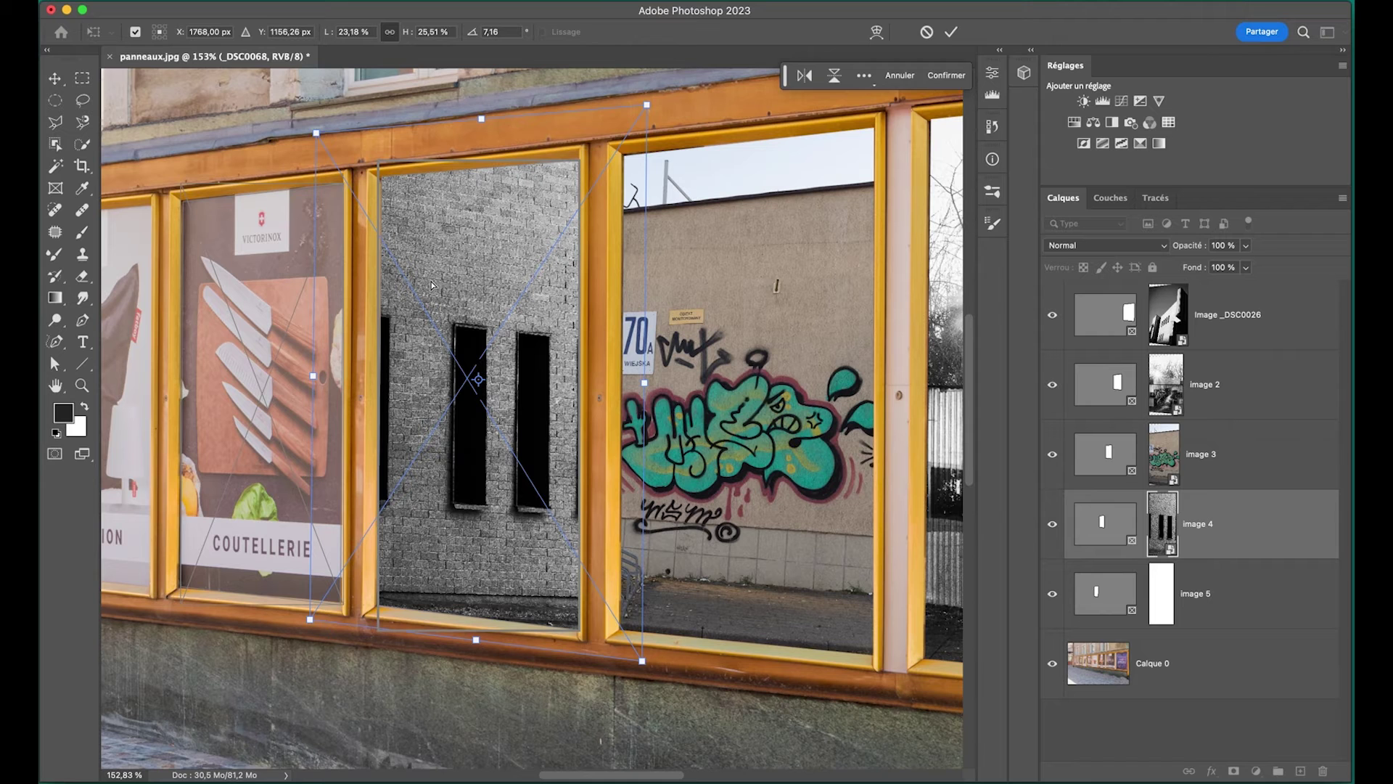
{"action": "left_click_drag", "start_coordinate": [429, 281], "coordinate": [431, 288]}
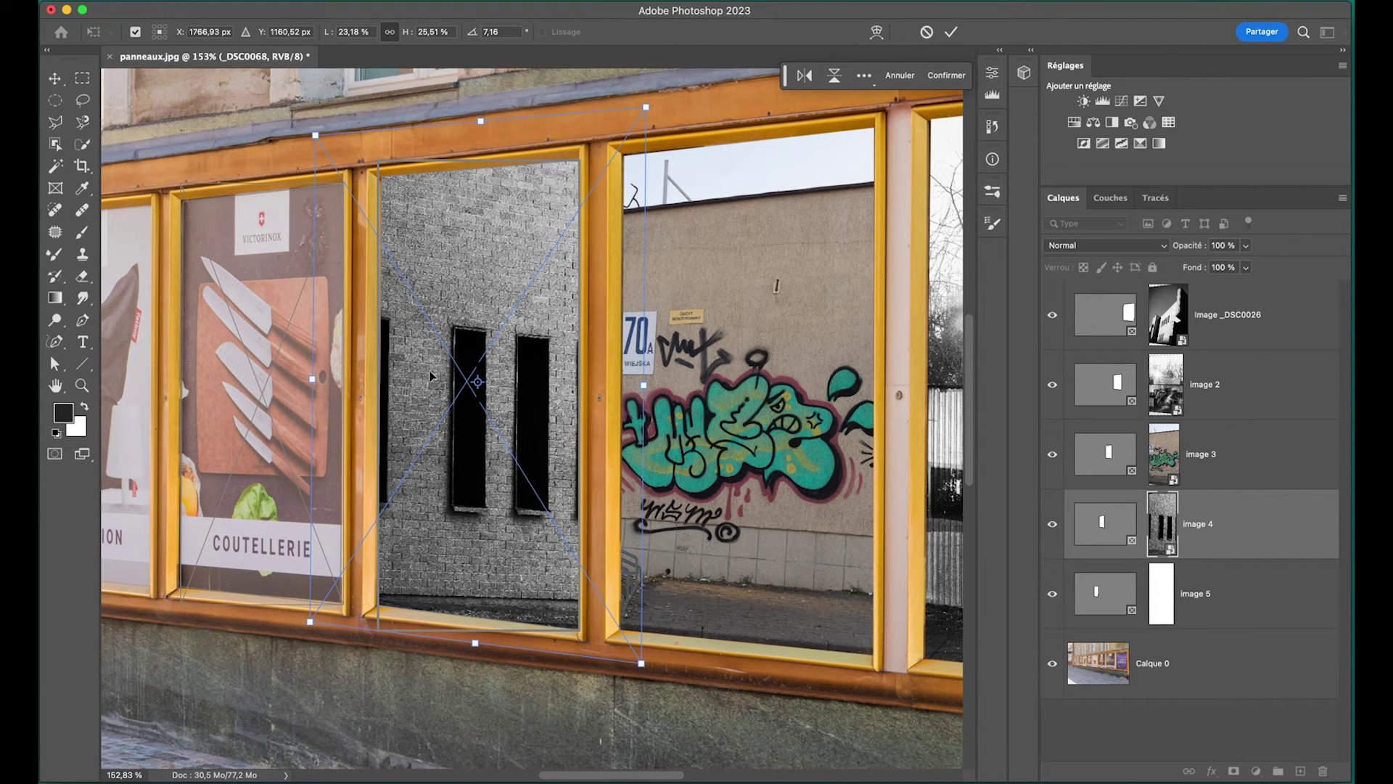
{"action": "left_click", "coordinate": [951, 32]}
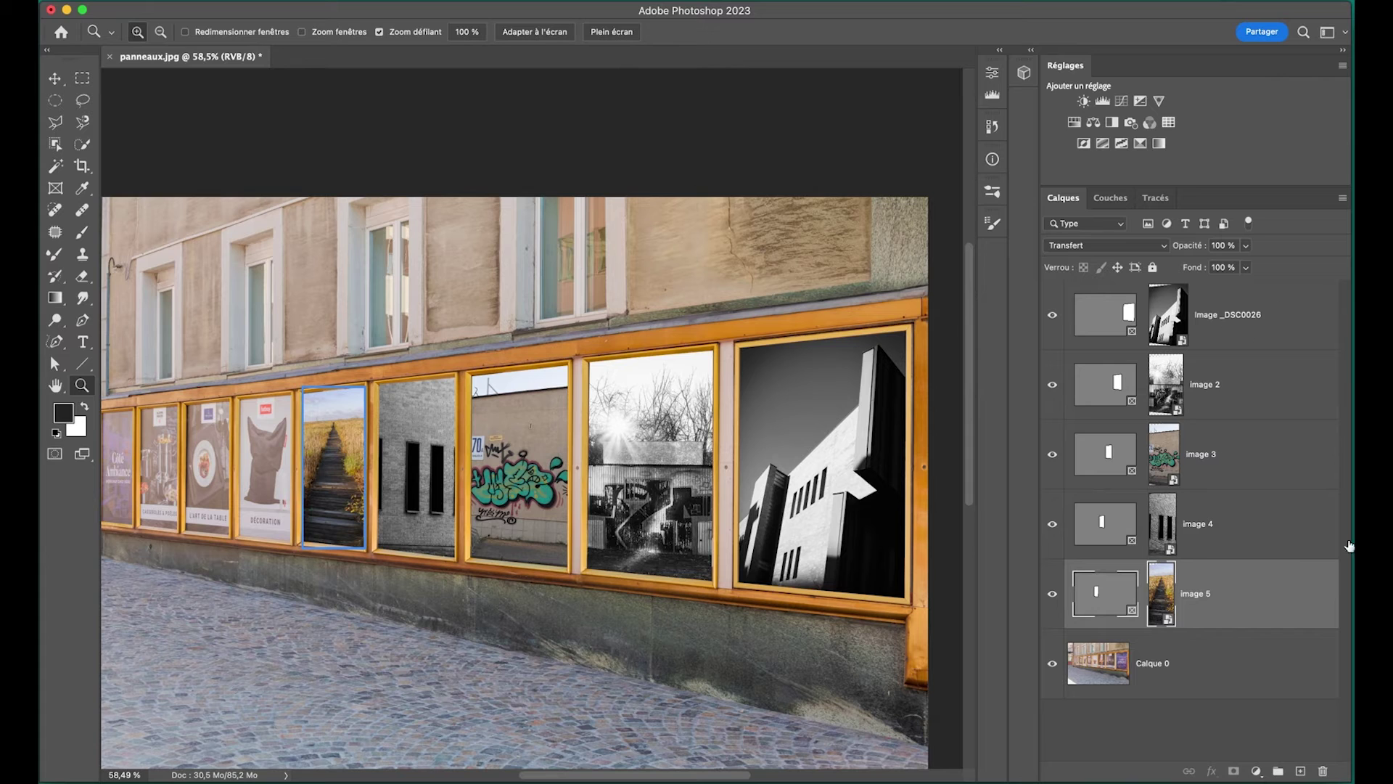
Group the five photo frame layers, from image 5 up to Image _DSC0026, and name the group New affiches.
{"action": "left_click", "coordinate": [1284, 314], "text": "shift"}
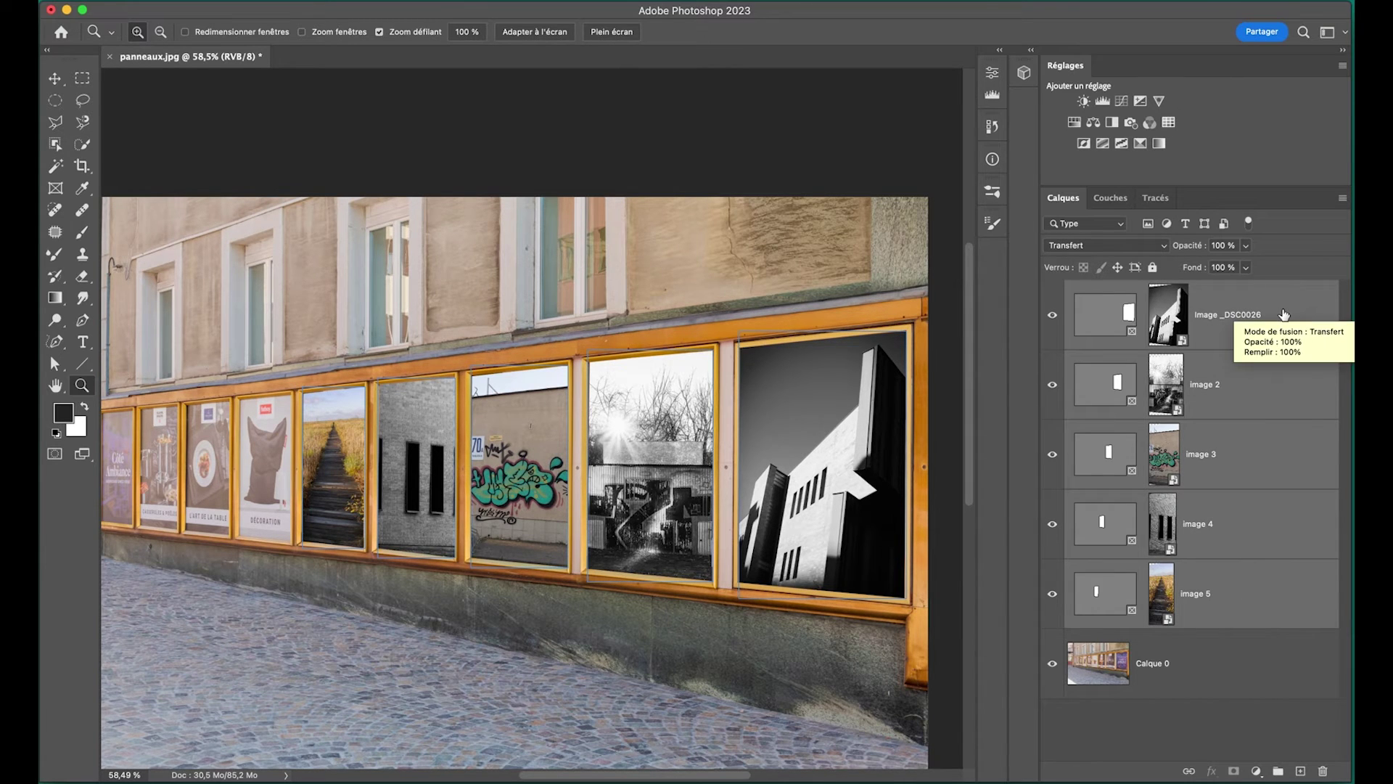
{"action": "key", "text": "super+g"}
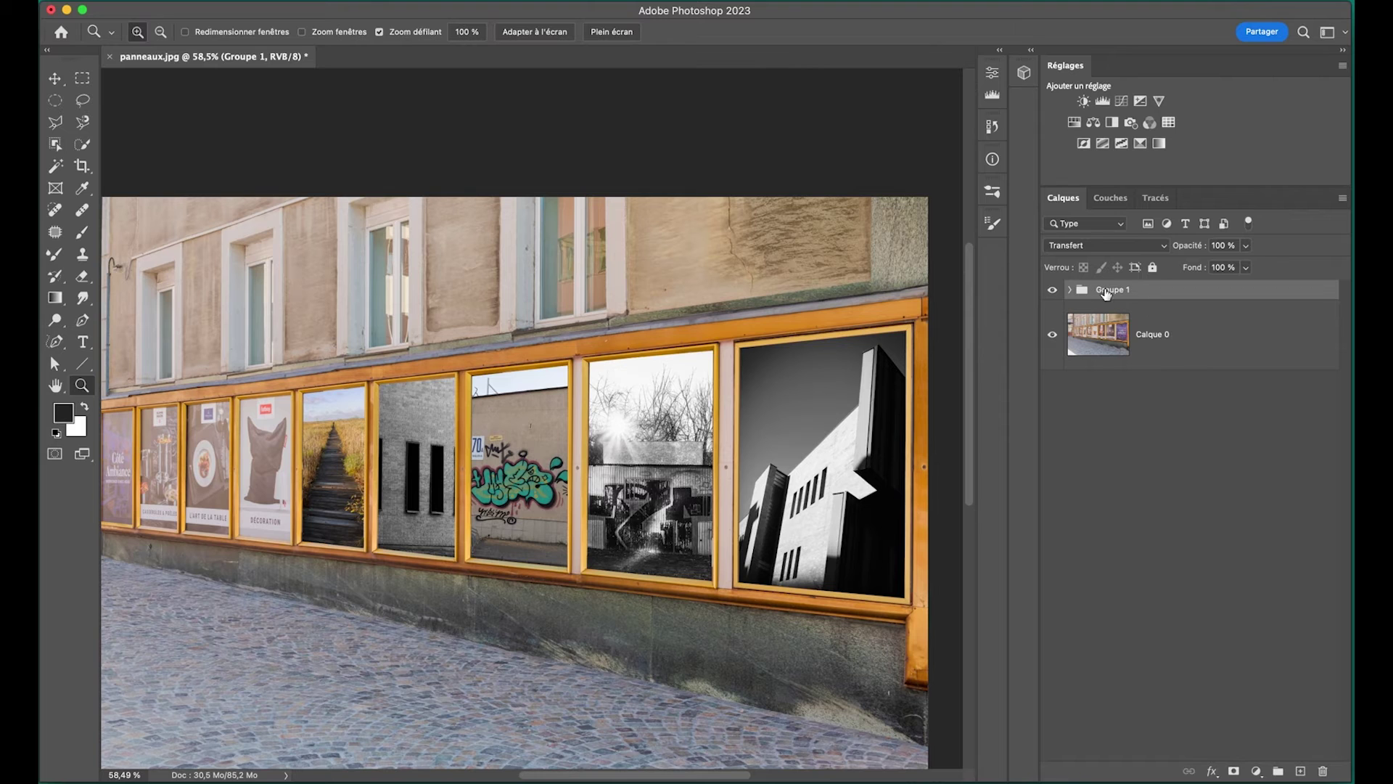
{"action": "double_click", "coordinate": [1112, 290]}
{"action": "type", "text": "New affiches"}
{"action": "key", "text": "Return"}
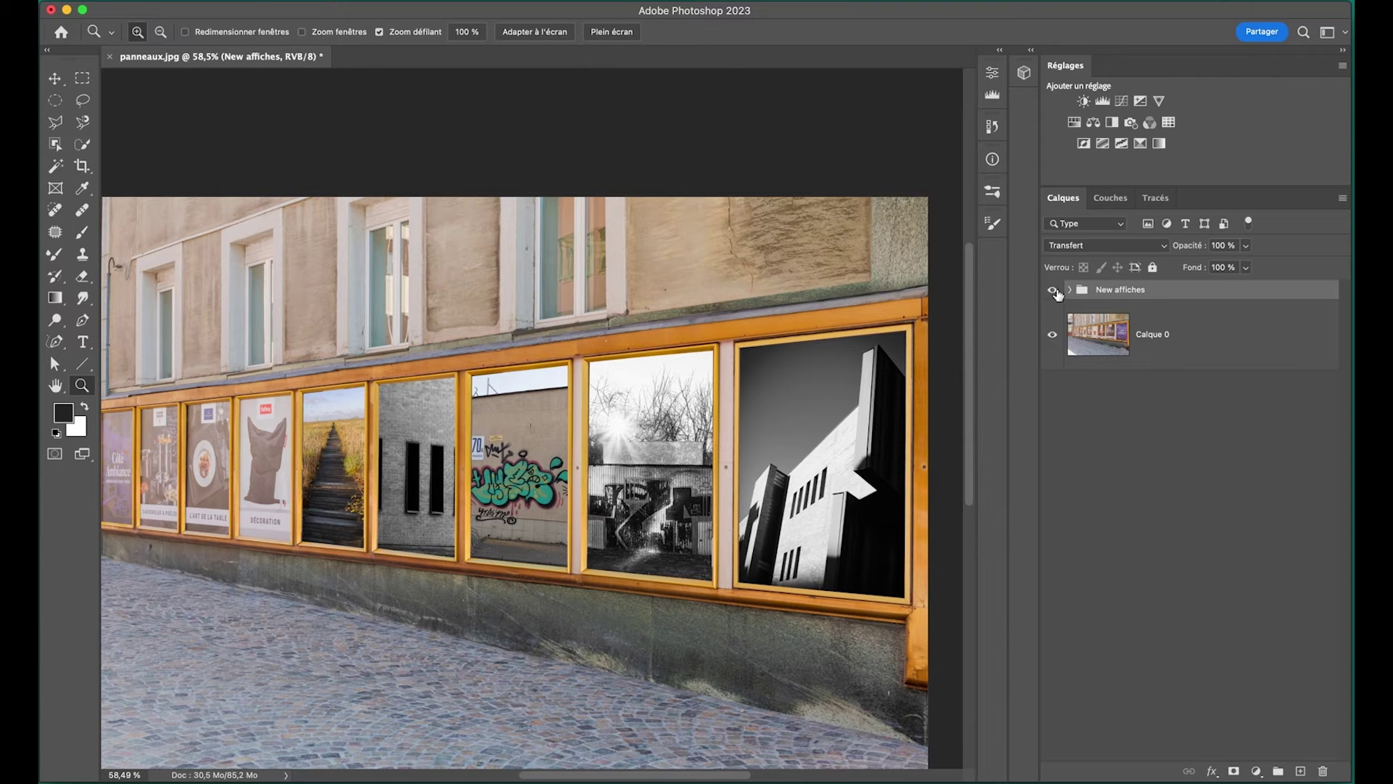
Toggle the New affiches group's visibility several times to compare the new posters with the originals, and expand the group.
{"action": "left_click", "coordinate": [1056, 291]}
{"action": "left_click", "coordinate": [1053, 291]}
{"action": "left_click", "coordinate": [1054, 291]}
{"action": "left_click", "coordinate": [1053, 290]}
{"action": "left_click", "coordinate": [1054, 290]}
{"action": "left_click", "coordinate": [1054, 291]}
{"action": "left_click", "coordinate": [1053, 291]}
{"action": "left_click", "coordinate": [1071, 291]}
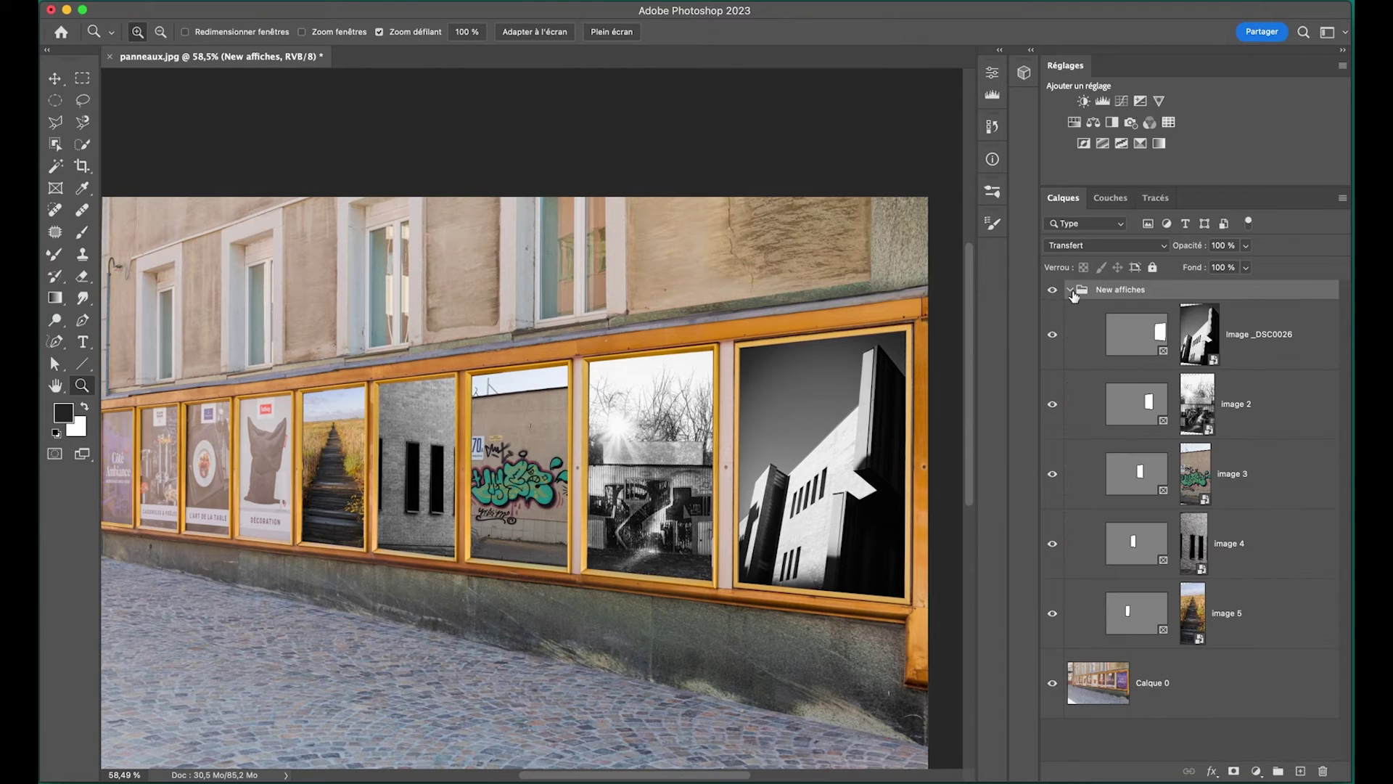
Open the contents of the embedded _DSC0026 photo in the first frame for editing.
{"action": "left_click", "coordinate": [1206, 354]}
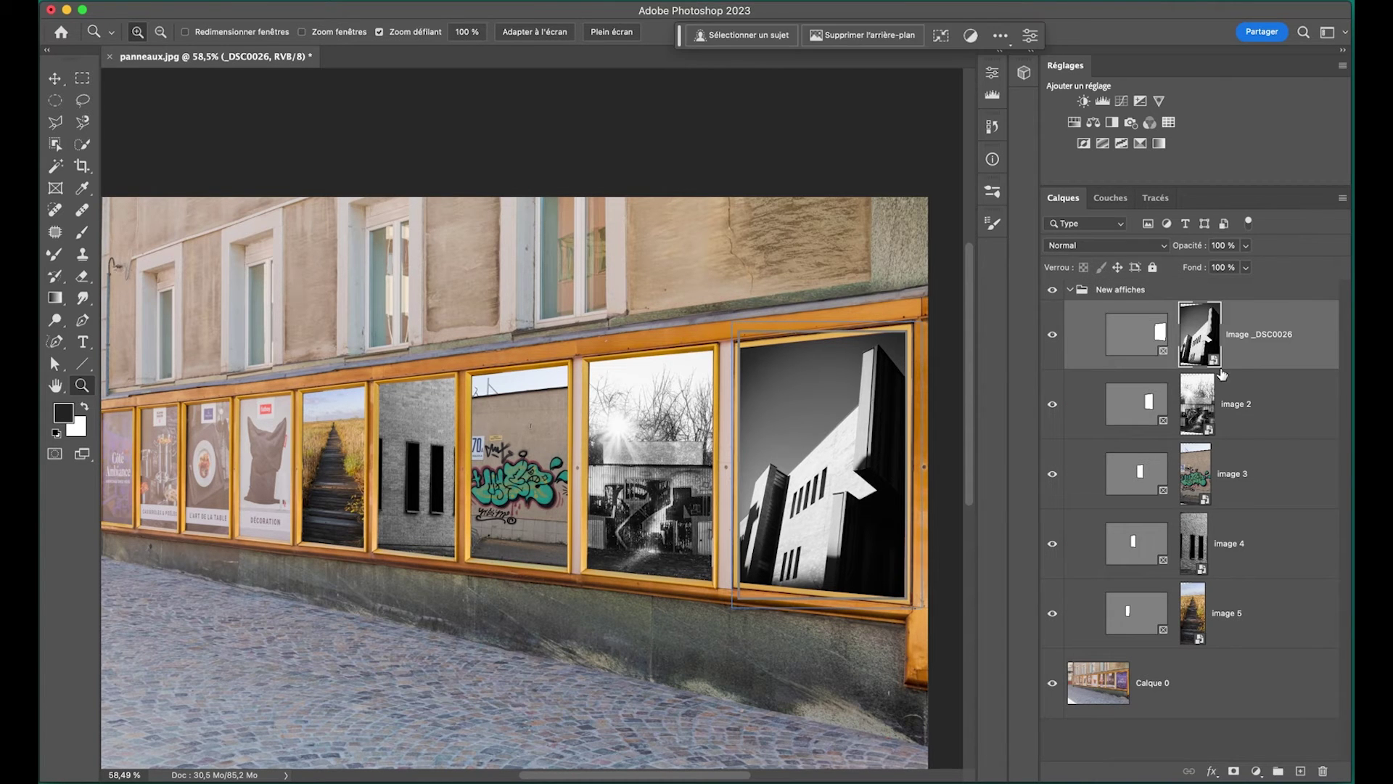
{"action": "double_click", "coordinate": [1207, 347]}
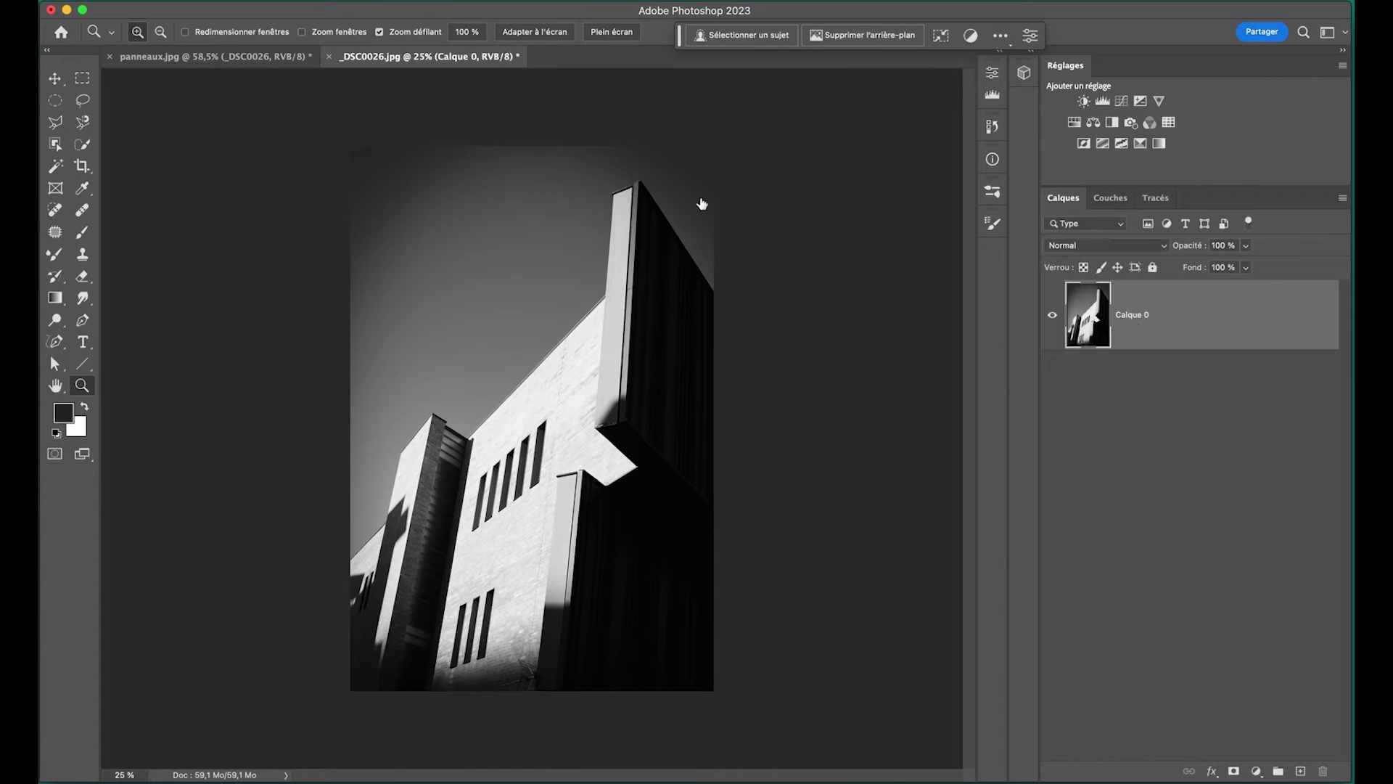
{"action": "left_click", "coordinate": [194, 3]}
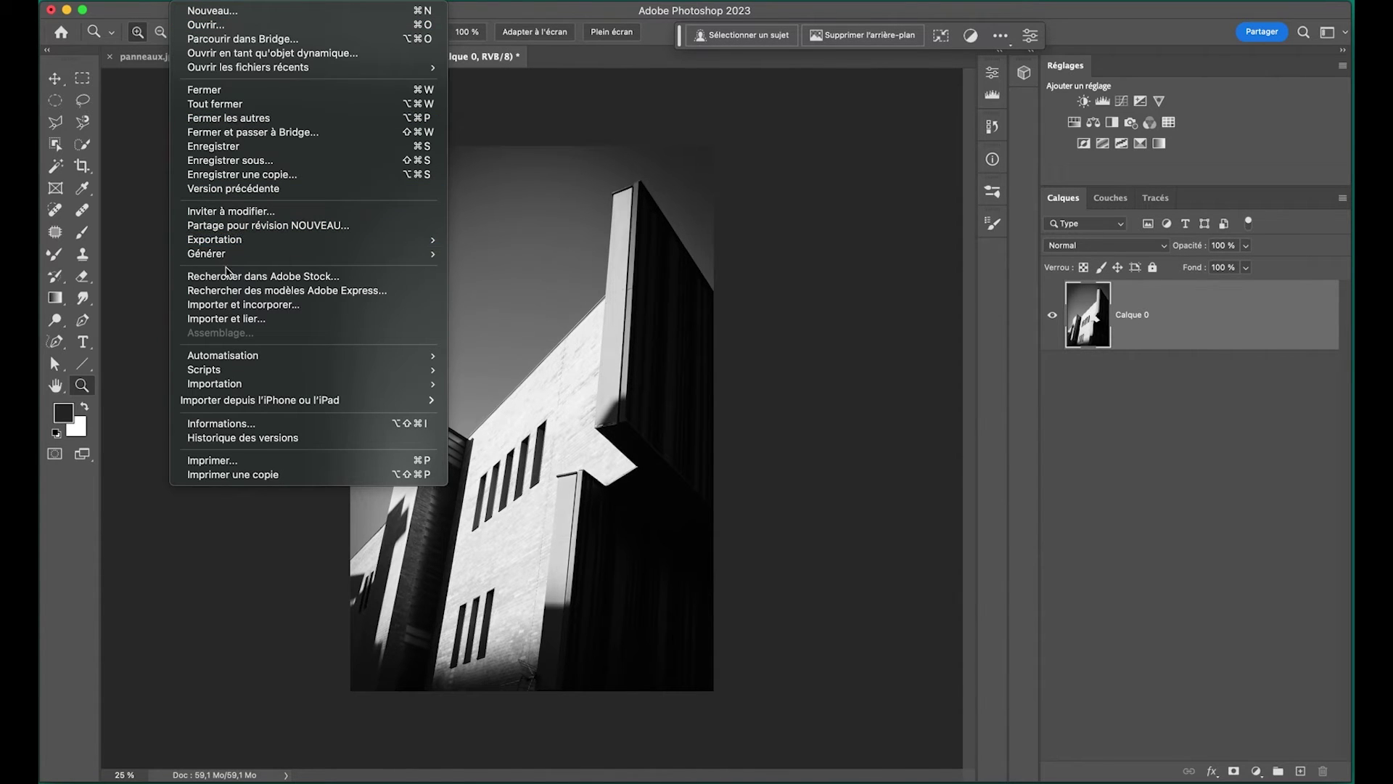
{"action": "left_click", "coordinate": [240, 305]}
{"action": "left_click_drag", "start_coordinate": [533, 183], "coordinate": [534, 131]}
{"action": "left_click_drag", "start_coordinate": [540, 658], "coordinate": [533, 700]}
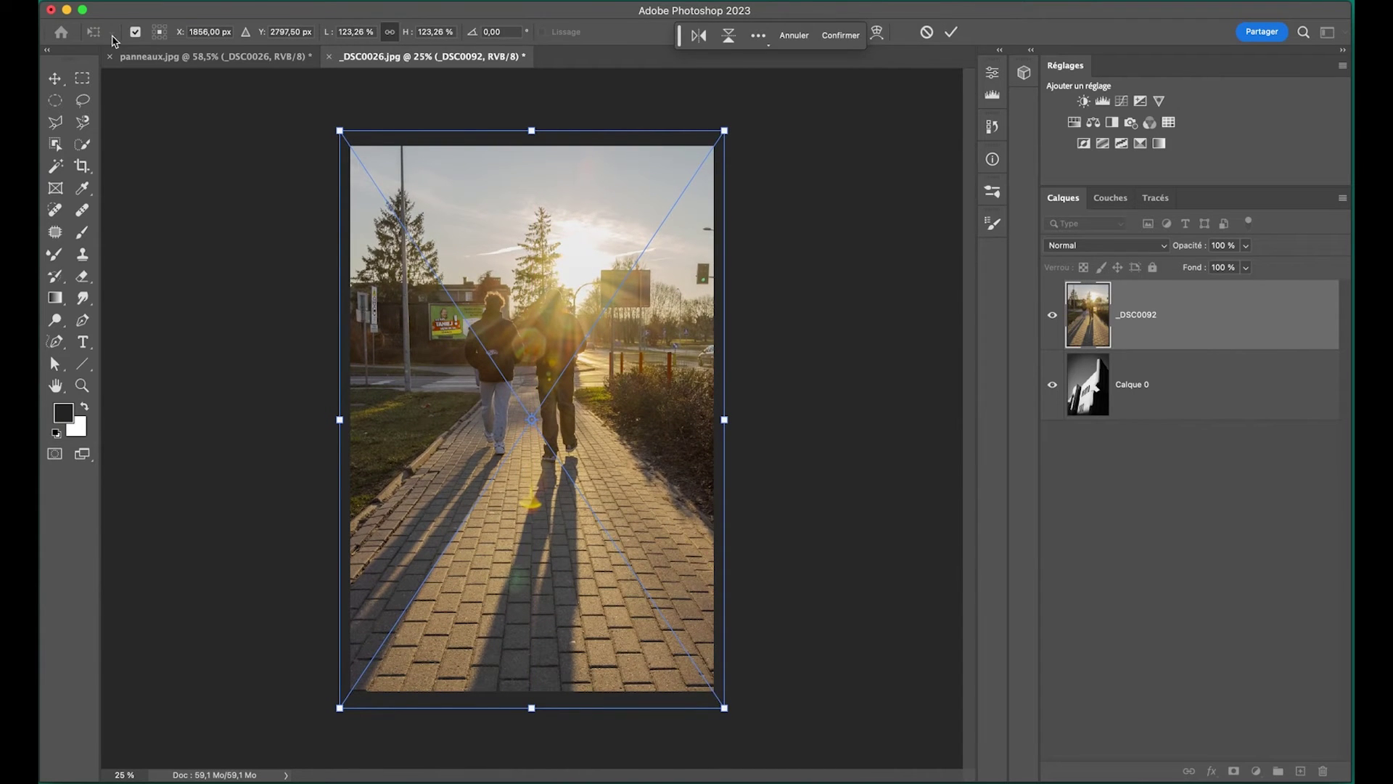
{"action": "left_click", "coordinate": [132, 60]}
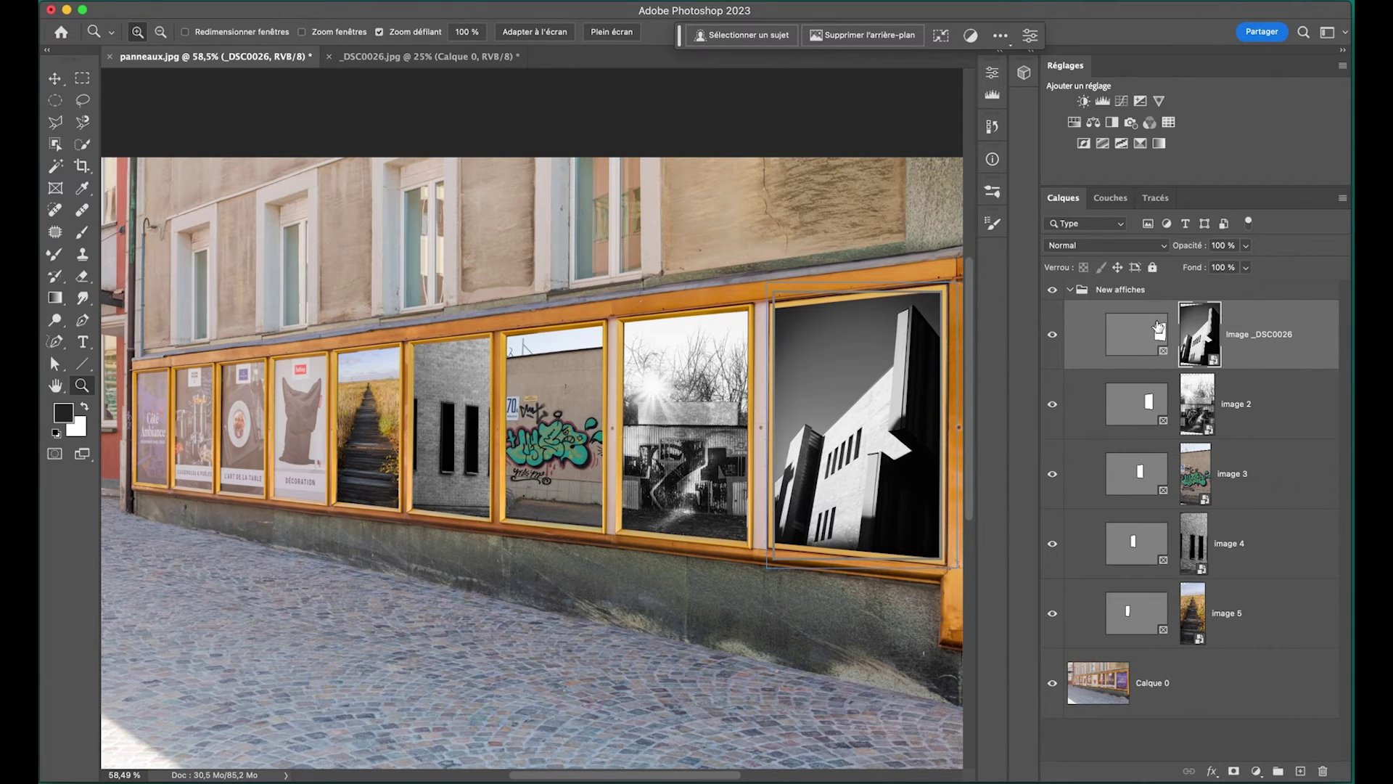
{"action": "left_click", "coordinate": [426, 58]}
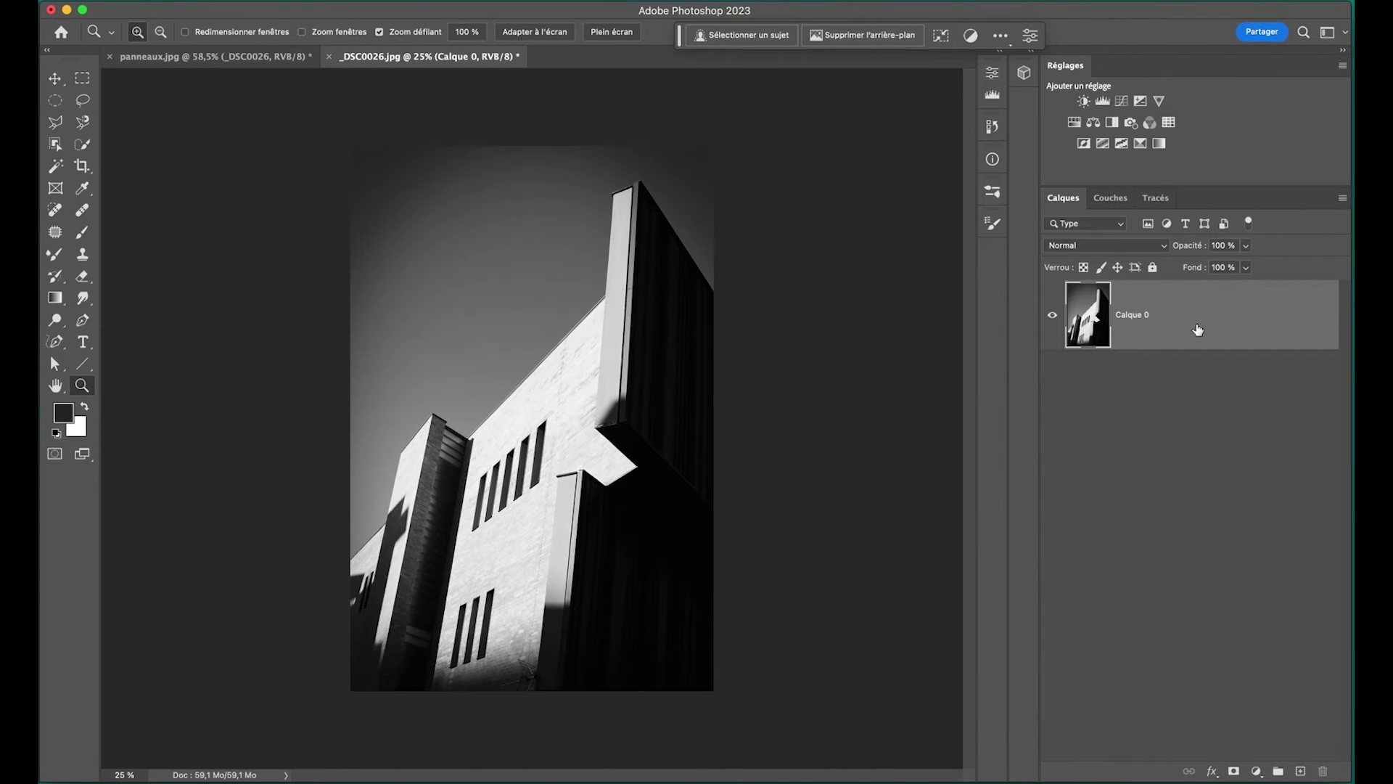
Place _DSC0092.jpg as an embedded image above the building photo, scale it to 120.37% to cover the canvas, and apply.
{"action": "left_click", "coordinate": [190, 1]}
{"action": "left_click", "coordinate": [229, 303]}
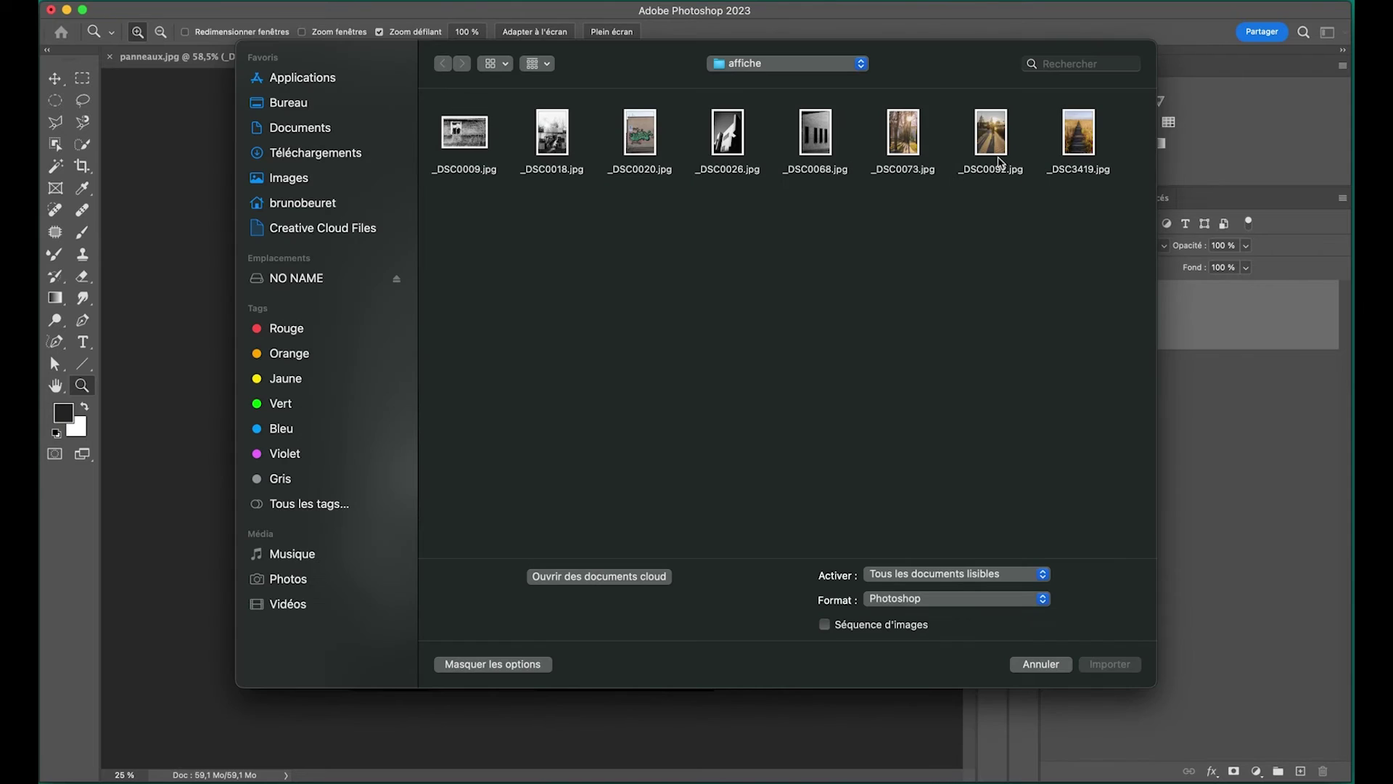
{"action": "left_click", "coordinate": [989, 142]}
{"action": "key", "text": "Escape"}
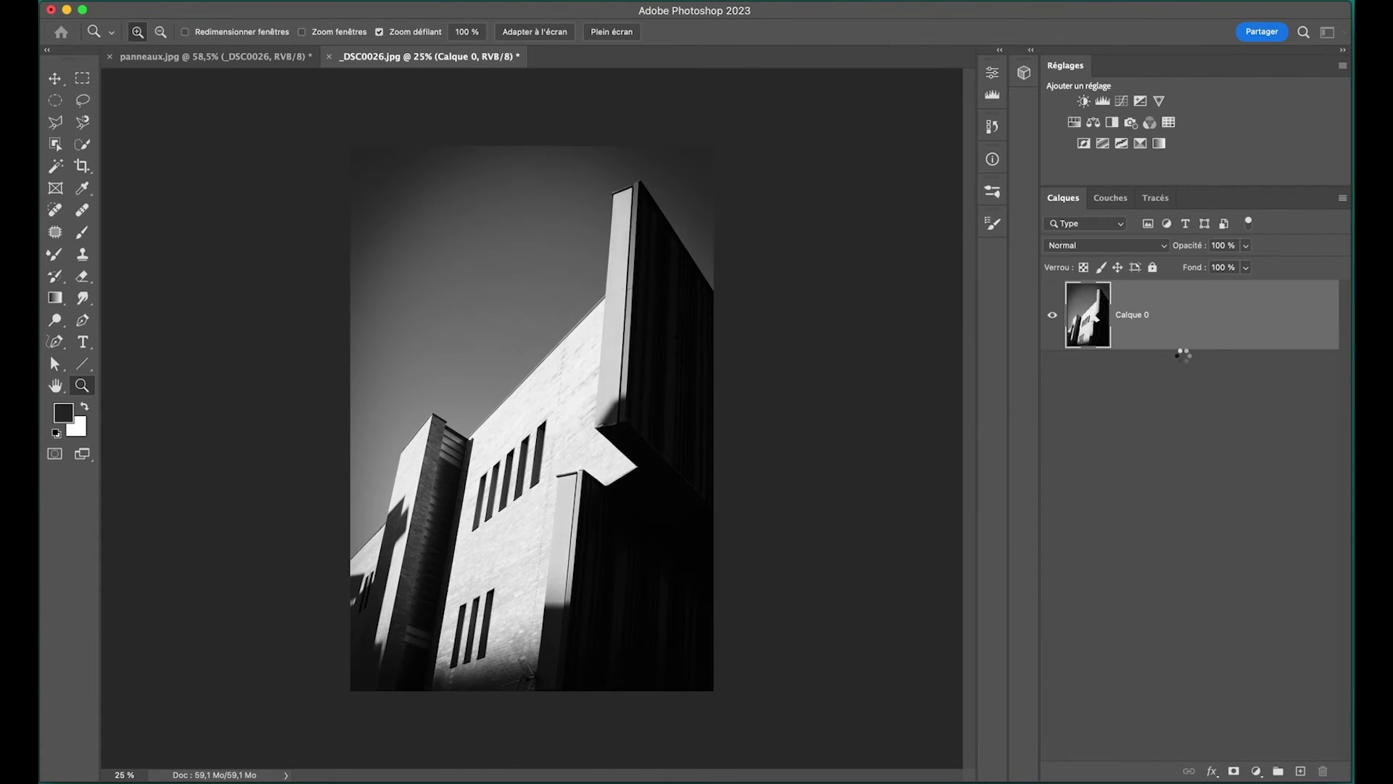
{"action": "left_click_drag", "start_coordinate": [536, 188], "coordinate": [533, 134]}
{"action": "left_click_drag", "start_coordinate": [532, 660], "coordinate": [532, 706]}
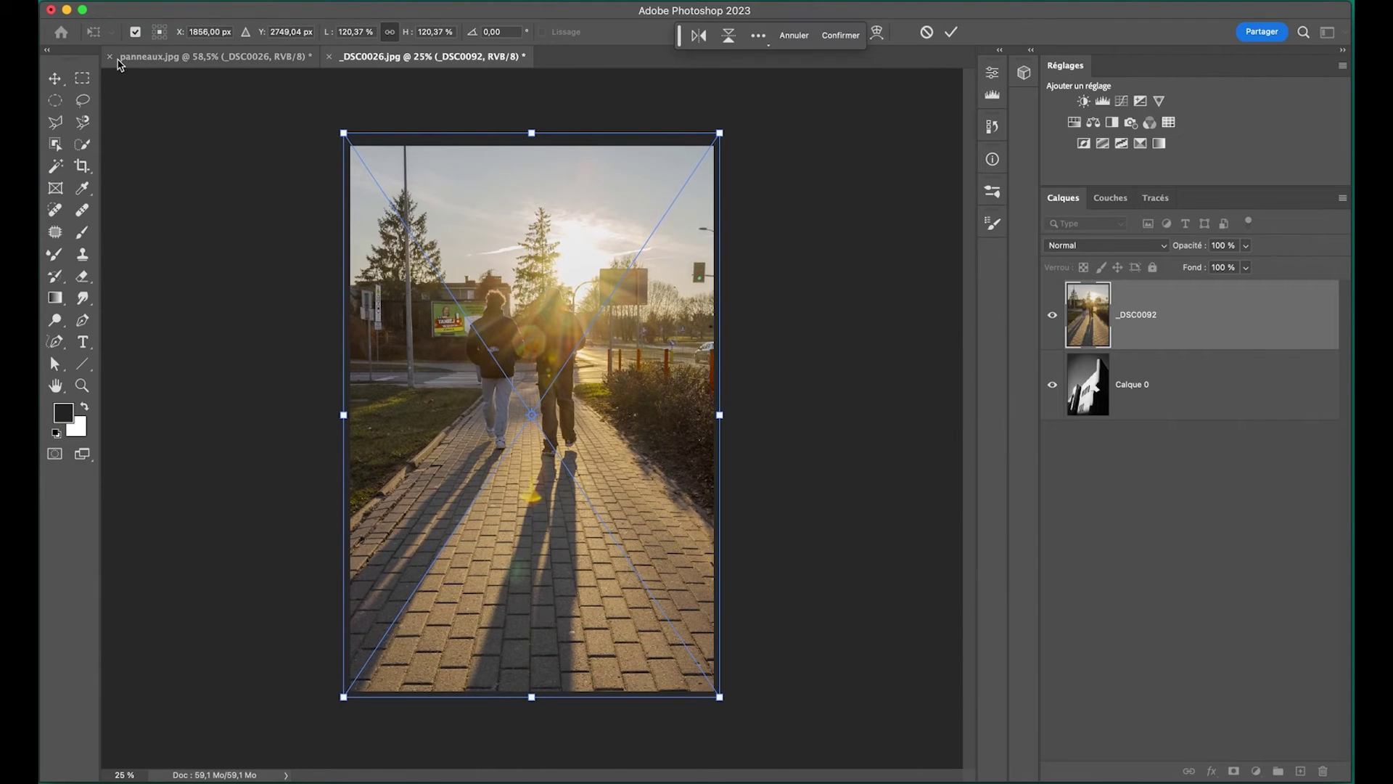
{"action": "key", "text": "Return"}
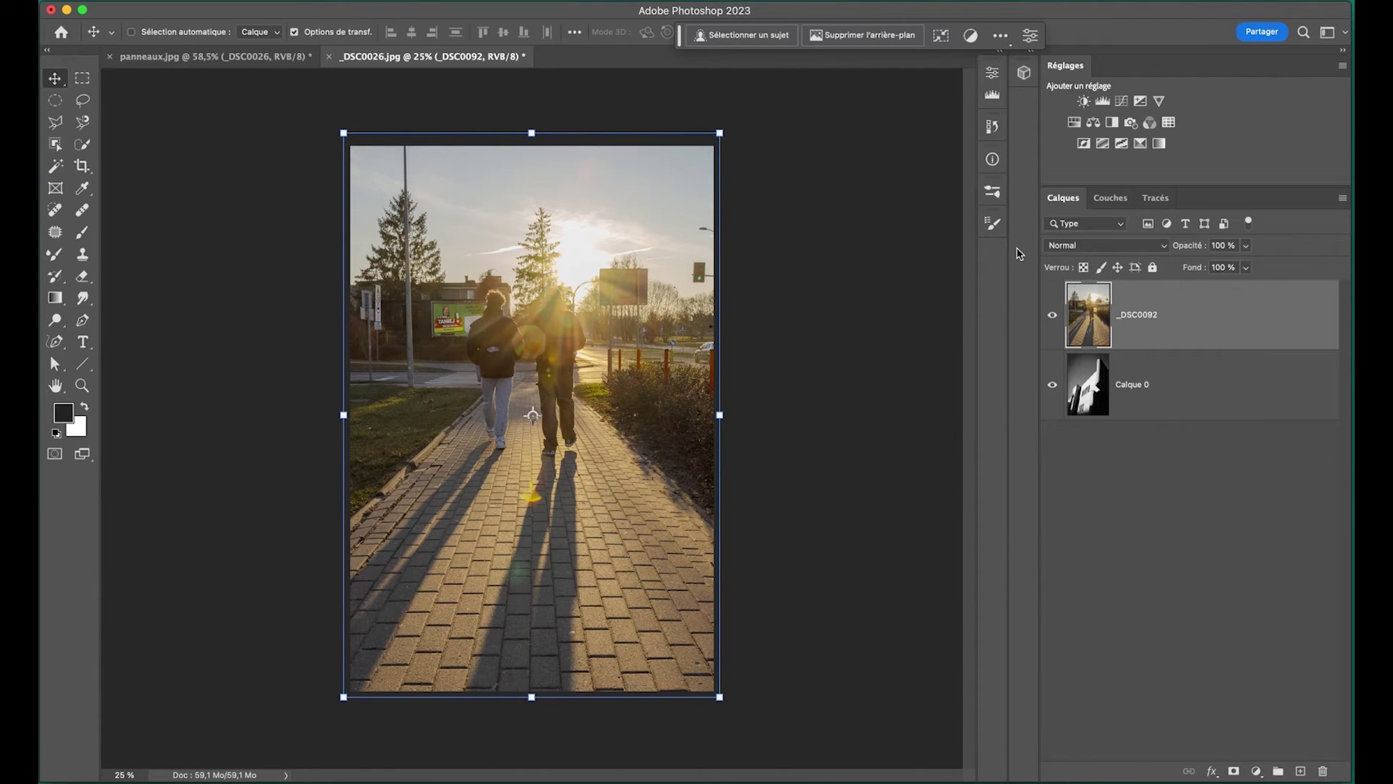
Deselect the layers, and hide and show the _DSC0092 layer to compare the two stacked photos.
{"action": "left_click", "coordinate": [1182, 529]}
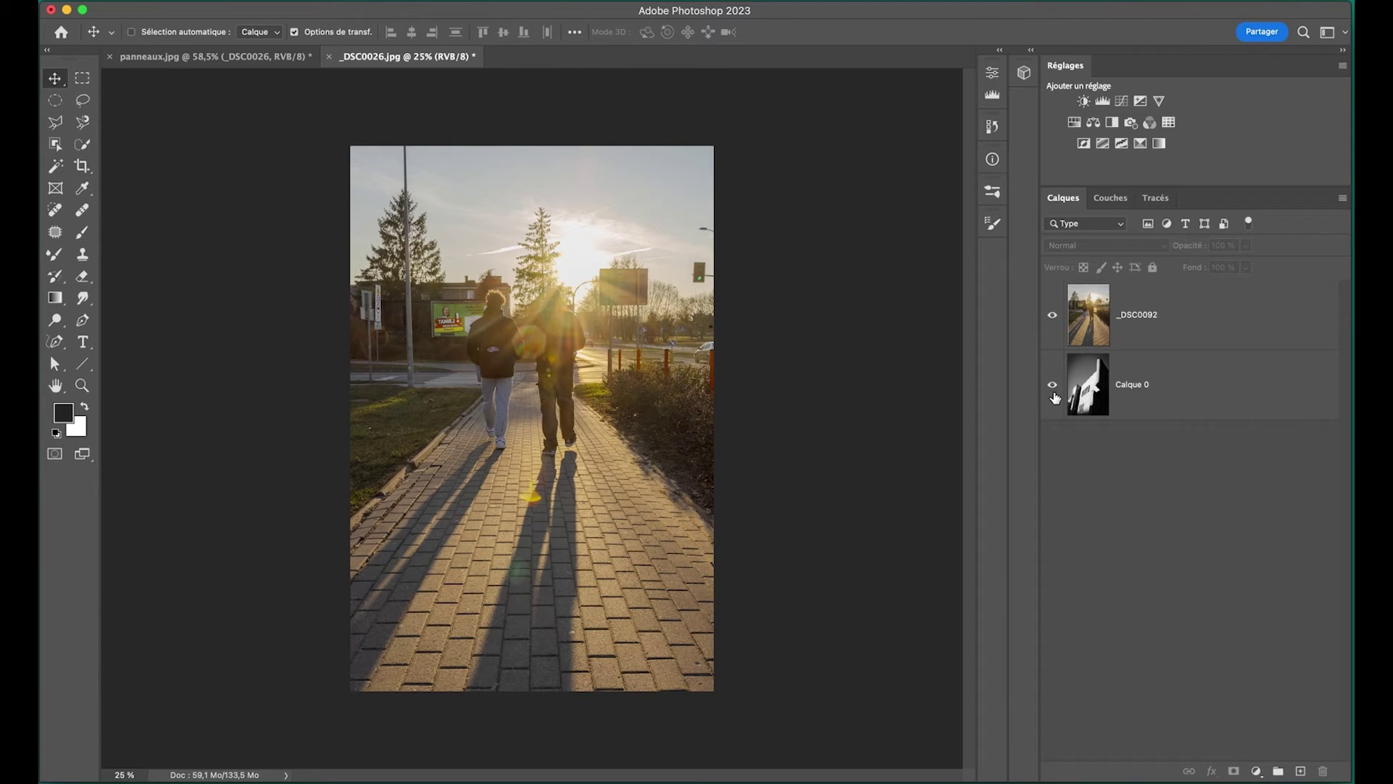
{"action": "left_click", "coordinate": [1053, 318]}
{"action": "left_click", "coordinate": [1053, 317]}
Close the edited _DSC0026 document and save it as deux_photos.psd in Photoshop format with maximised compatibility.
{"action": "left_click", "coordinate": [330, 58]}
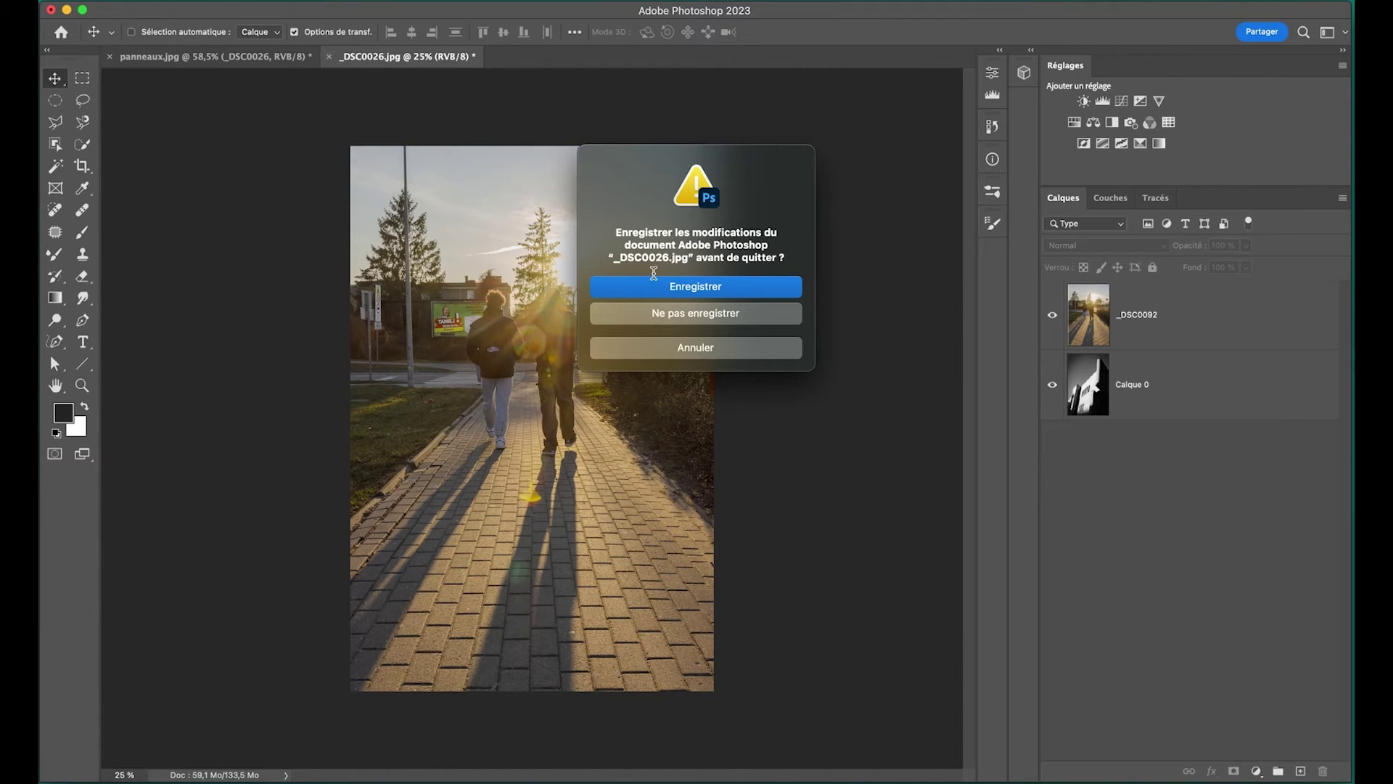
{"action": "left_click", "coordinate": [672, 293]}
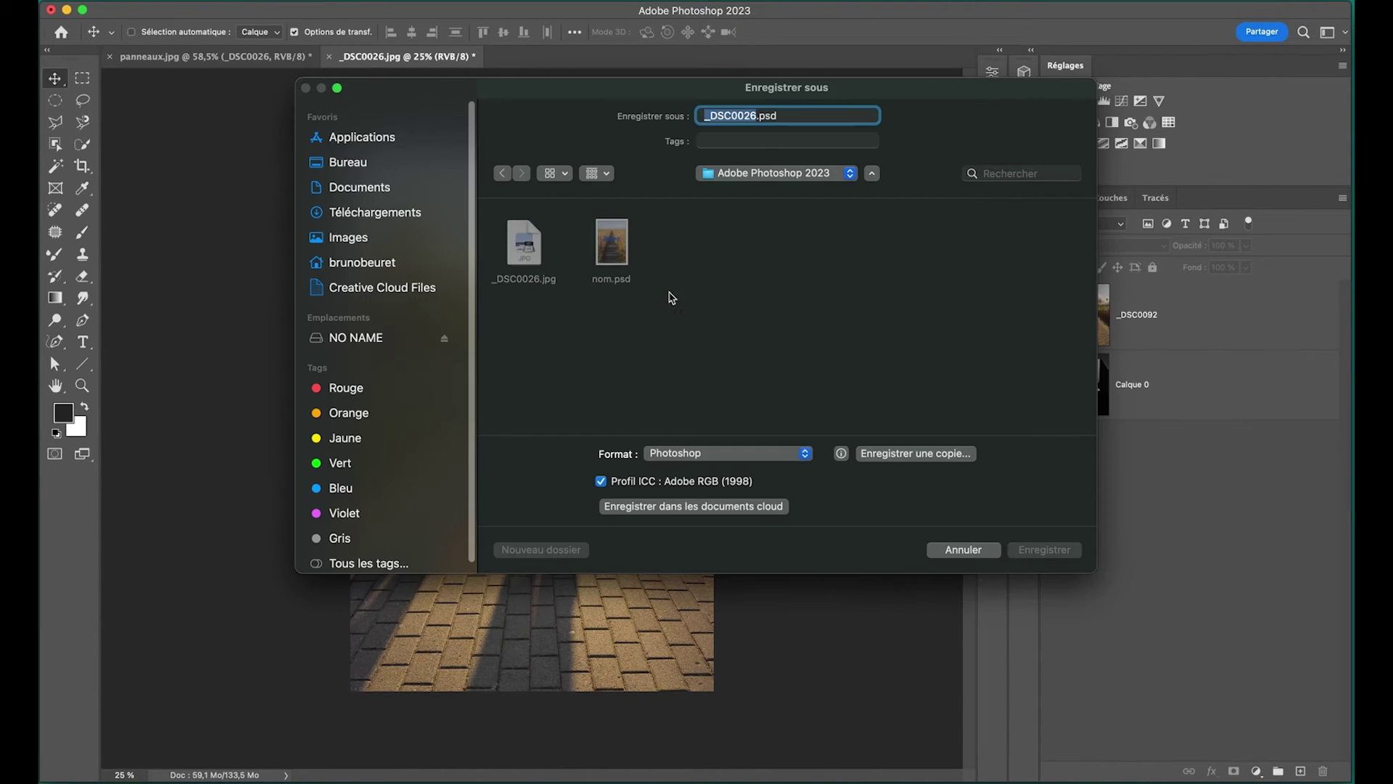
{"action": "left_click_drag", "start_coordinate": [655, 92], "coordinate": [606, 54]}
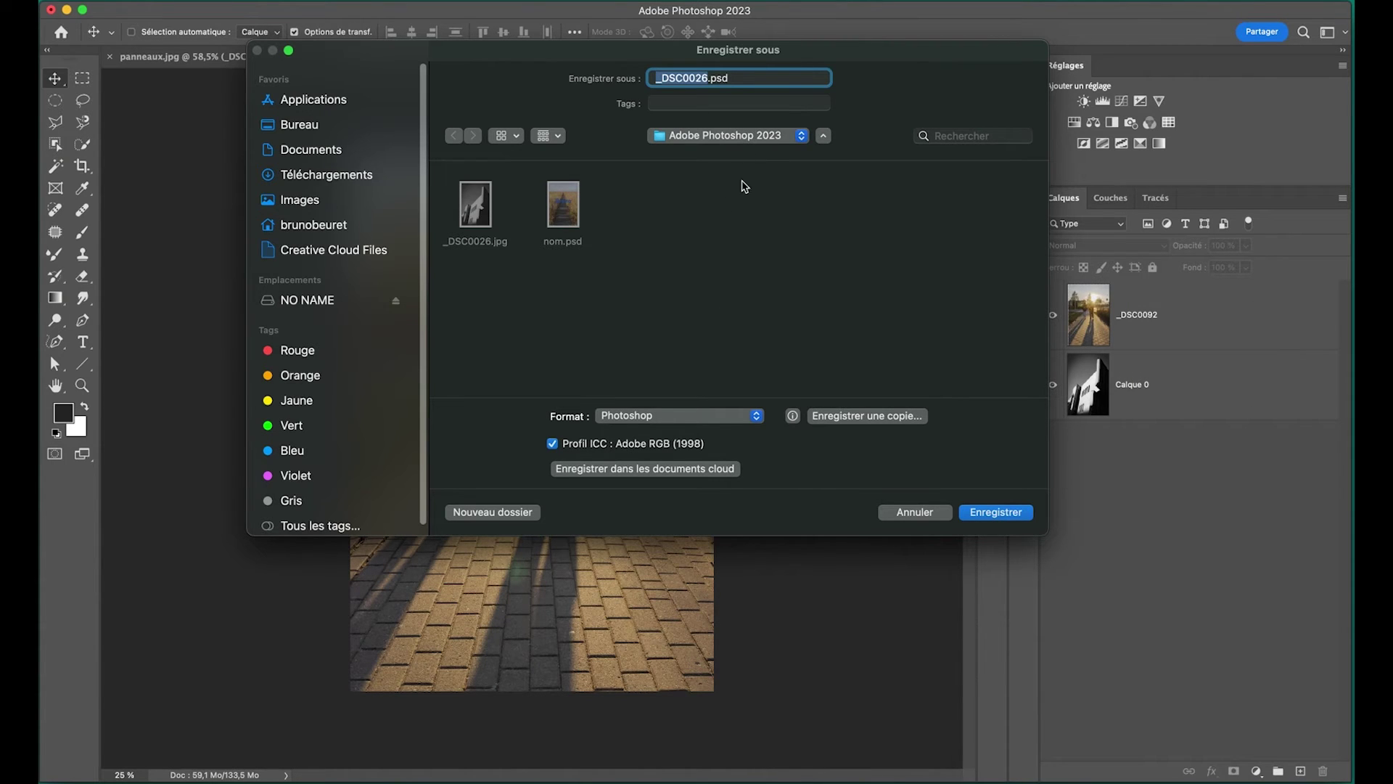
{"action": "type", "text": "deux "}
{"action": "type", "text": "photos"}
{"action": "left_click", "coordinate": [722, 300]}
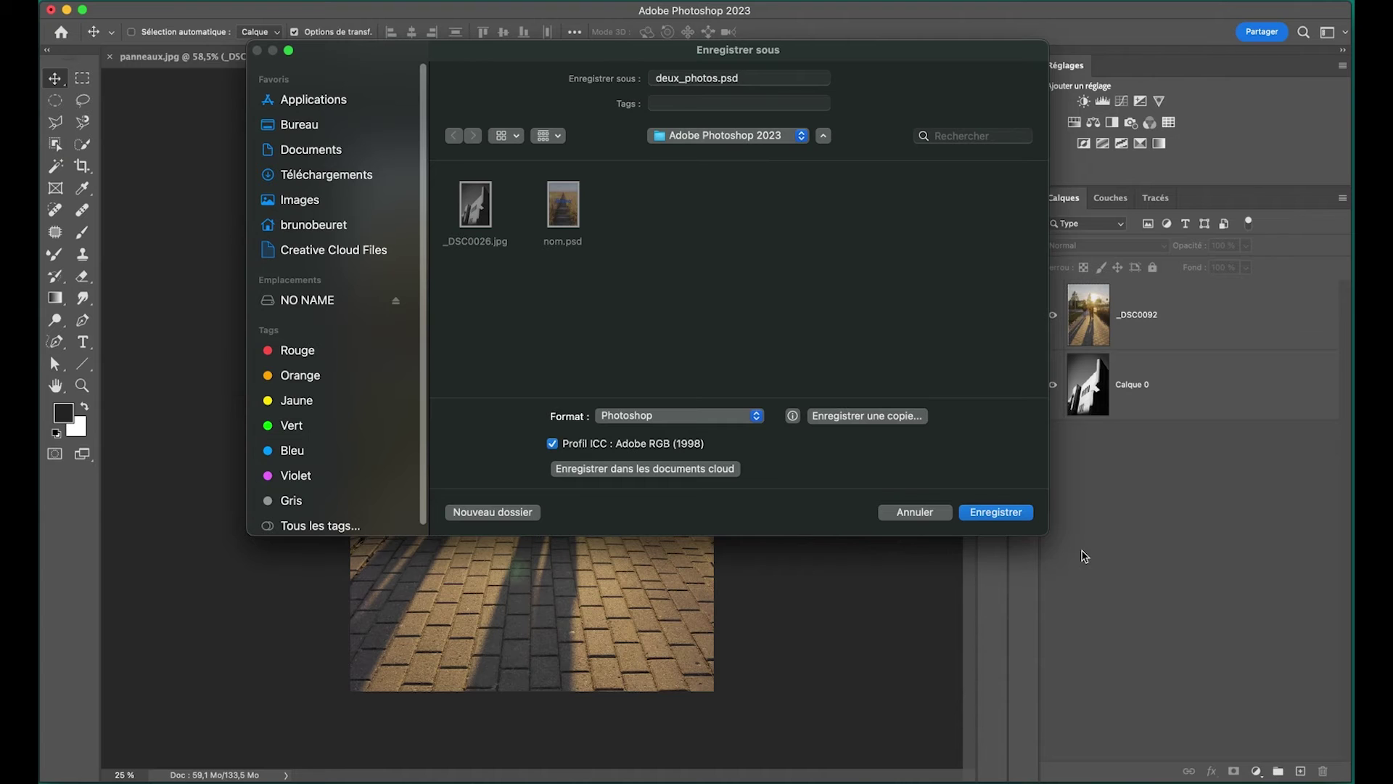
{"action": "left_click", "coordinate": [996, 512]}
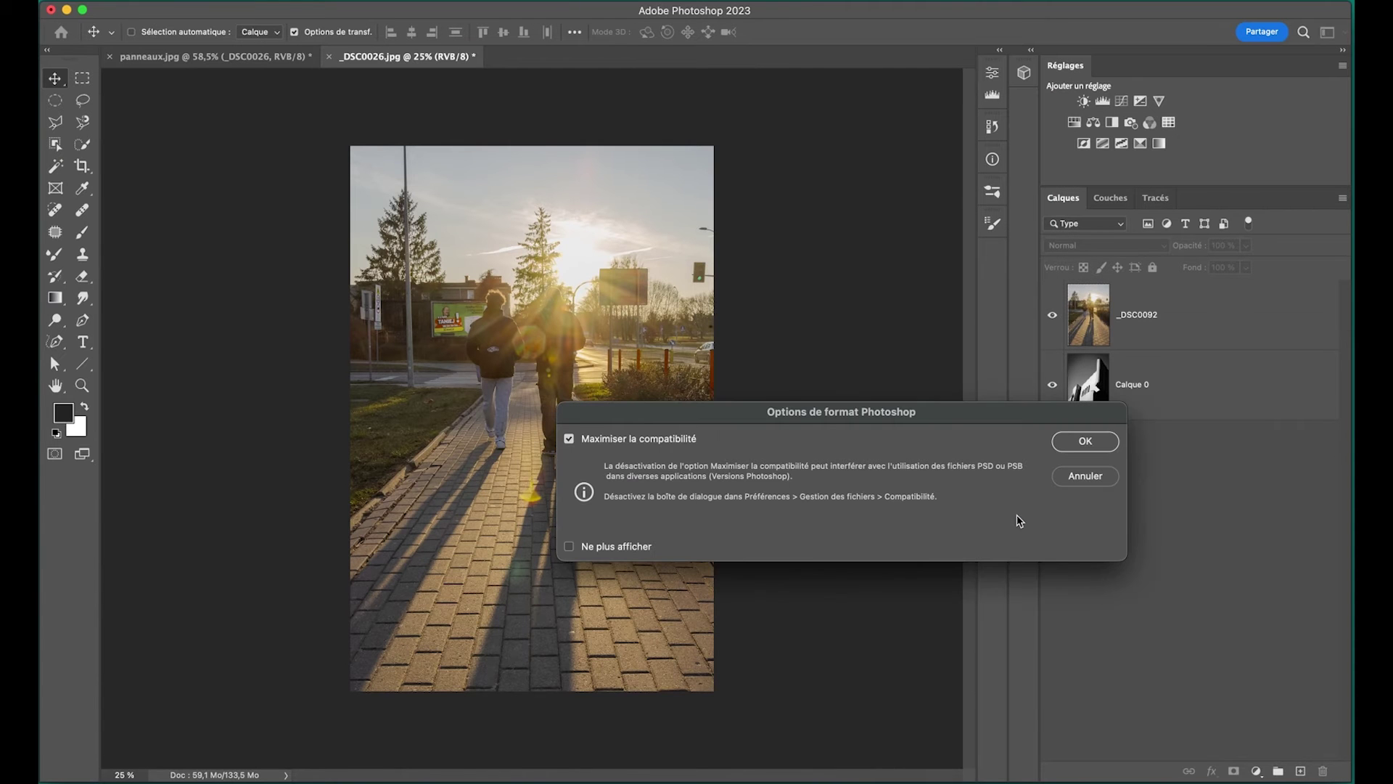
{"action": "left_click", "coordinate": [1085, 442]}
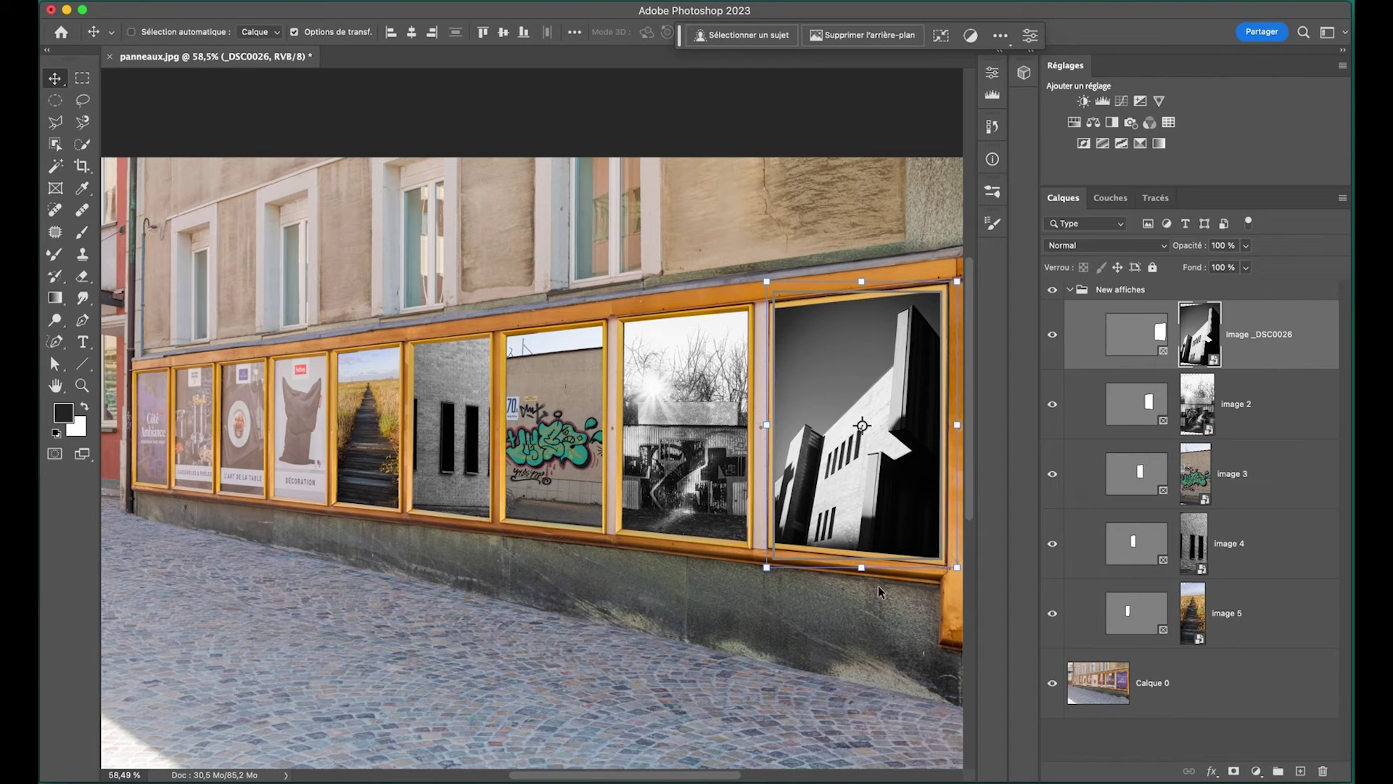
Open the contents of the embedded _DSC0026 photo again to check its layers, and close it.
{"action": "double_click", "coordinate": [1213, 363]}
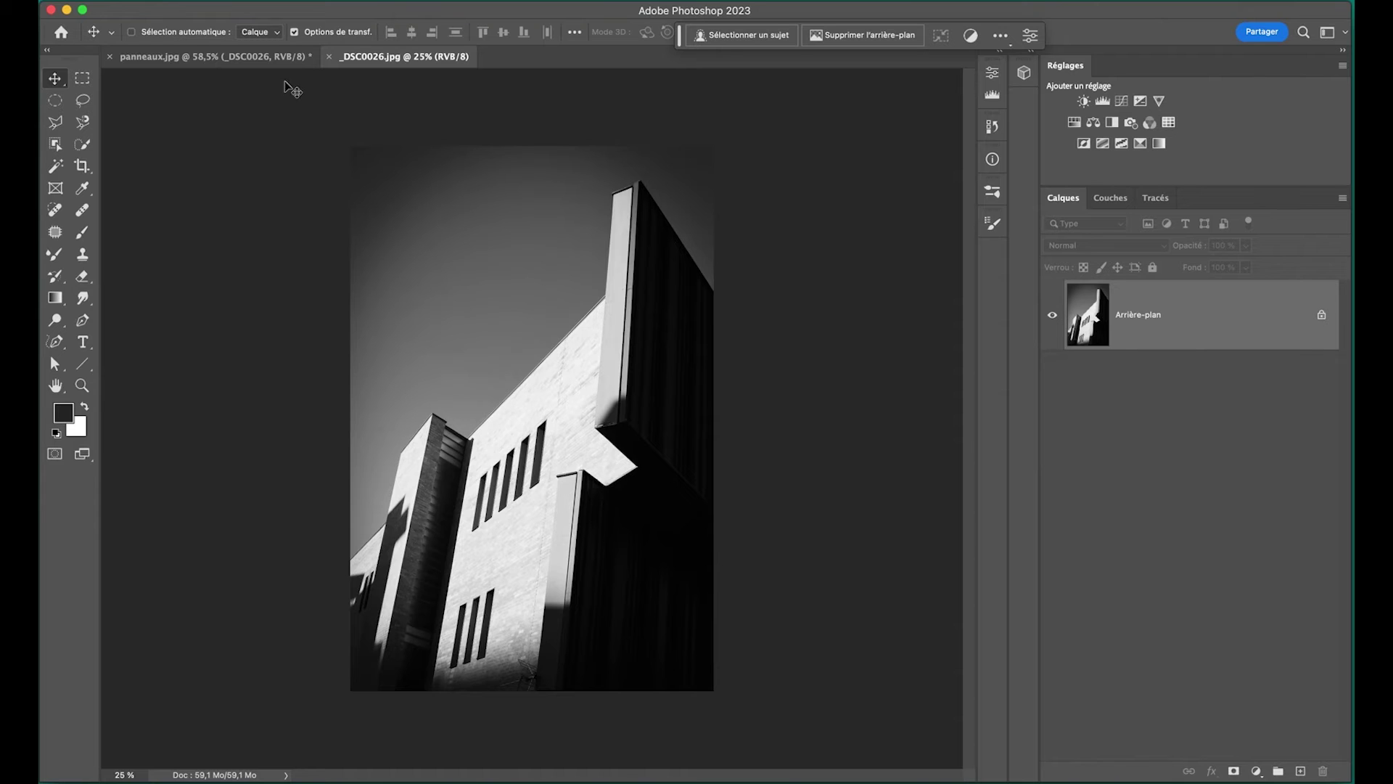
{"action": "left_click", "coordinate": [331, 57]}
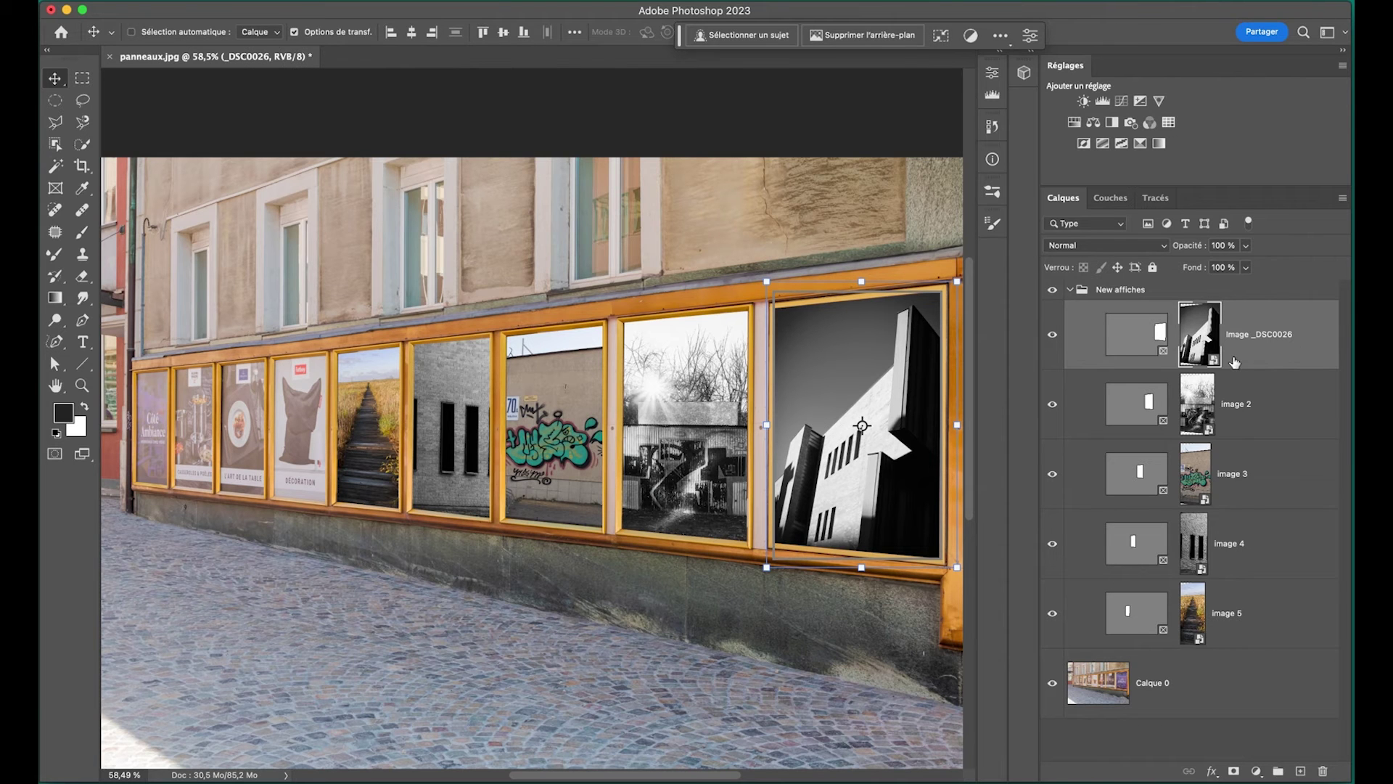
Replace the photo in the Image _DSC0026 frame by placing deux_photos.psd as an embedded image.
{"action": "left_click", "coordinate": [1305, 341]}
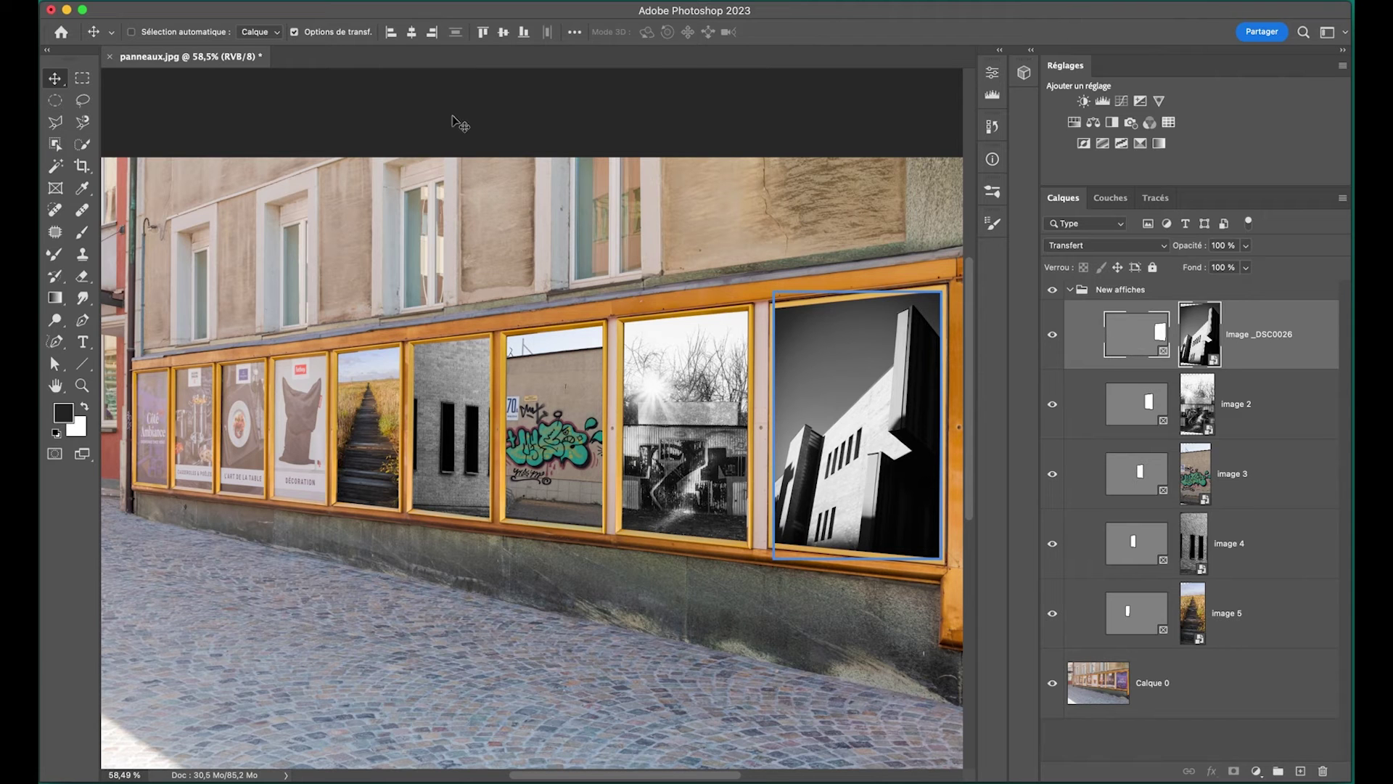
{"action": "left_click", "coordinate": [190, 1]}
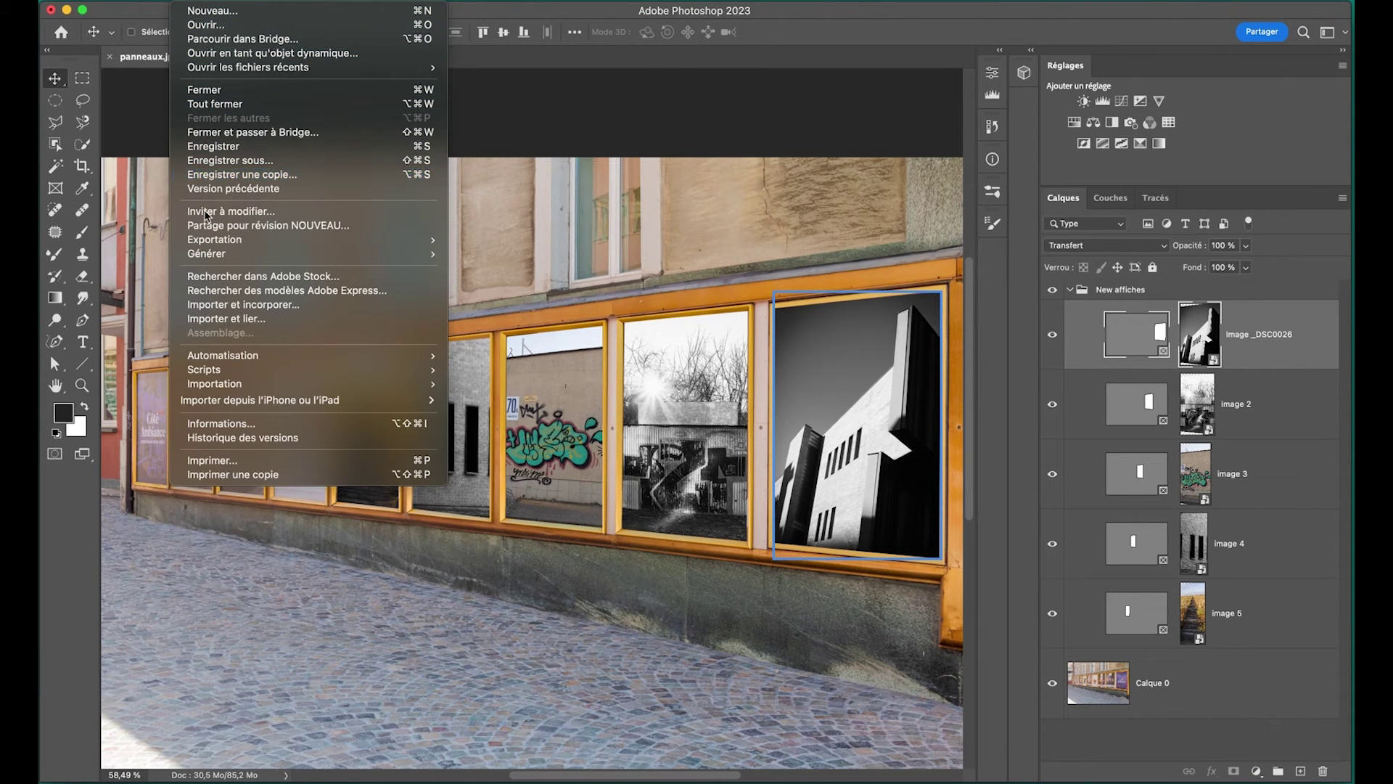
{"action": "left_click", "coordinate": [209, 310]}
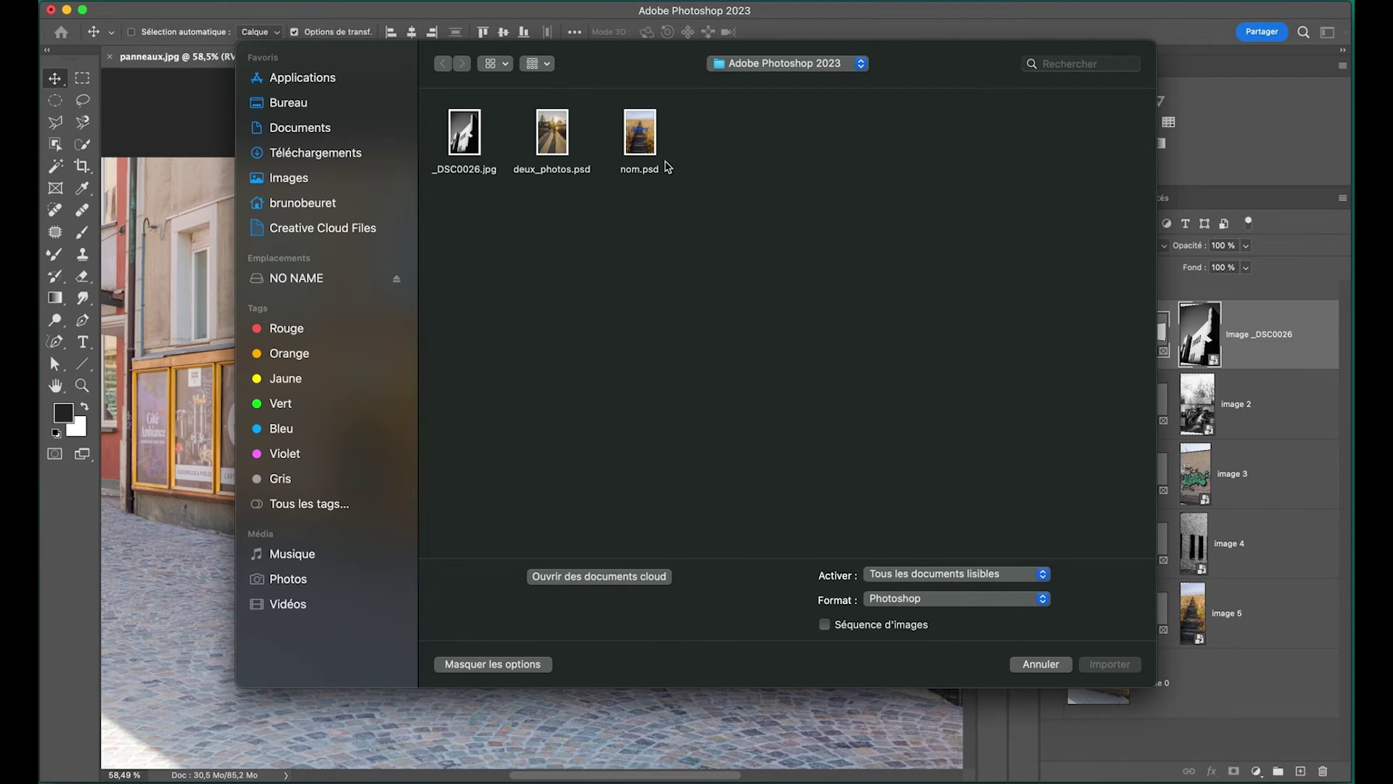
{"action": "double_click", "coordinate": [552, 138]}
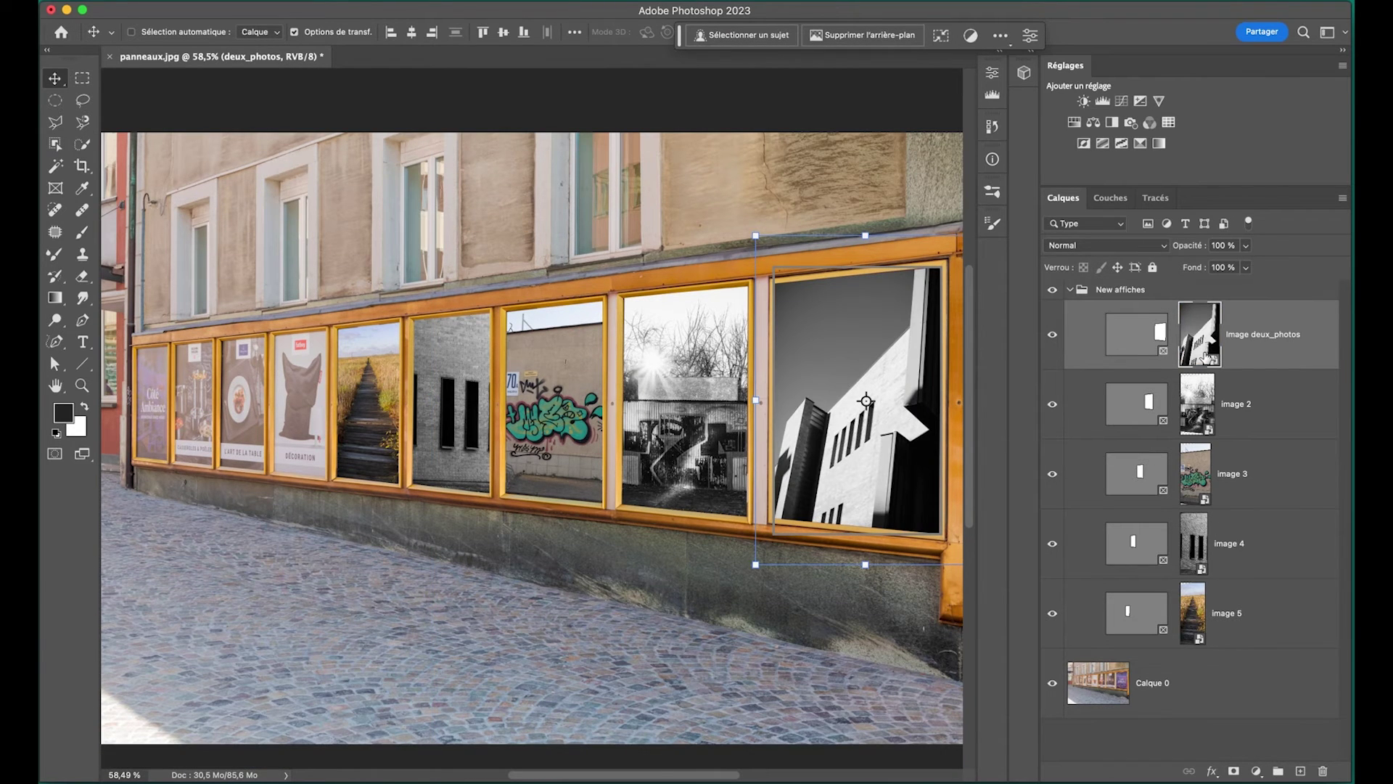
Open the contents of the embedded deux_photos image to check its layers, and return to panneaux.jpg.
{"action": "double_click", "coordinate": [1205, 356]}
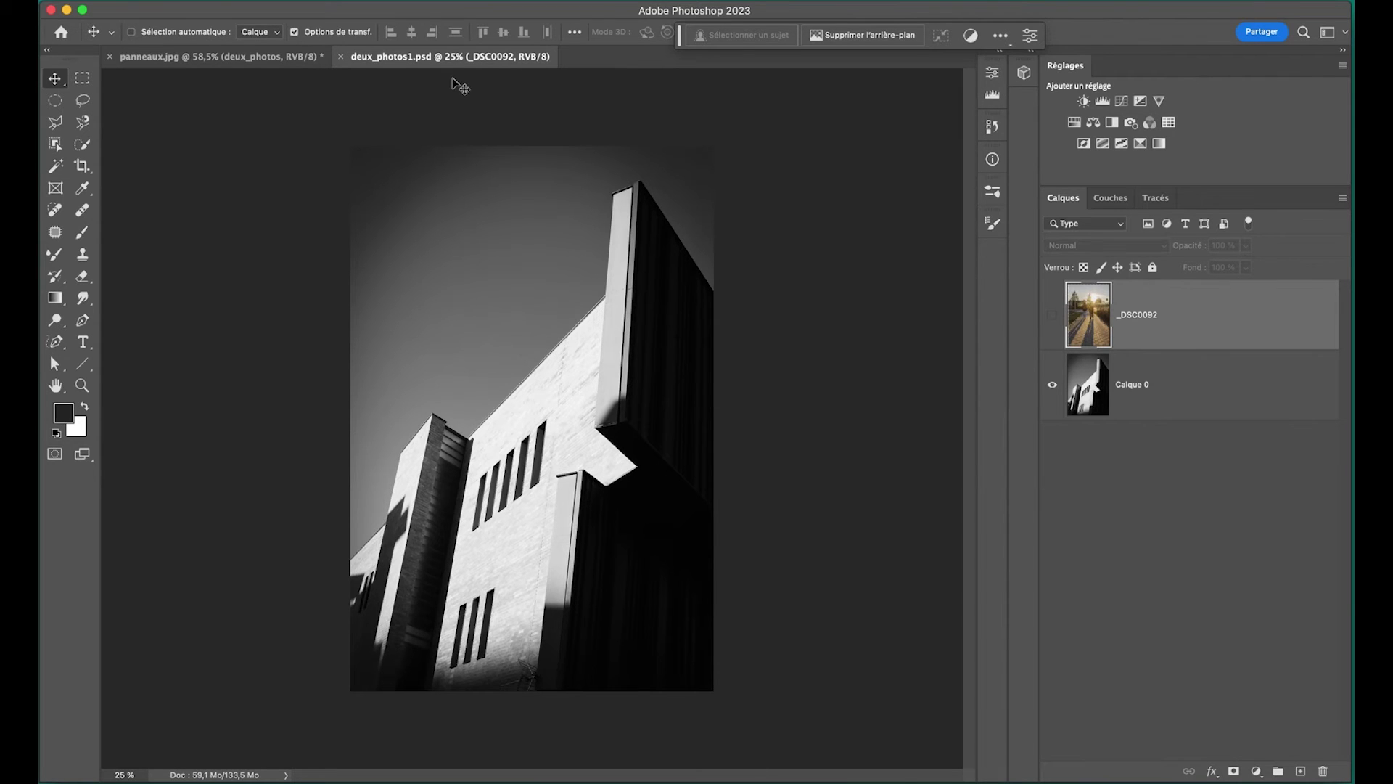
{"action": "left_click", "coordinate": [280, 58]}
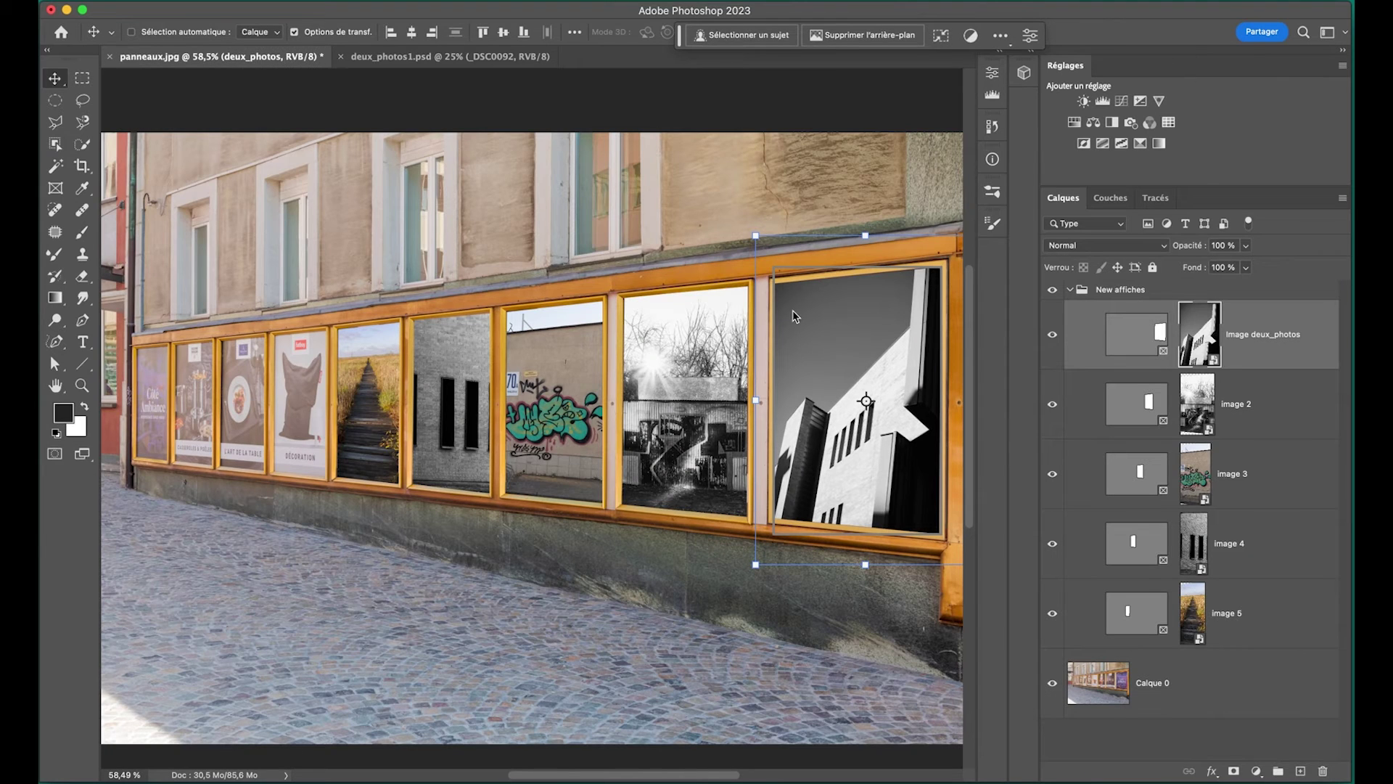
Save the edited deux_photos1.psd contents and close the document to update the poster frame in panneaux.jpg.
{"action": "left_click", "coordinate": [449, 57]}
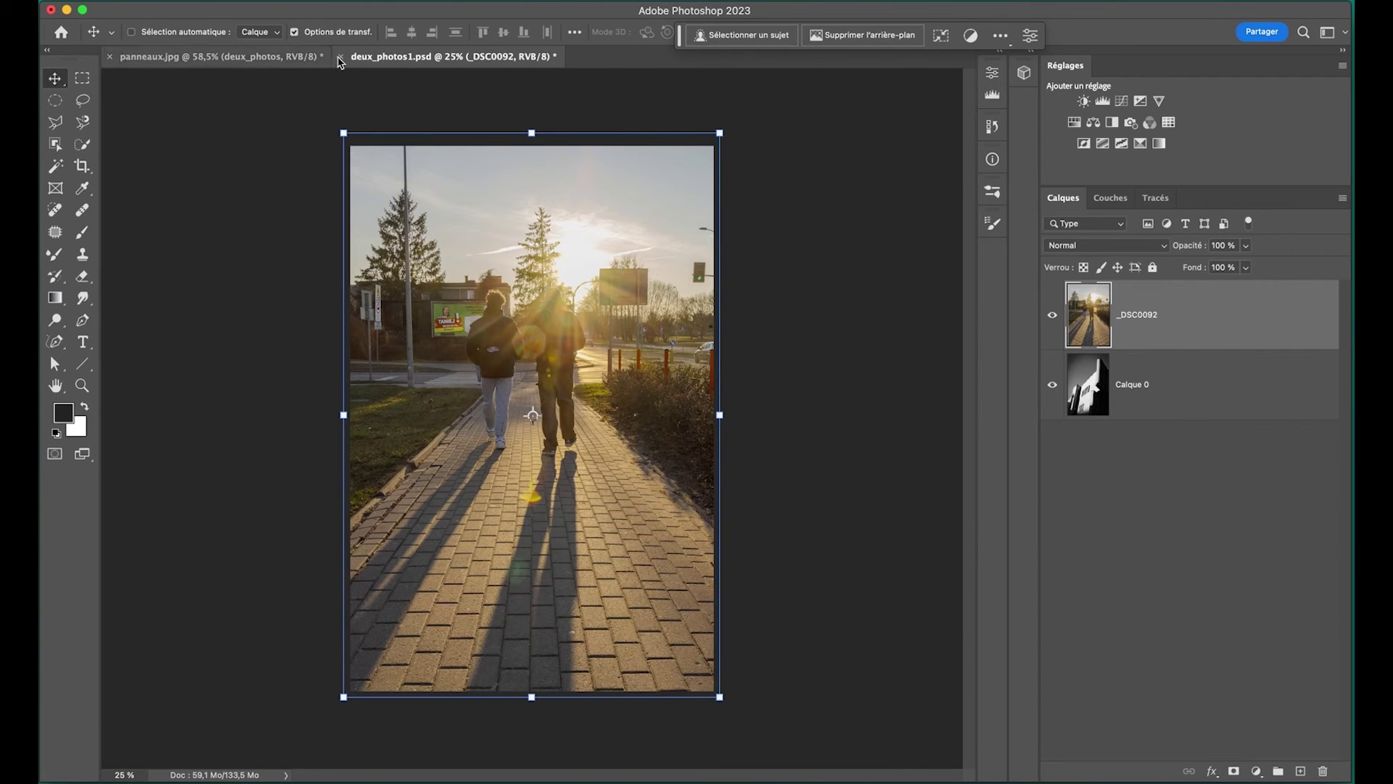
{"action": "key", "text": "super+s"}
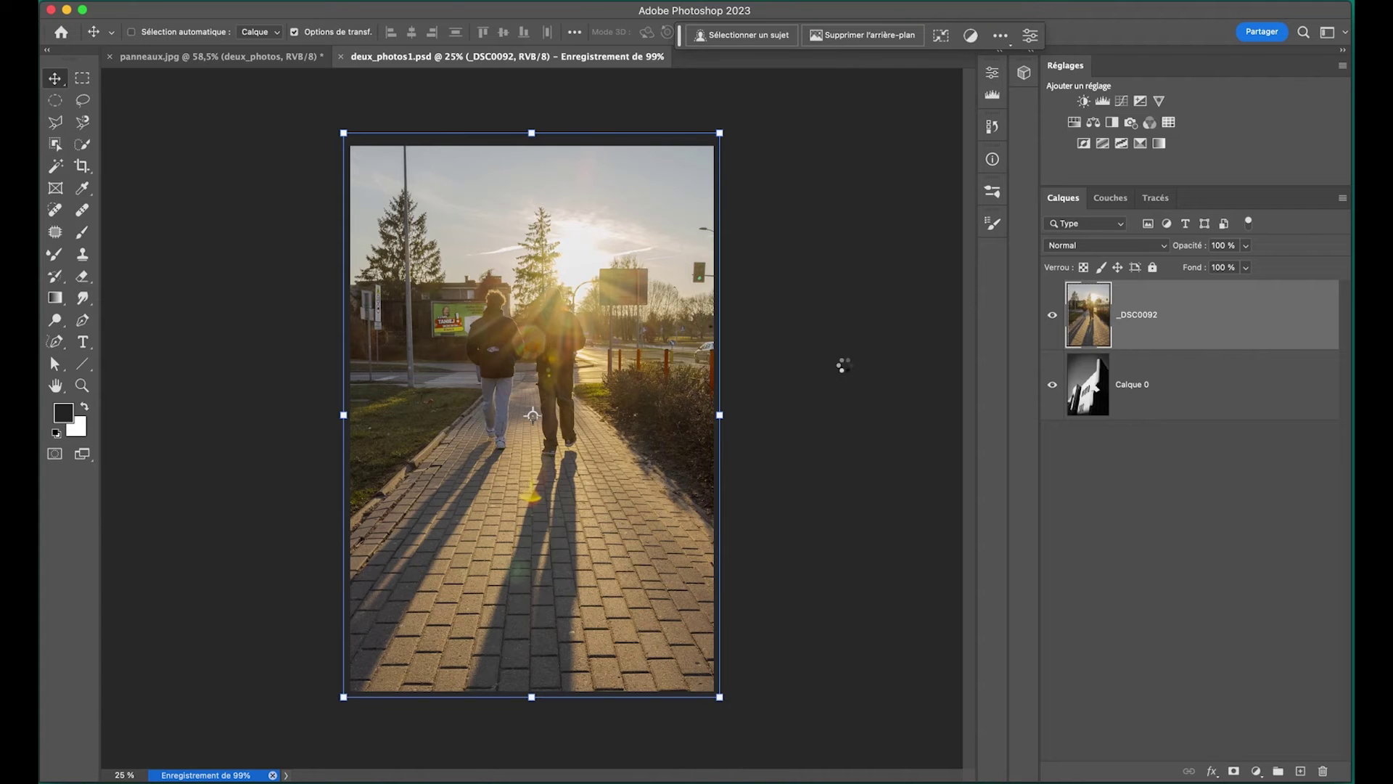
{"action": "key", "text": "super+w"}
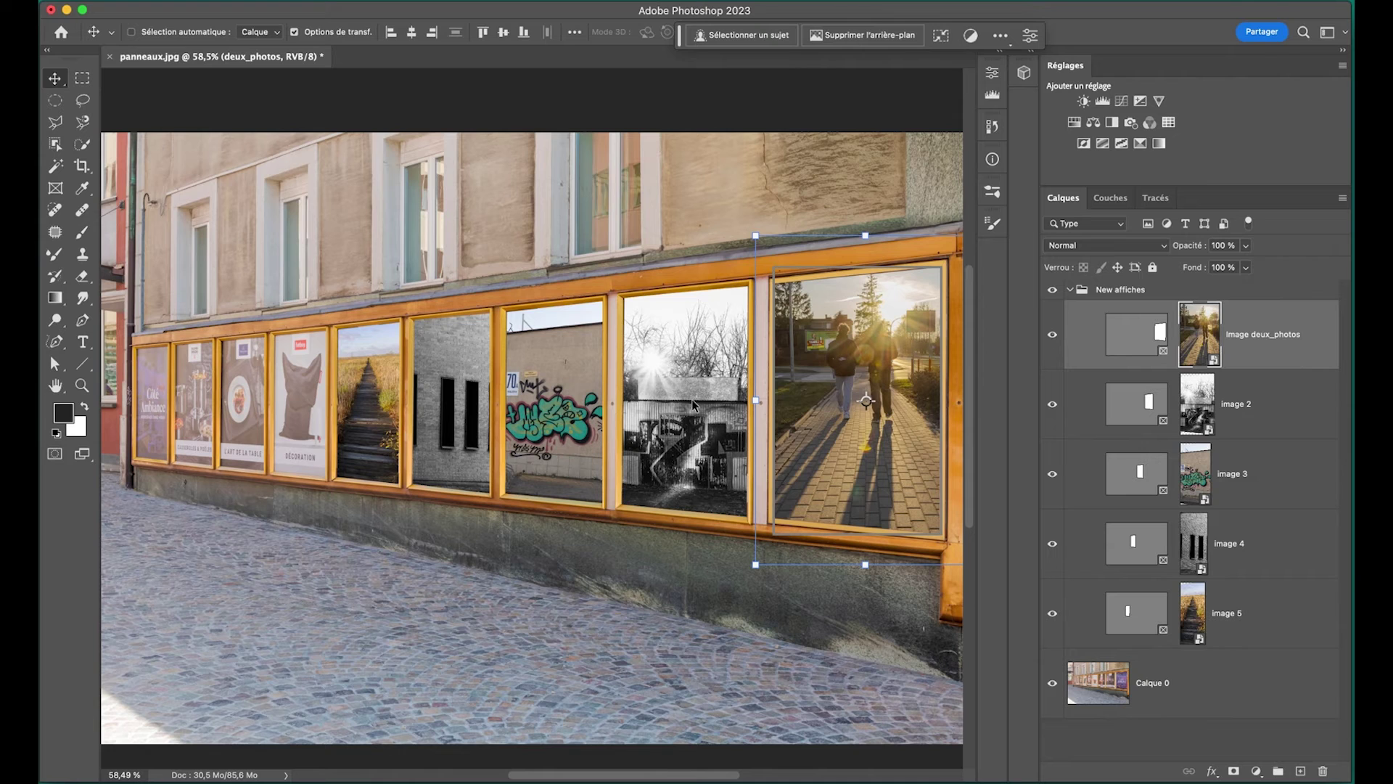
Open the embedded contents of the image 2 photo and unlock its background layer.
{"action": "left_click", "coordinate": [1194, 408]}
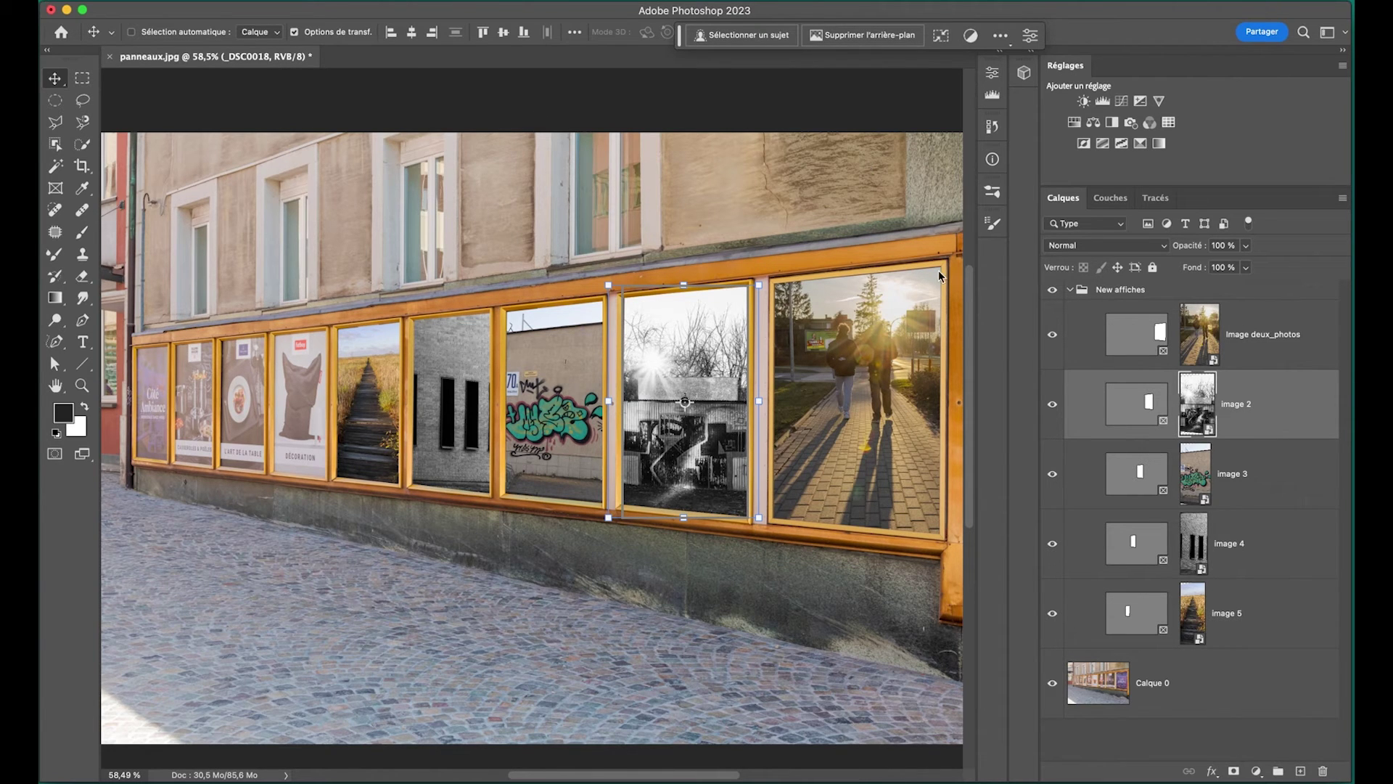
{"action": "double_click", "coordinate": [1214, 433]}
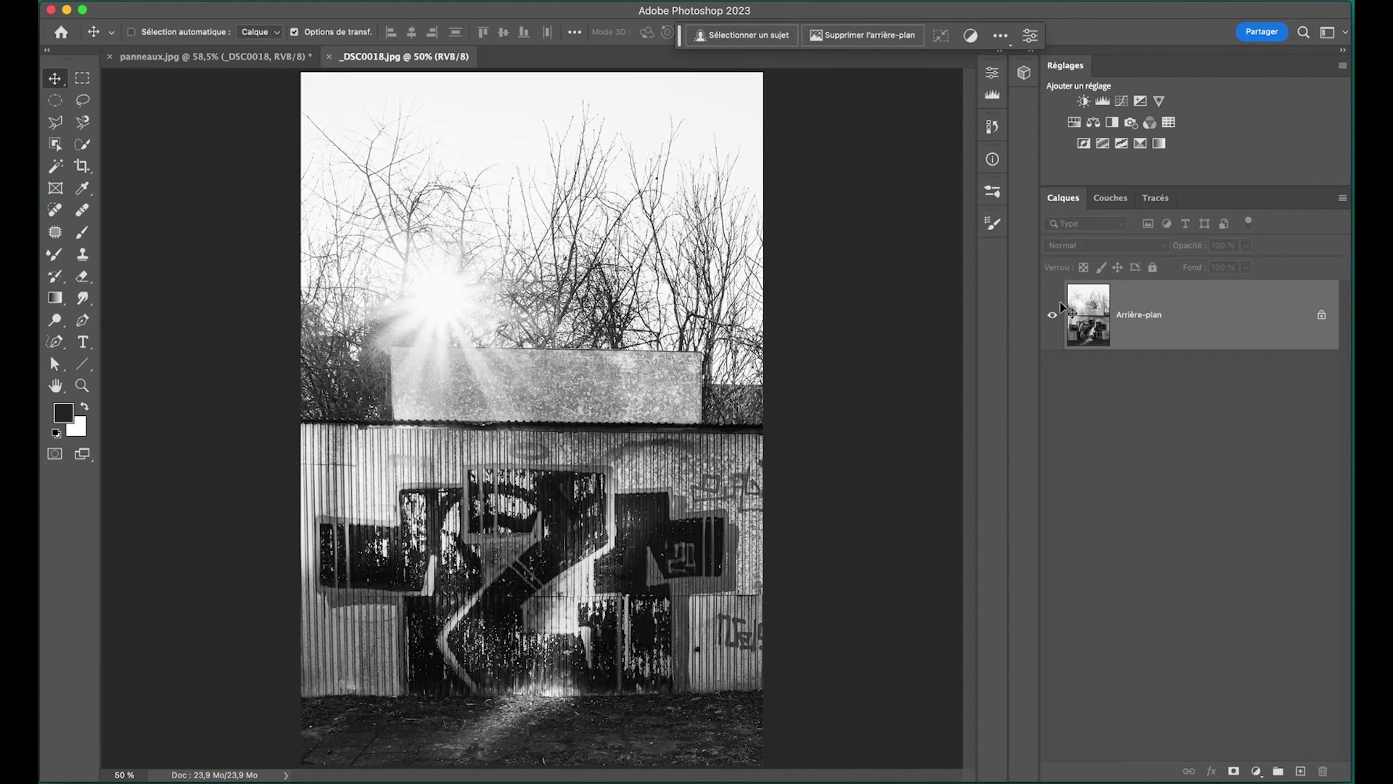
{"action": "left_click", "coordinate": [1323, 317]}
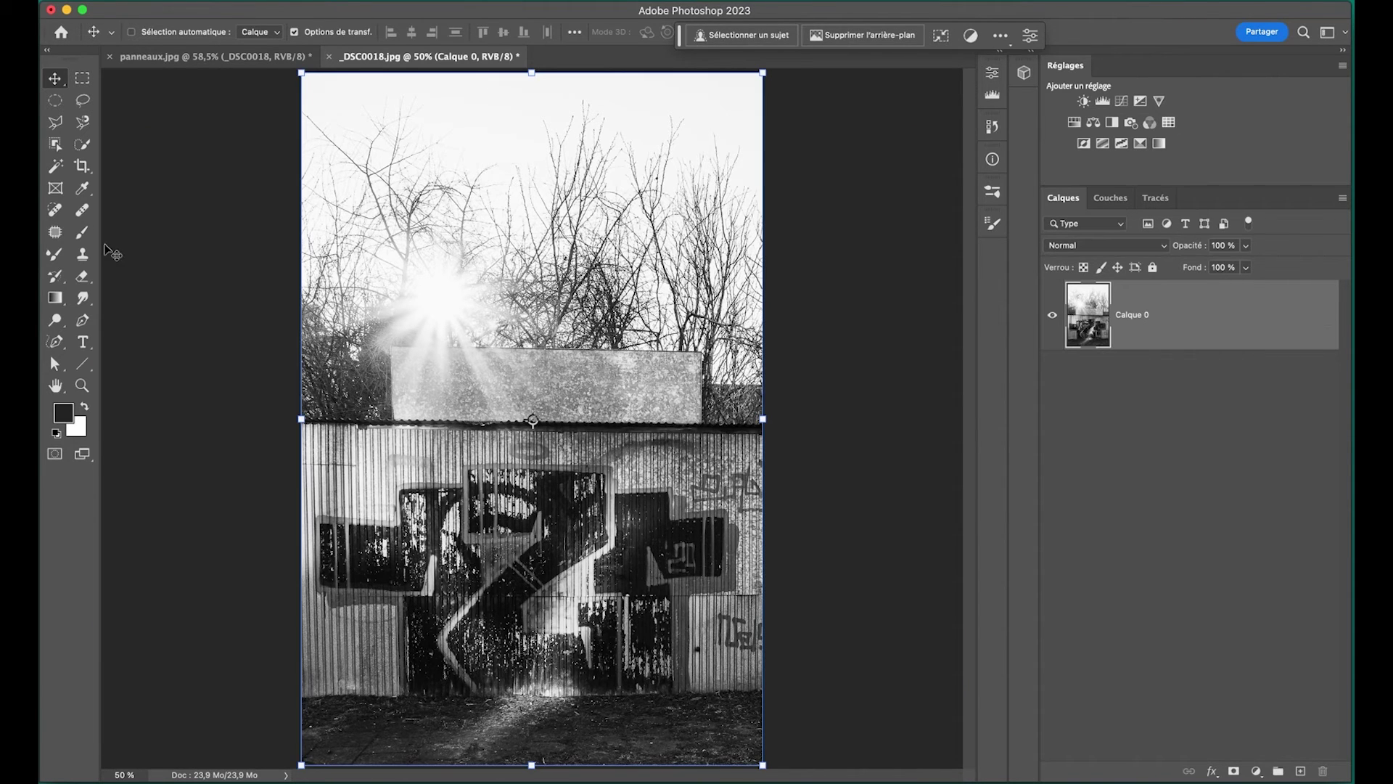
Add a 100 pt Almaq Rough text with the author's first name over the sunburst in the photo.
{"action": "left_click", "coordinate": [82, 341]}
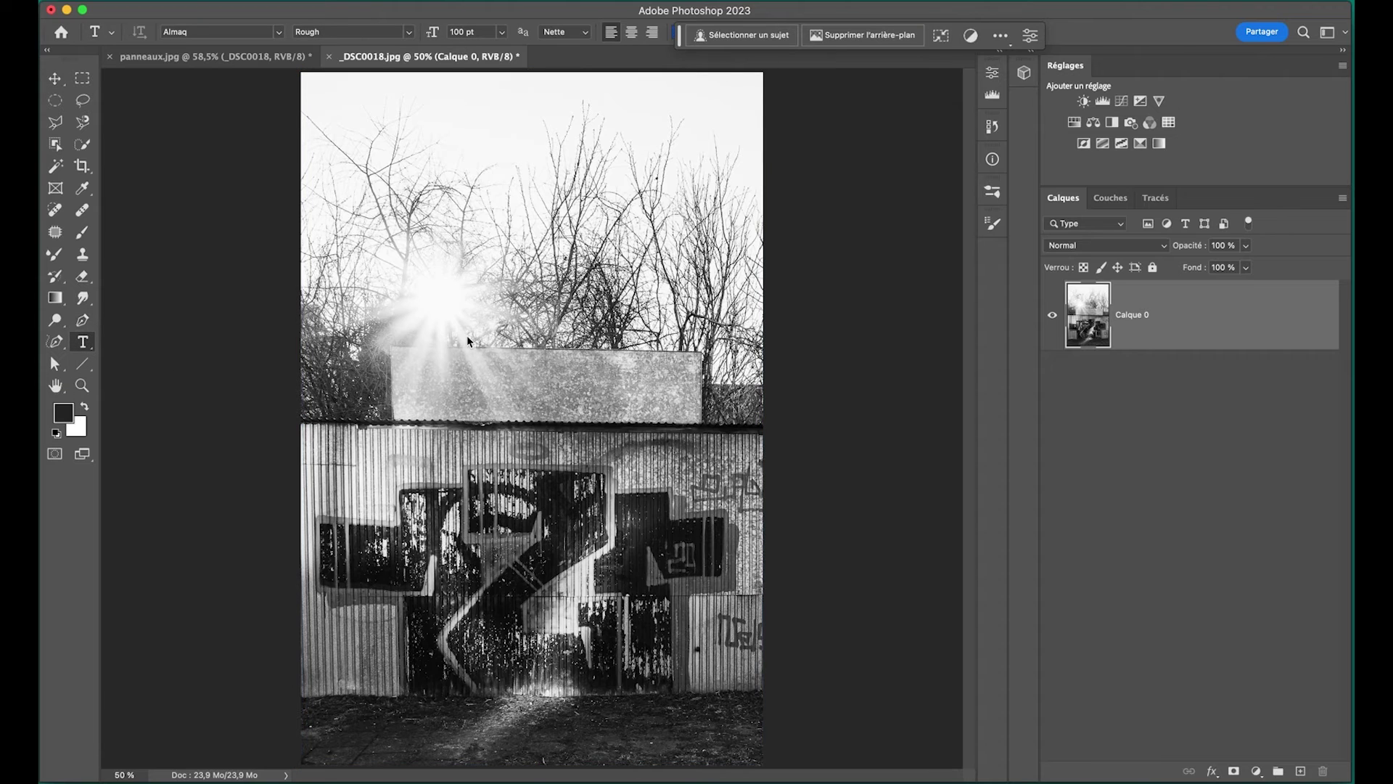
{"action": "left_click", "coordinate": [440, 305]}
{"action": "type", "text": "Bruno"}
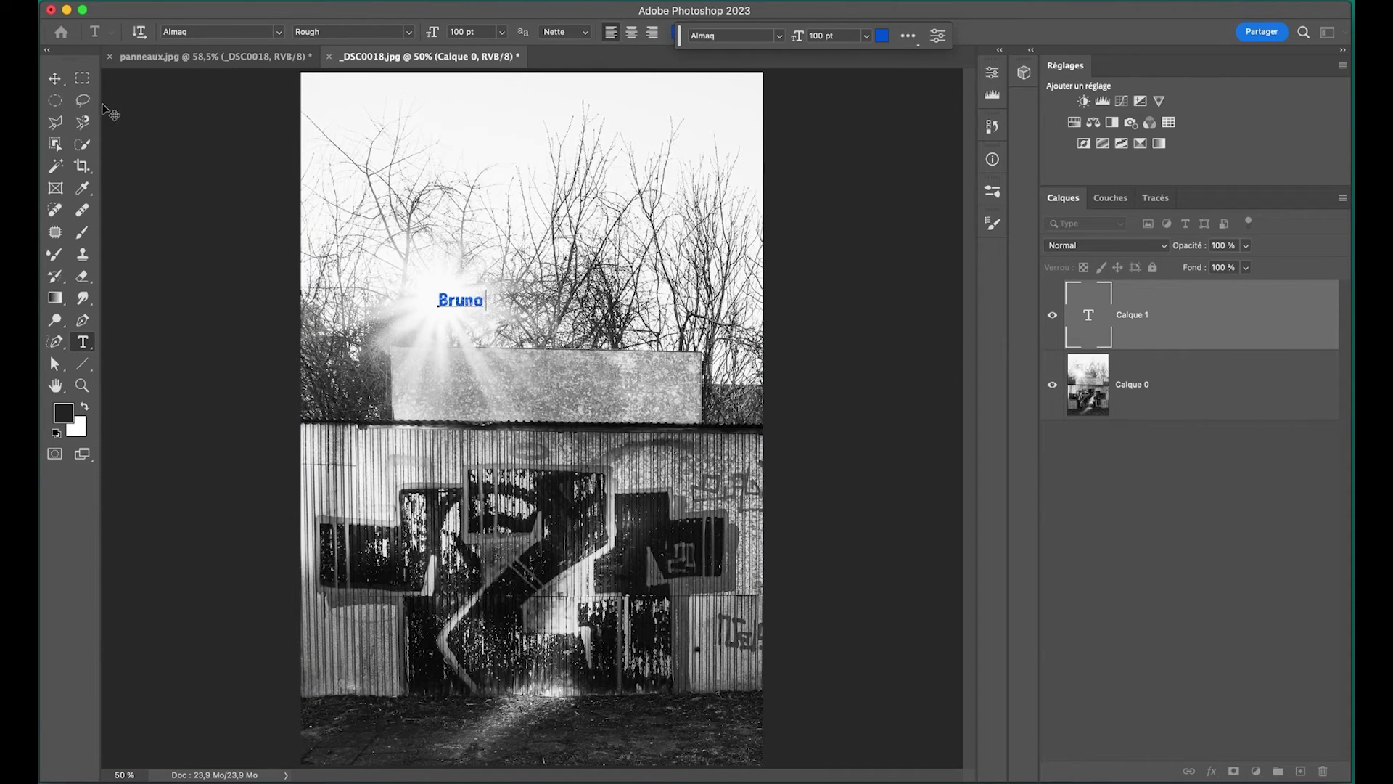
Scale the first-name text to about 792 % and centre it across the upper part of the photo.
{"action": "left_click", "coordinate": [54, 78]}
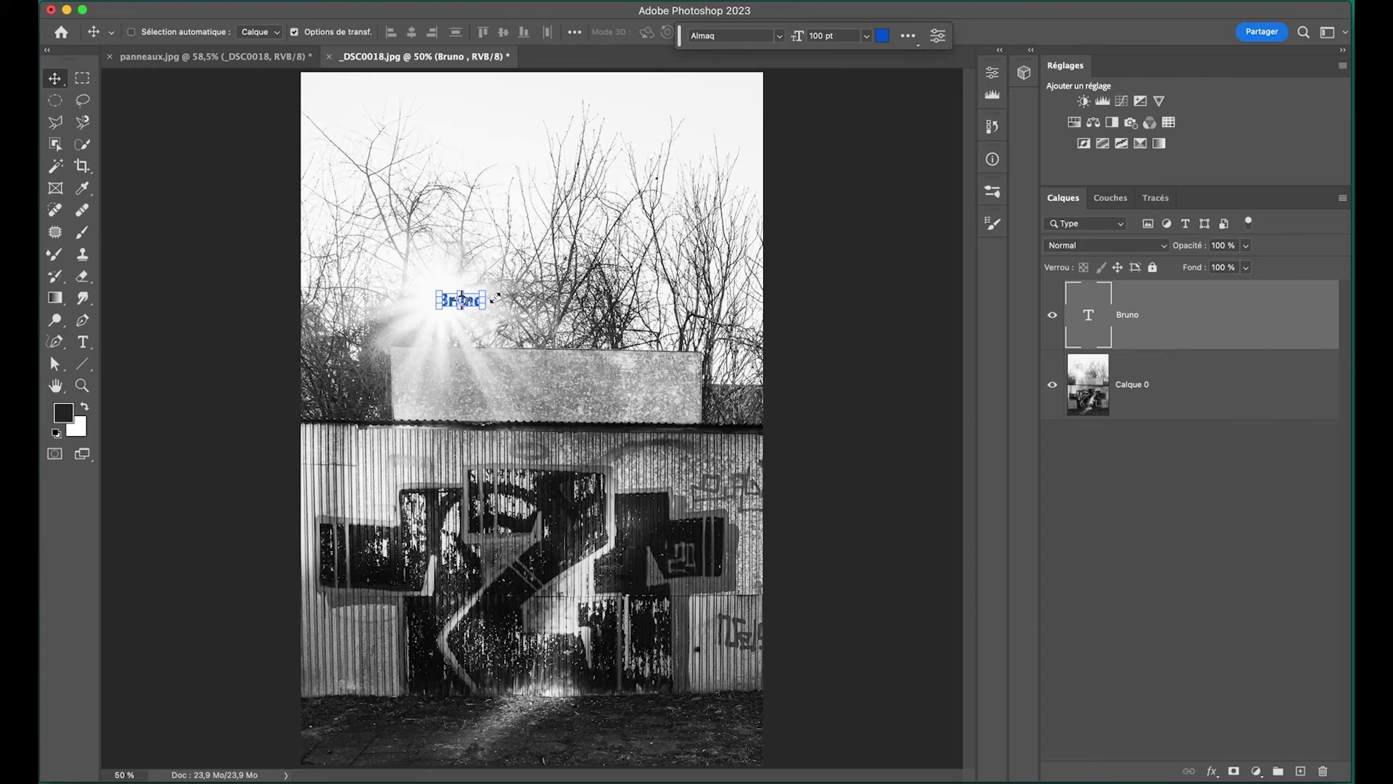
{"action": "left_click_drag", "start_coordinate": [495, 296], "coordinate": [798, 97]}
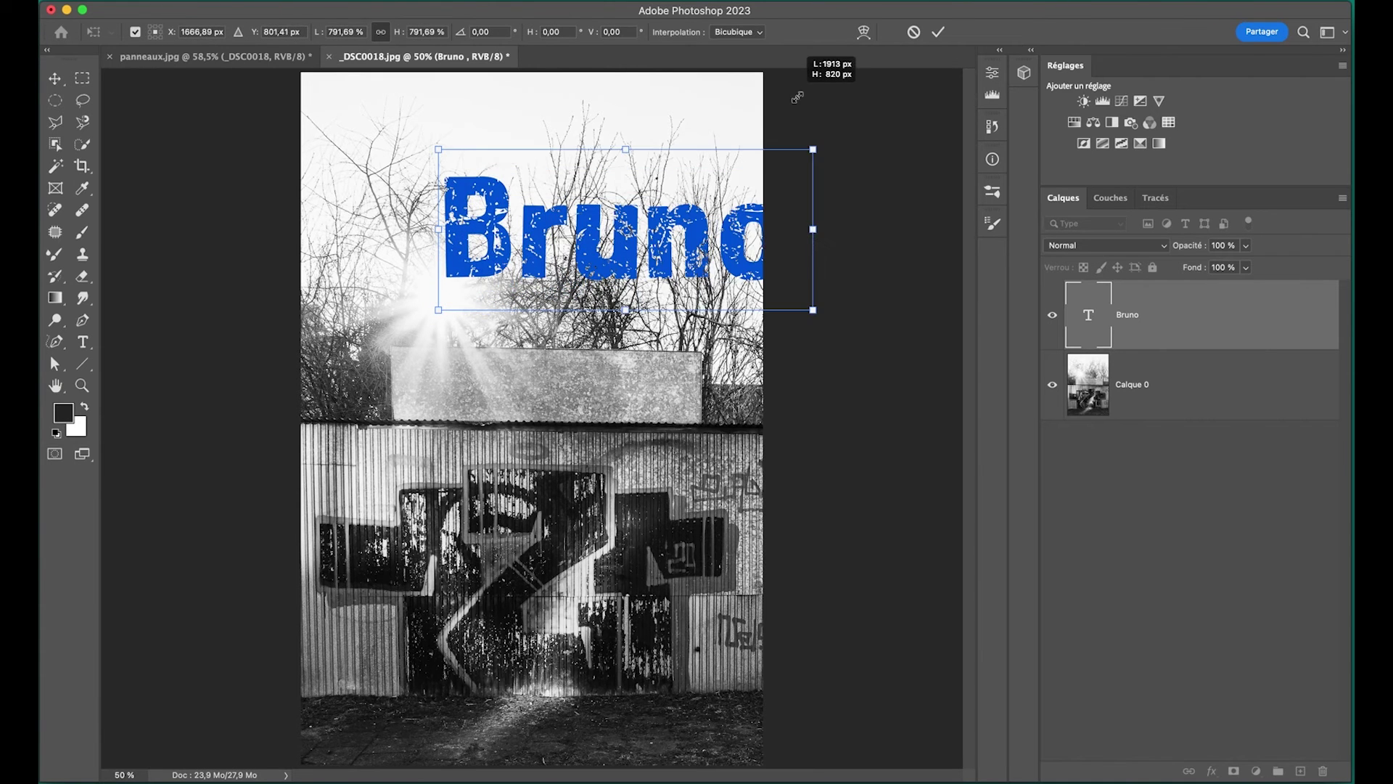
{"action": "left_click_drag", "start_coordinate": [698, 243], "coordinate": [613, 300]}
{"action": "left_click_drag", "start_coordinate": [613, 301], "coordinate": [621, 301]}
{"action": "left_click", "coordinate": [939, 32]}
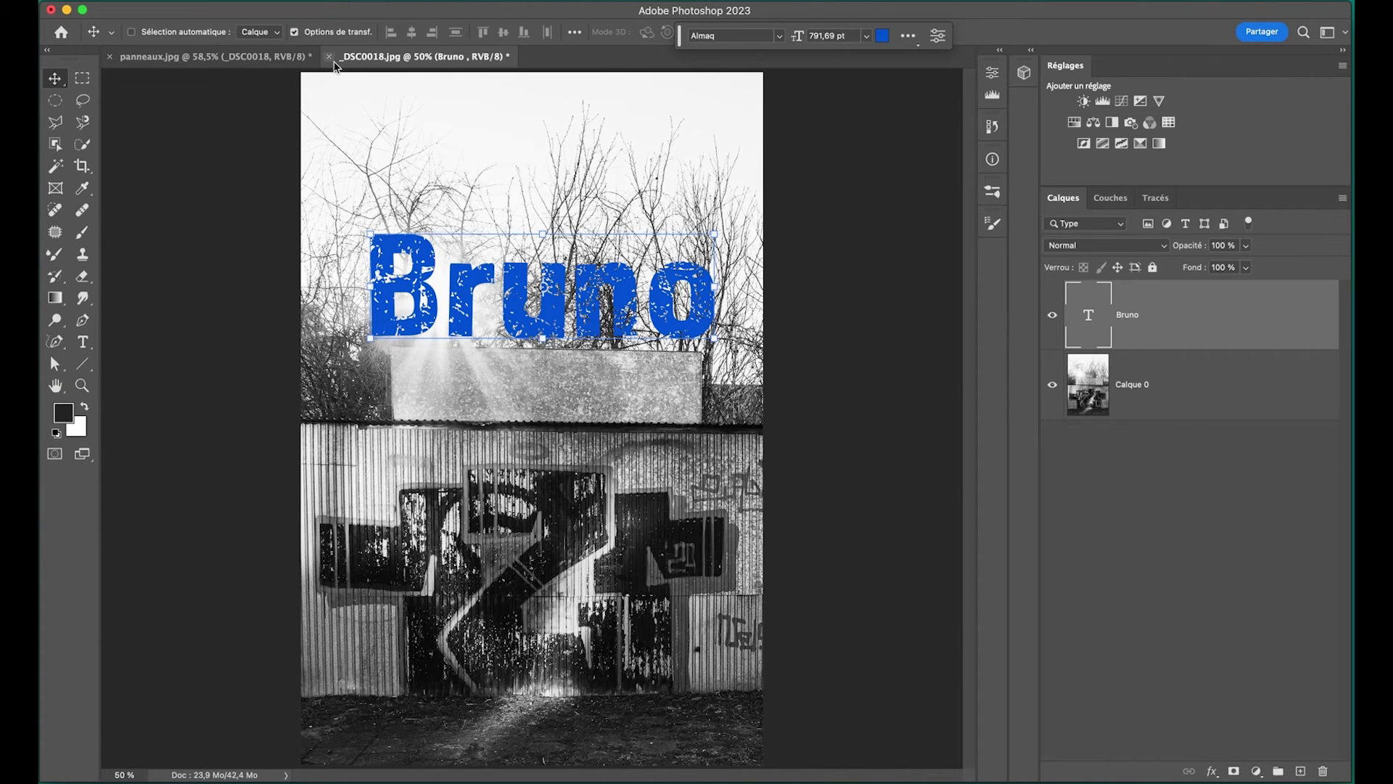
Close the edited _DSC0018 document and save it as mon_nom.psd in Photoshop format with maximised compatibility.
{"action": "key", "text": "super+q"}
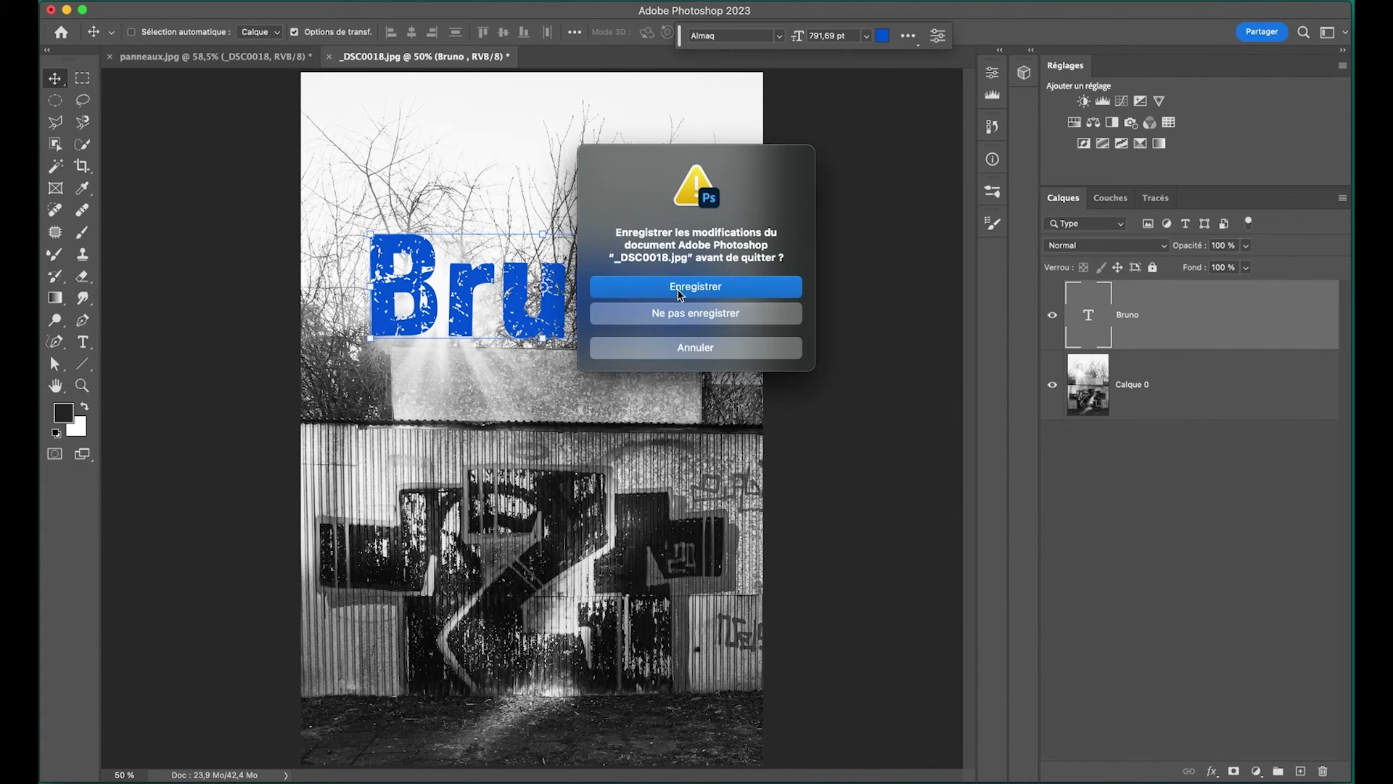
{"action": "key", "text": "Return"}
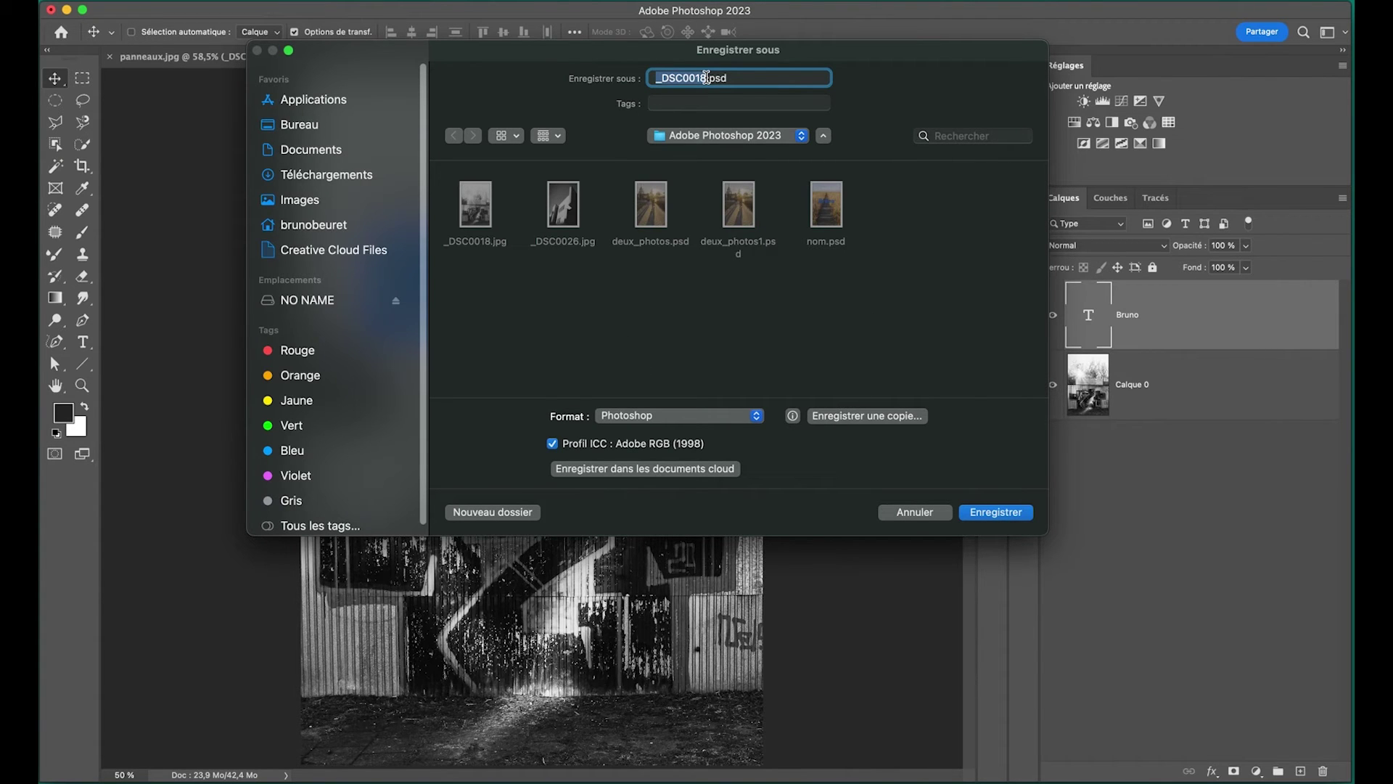
{"action": "type", "text": "mon£_nom"}
{"action": "left_click", "coordinate": [686, 76]}
{"action": "key", "text": "BackSpace"}
{"action": "key", "text": "BackSpace"}
{"action": "left_click", "coordinate": [997, 513]}
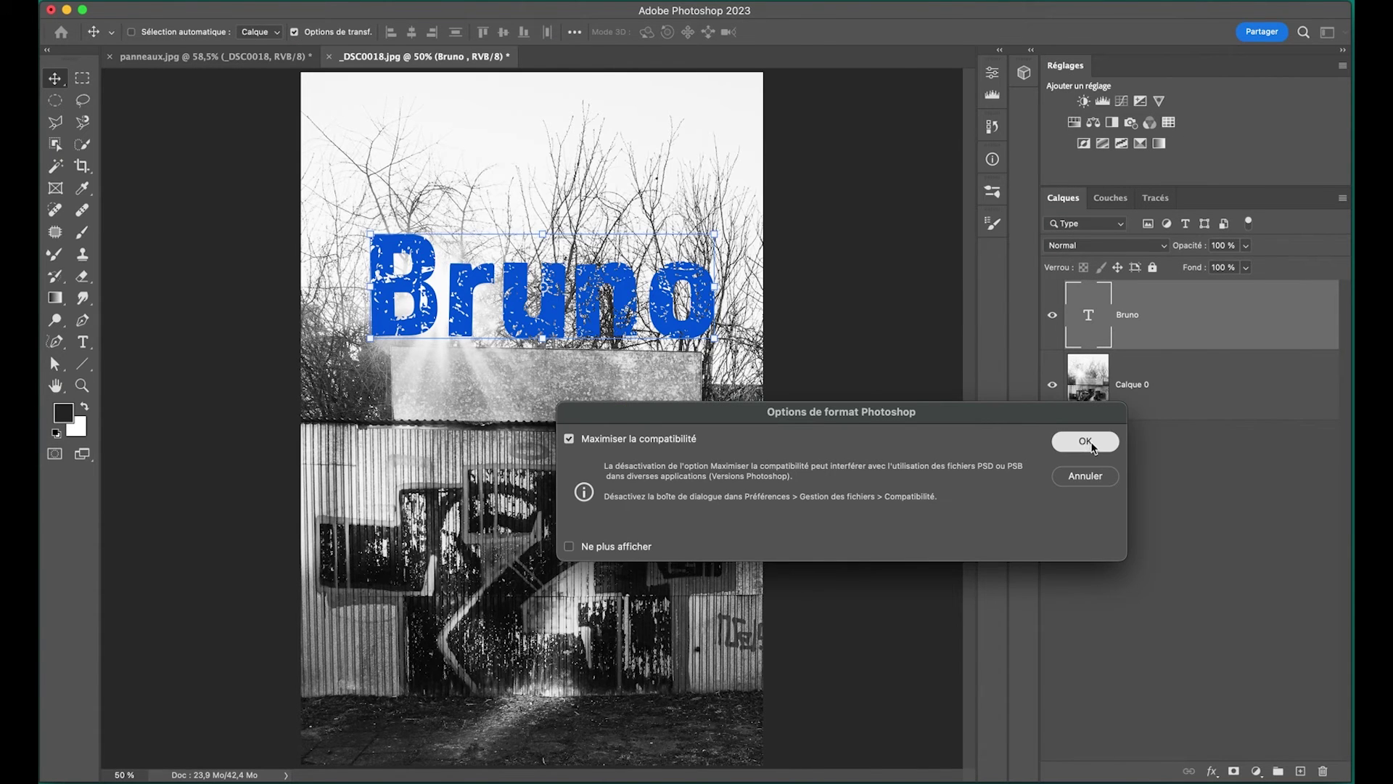
{"action": "key", "text": "Return"}
{"action": "key", "text": "ctrl+w"}
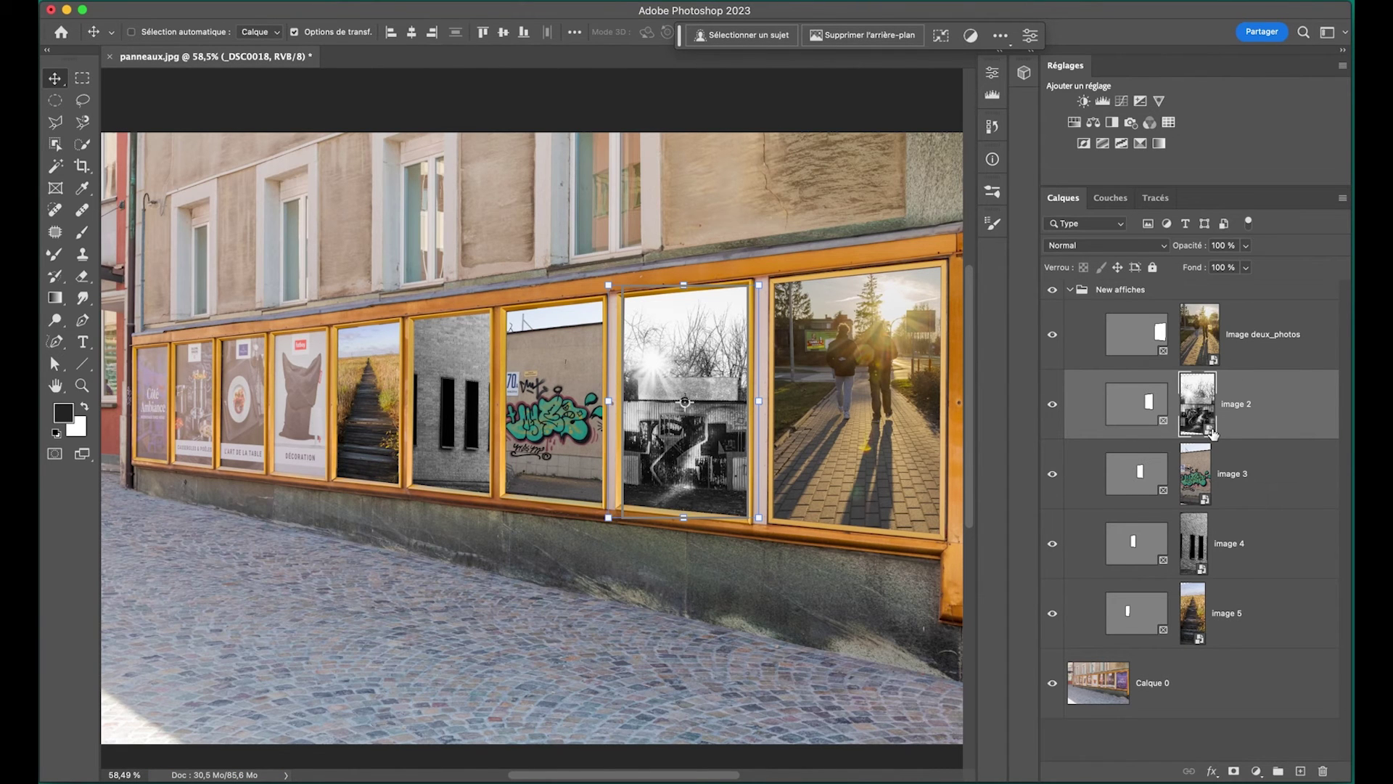
Open the contents of the image 2 photo again to check its layers, and close it.
{"action": "double_click", "coordinate": [1197, 404]}
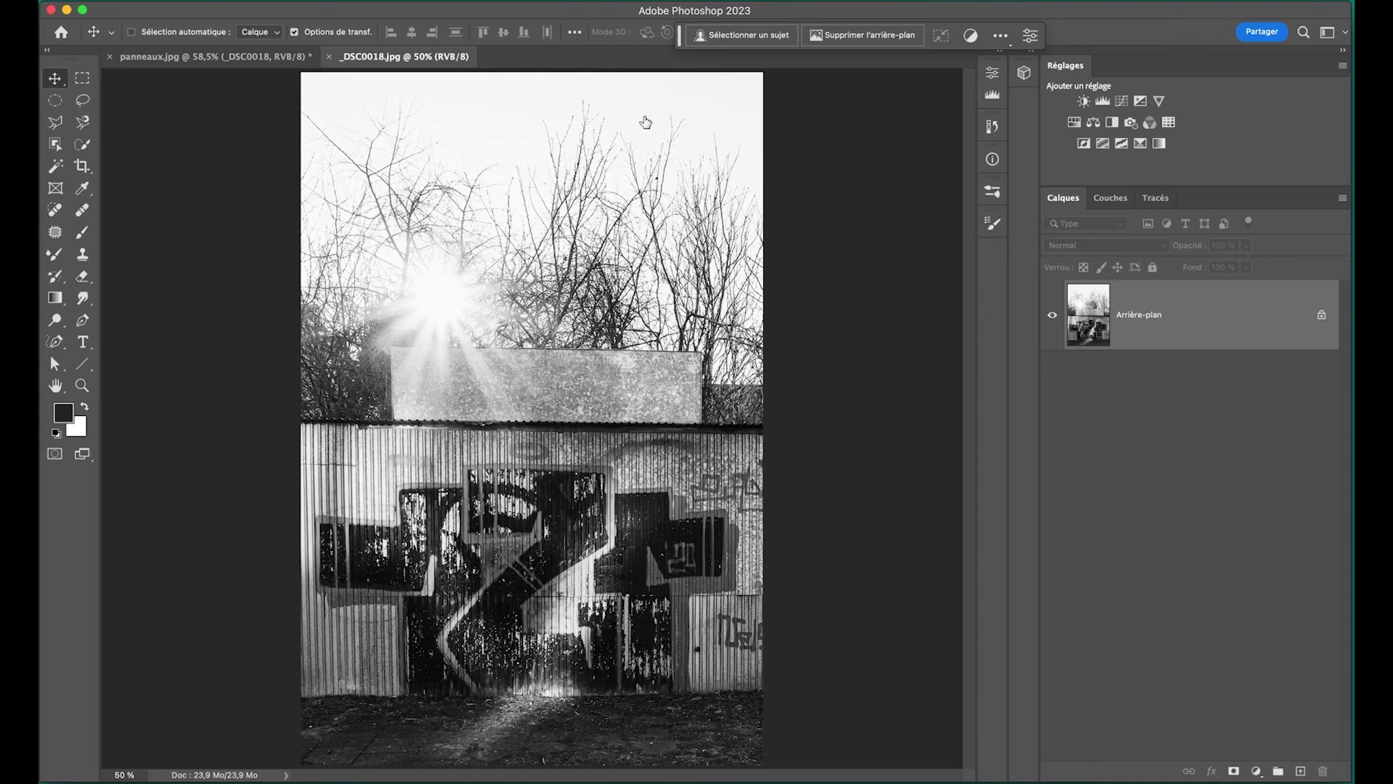
{"action": "left_click", "coordinate": [330, 57]}
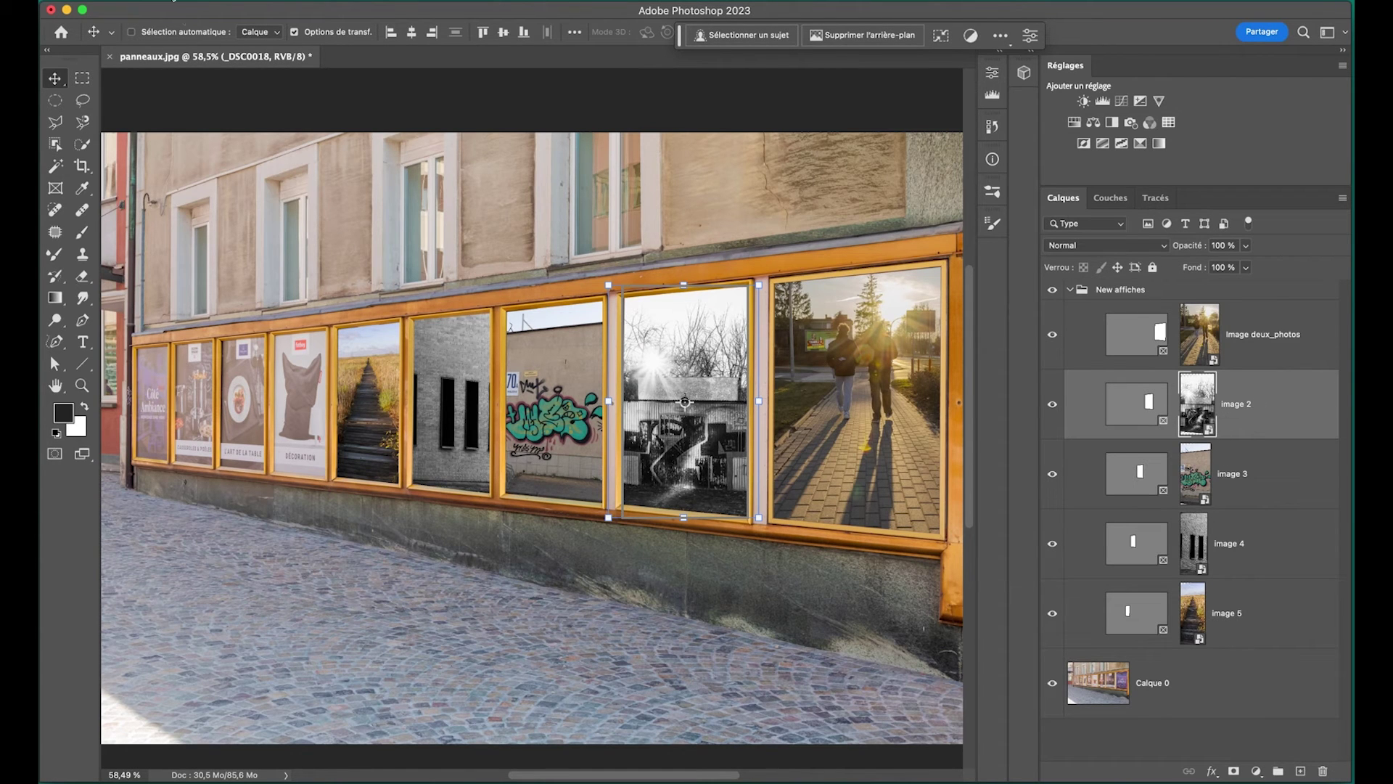
Replace the photo in the image 2 frame by placing mon_nom.psd as an embedded image.
{"action": "left_click", "coordinate": [215, 2]}
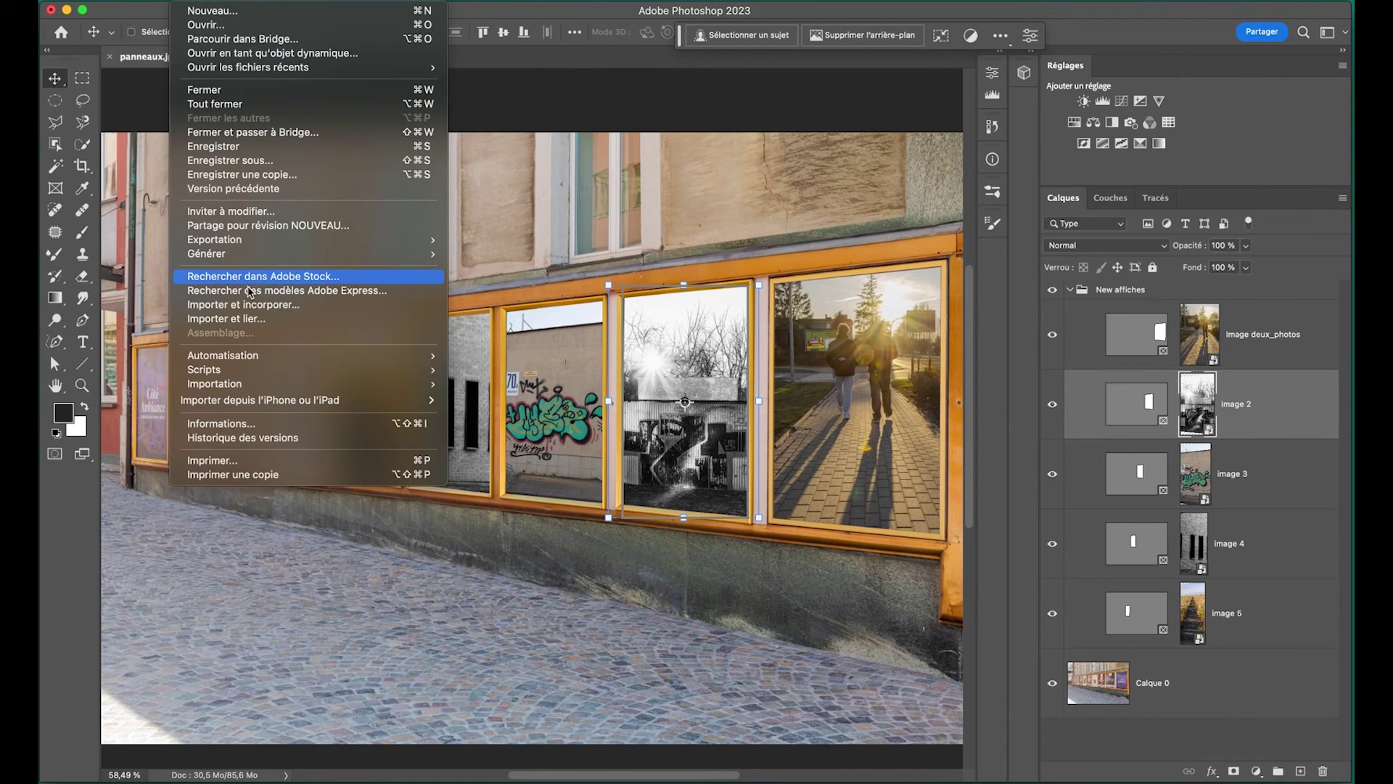
{"action": "left_click", "coordinate": [249, 308]}
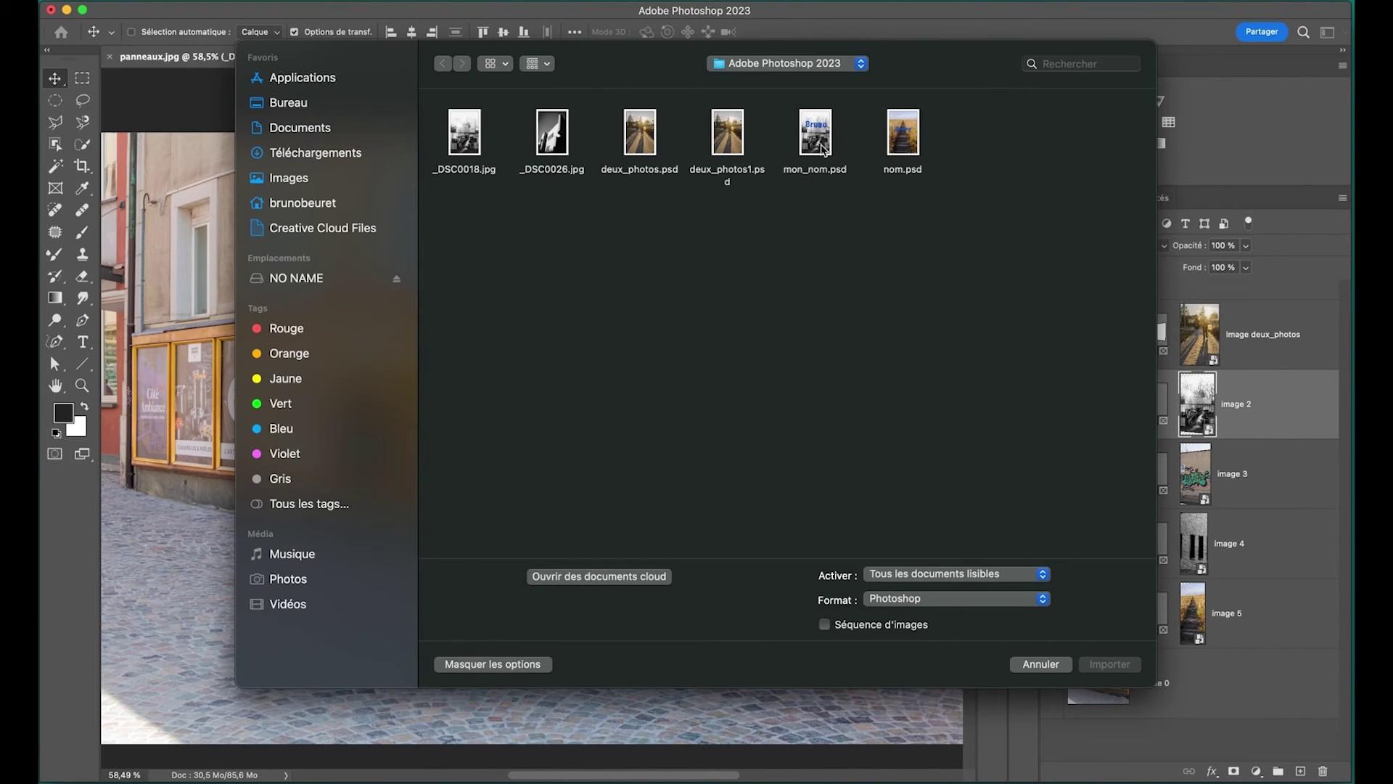
{"action": "double_click", "coordinate": [822, 149]}
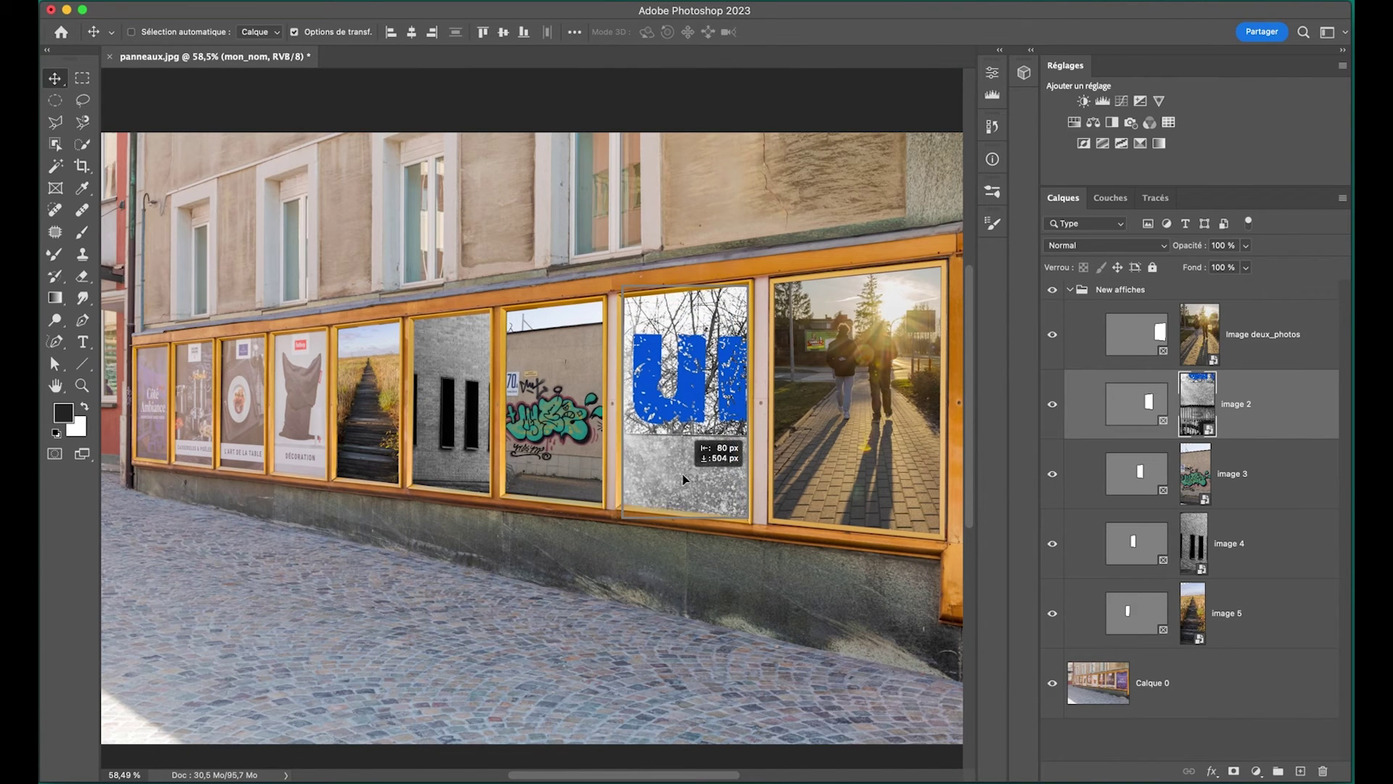
Scale down and position the placed mon_nom image to fit the image 2 poster frame.
{"action": "left_click_drag", "start_coordinate": [938, 519], "coordinate": [795, 521]}
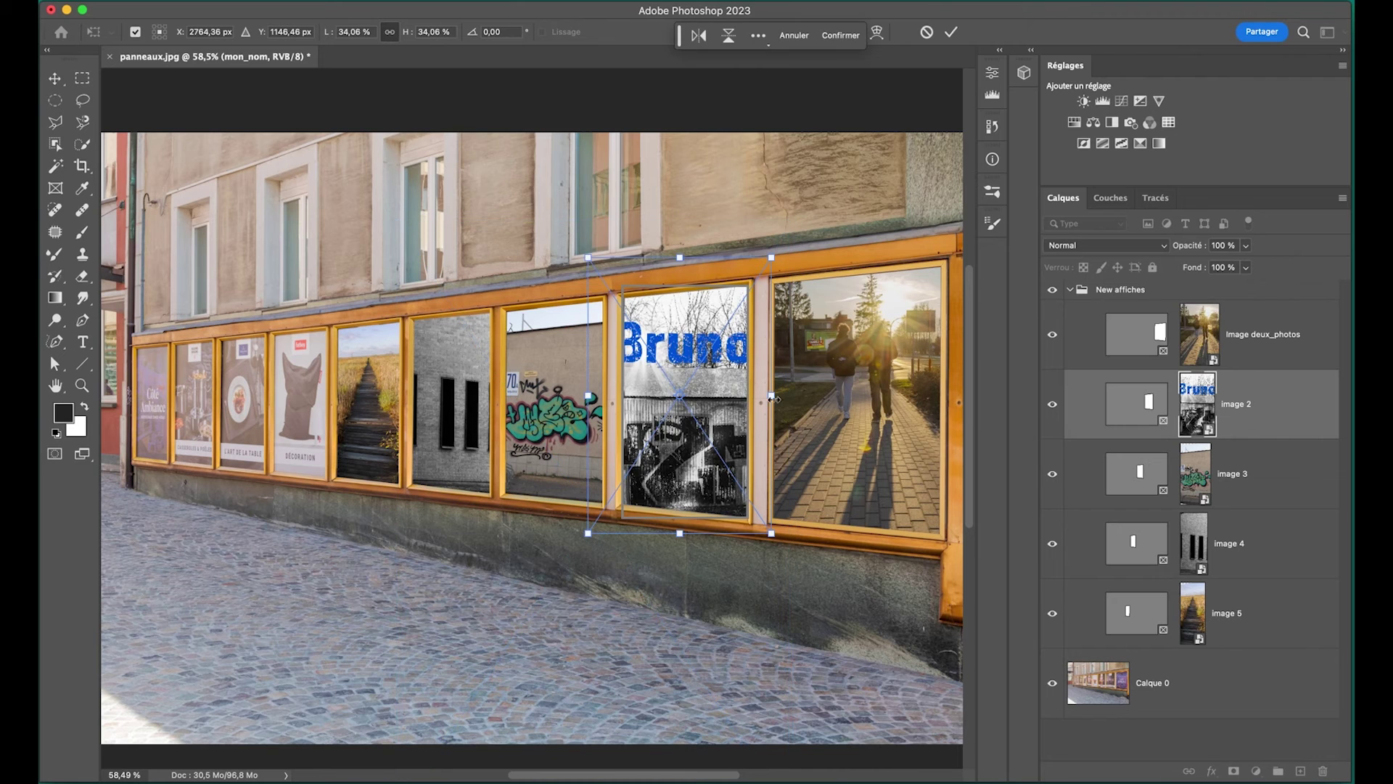
{"action": "left_click_drag", "start_coordinate": [774, 399], "coordinate": [756, 398]}
{"action": "left_click_drag", "start_coordinate": [604, 402], "coordinate": [620, 403]}
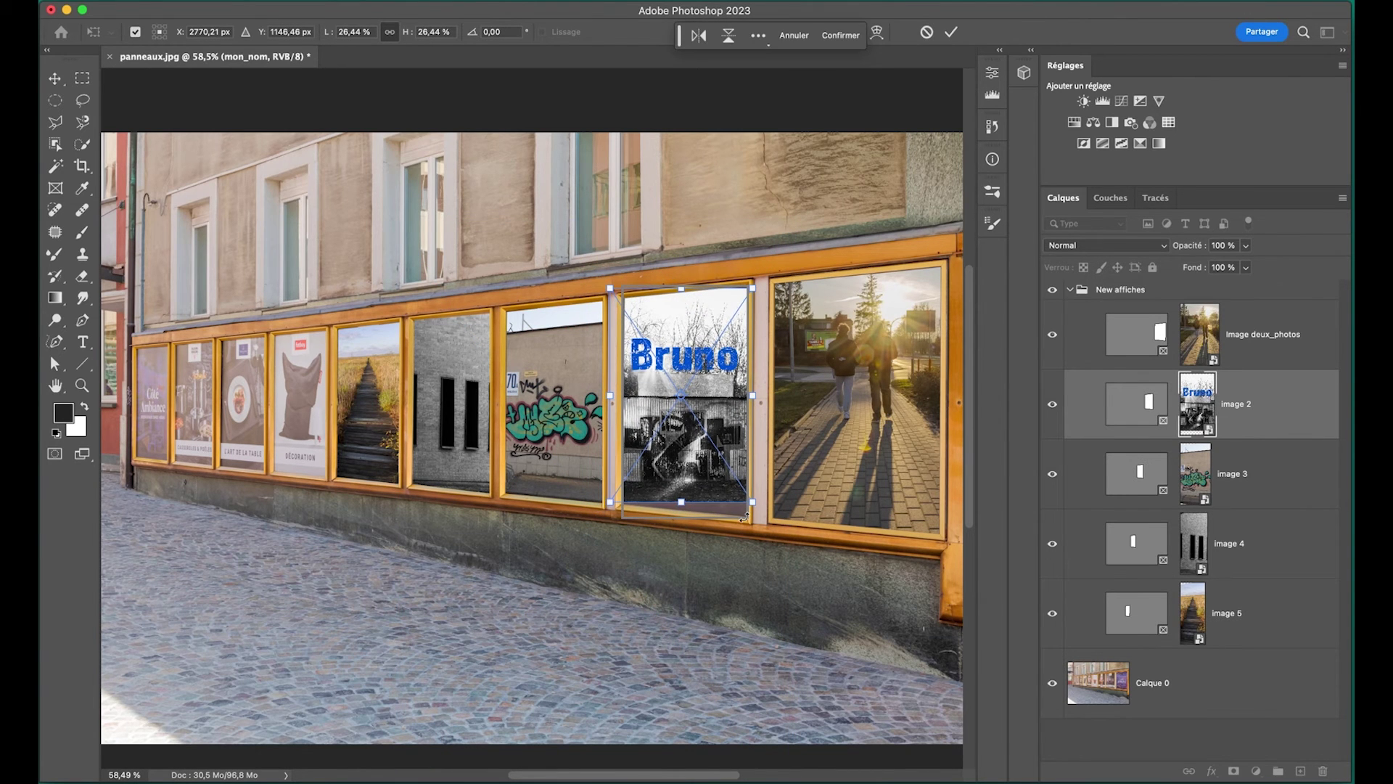
{"action": "left_click", "coordinate": [952, 32]}
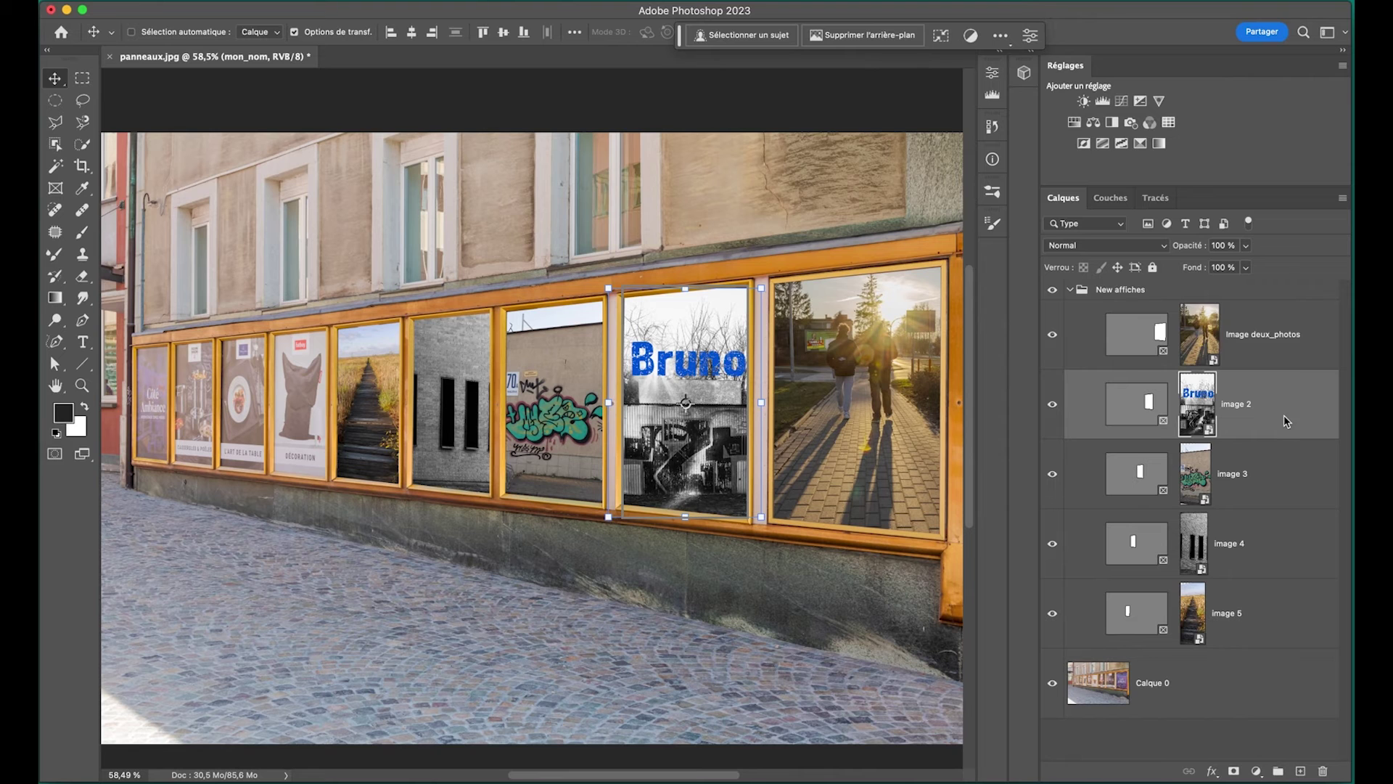
Hide the text layer in the embedded mon_nom contents of image 2, saving the document on closing.
{"action": "double_click", "coordinate": [1215, 435]}
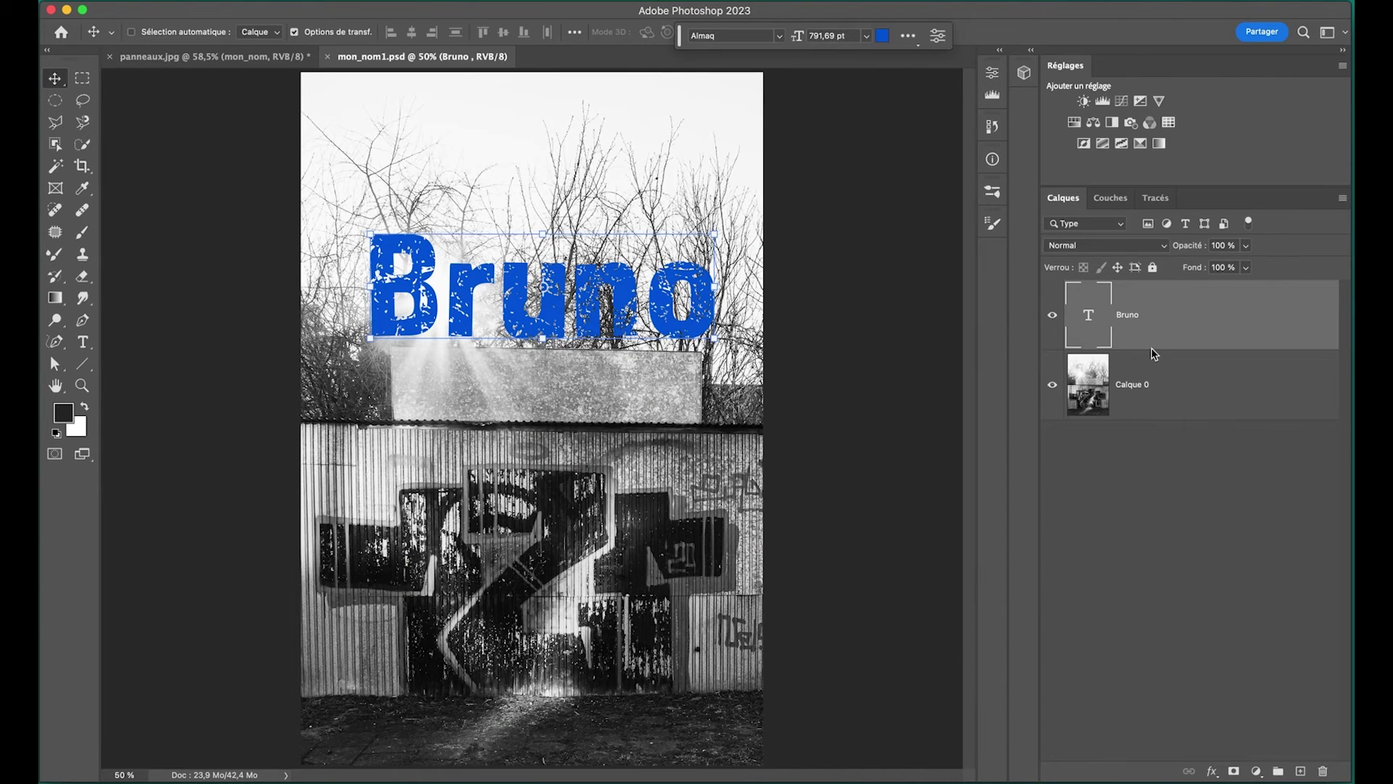
{"action": "left_click", "coordinate": [1052, 315]}
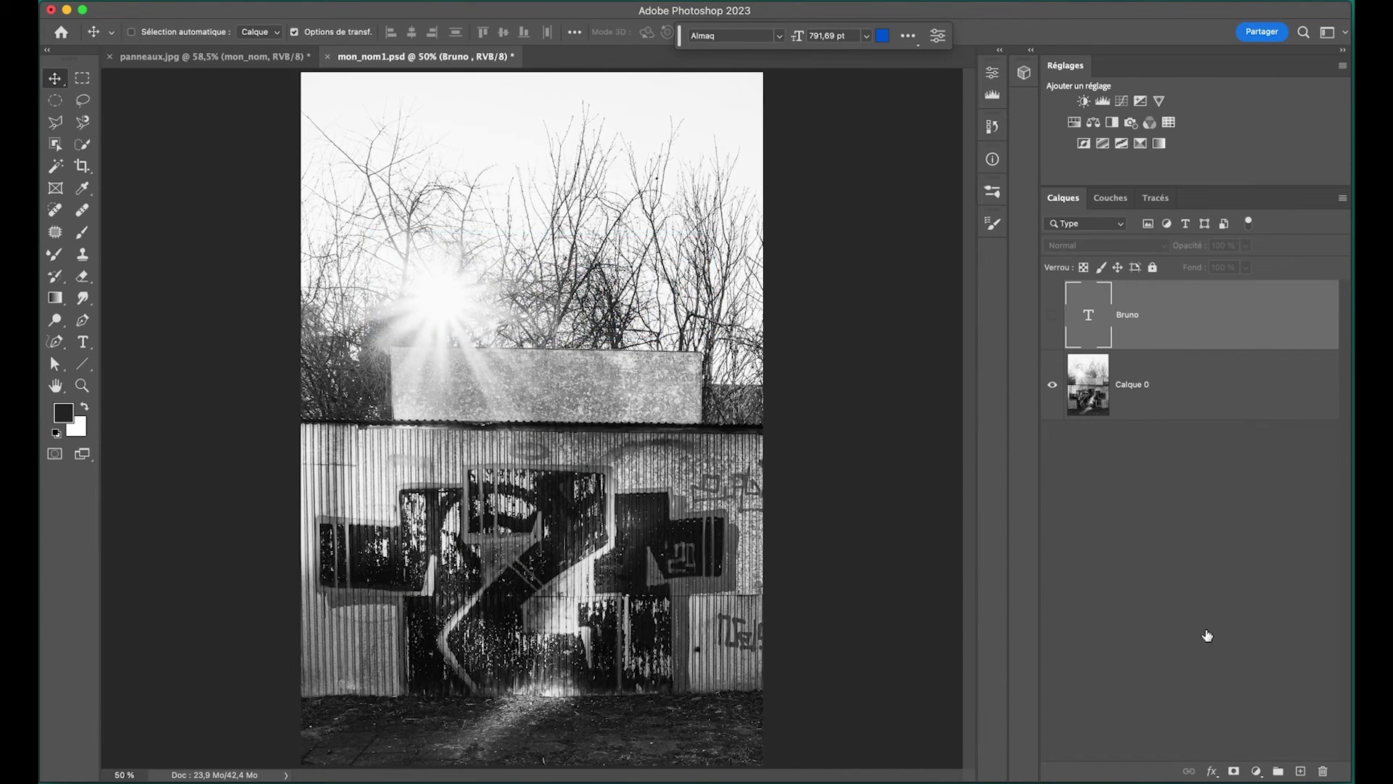
{"action": "left_click", "coordinate": [327, 57]}
{"action": "left_click", "coordinate": [708, 292]}
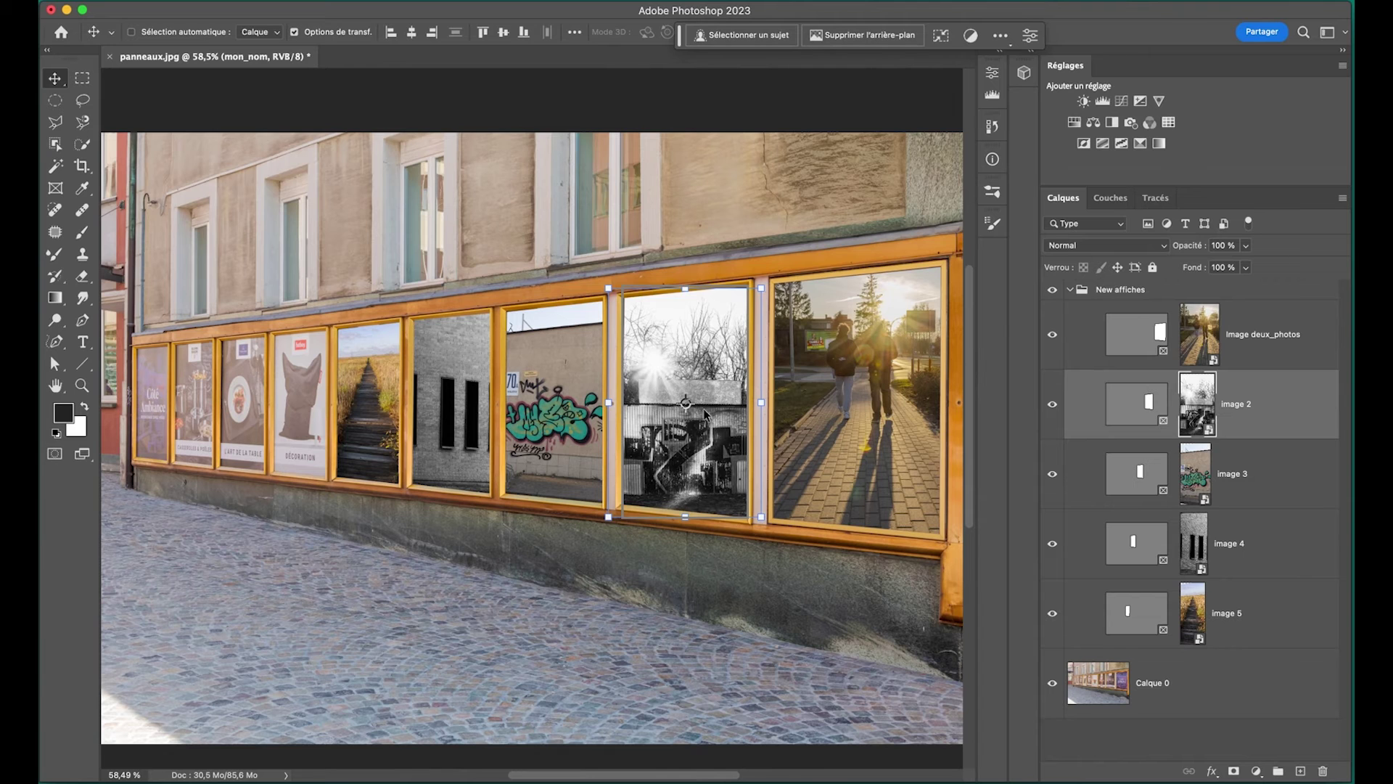
In the image 2 photo's embedded contents, show the text layer and duplicate it just below the original, saving the document on closing.
{"action": "double_click", "coordinate": [1206, 429]}
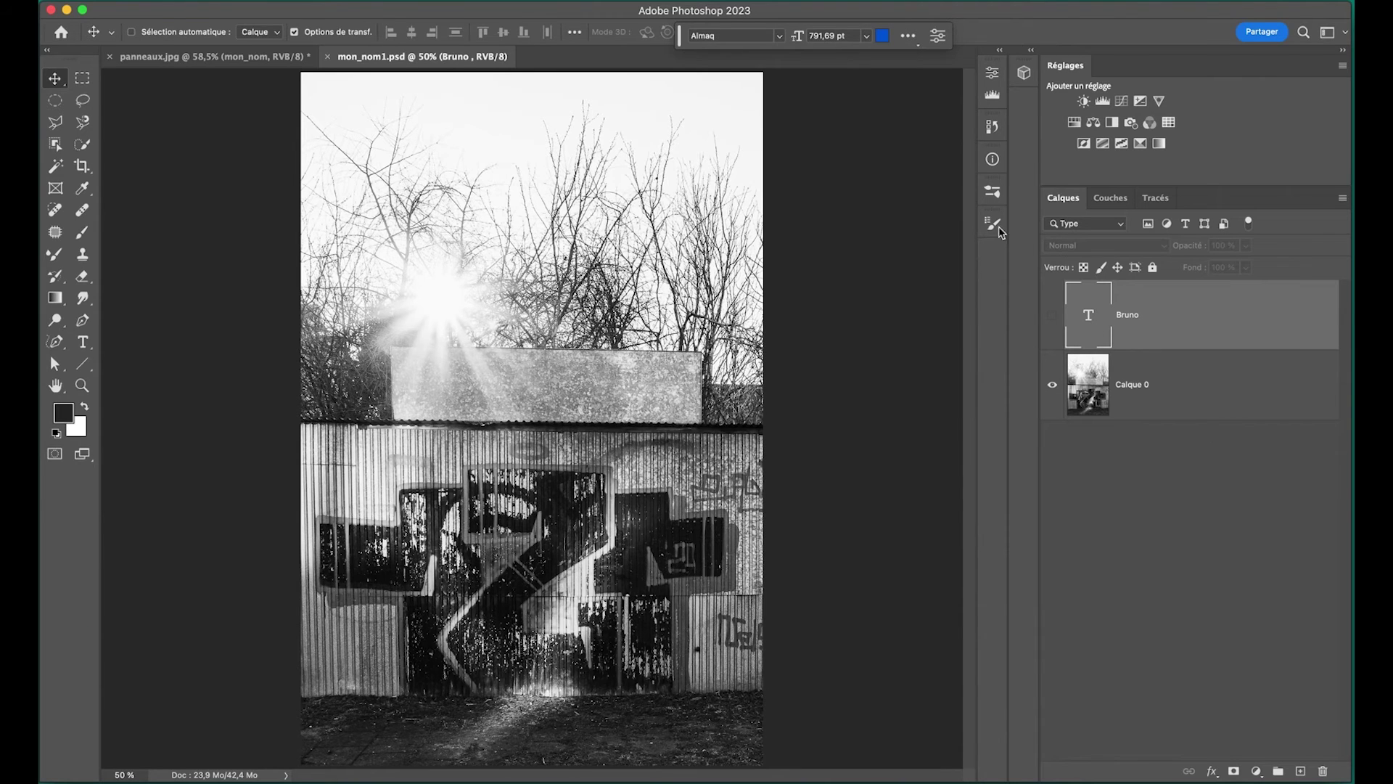
{"action": "left_click", "coordinate": [1053, 316]}
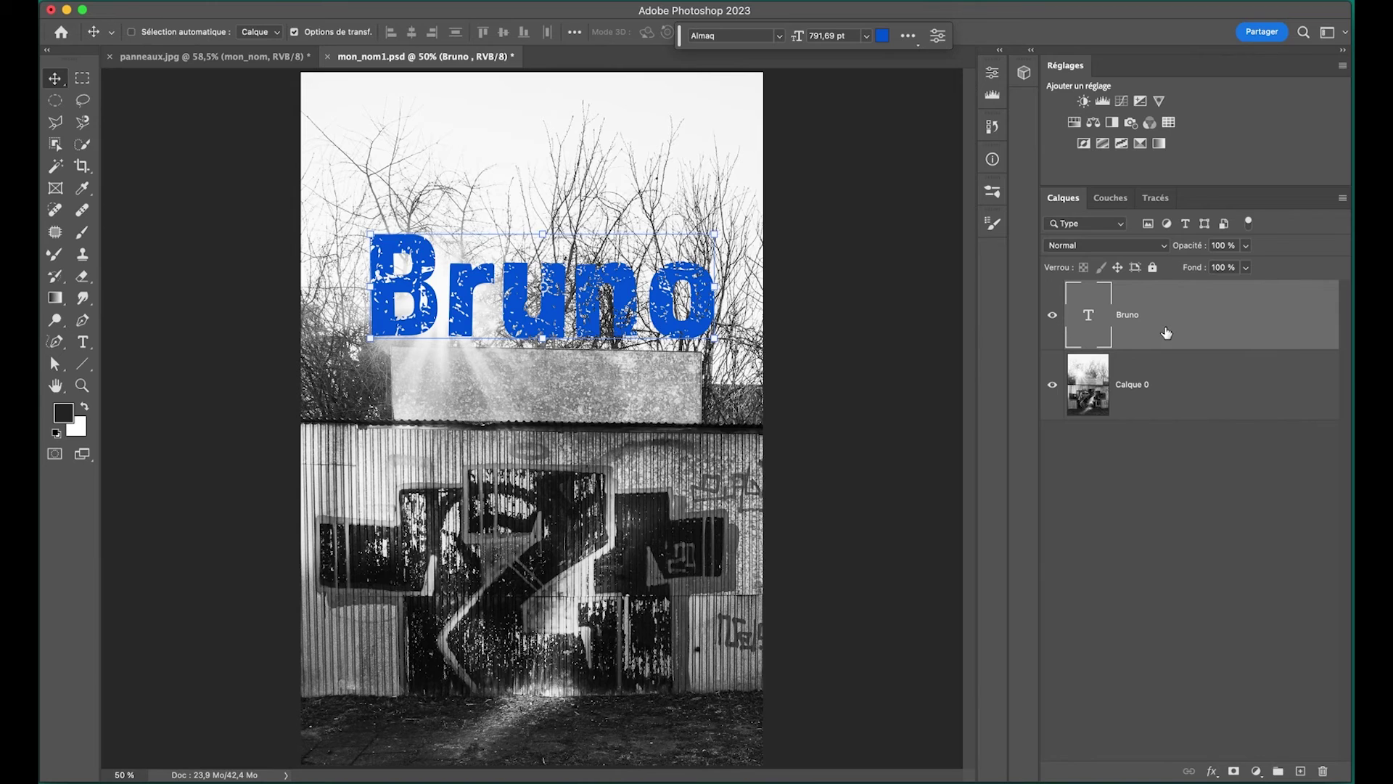
{"action": "left_click_drag", "start_coordinate": [1195, 321], "coordinate": [1196, 363]}
{"action": "left_click_drag", "start_coordinate": [643, 309], "coordinate": [641, 430]}
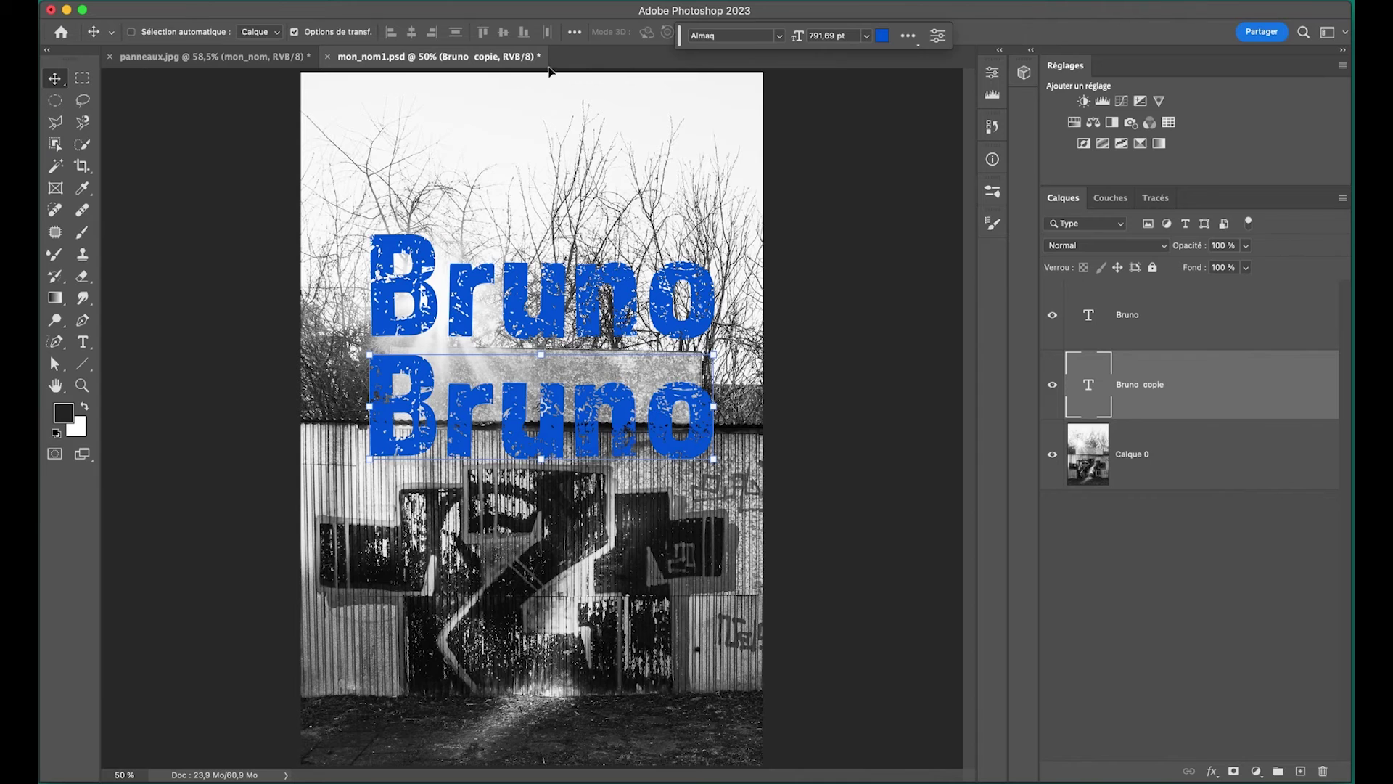
{"action": "left_click", "coordinate": [328, 58]}
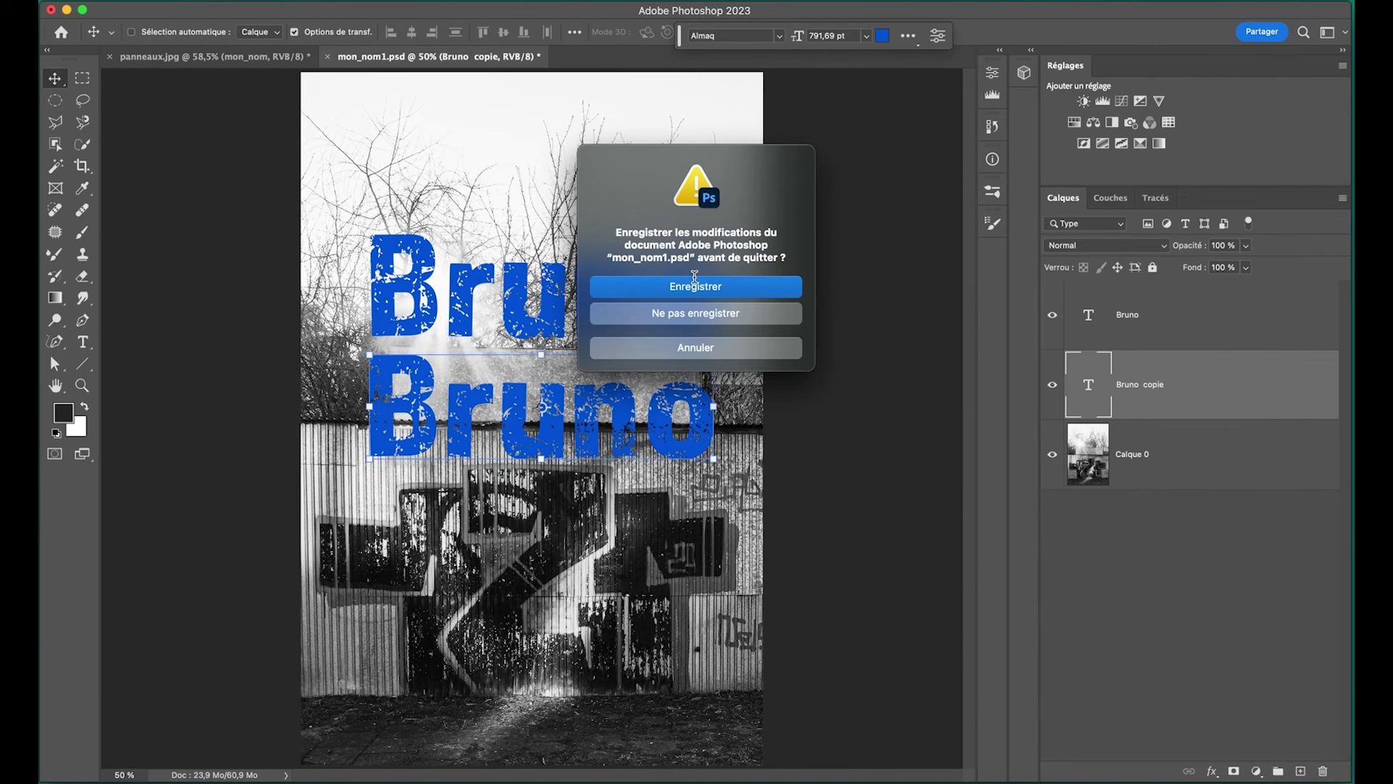
{"action": "left_click", "coordinate": [699, 291]}
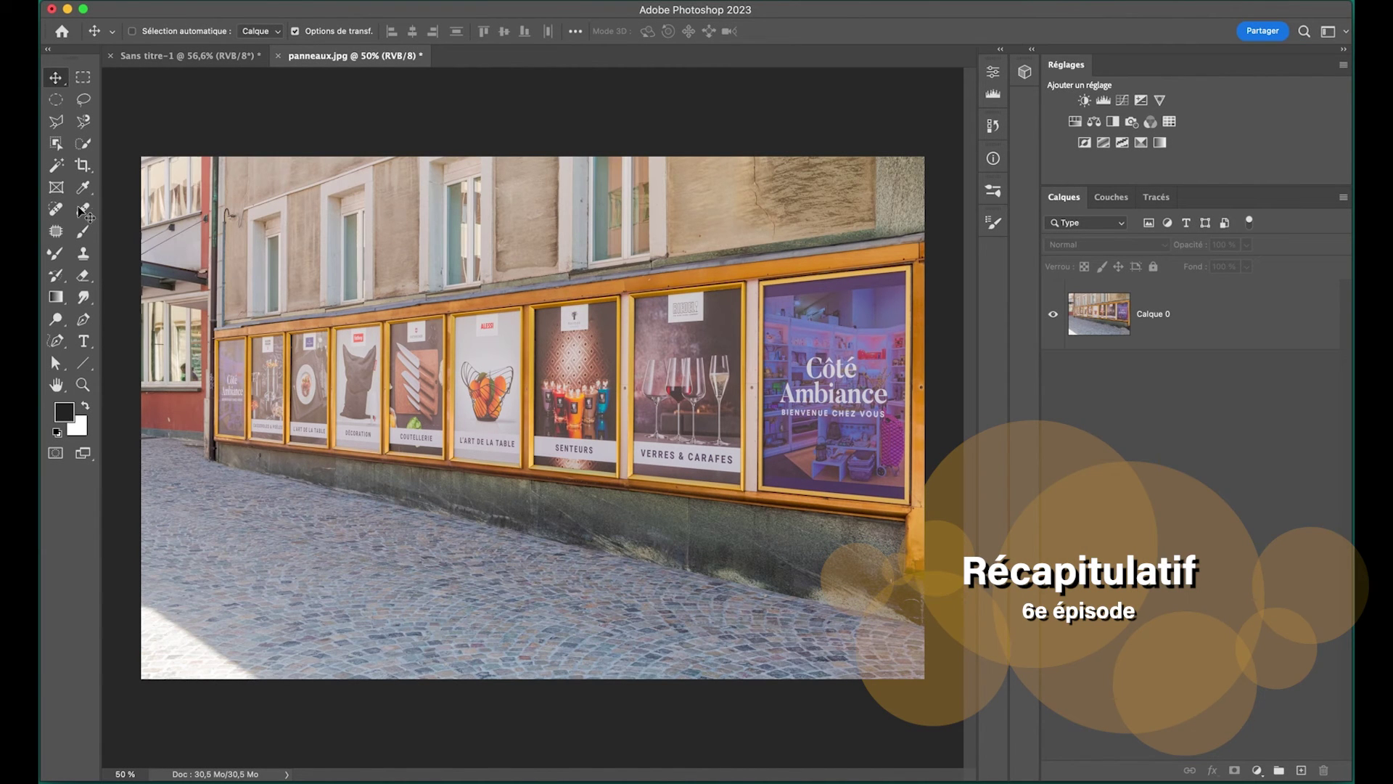
Draw a rectangular frame over the "Verres & Carafes" poster in panneaux.jpg, covering the area inside its golden border.
{"action": "left_click", "coordinate": [56, 187]}
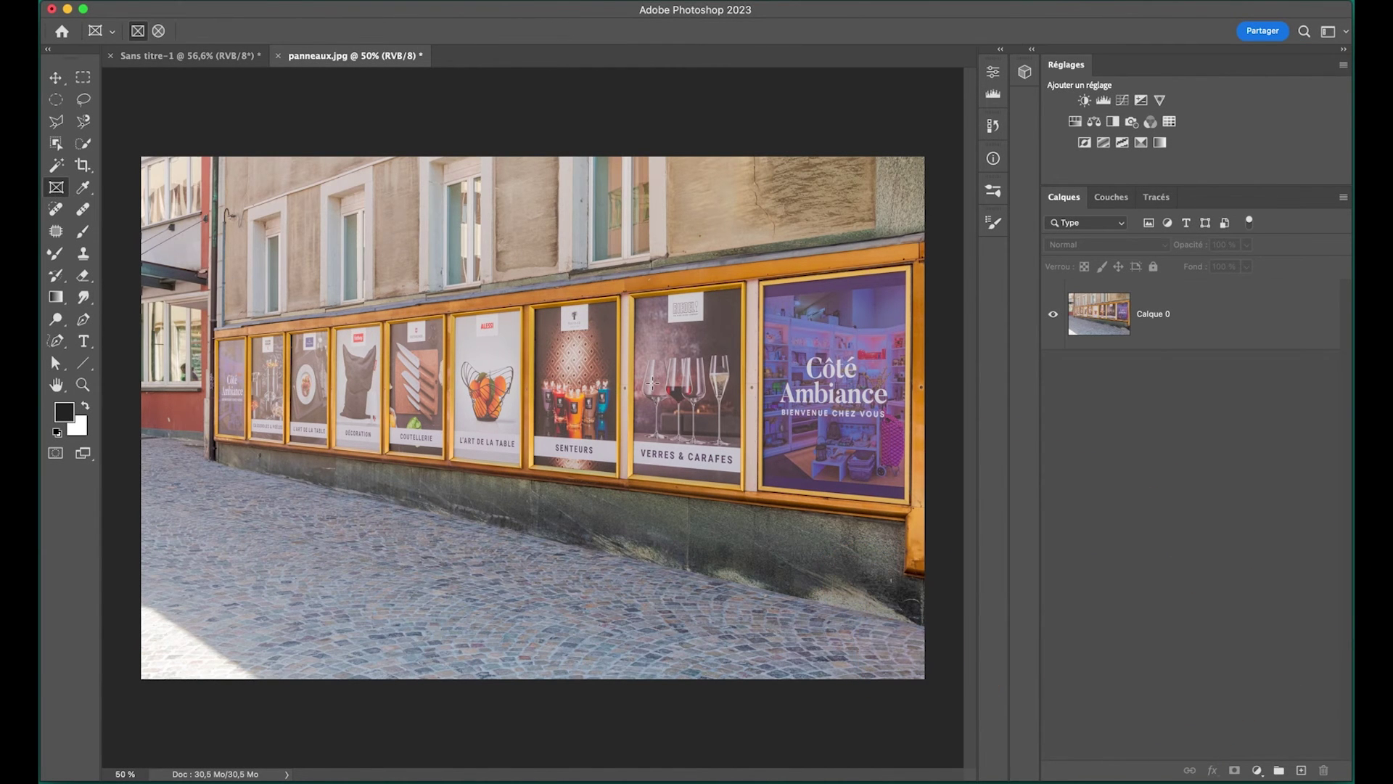
{"action": "key", "text": "z"}
{"action": "left_click_drag", "start_coordinate": [648, 338], "coordinate": [794, 394]}
{"action": "left_click_drag", "start_coordinate": [794, 394], "coordinate": [567, 329]}
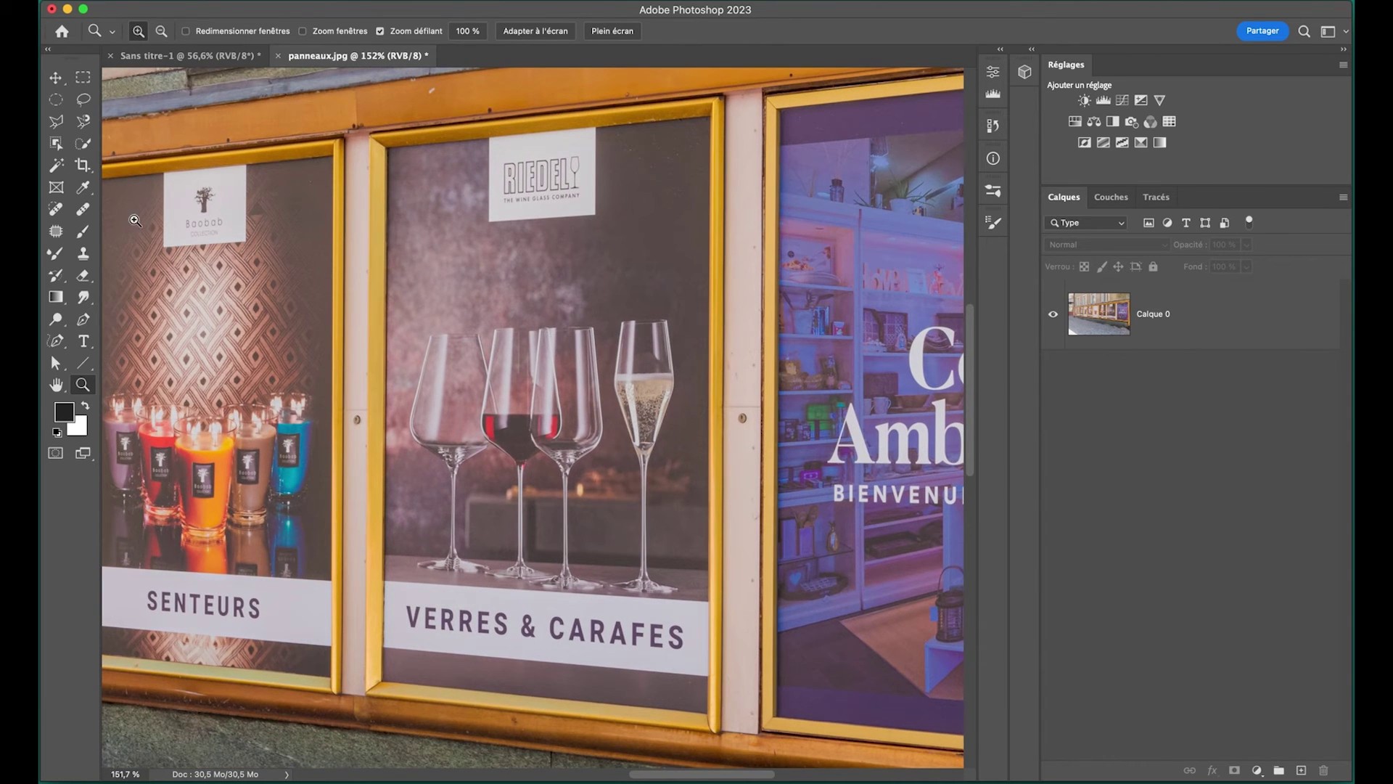
{"action": "key", "text": "k"}
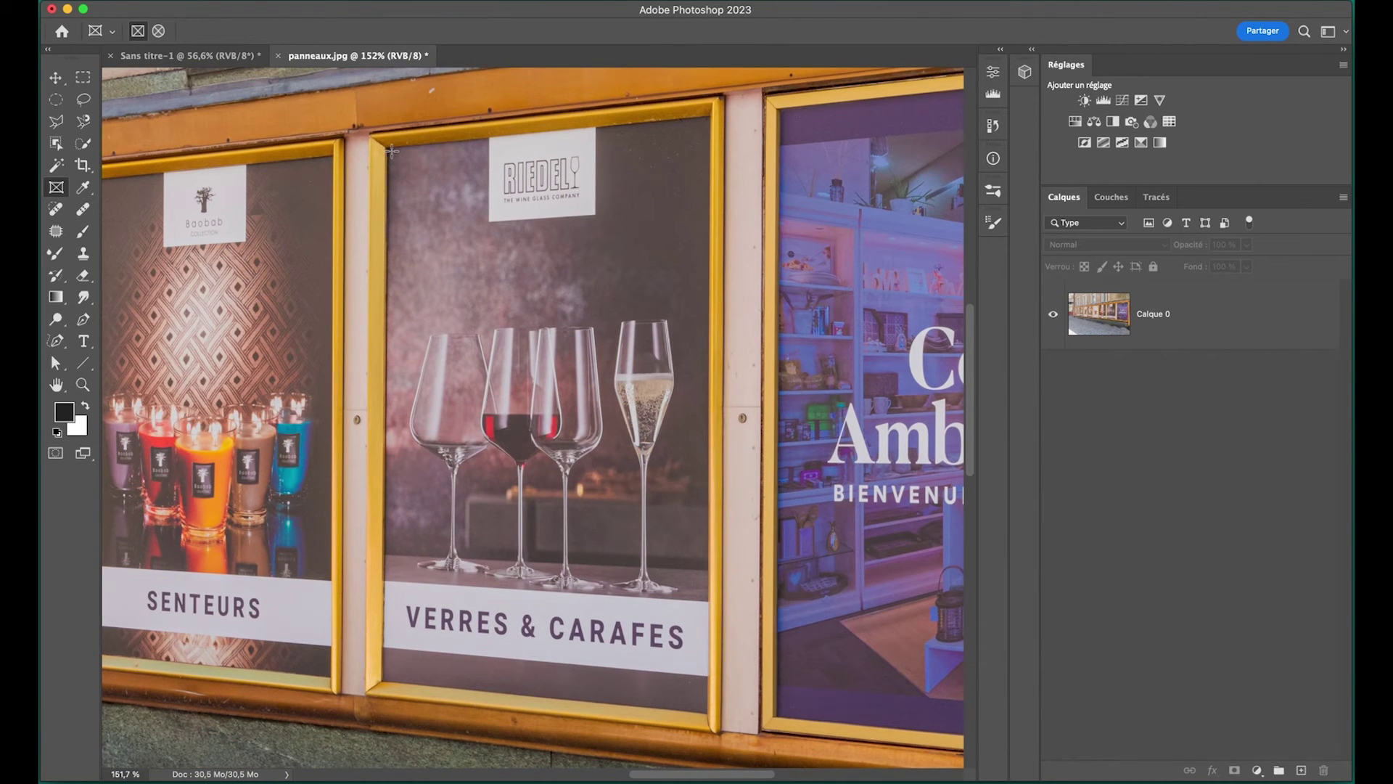
{"action": "left_click_drag", "start_coordinate": [392, 151], "coordinate": [708, 714]}
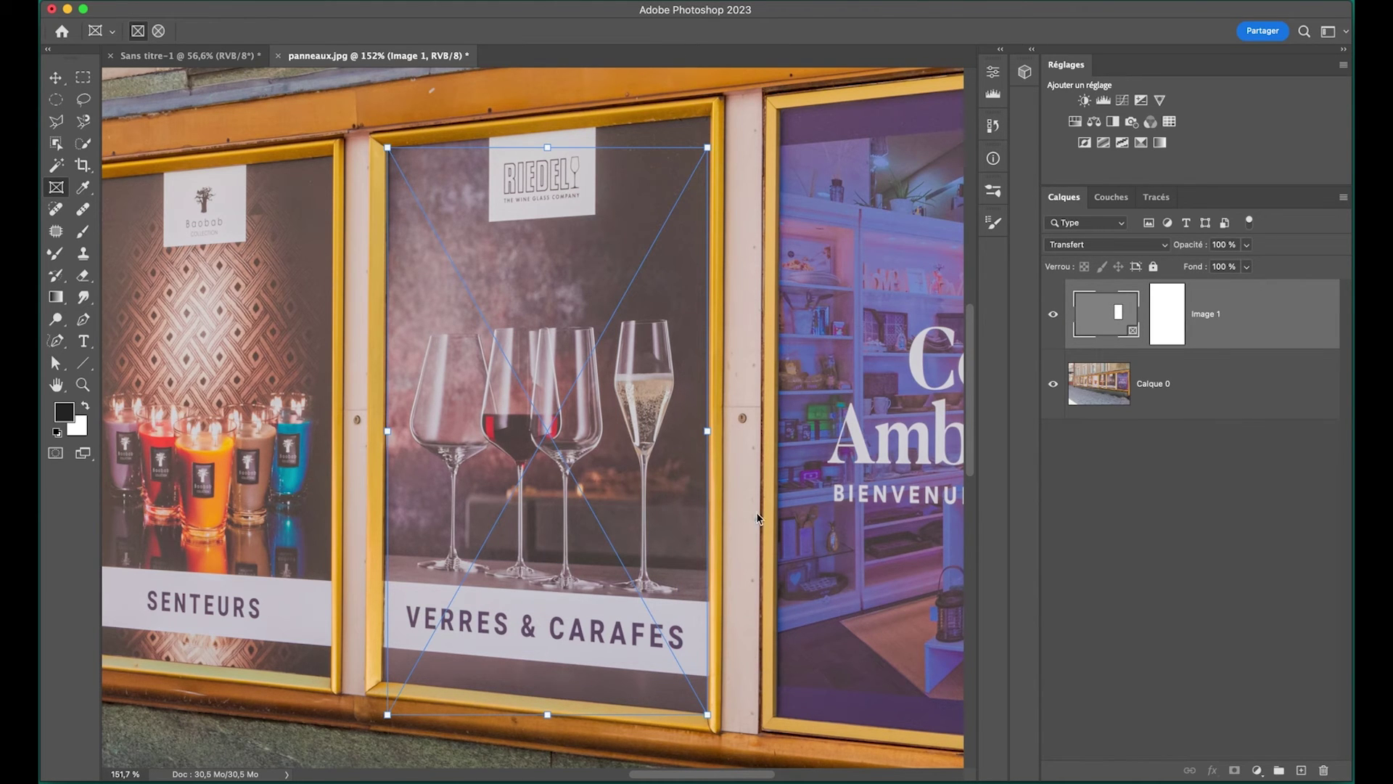
Distort the frame over the "Verres & Carafes" poster, moving its corners to follow the golden border's perspective.
{"action": "key", "text": "ctrl+t"}
{"action": "right_click", "coordinate": [596, 319]}
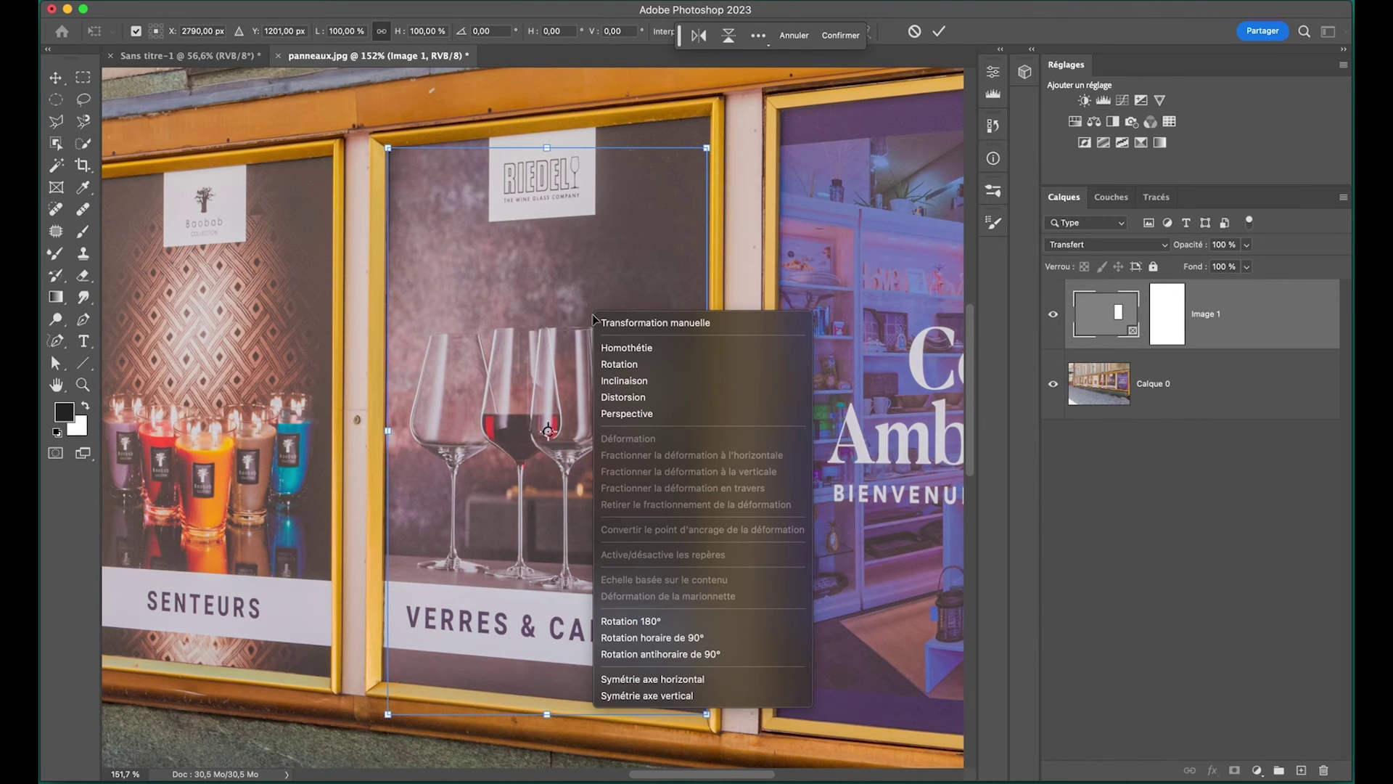
{"action": "left_click", "coordinate": [616, 400]}
{"action": "left_click_drag", "start_coordinate": [708, 151], "coordinate": [710, 115]}
{"action": "left_click_drag", "start_coordinate": [389, 715], "coordinate": [385, 682]}
{"action": "left_click", "coordinate": [939, 31]}
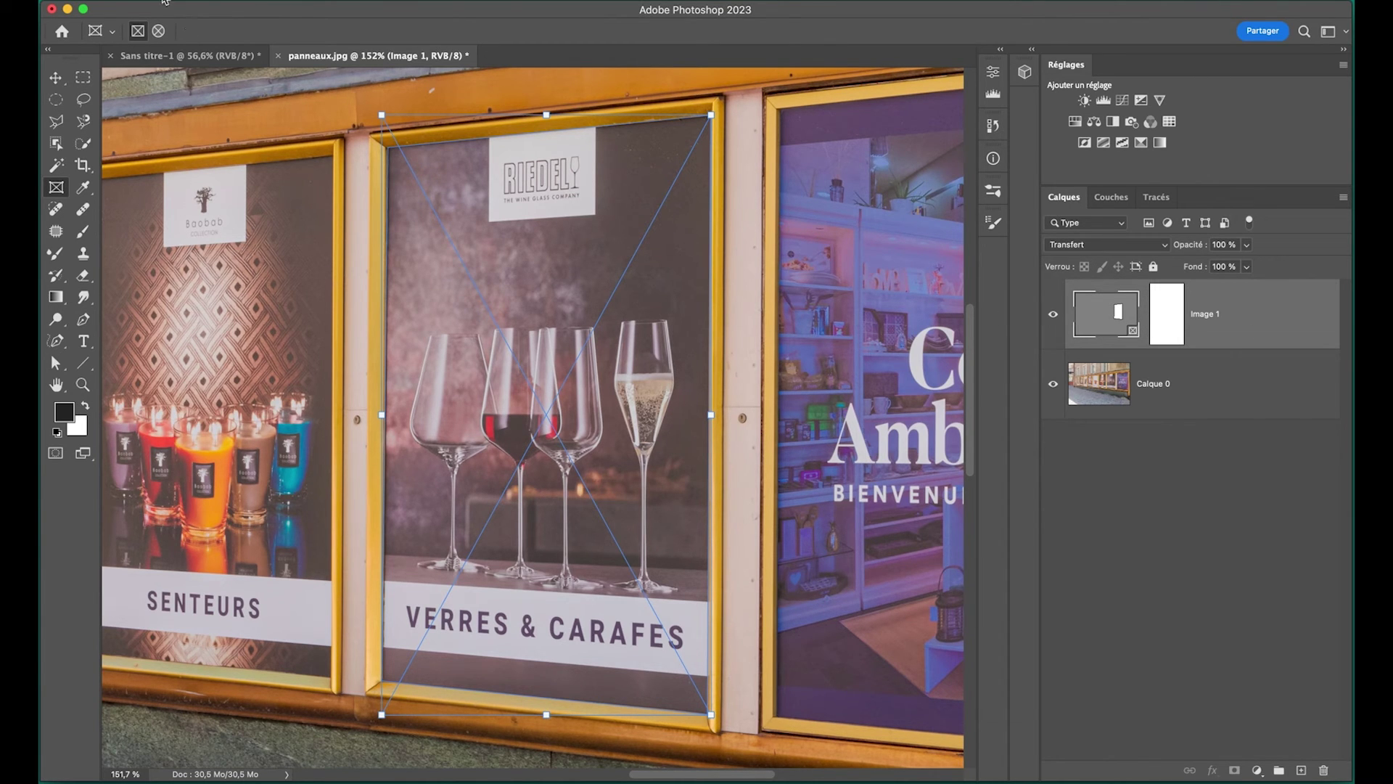
Place deux_photos.psd in the "Verres & Carafes" poster frame.
{"action": "left_click", "coordinate": [203, 2]}
{"action": "left_click", "coordinate": [226, 313]}
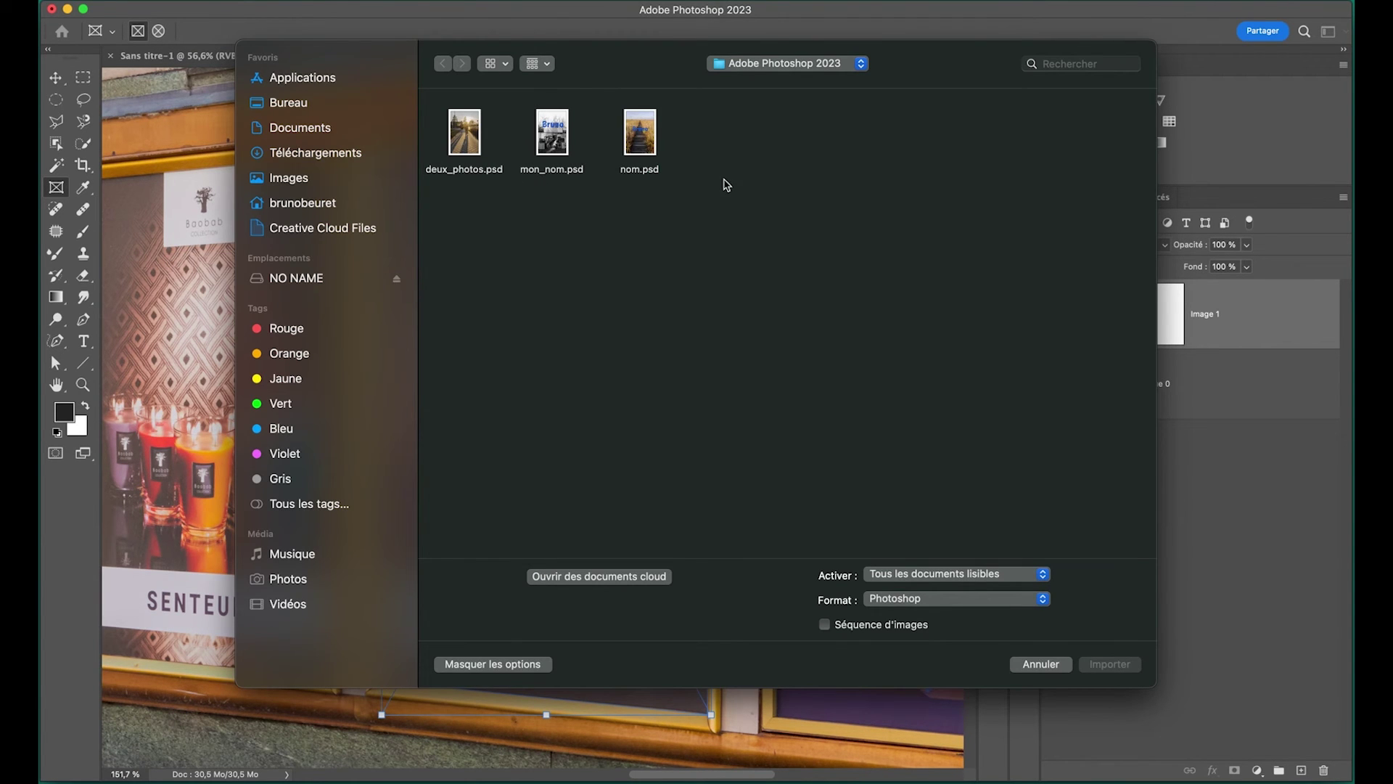
{"action": "double_click", "coordinate": [466, 137]}
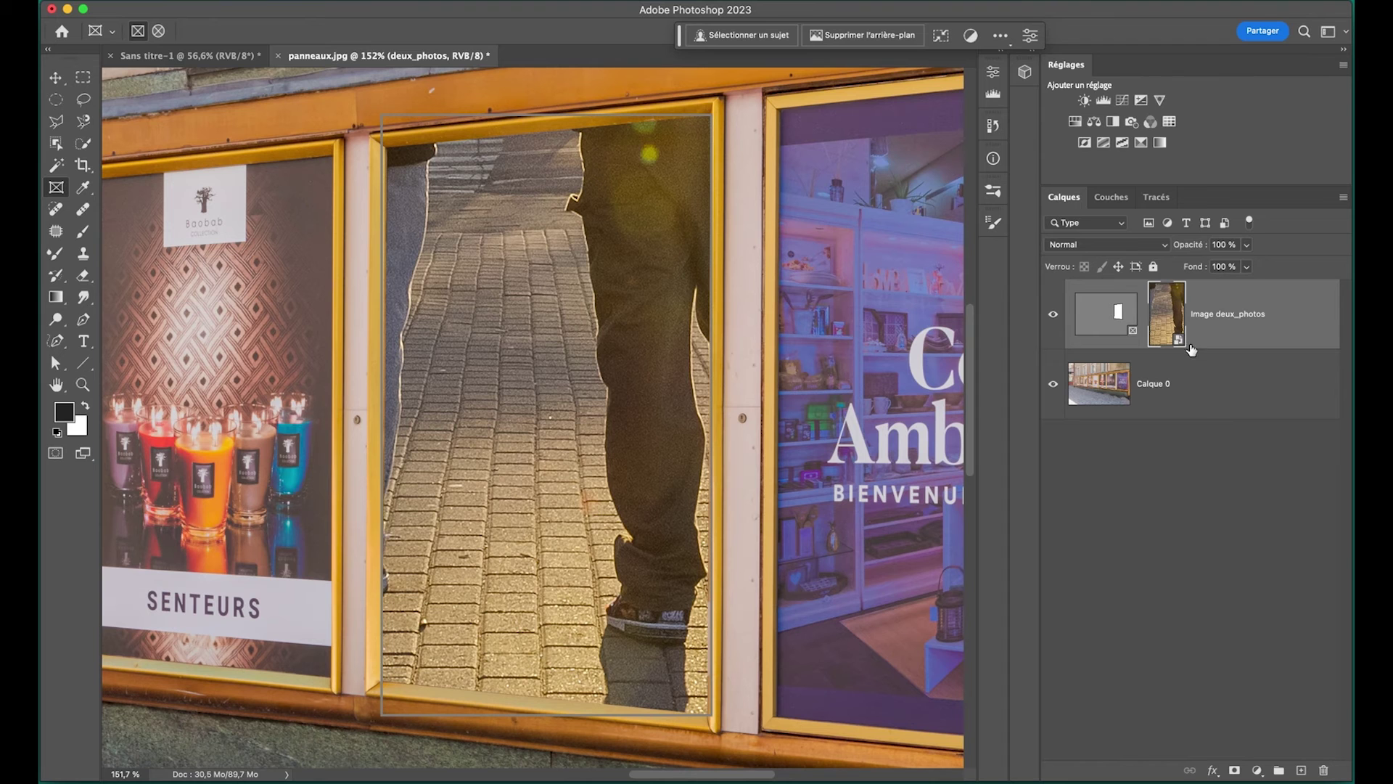
Scale the deux_photos image down to about 19 %, centre it on the poster frame, and distort its corners to follow the perspective.
{"action": "key", "text": "z"}
{"action": "left_click_drag", "start_coordinate": [621, 395], "coordinate": [510, 398]}
{"action": "key", "text": "v"}
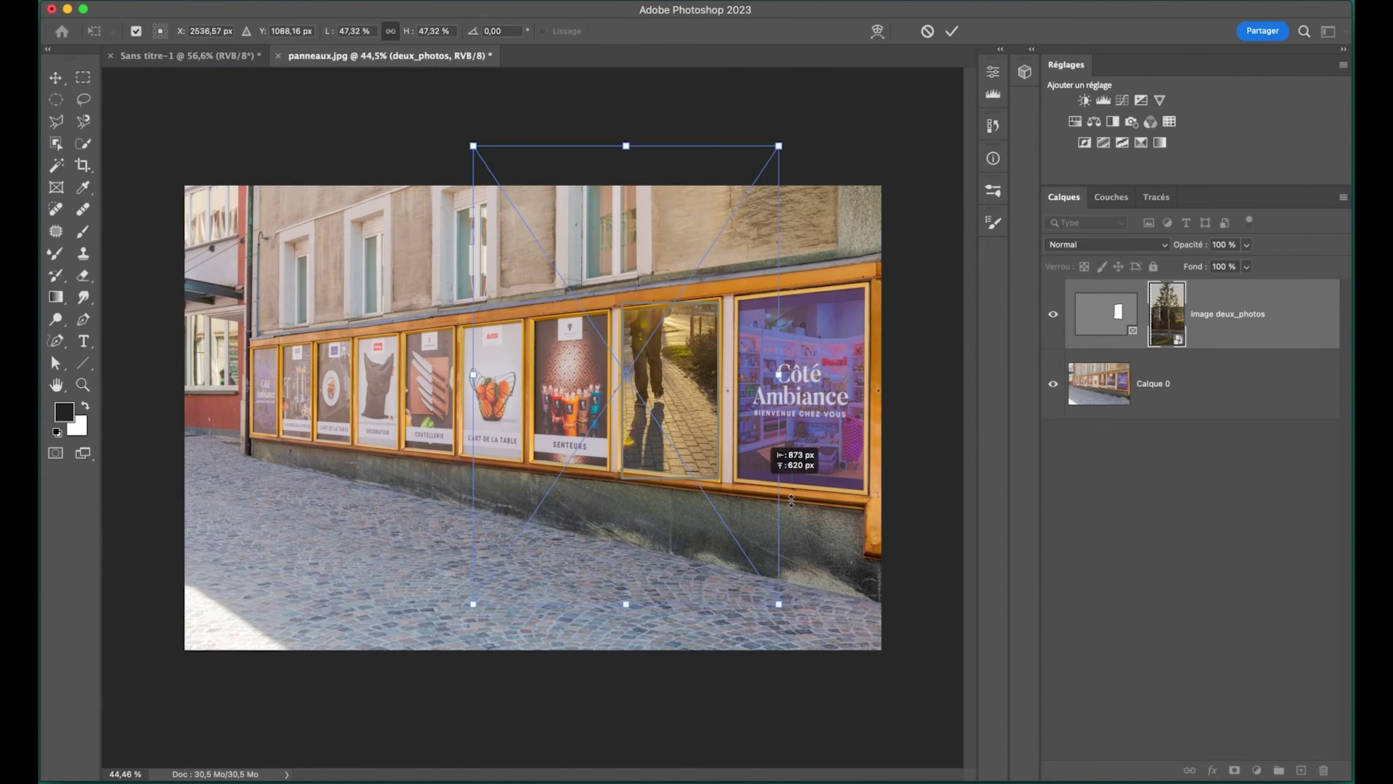
{"action": "left_click_drag", "start_coordinate": [763, 489], "coordinate": [794, 502]}
{"action": "left_click_drag", "start_coordinate": [778, 393], "coordinate": [737, 396]}
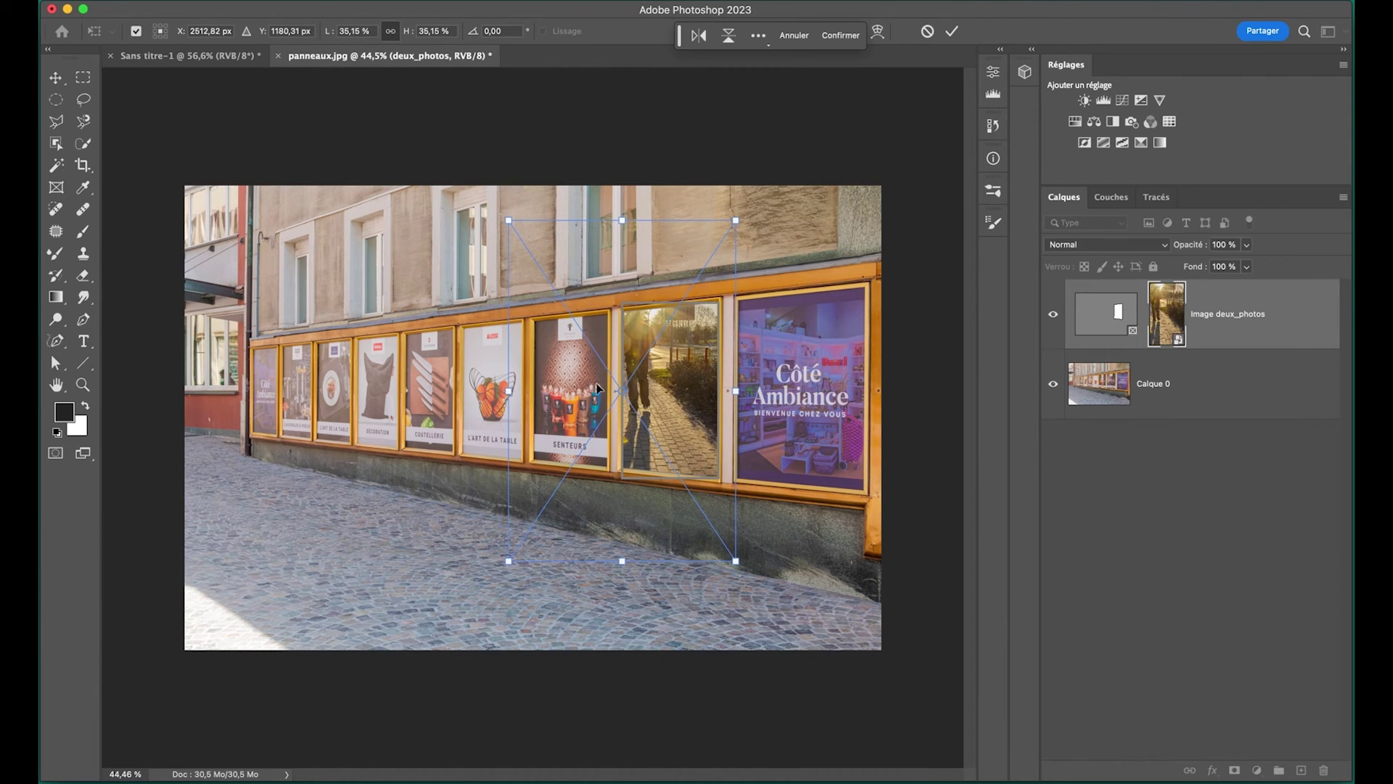
{"action": "left_click_drag", "start_coordinate": [506, 392], "coordinate": [610, 391]}
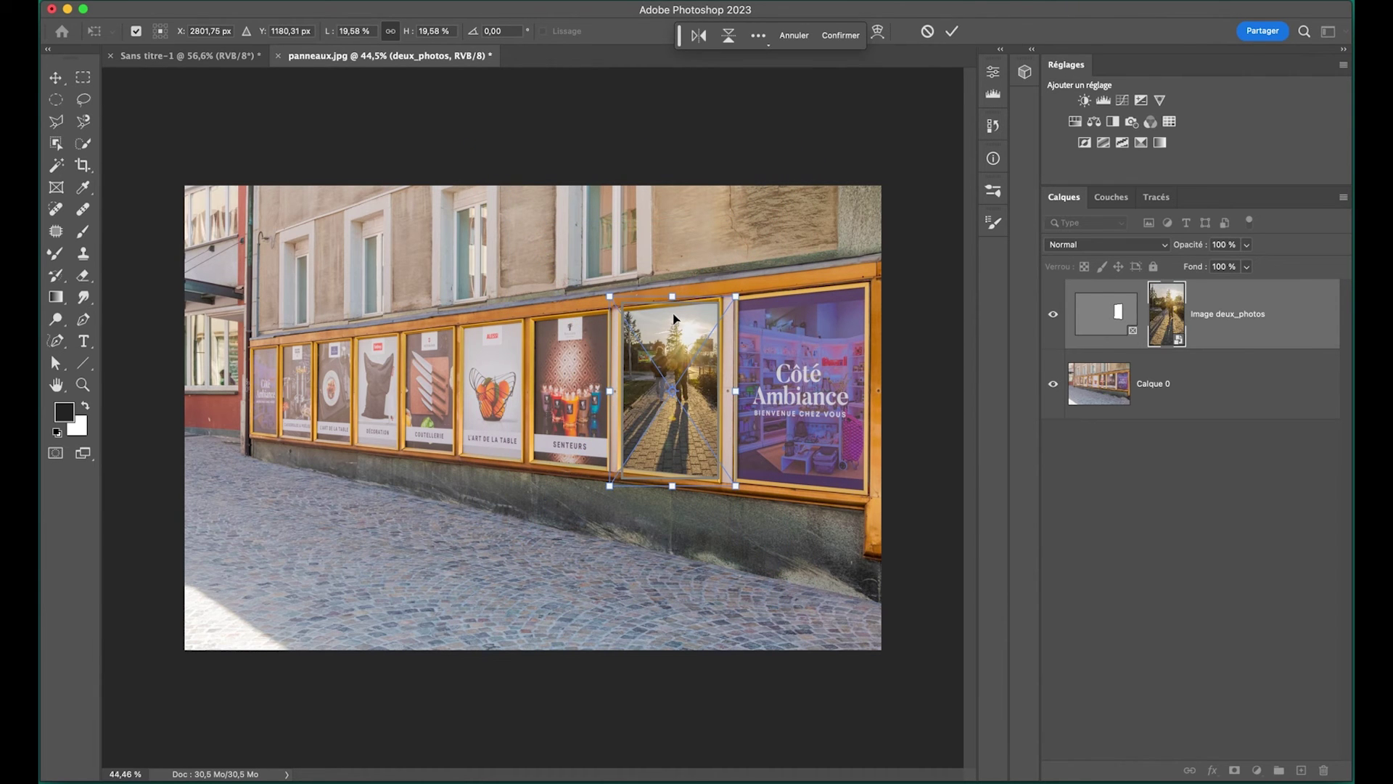
{"action": "left_click_drag", "start_coordinate": [610, 485], "coordinate": [614, 469]}
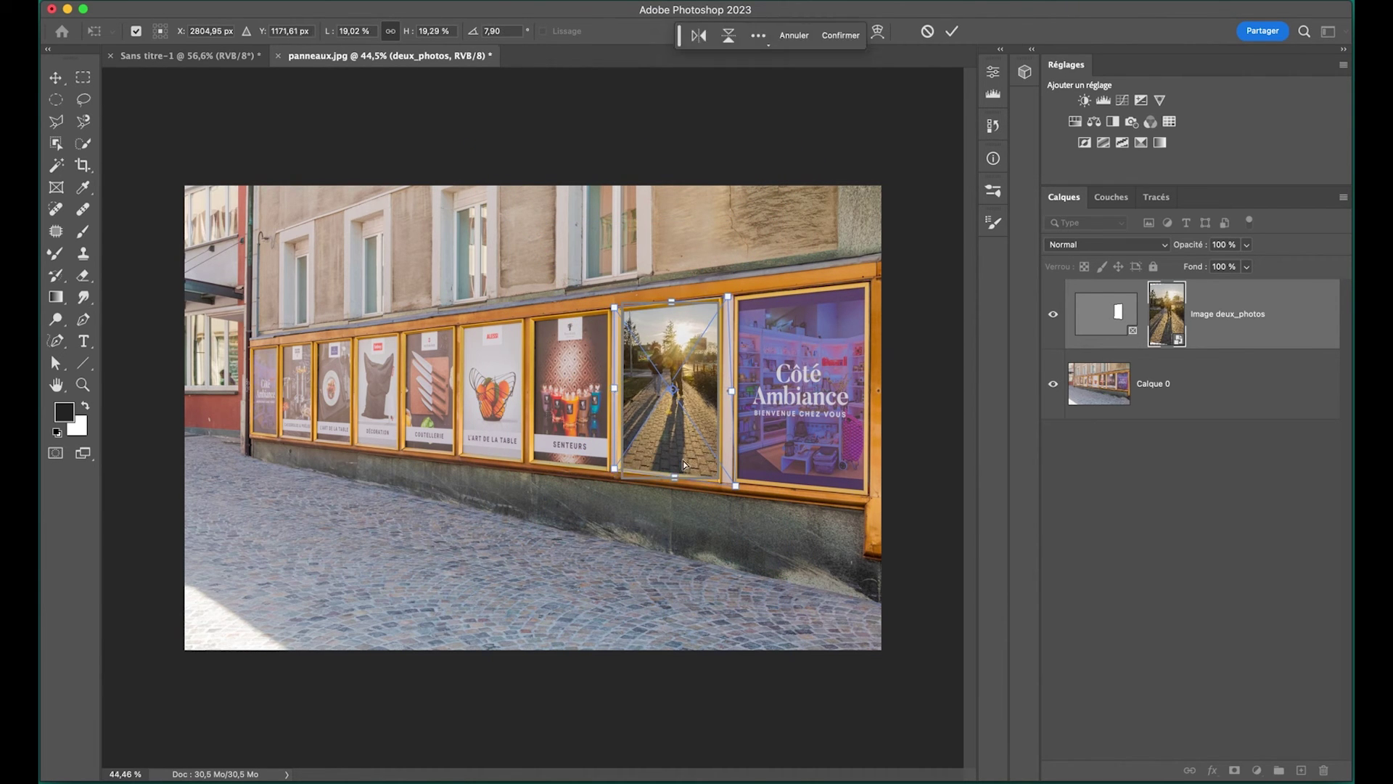
{"action": "left_click_drag", "start_coordinate": [735, 393], "coordinate": [729, 391]}
{"action": "left_click", "coordinate": [952, 31]}
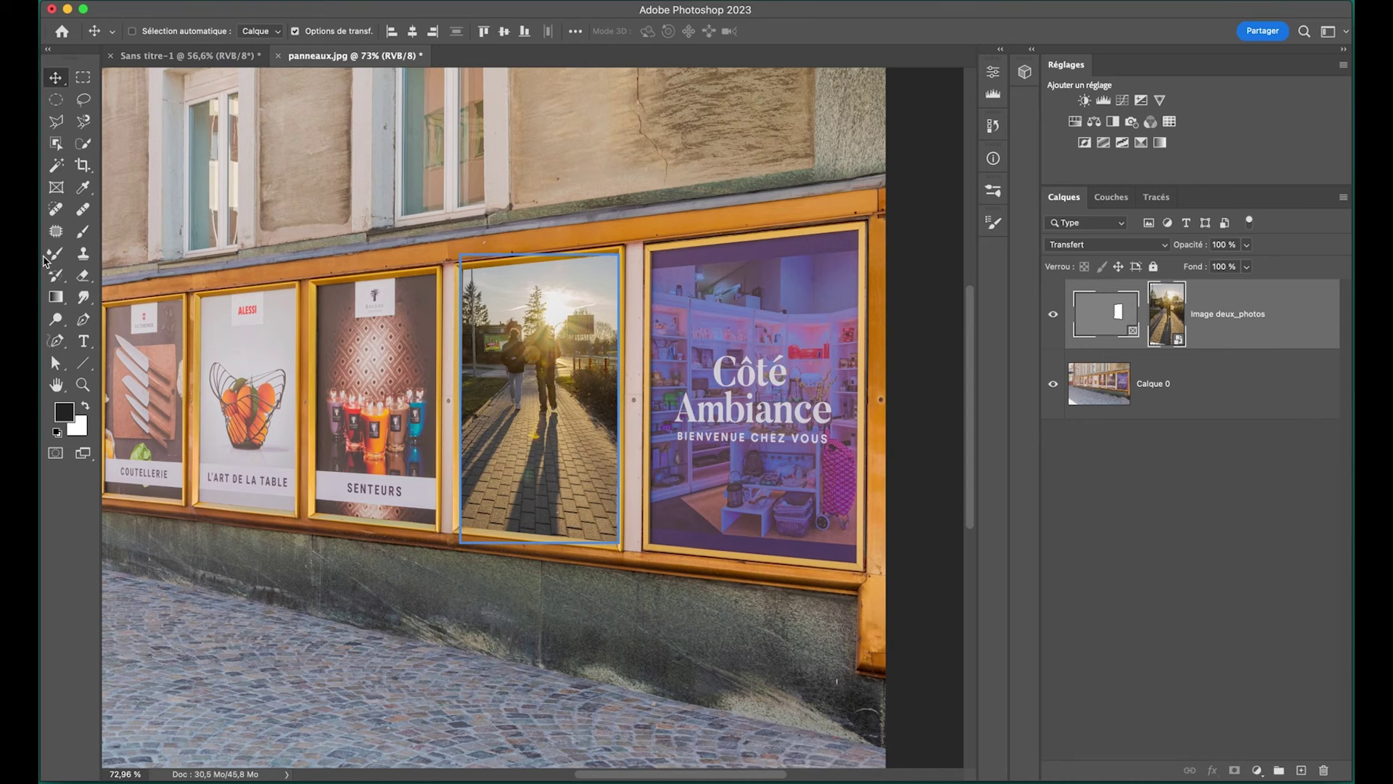
Draw a rectangular frame over the large "Côté Ambiance" poster and distort its corners to follow the golden border's perspective.
{"action": "left_click", "coordinate": [56, 187]}
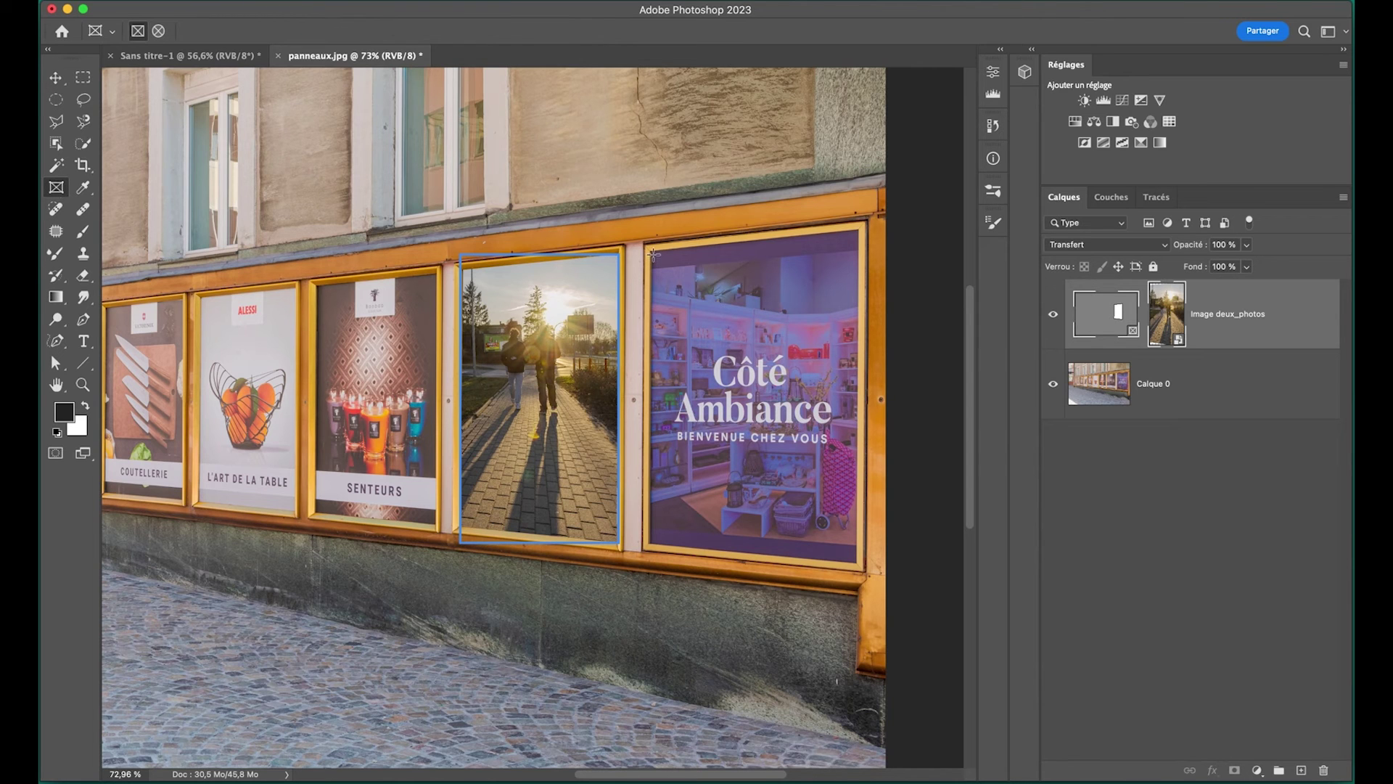
{"action": "left_click_drag", "start_coordinate": [654, 255], "coordinate": [862, 568]}
{"action": "key", "text": "ctrl+t"}
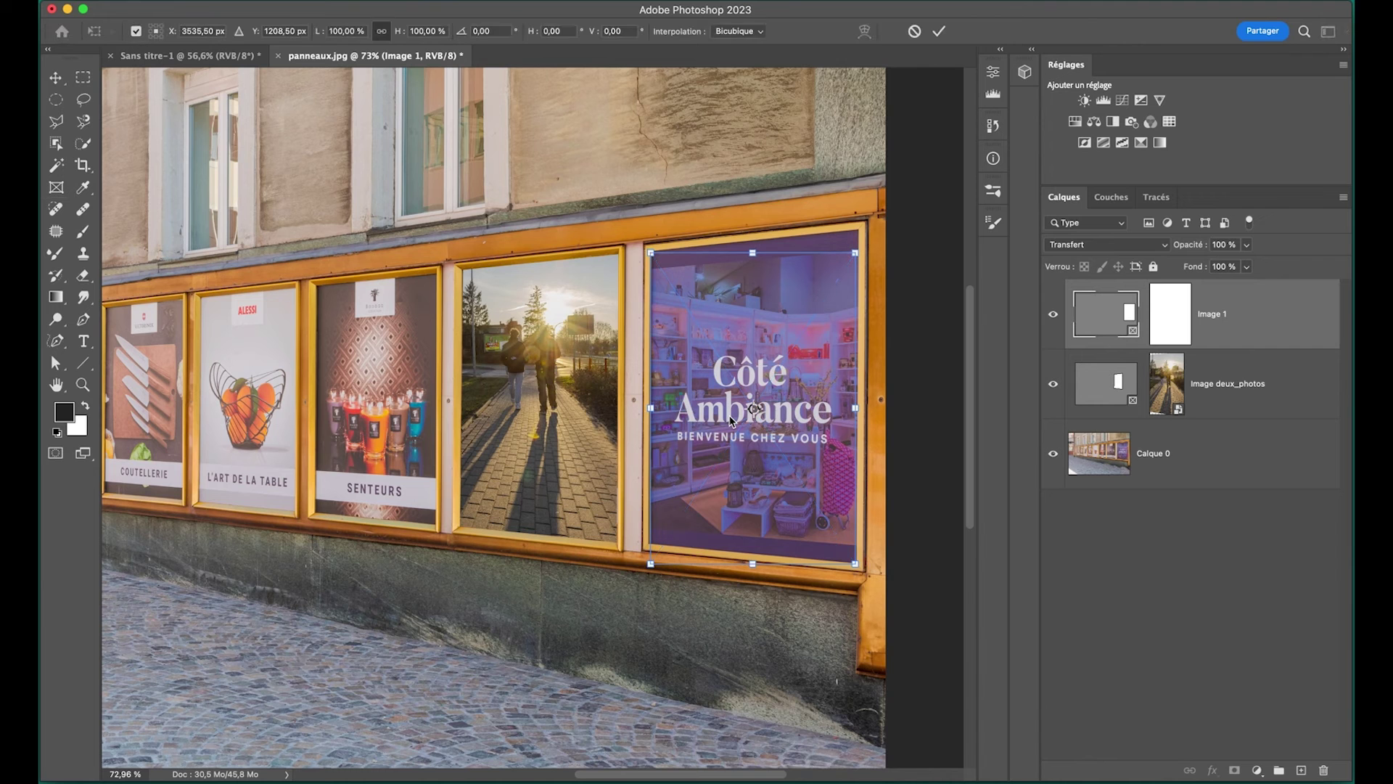
{"action": "right_click", "coordinate": [717, 365]}
{"action": "left_click", "coordinate": [733, 450]}
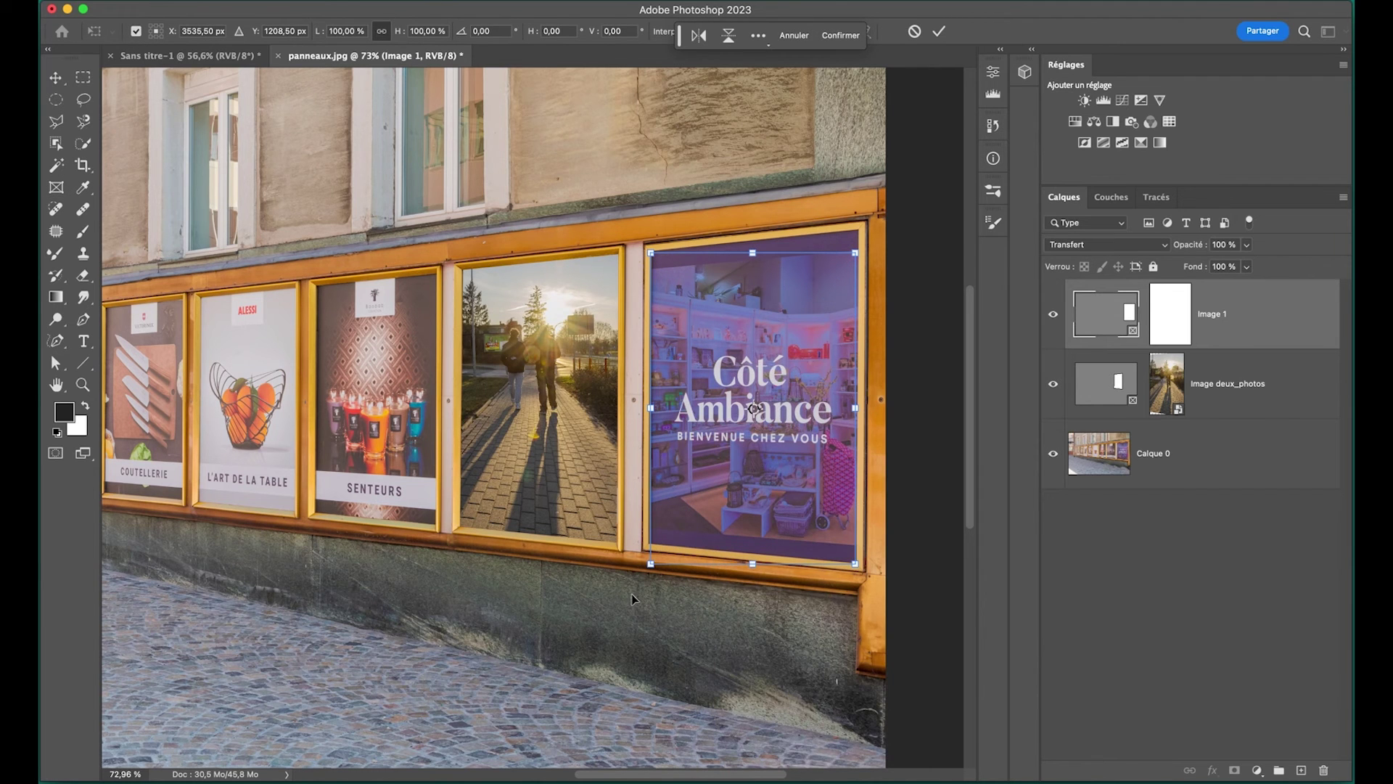
{"action": "left_click_drag", "start_coordinate": [651, 571], "coordinate": [651, 545]}
{"action": "left_click_drag", "start_coordinate": [856, 252], "coordinate": [858, 233]}
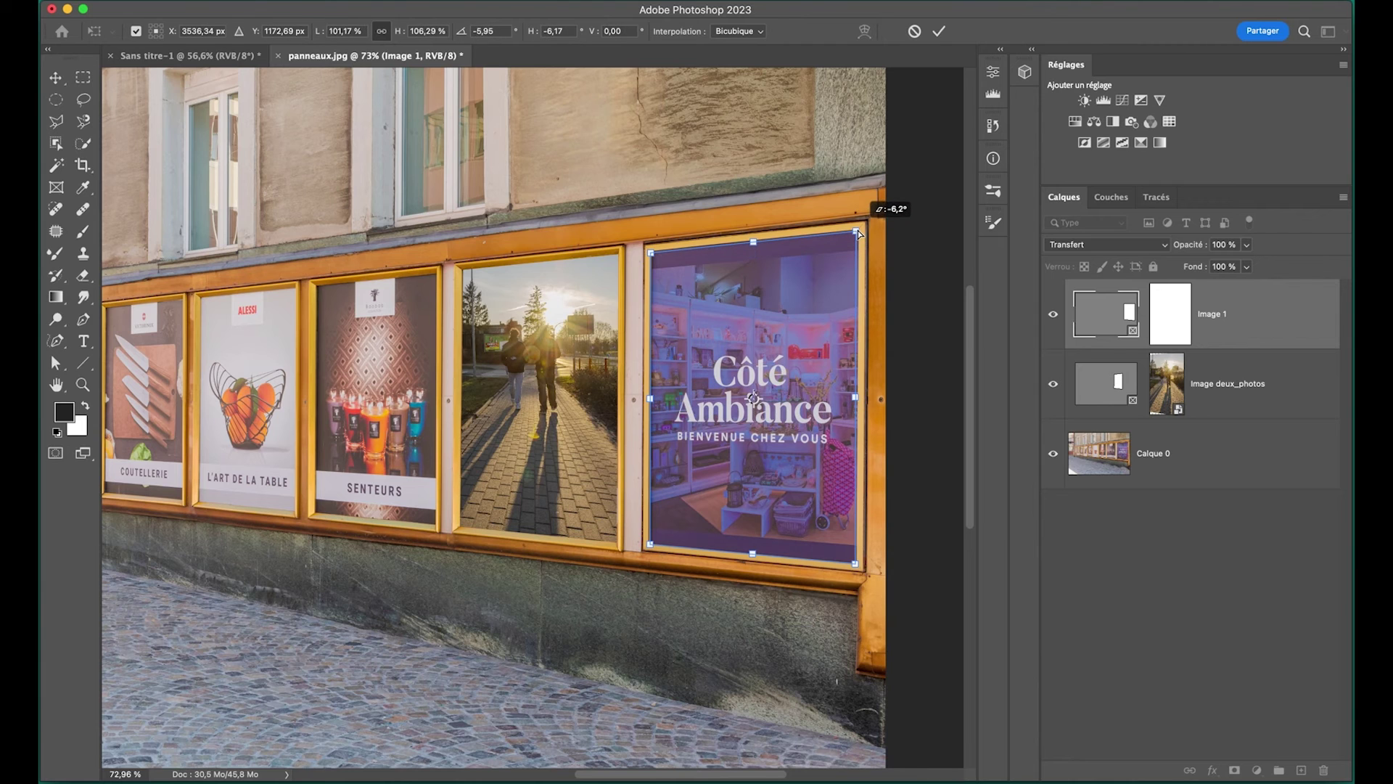
{"action": "left_click", "coordinate": [939, 30]}
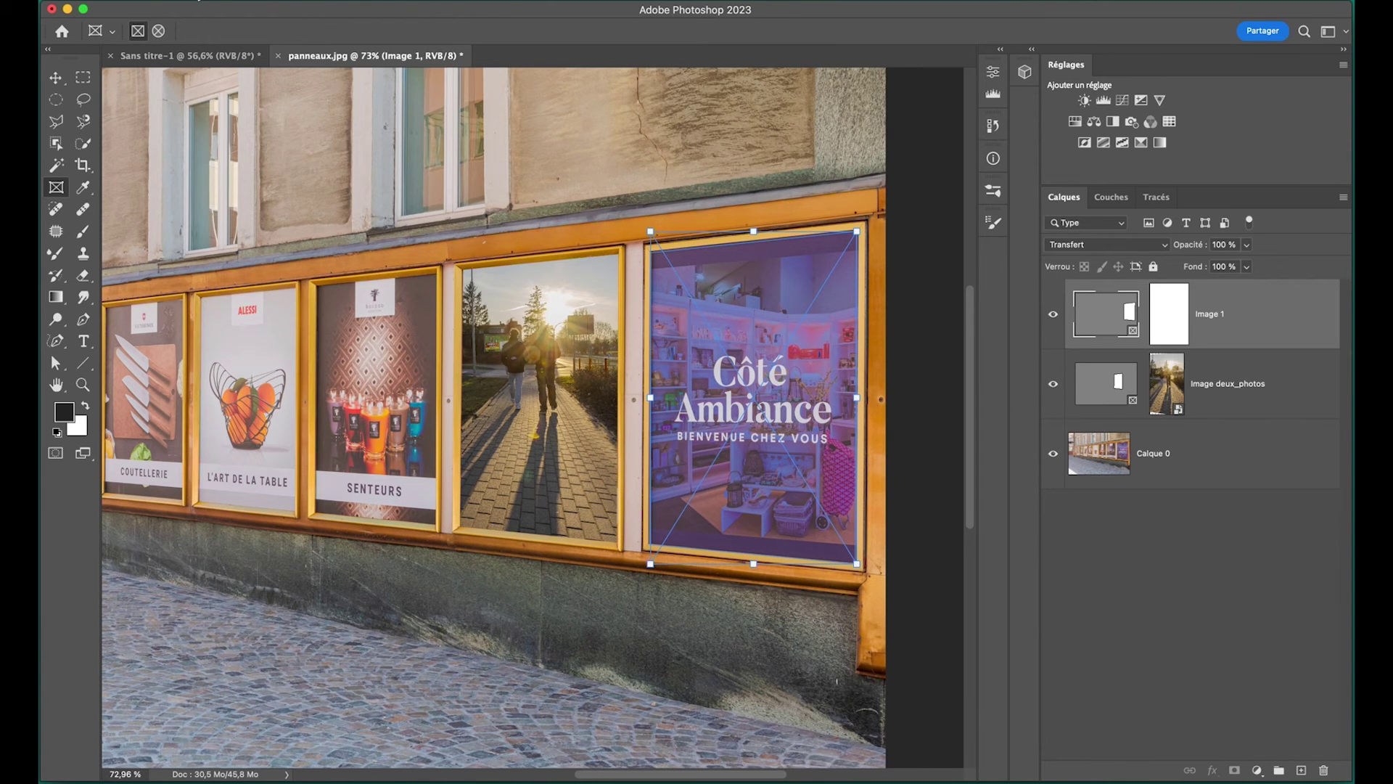
Place nom.psd in the "Côté Ambiance" poster frame.
{"action": "left_click", "coordinate": [197, 0]}
{"action": "left_click", "coordinate": [245, 306]}
{"action": "key", "text": "Return"}
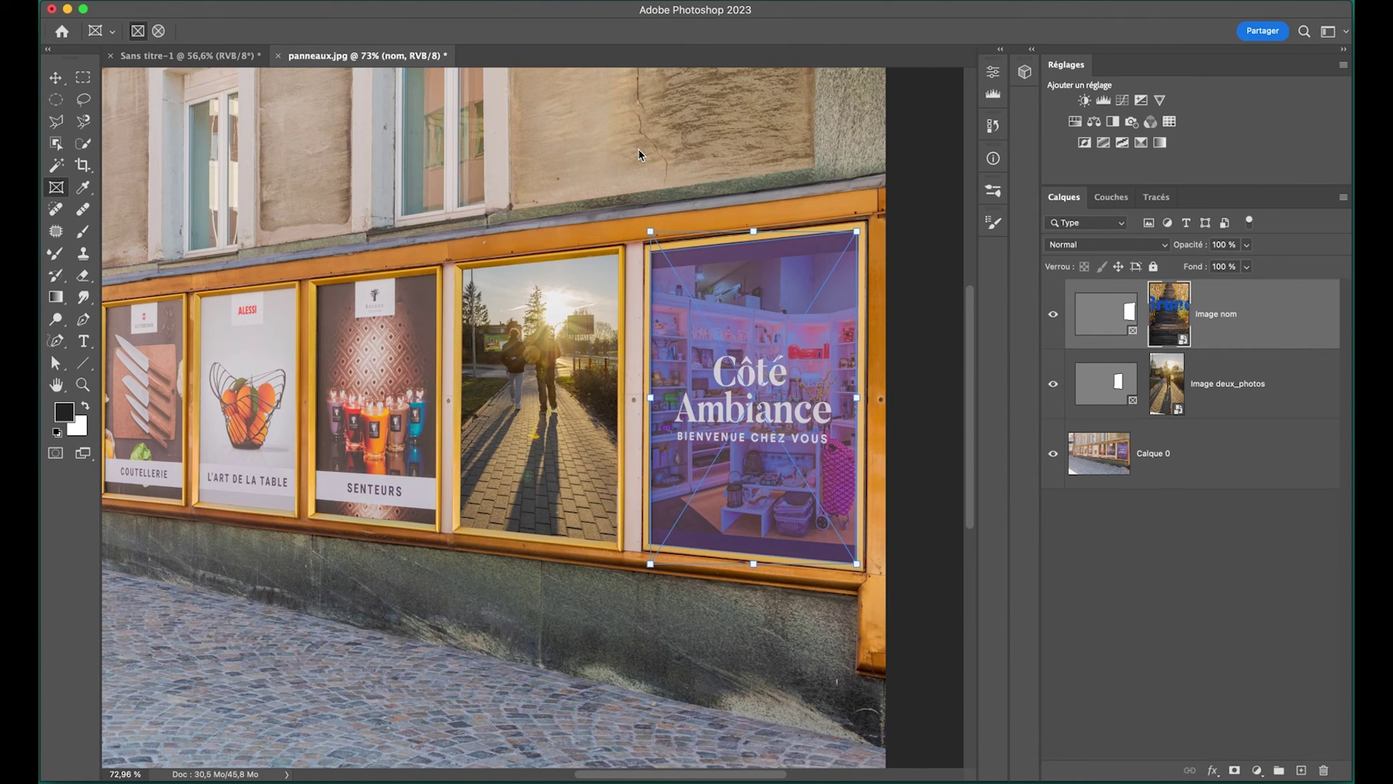
Group the nom and deux_photos frame layers as "photos" and toggle the group's visibility to compare with the original posters.
{"action": "left_click", "coordinate": [1309, 387], "text": "shift"}
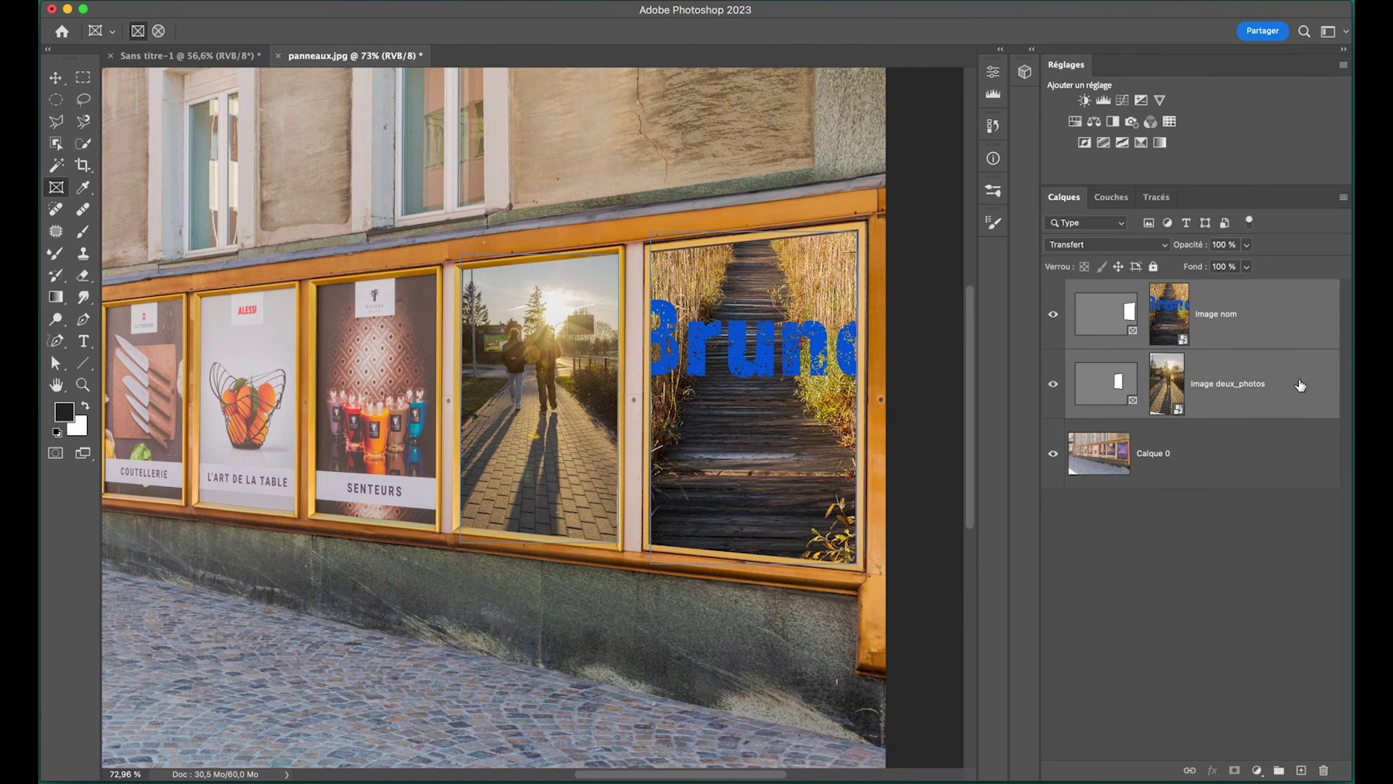
{"action": "key", "text": "super+g"}
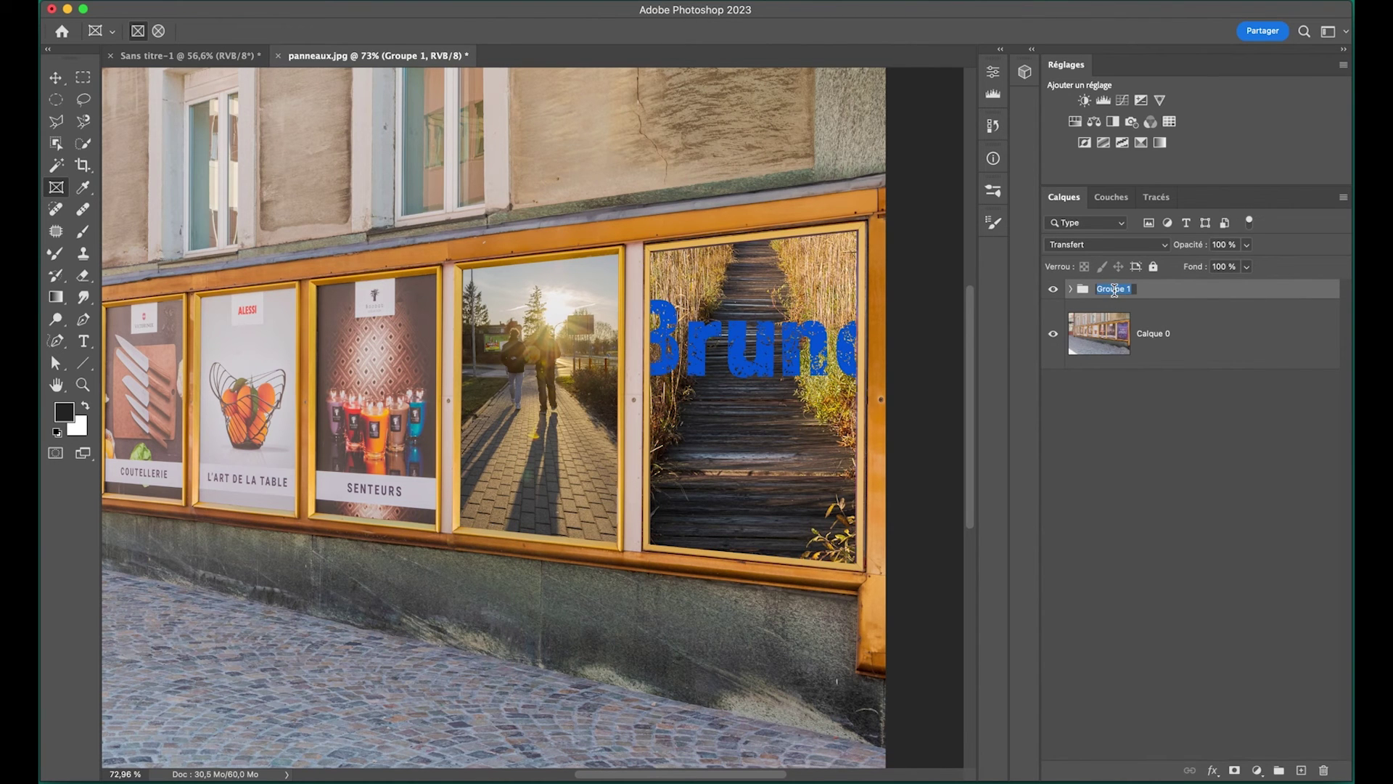
{"action": "type", "text": "photos"}
{"action": "key", "text": "Return"}
{"action": "left_click", "coordinate": [1053, 290]}
{"action": "left_click", "coordinate": [1053, 289]}
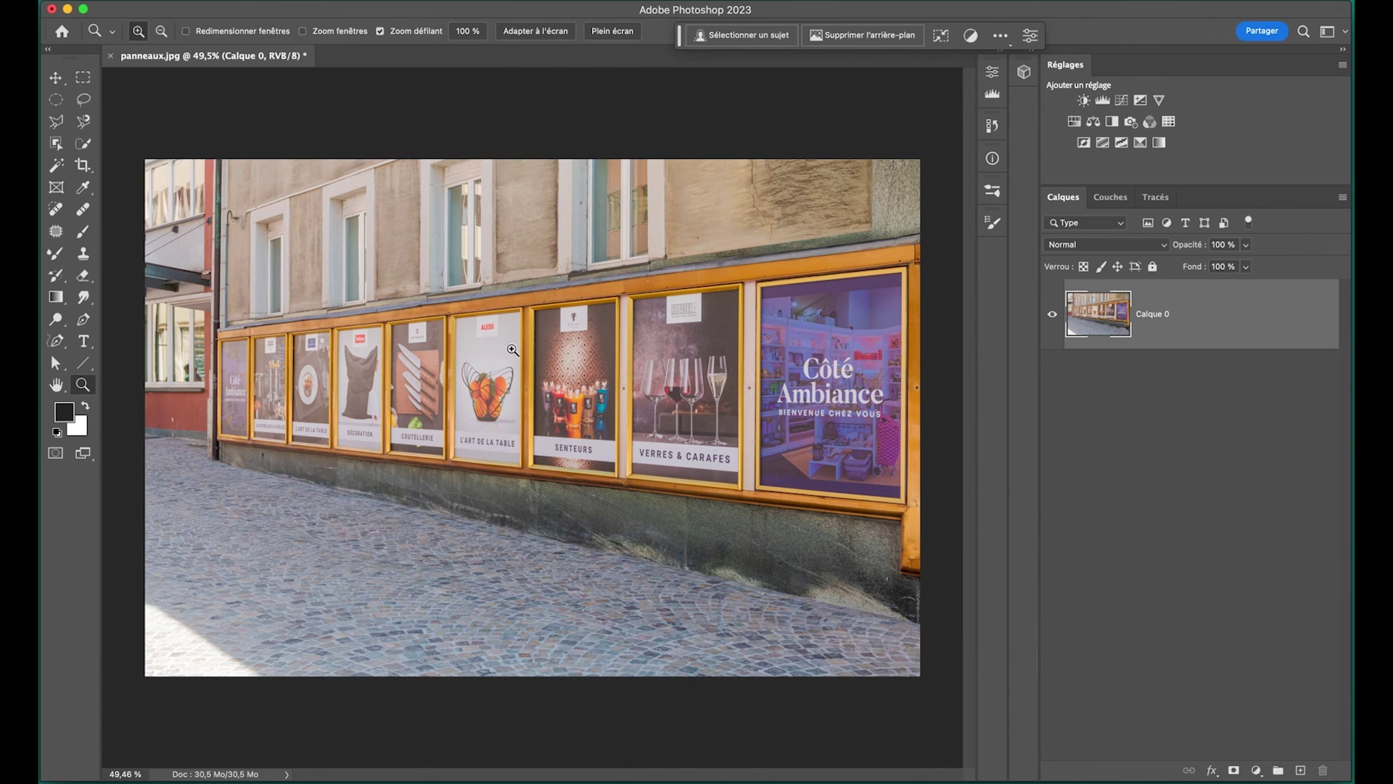
Set up the Pen tool in shape mode with a blue fill and no stroke.
{"action": "key", "text": "v"}
{"action": "key", "text": "p"}
{"action": "key", "text": "z"}
{"action": "left_click_drag", "start_coordinate": [766, 328], "coordinate": [816, 328]}
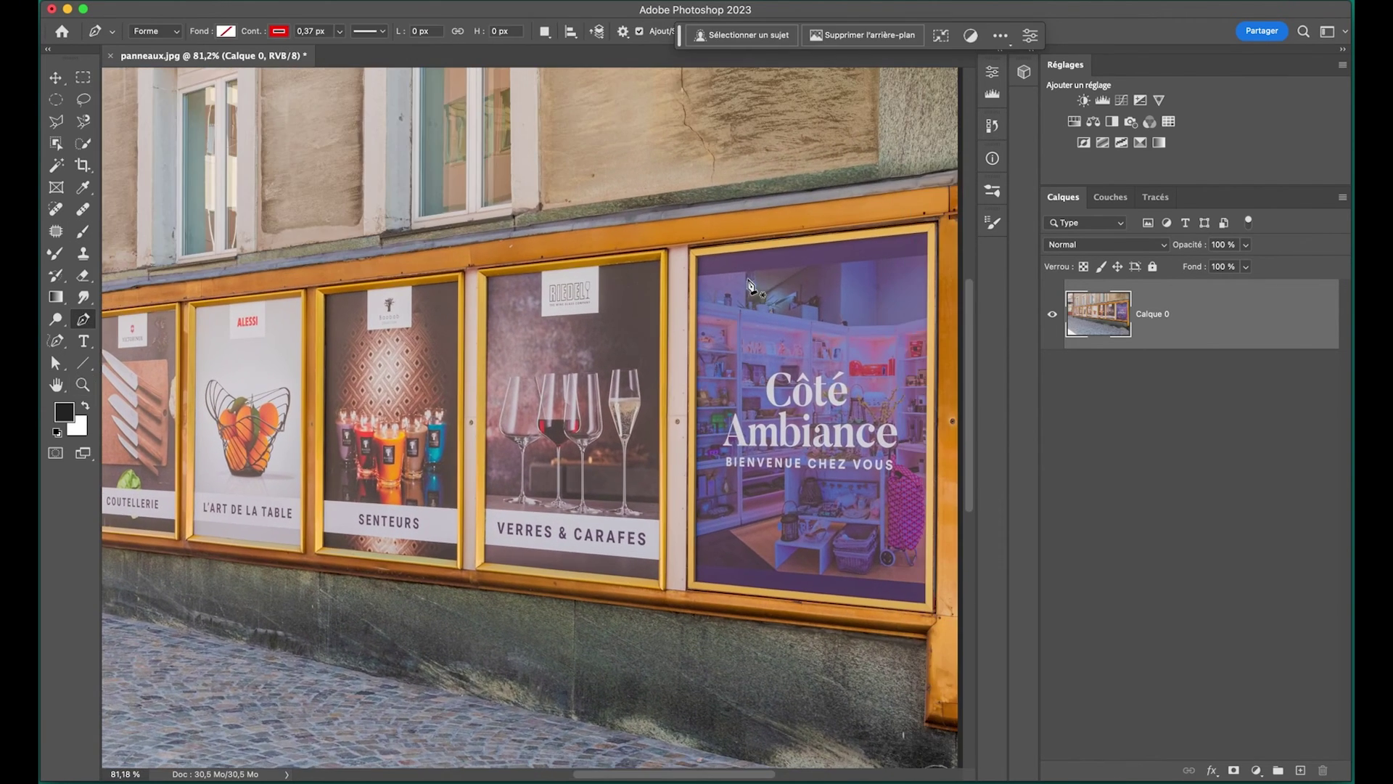
{"action": "left_click", "coordinate": [156, 33]}
{"action": "left_click", "coordinate": [152, 30]}
{"action": "left_click", "coordinate": [227, 32]}
{"action": "left_click", "coordinate": [140, 120]}
{"action": "left_click", "coordinate": [284, 32]}
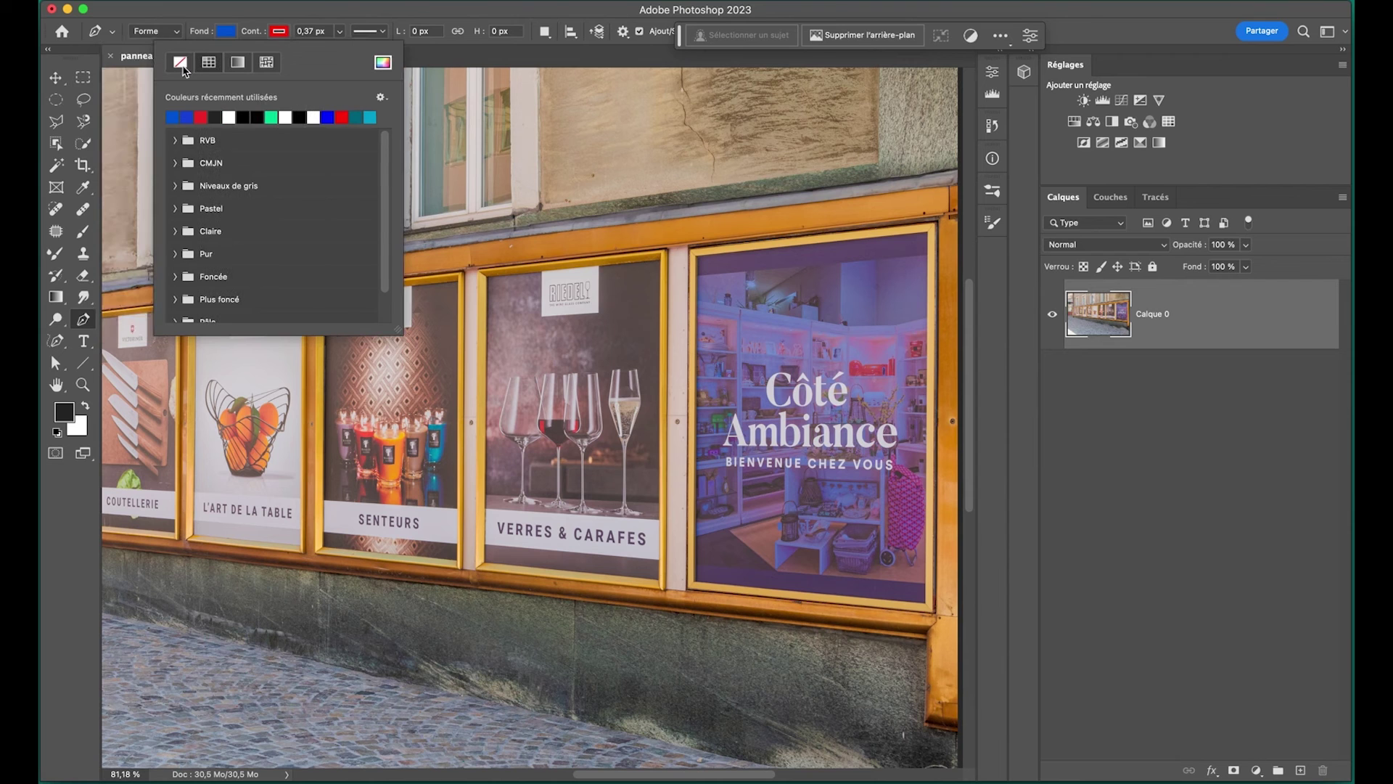
{"action": "left_click", "coordinate": [181, 63]}
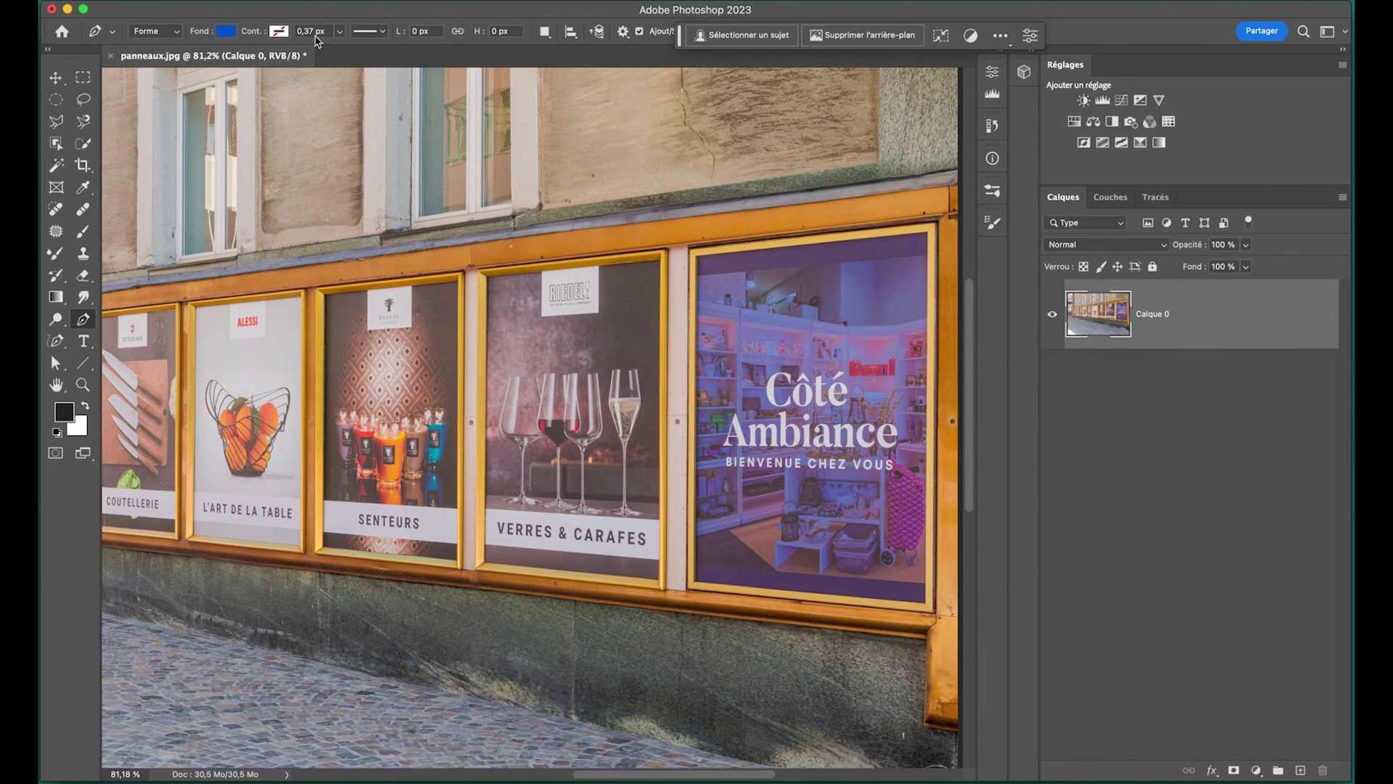
Draw a closed four-cornered blue shape over the large "Côté Ambiance" poster, following the inside of its golden border.
{"action": "left_click", "coordinate": [699, 260]}
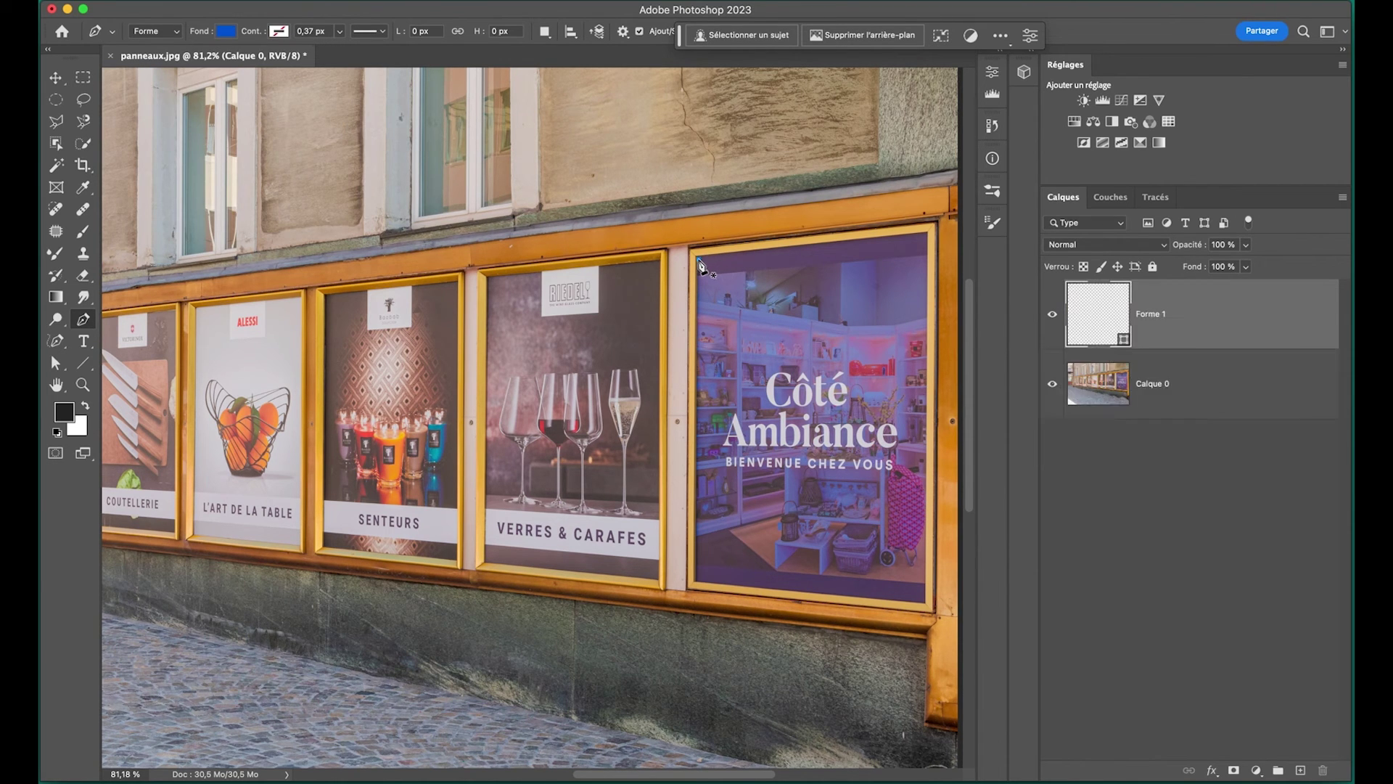
{"action": "left_click", "coordinate": [926, 235]}
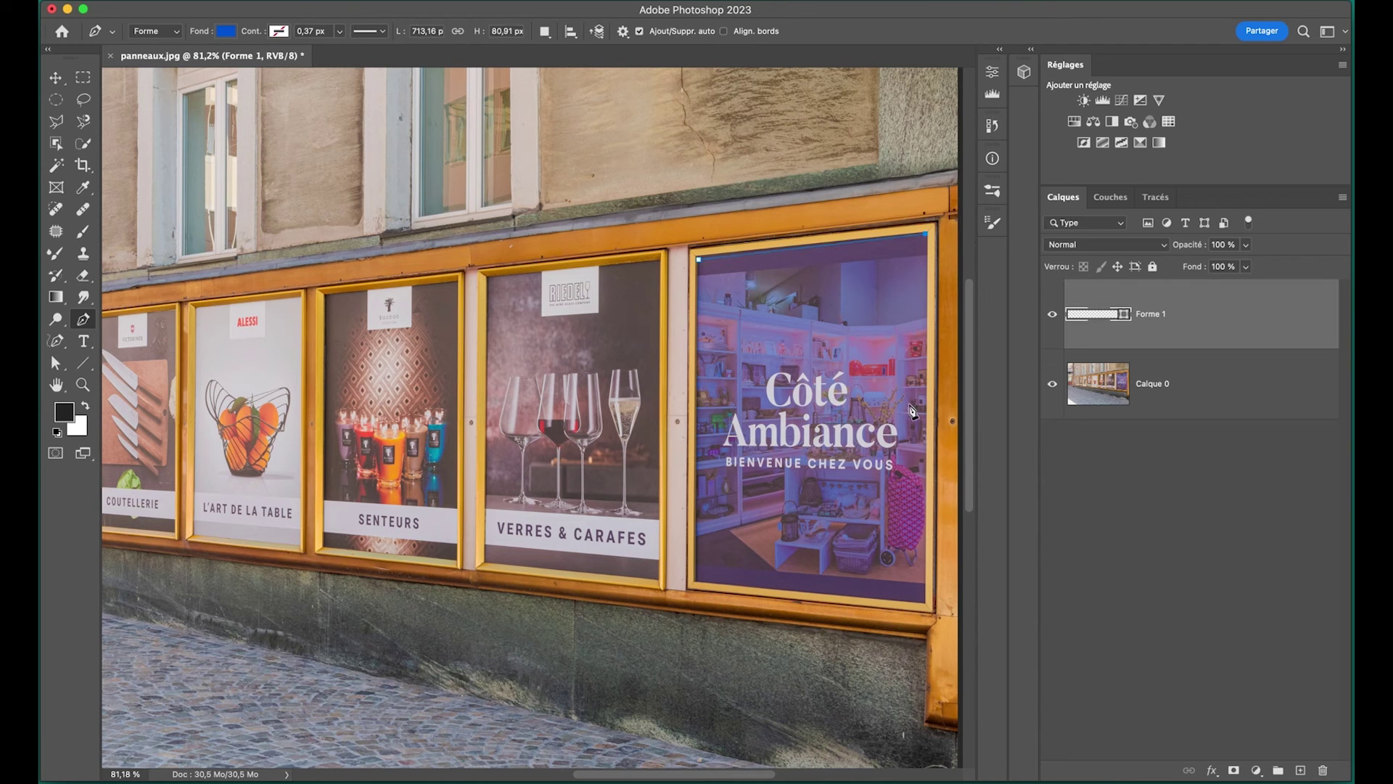
{"action": "left_click", "coordinate": [925, 601]}
{"action": "left_click", "coordinate": [697, 581]}
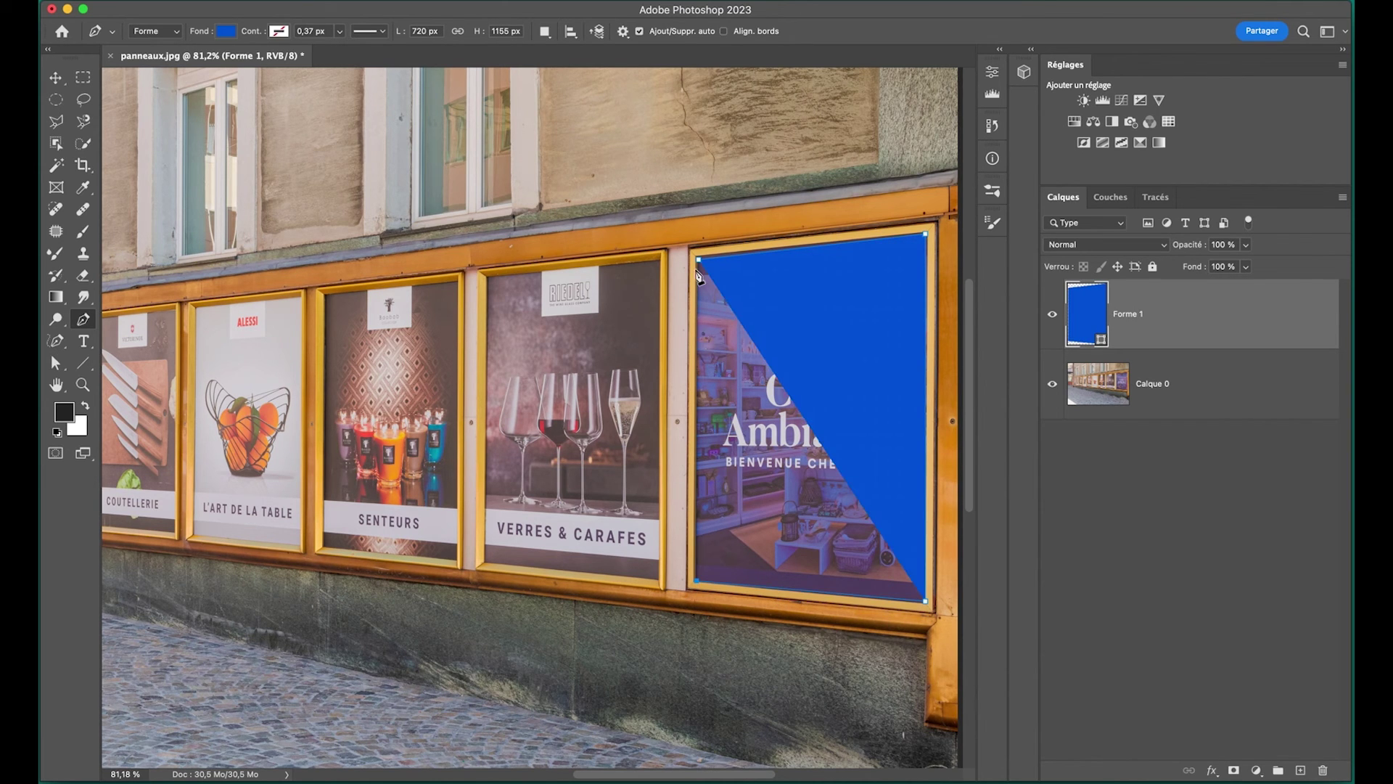
{"action": "left_click", "coordinate": [699, 261]}
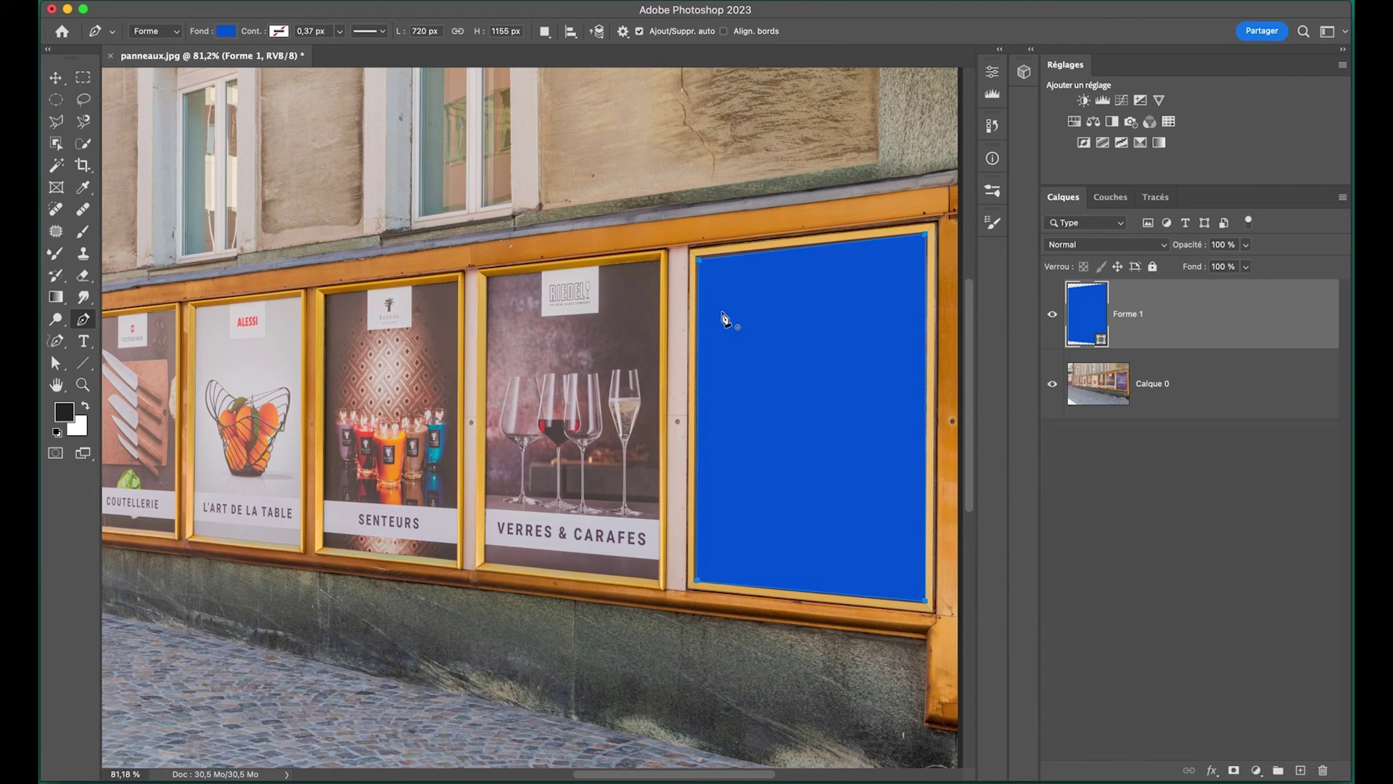
Draw a closed four-cornered blue shape over the "Verres & Carafes" poster, following the inside of its golden border.
{"action": "left_click", "coordinate": [489, 280]}
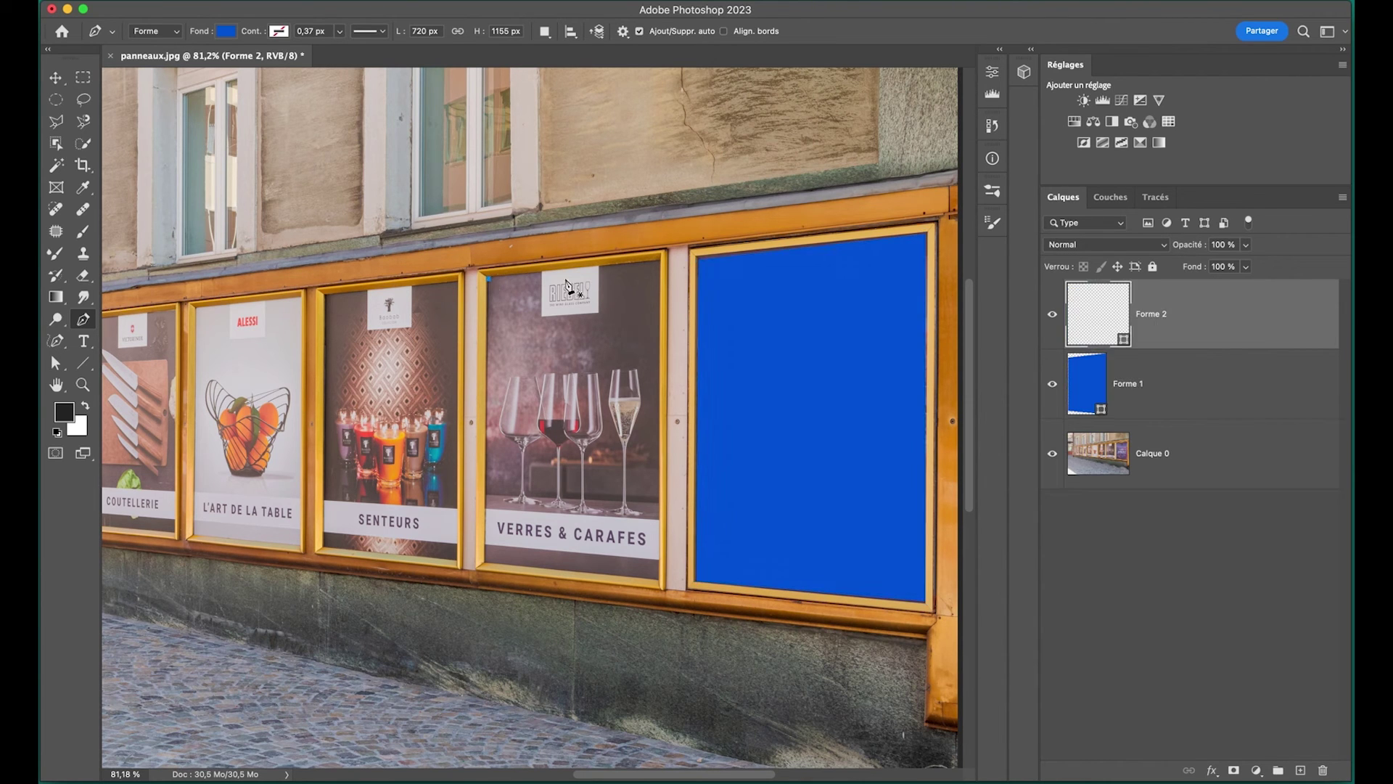
{"action": "left_click", "coordinate": [659, 262]}
{"action": "left_click", "coordinate": [658, 579]}
{"action": "left_click", "coordinate": [486, 562]}
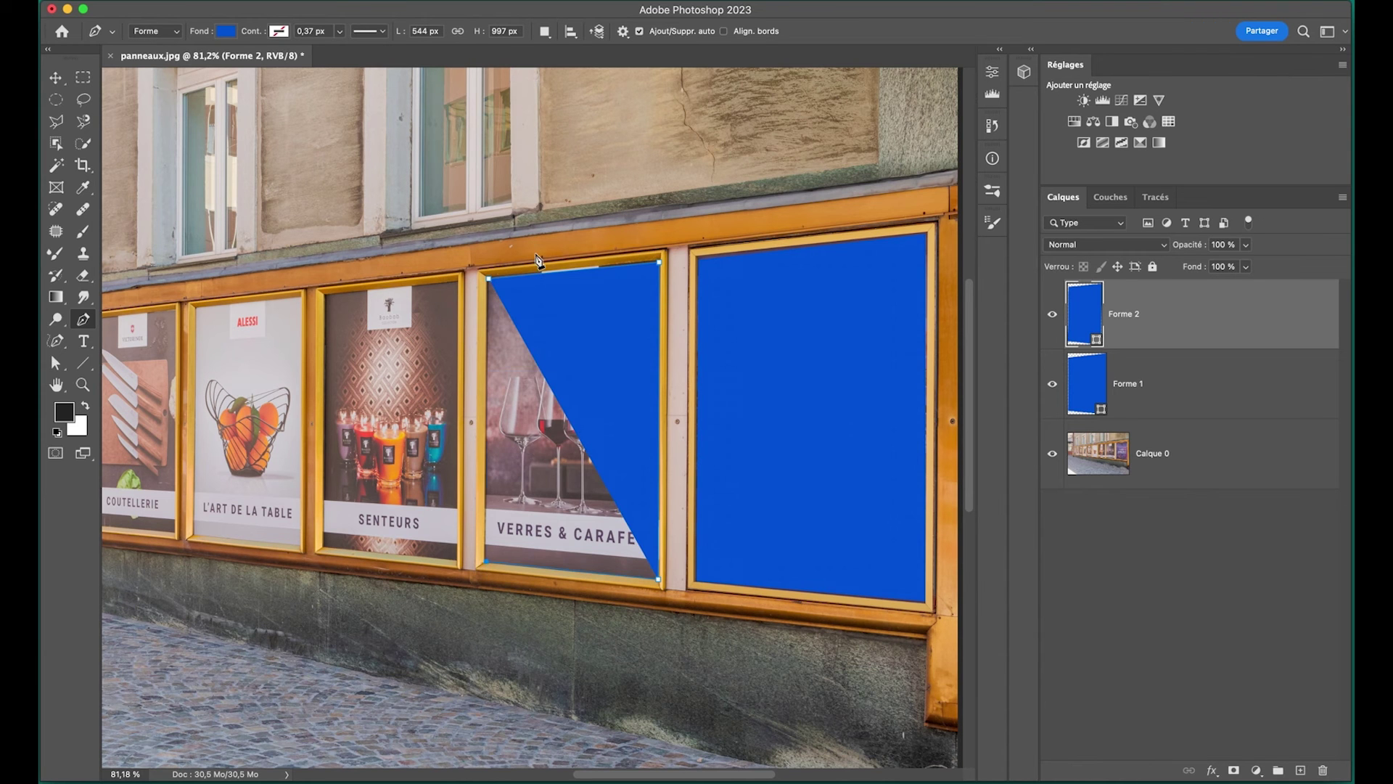
{"action": "left_click", "coordinate": [491, 278]}
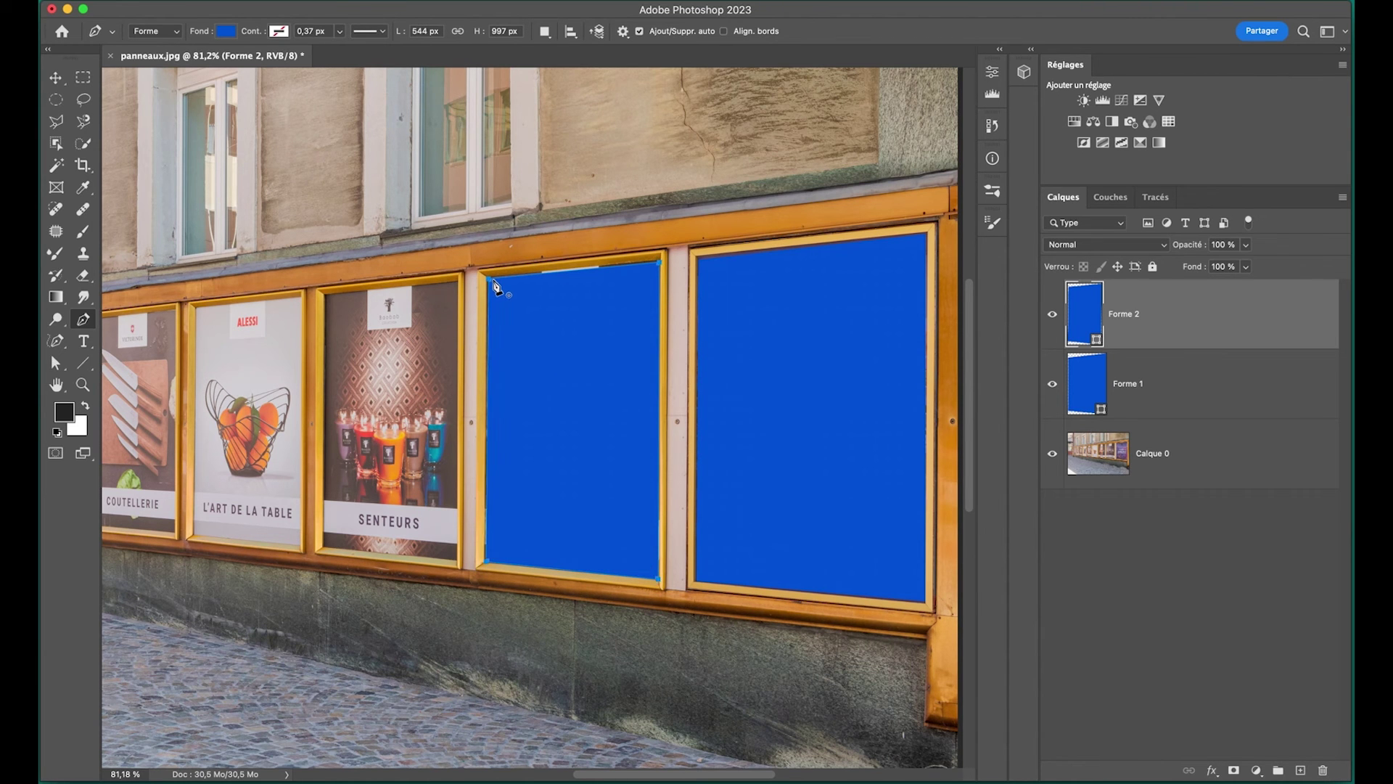
Draw a closed four-cornered blue shape over the "Senteurs" poster, following the inside of its golden border.
{"action": "scroll", "coordinate": [461, 368], "scroll_direction": "left", "scroll_amount": 10}
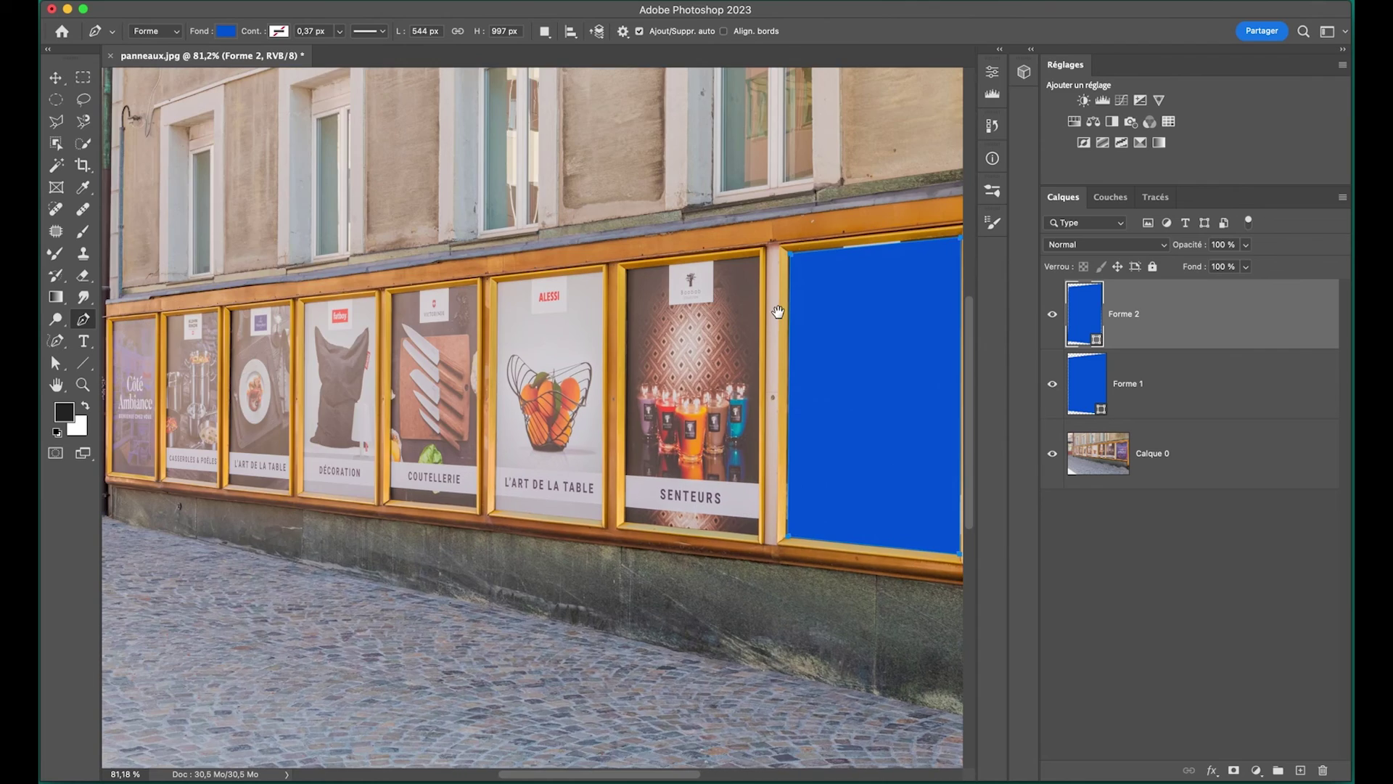
{"action": "scroll", "coordinate": [774, 311], "scroll_direction": "down", "scroll_amount": 2}
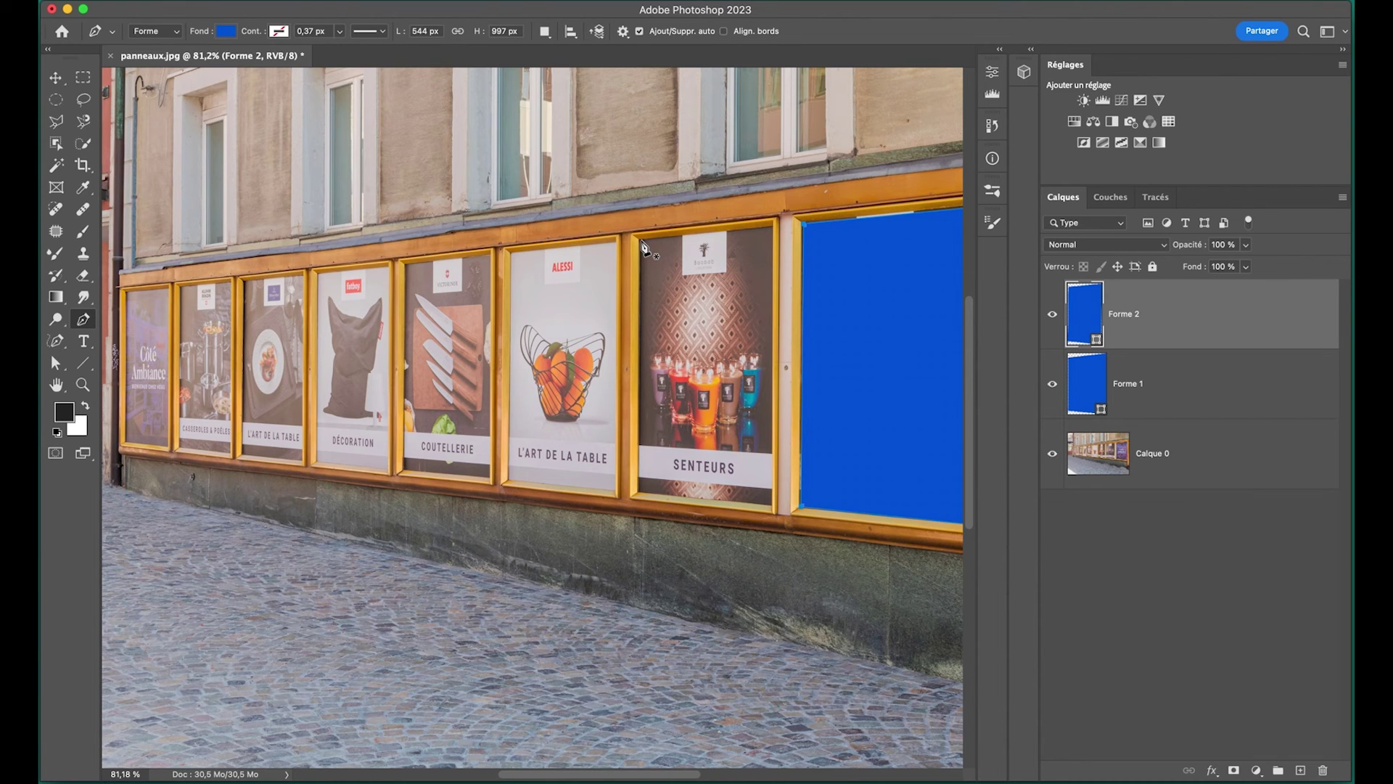
{"action": "left_click", "coordinate": [641, 241]}
{"action": "left_click", "coordinate": [774, 227]}
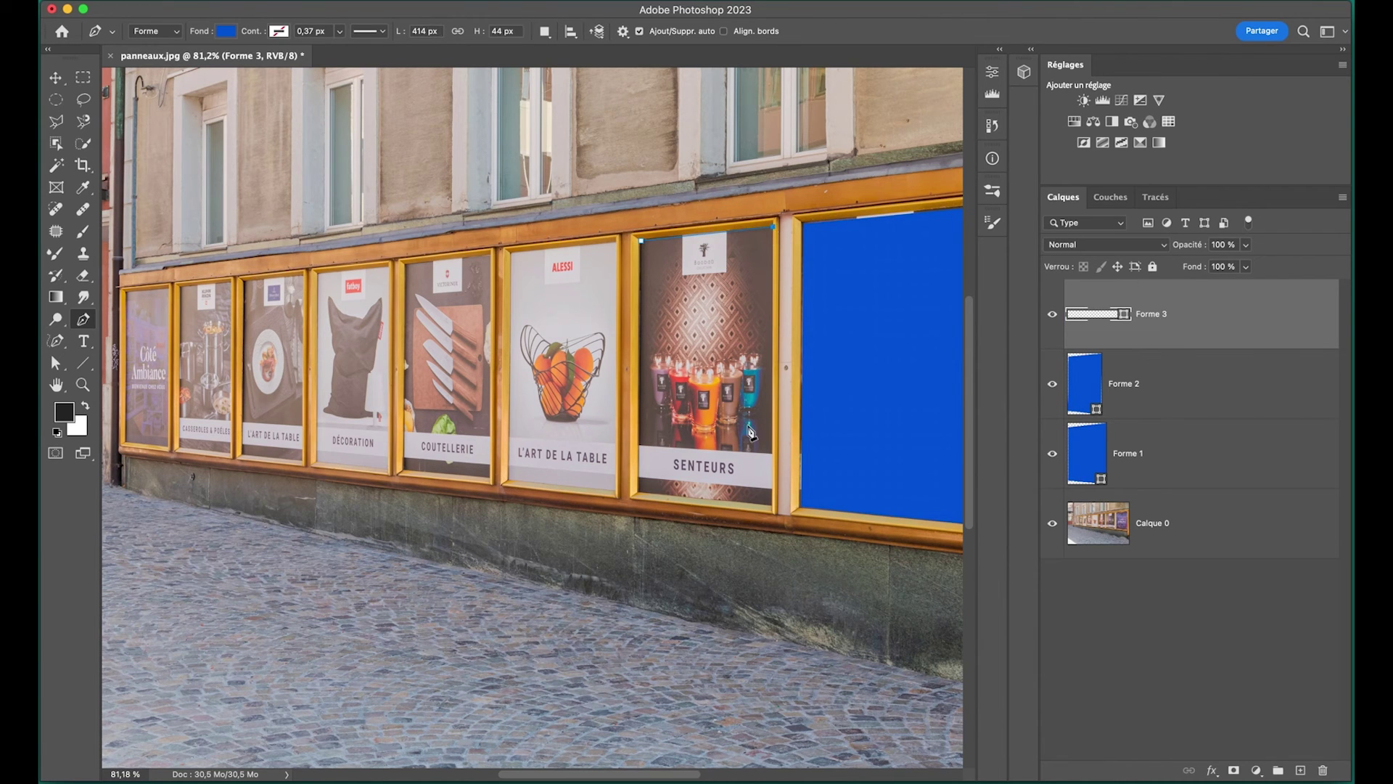
{"action": "left_click", "coordinate": [773, 505]}
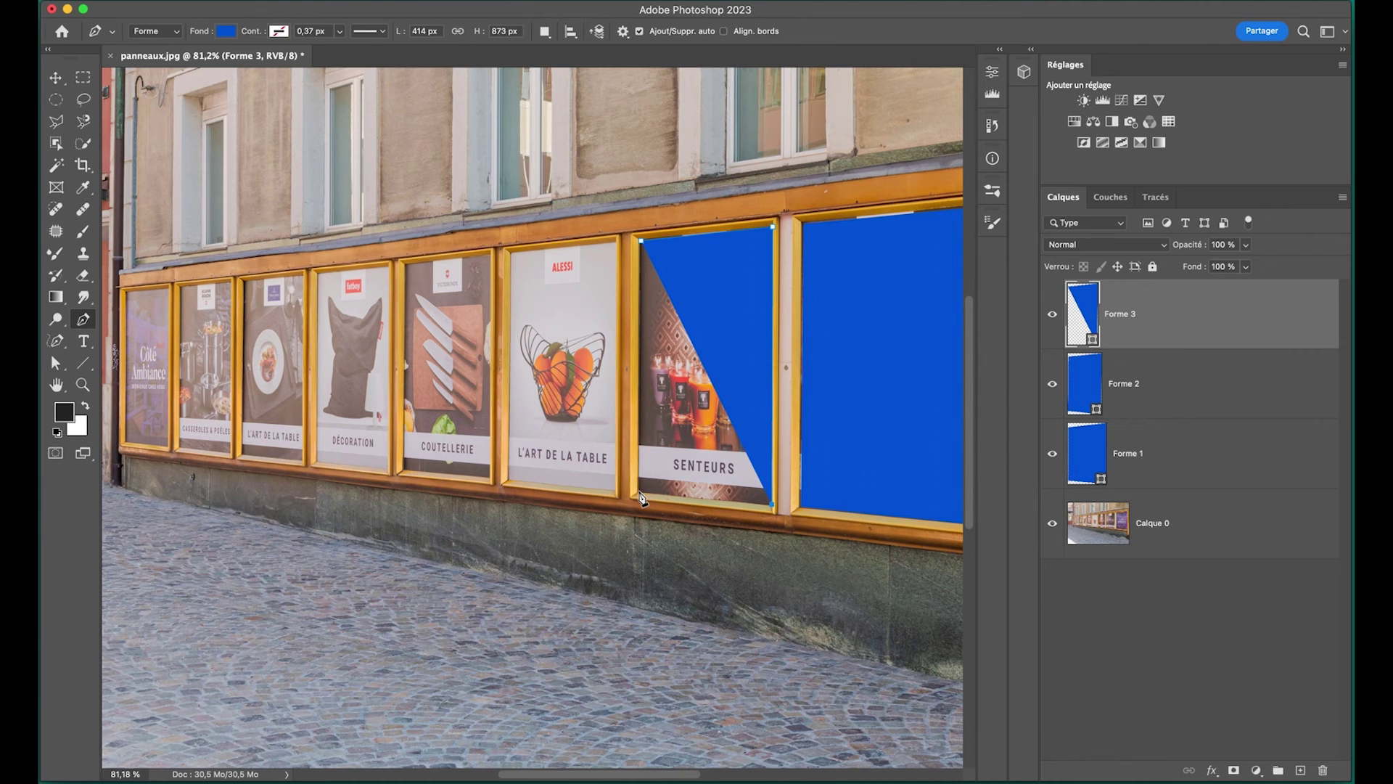
{"action": "left_click", "coordinate": [639, 492]}
{"action": "left_click", "coordinate": [641, 241]}
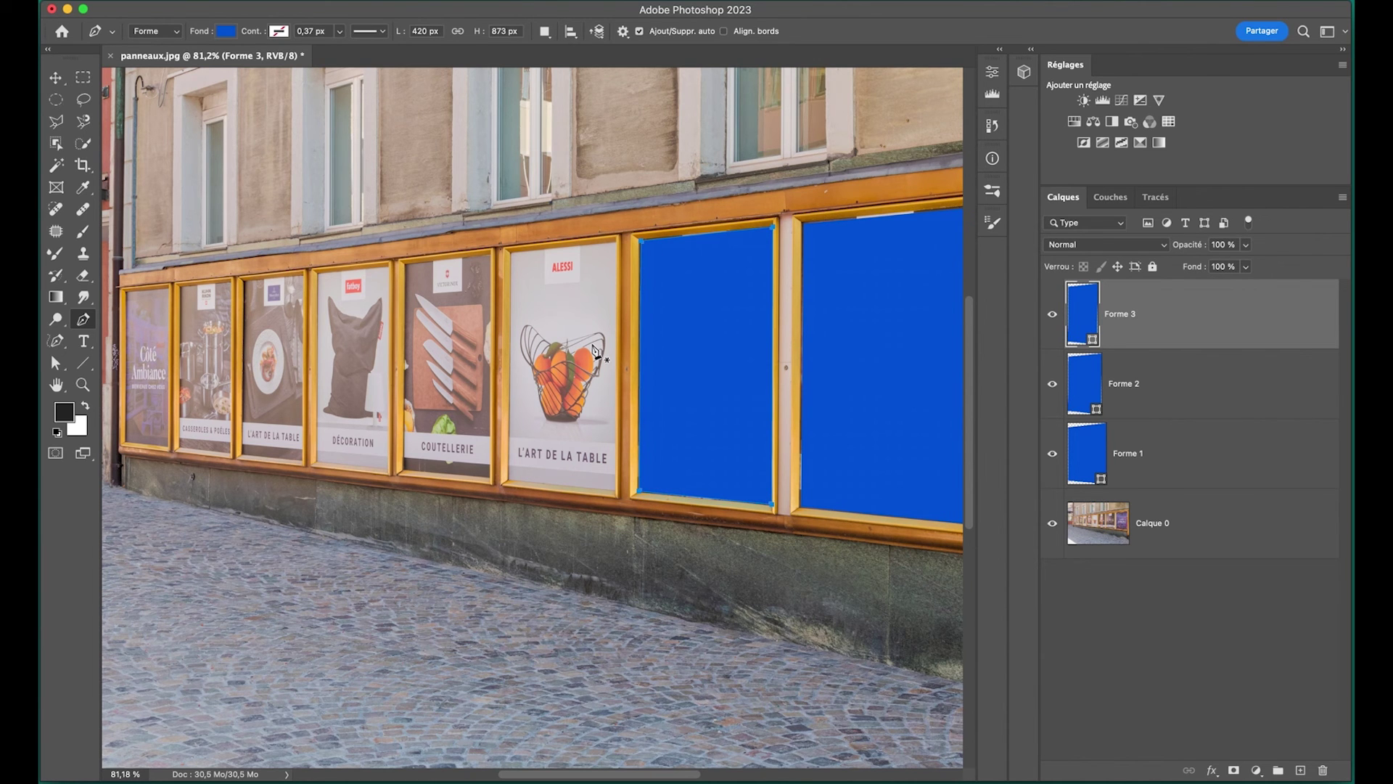
Adjust the two lower corner points of the blue shape beside the "Coutellerie" poster to follow the inside of its golden border.
{"action": "scroll", "coordinate": [594, 351], "scroll_direction": "left", "scroll_amount": 5}
{"action": "scroll", "coordinate": [594, 350], "scroll_direction": "up", "scroll_amount": 1}
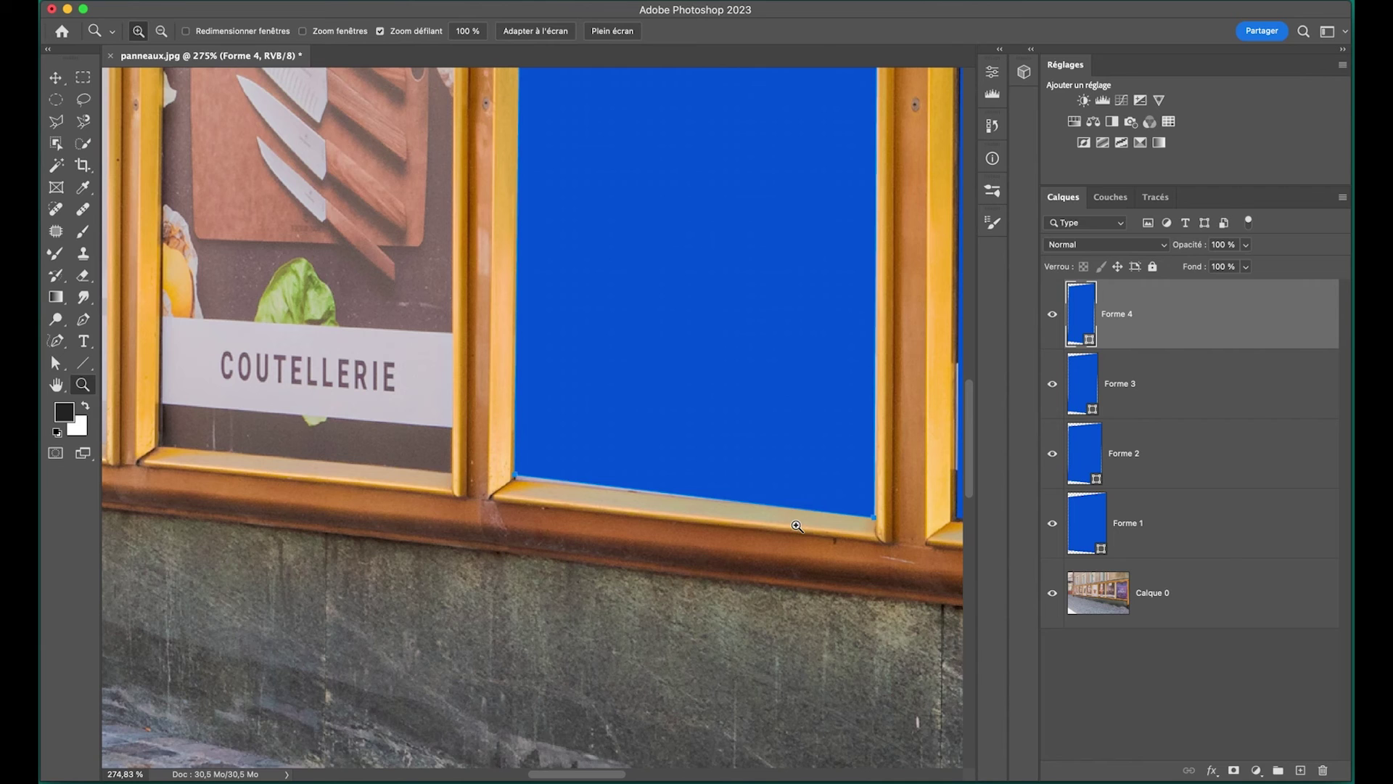
{"action": "key", "text": "a"}
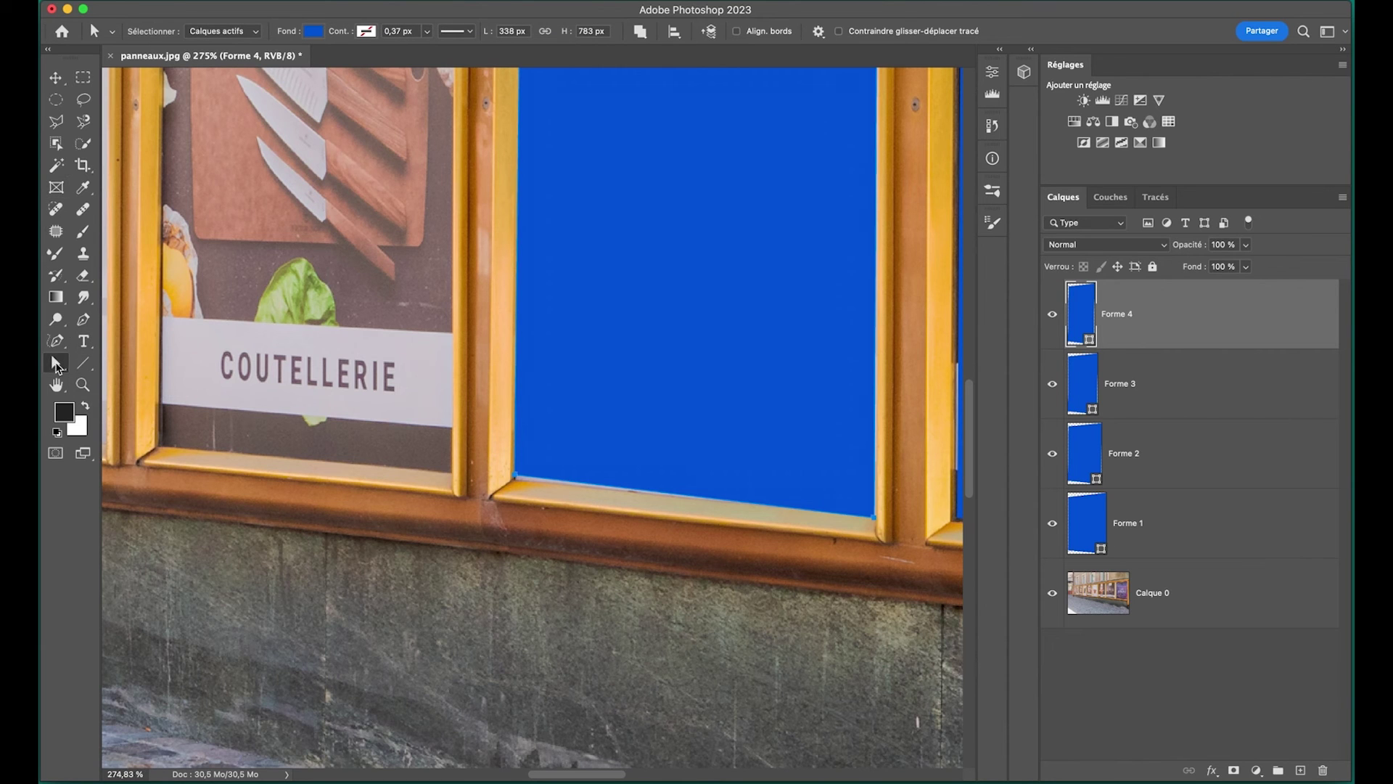
{"action": "left_click_drag", "start_coordinate": [873, 520], "coordinate": [874, 516]}
{"action": "left_click", "coordinate": [875, 527]}
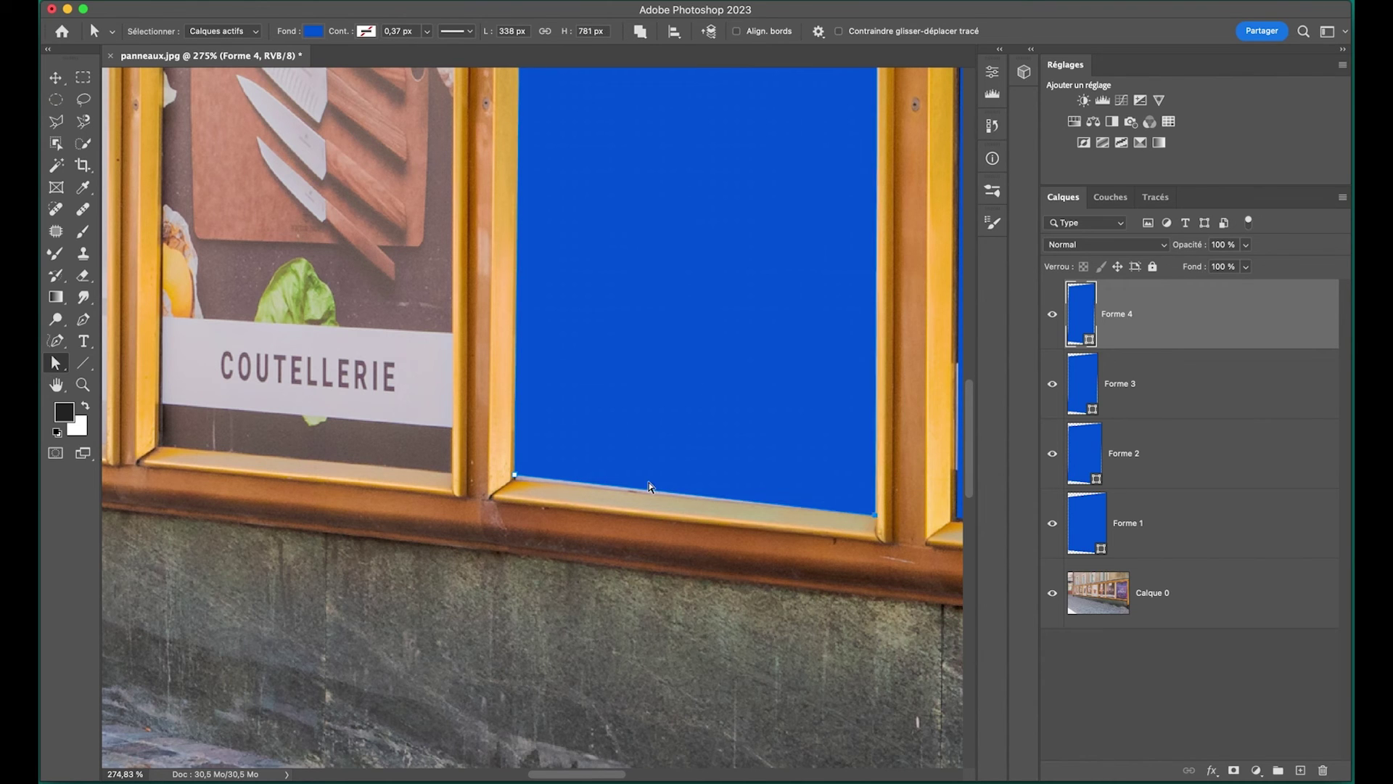
{"action": "left_click_drag", "start_coordinate": [515, 478], "coordinate": [515, 482]}
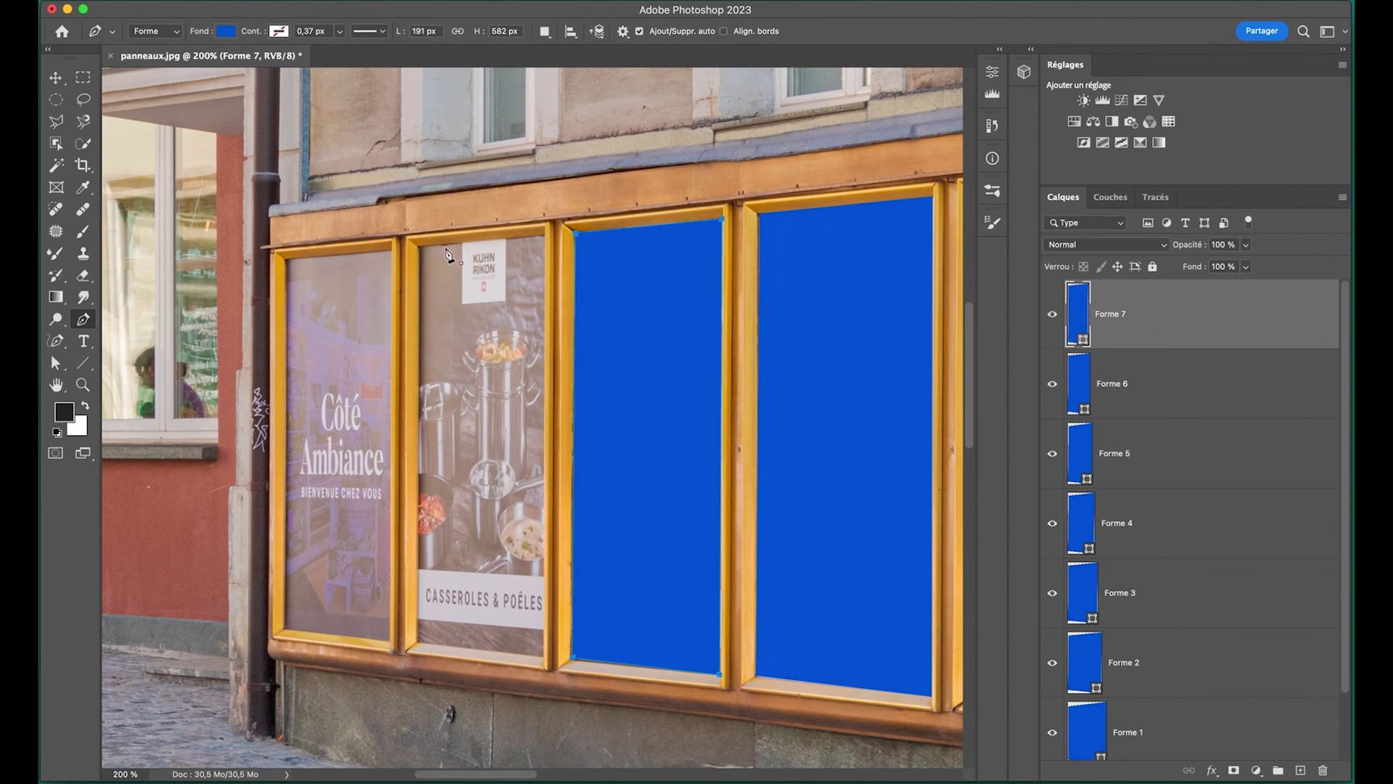
Draw a closed four-cornered blue shape over the "Casseroles & Poêles" poster, following the inside of its golden border.
{"action": "left_click", "coordinate": [423, 241]}
{"action": "left_click", "coordinate": [545, 234]}
{"action": "left_click", "coordinate": [543, 657]}
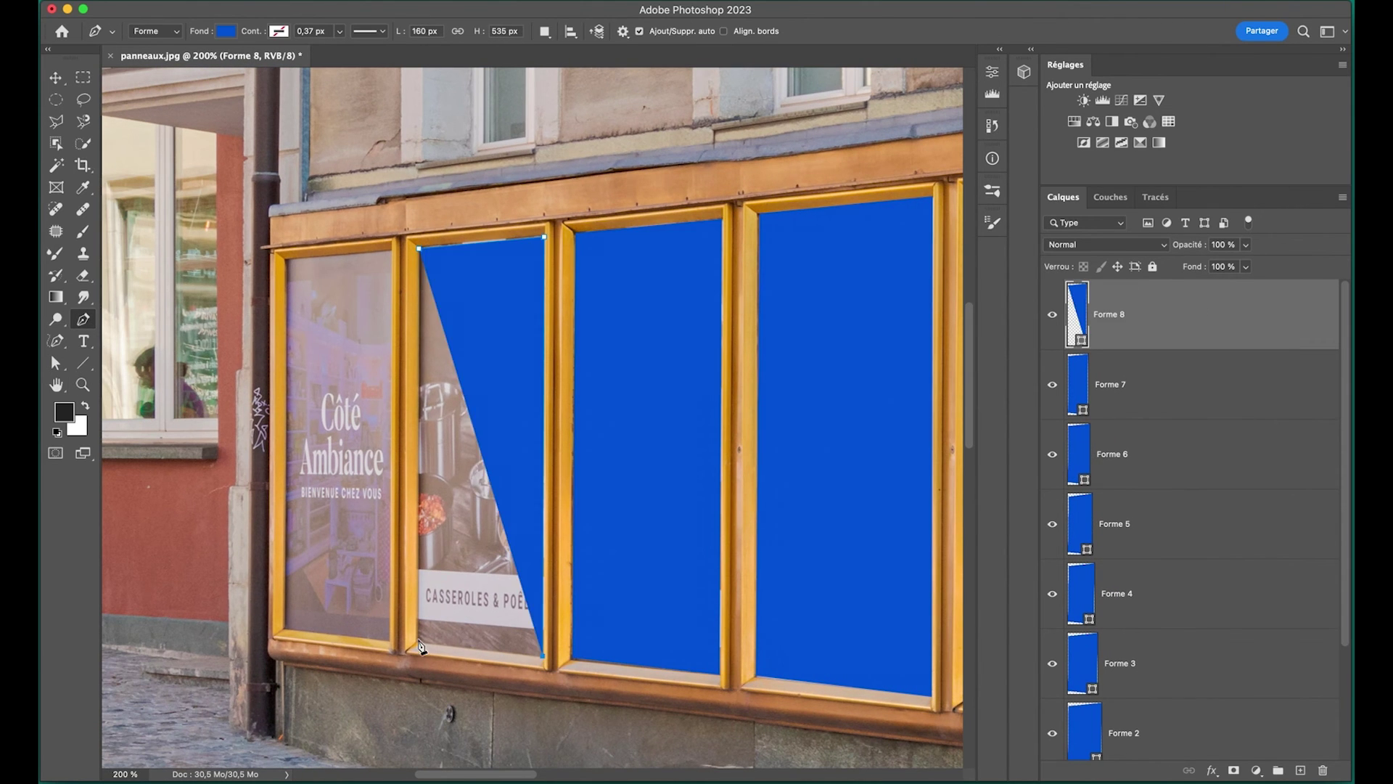
{"action": "left_click", "coordinate": [421, 650]}
{"action": "left_click", "coordinate": [423, 242]}
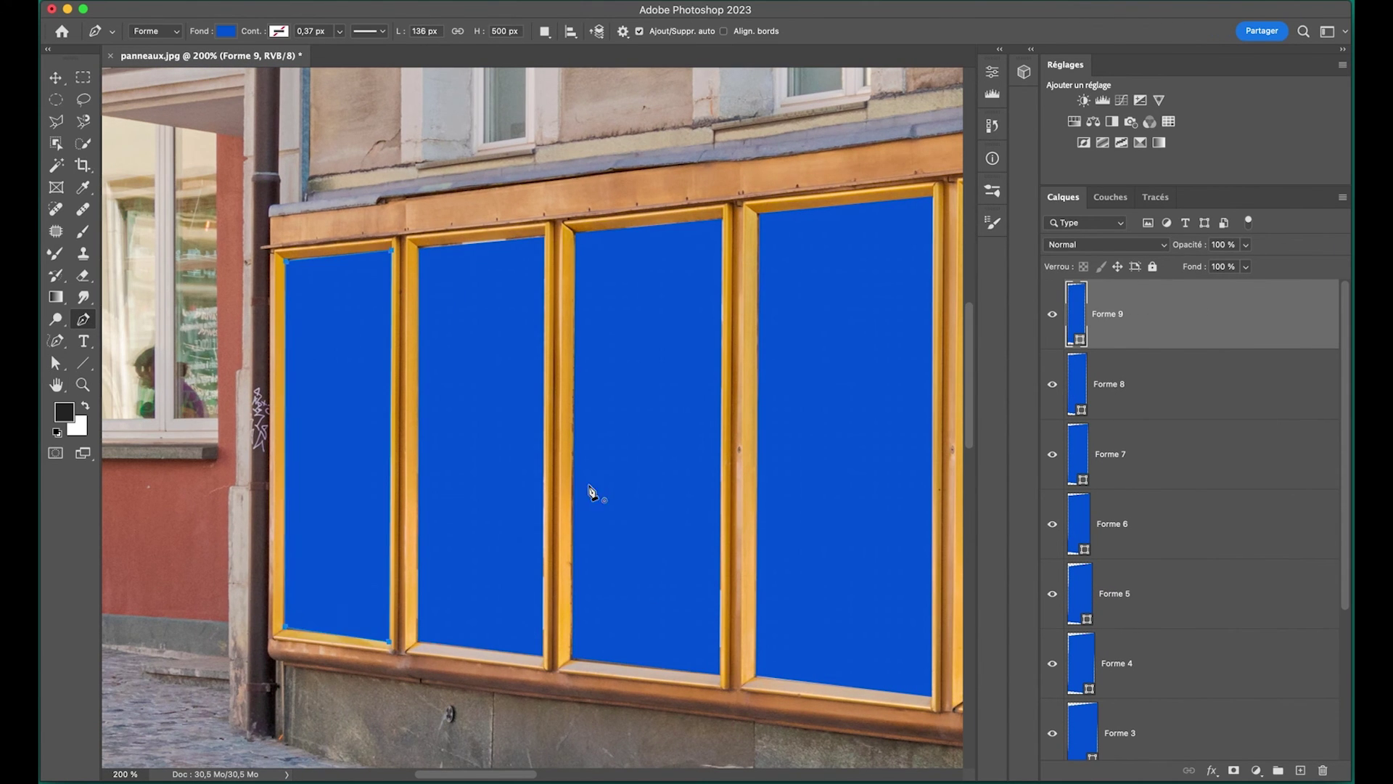
Merge the nine blue shape layers, Forme 1 to Forme 9, into a single shape layer.
{"action": "key", "text": "z"}
{"action": "key", "text": "super+0"}
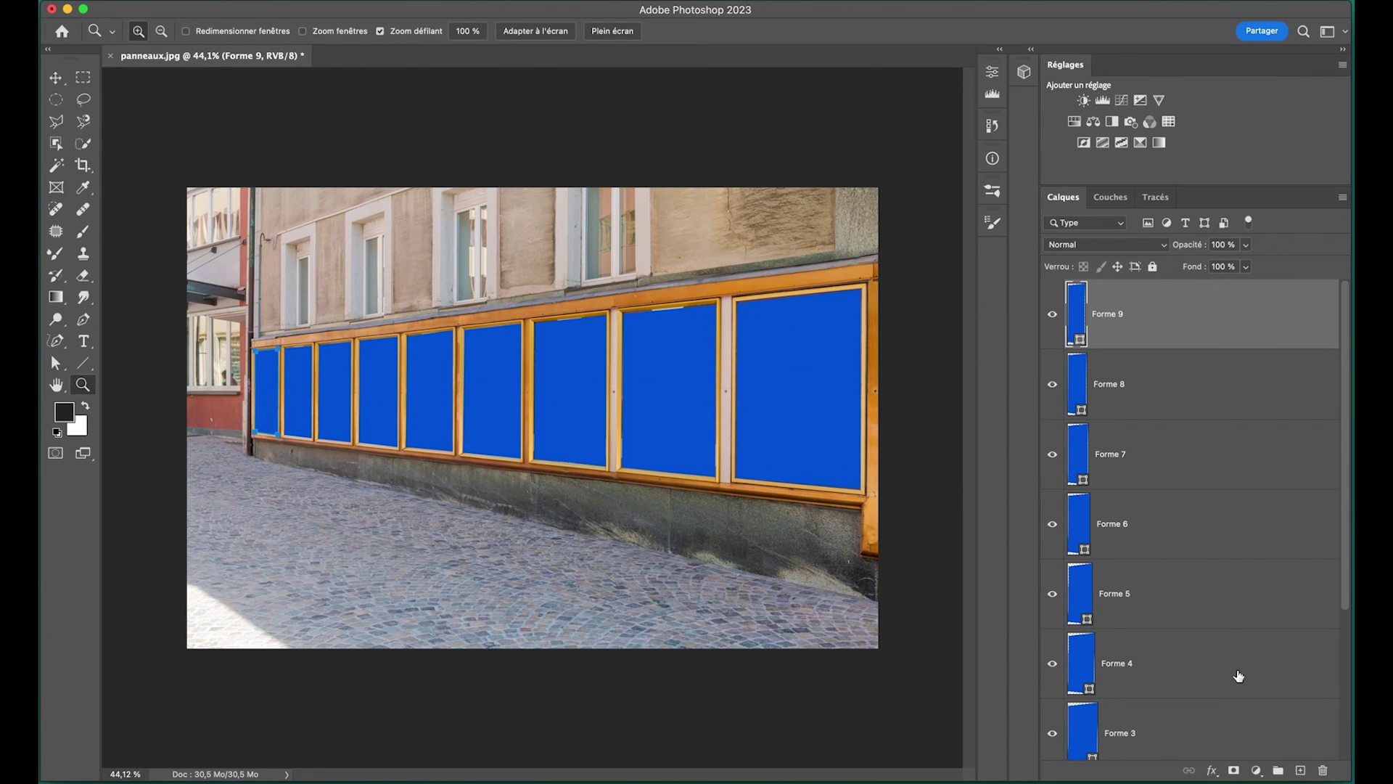
{"action": "scroll", "coordinate": [1349, 525], "scroll_direction": "down", "scroll_amount": 3}
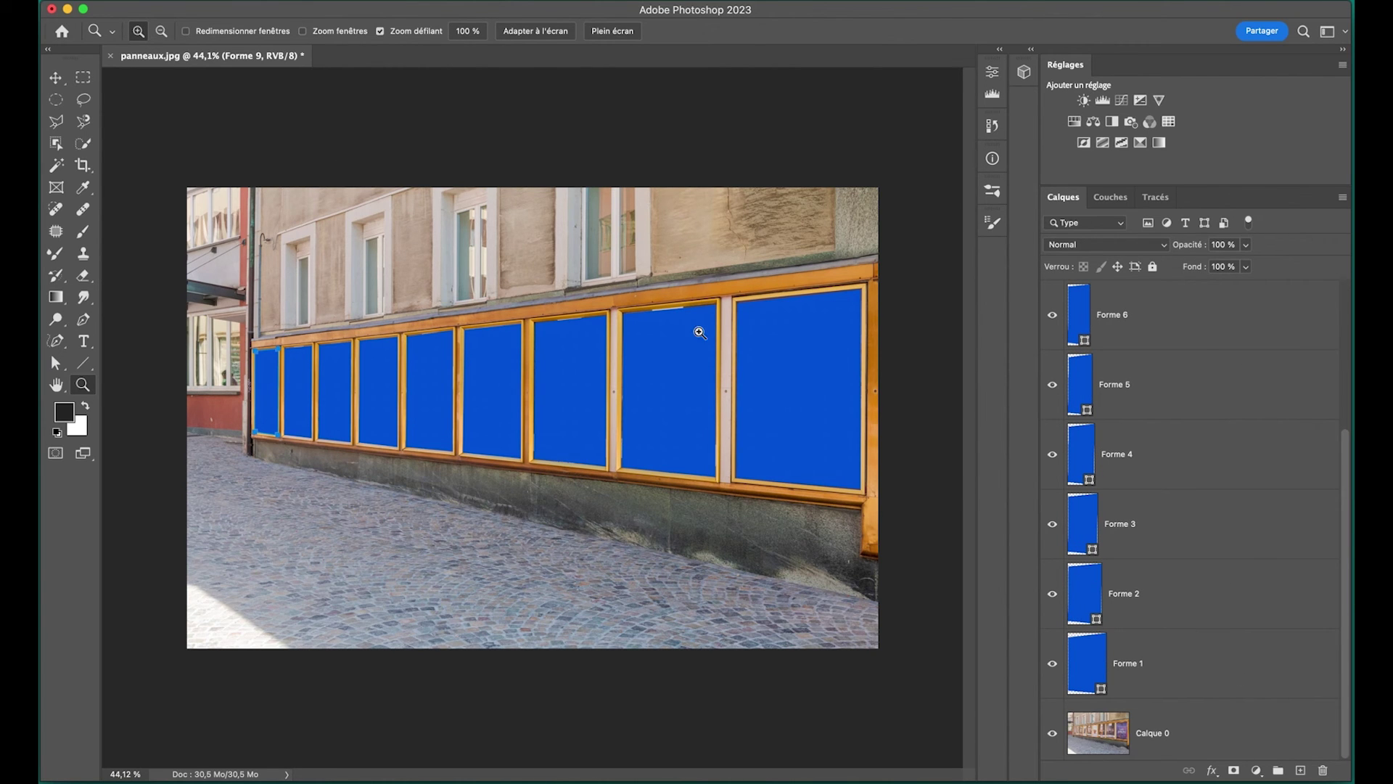
{"action": "scroll", "coordinate": [1350, 558], "scroll_direction": "up", "scroll_amount": 3}
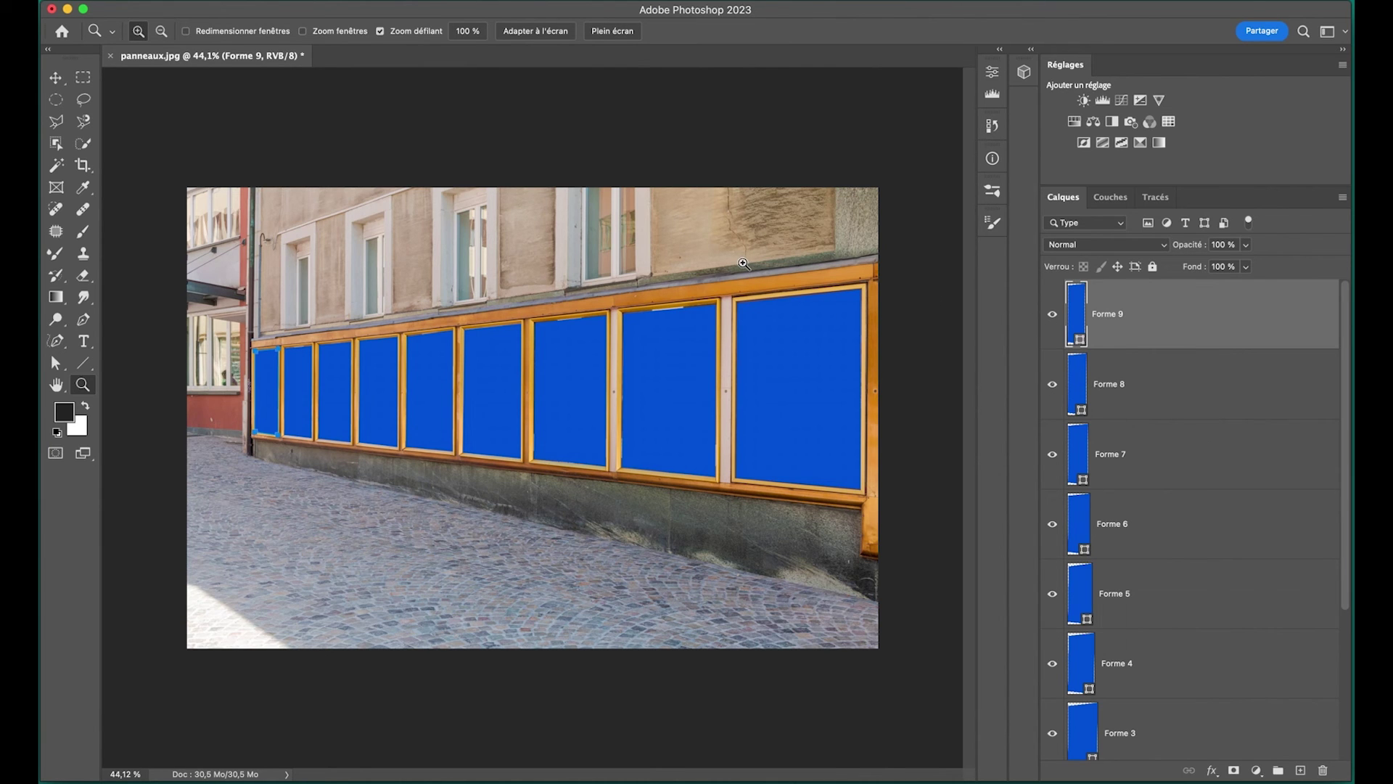
{"action": "left_click_drag", "start_coordinate": [1340, 490], "coordinate": [1328, 517]}
{"action": "left_click", "coordinate": [1291, 665], "text": "shift"}
{"action": "scroll", "coordinate": [1348, 535], "scroll_direction": "down", "scroll_amount": 2}
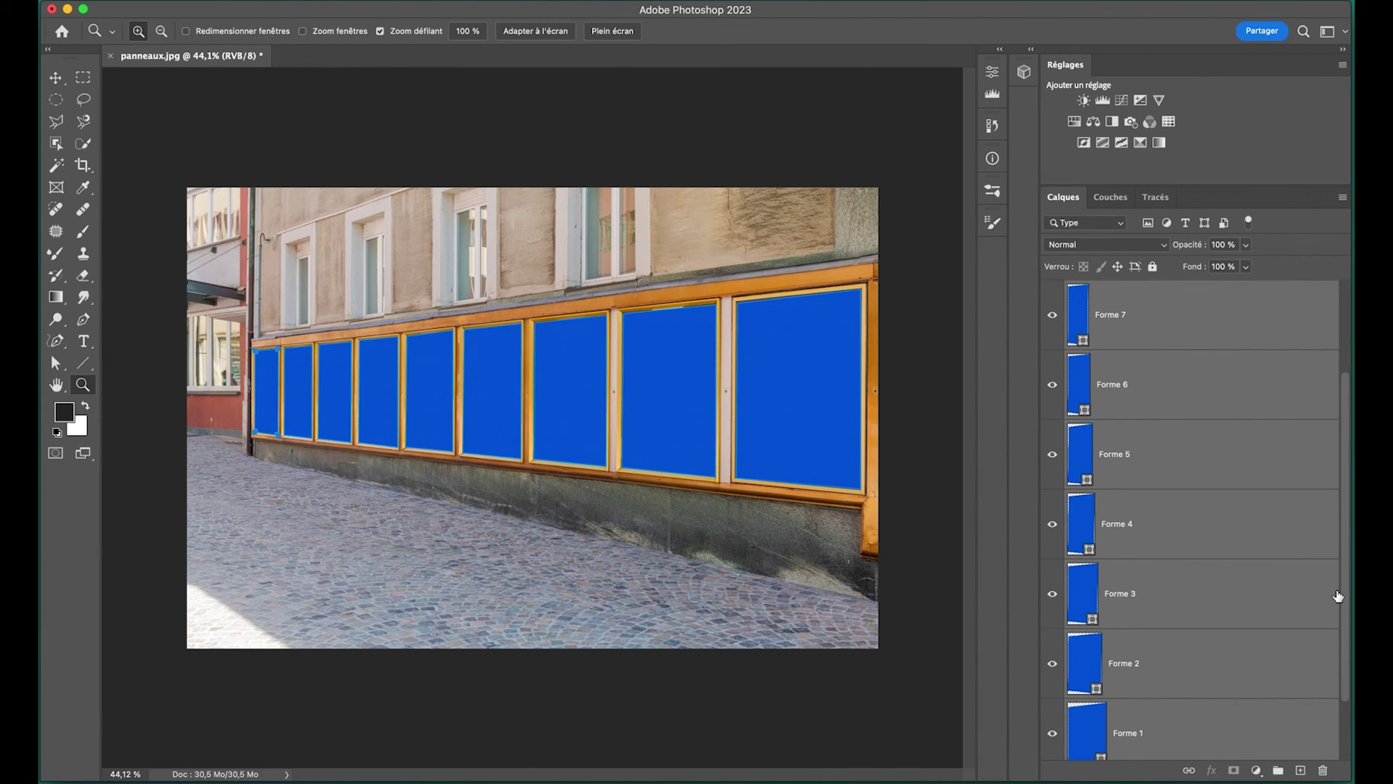
{"action": "key", "text": "super+e"}
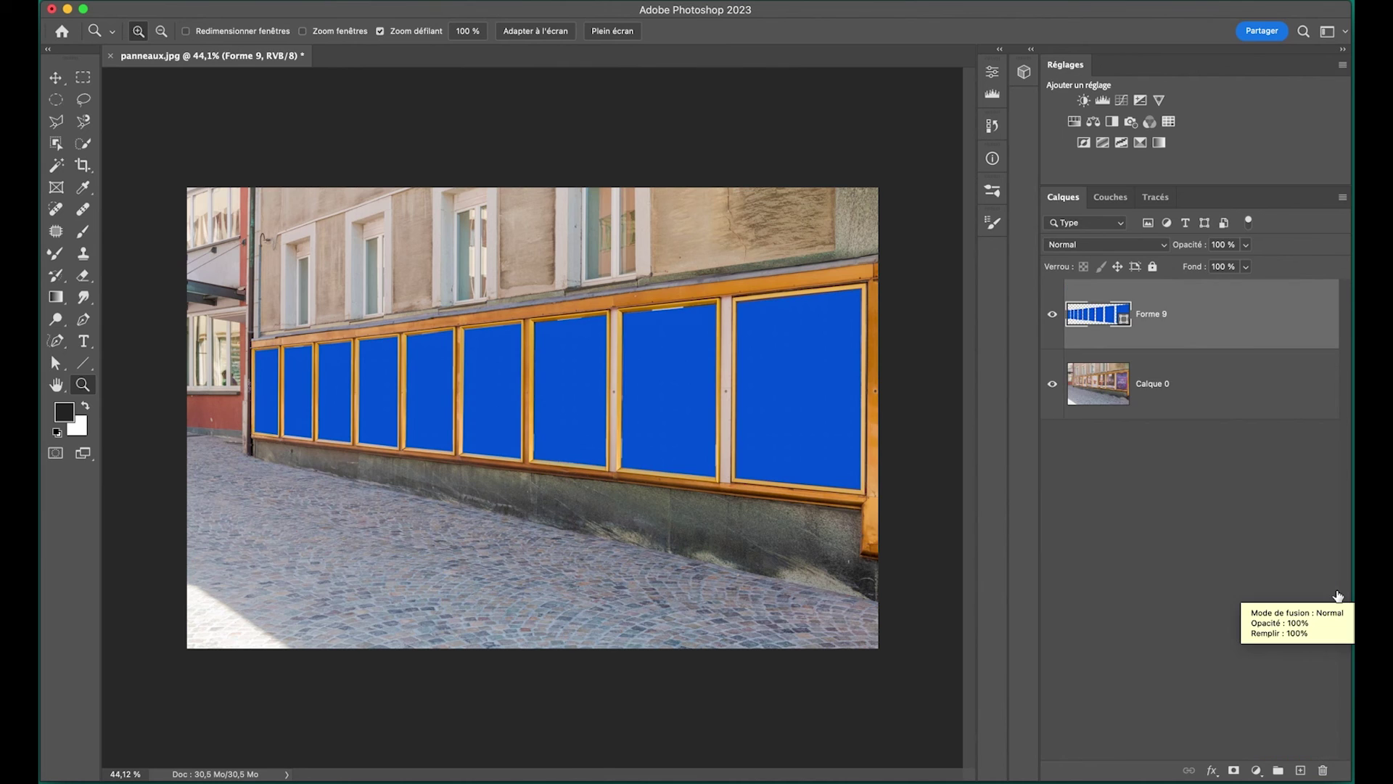
{"action": "right_click", "coordinate": [1245, 332]}
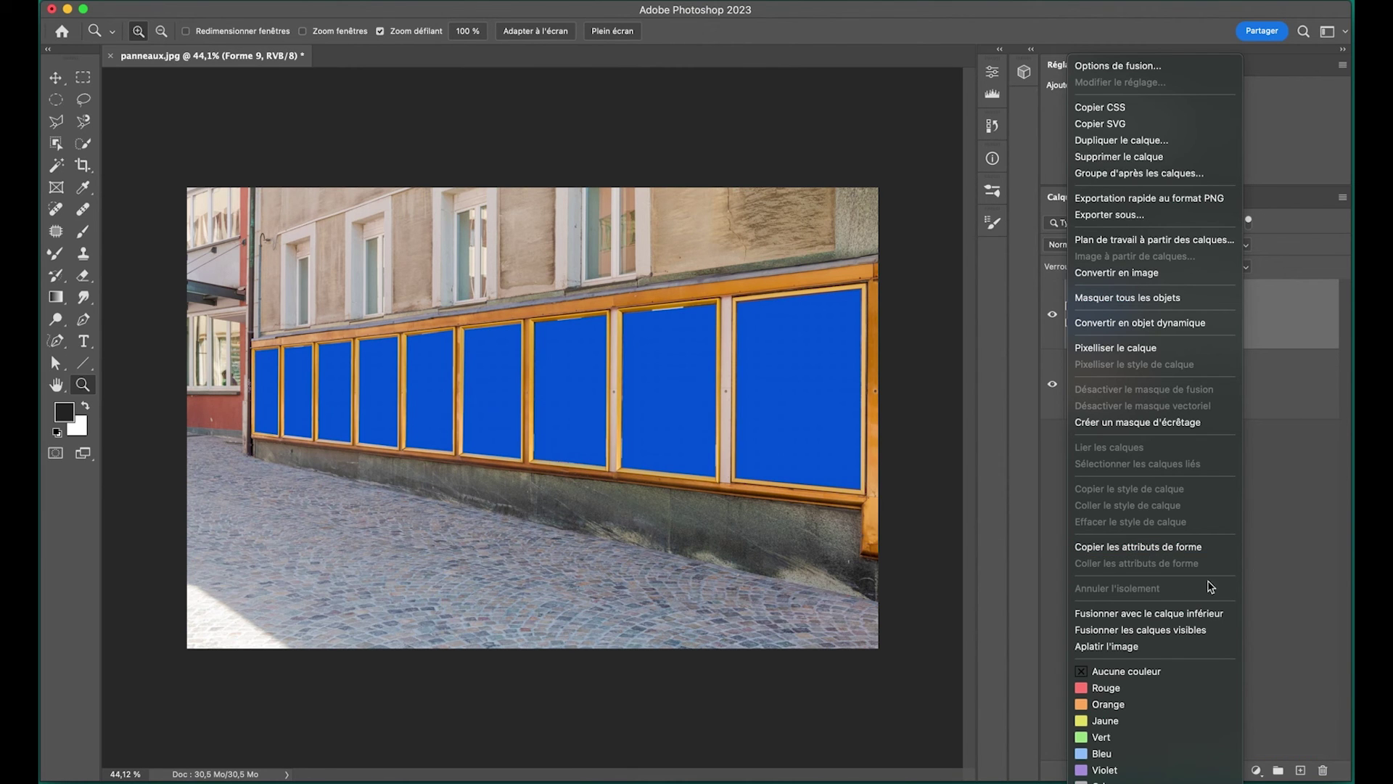
{"action": "left_click", "coordinate": [1314, 331]}
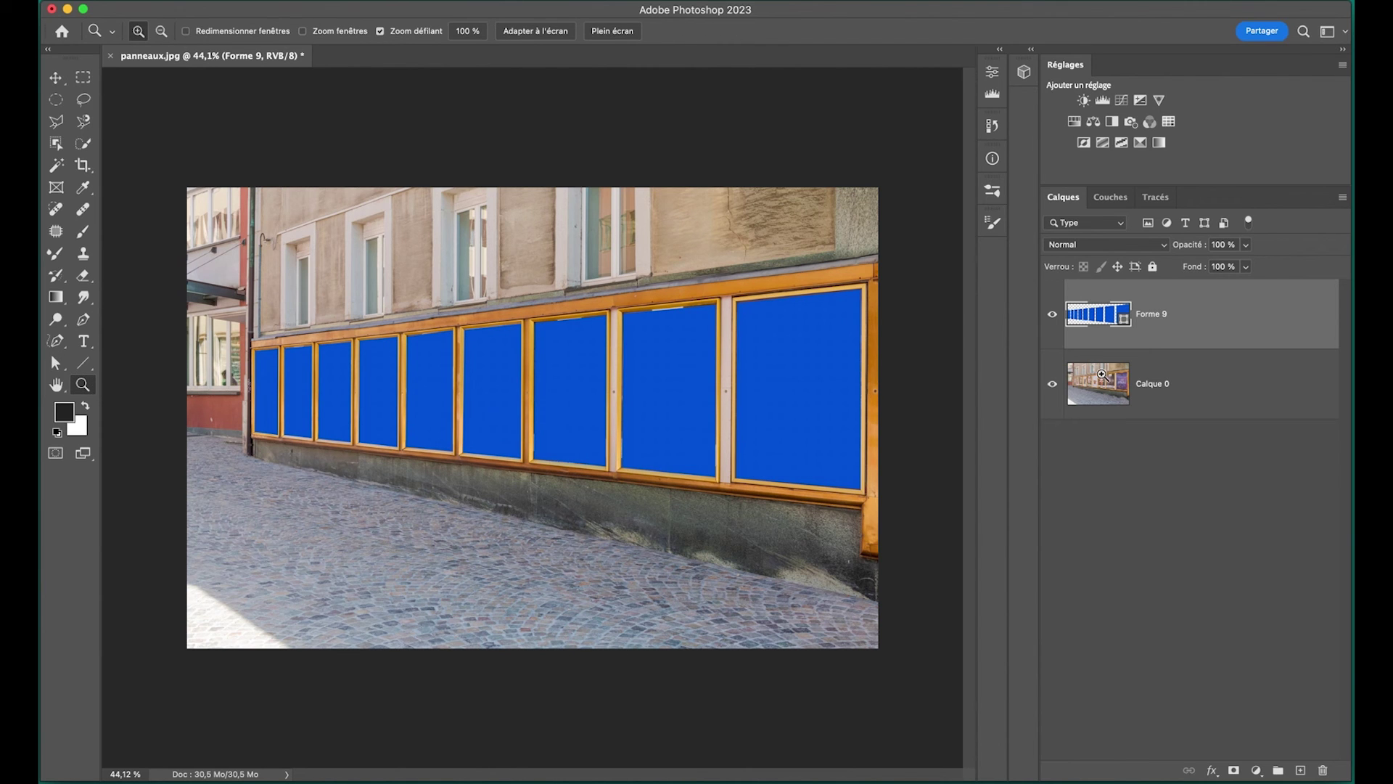
Embed the image nom and place it over the rightmost blue panel, scaled to 56.72%.
{"action": "left_click", "coordinate": [201, 0]}
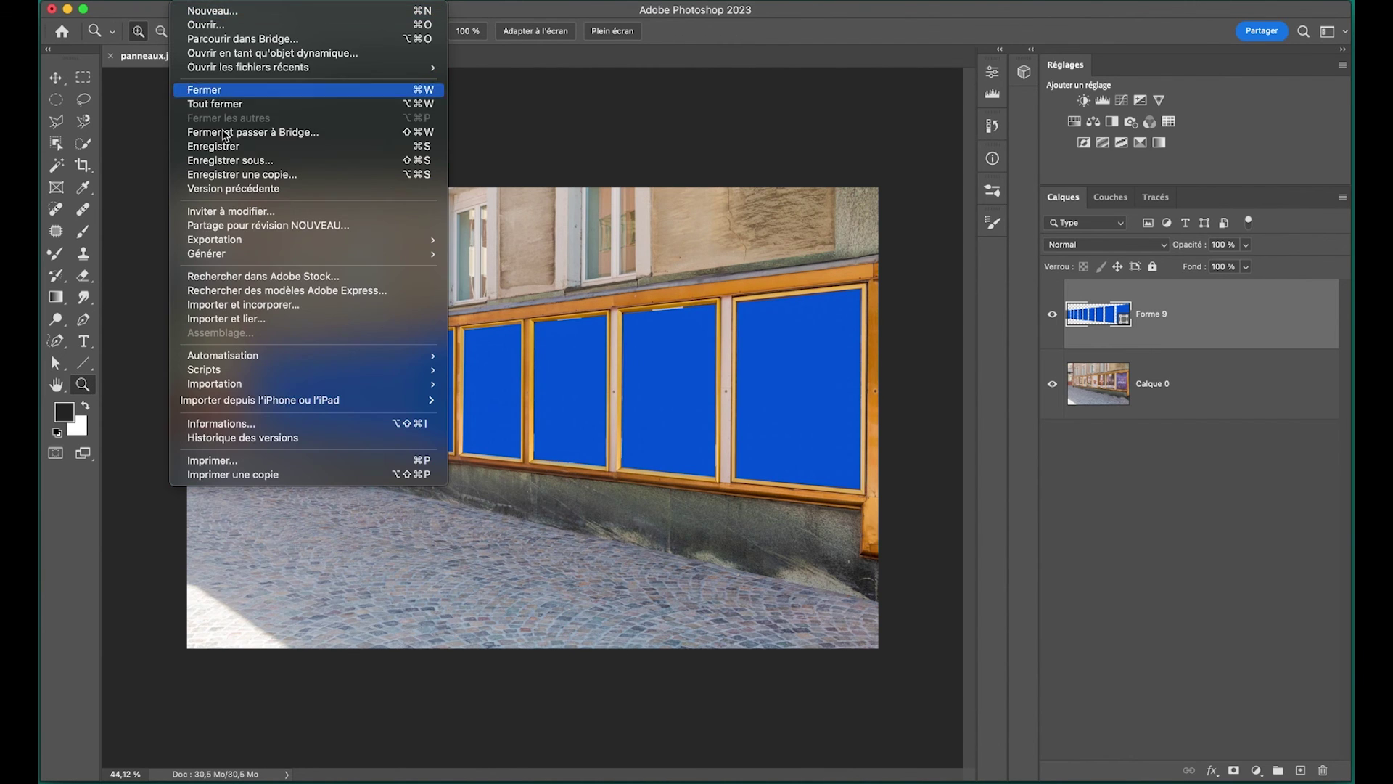
{"action": "left_click", "coordinate": [269, 306]}
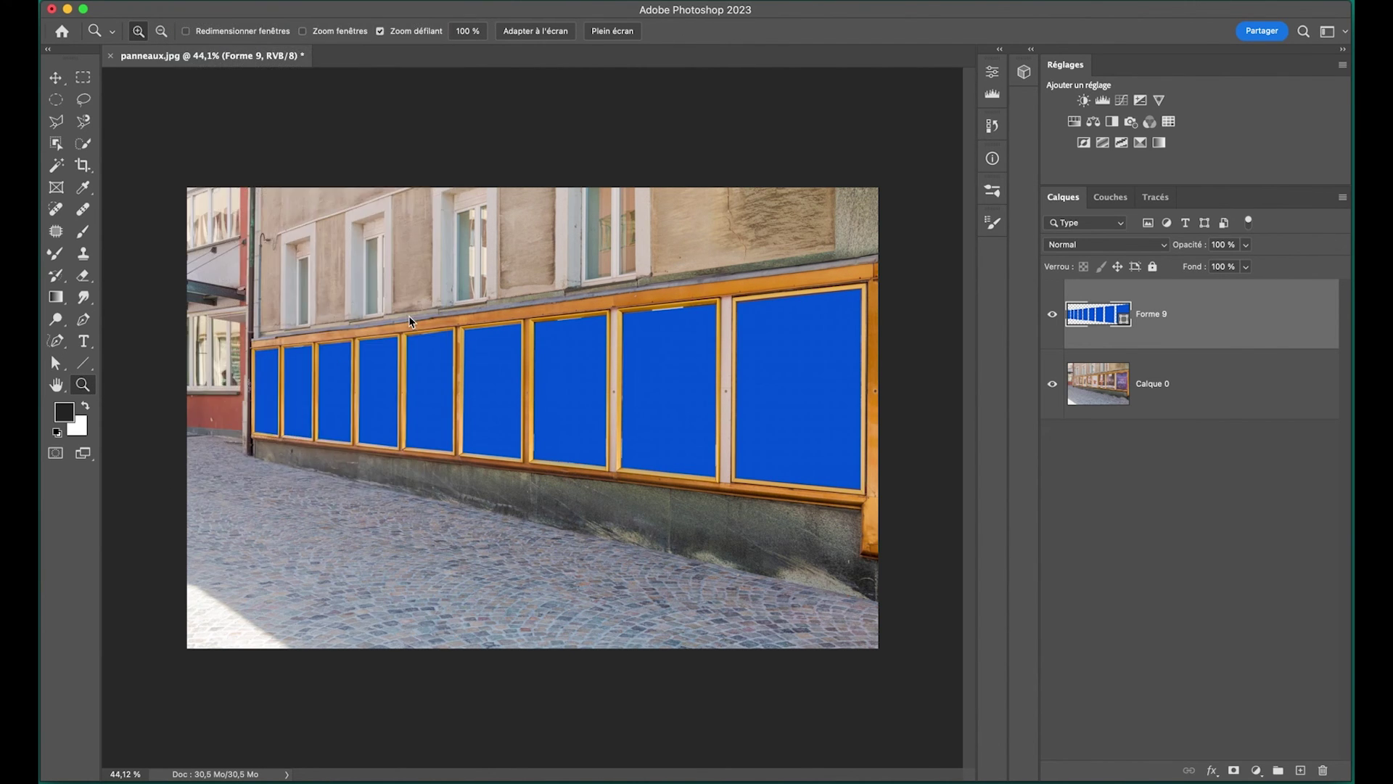
{"action": "left_click_drag", "start_coordinate": [631, 446], "coordinate": [903, 444]}
{"action": "left_click_drag", "start_coordinate": [944, 391], "coordinate": [826, 379]}
{"action": "left_click_drag", "start_coordinate": [748, 466], "coordinate": [819, 460]}
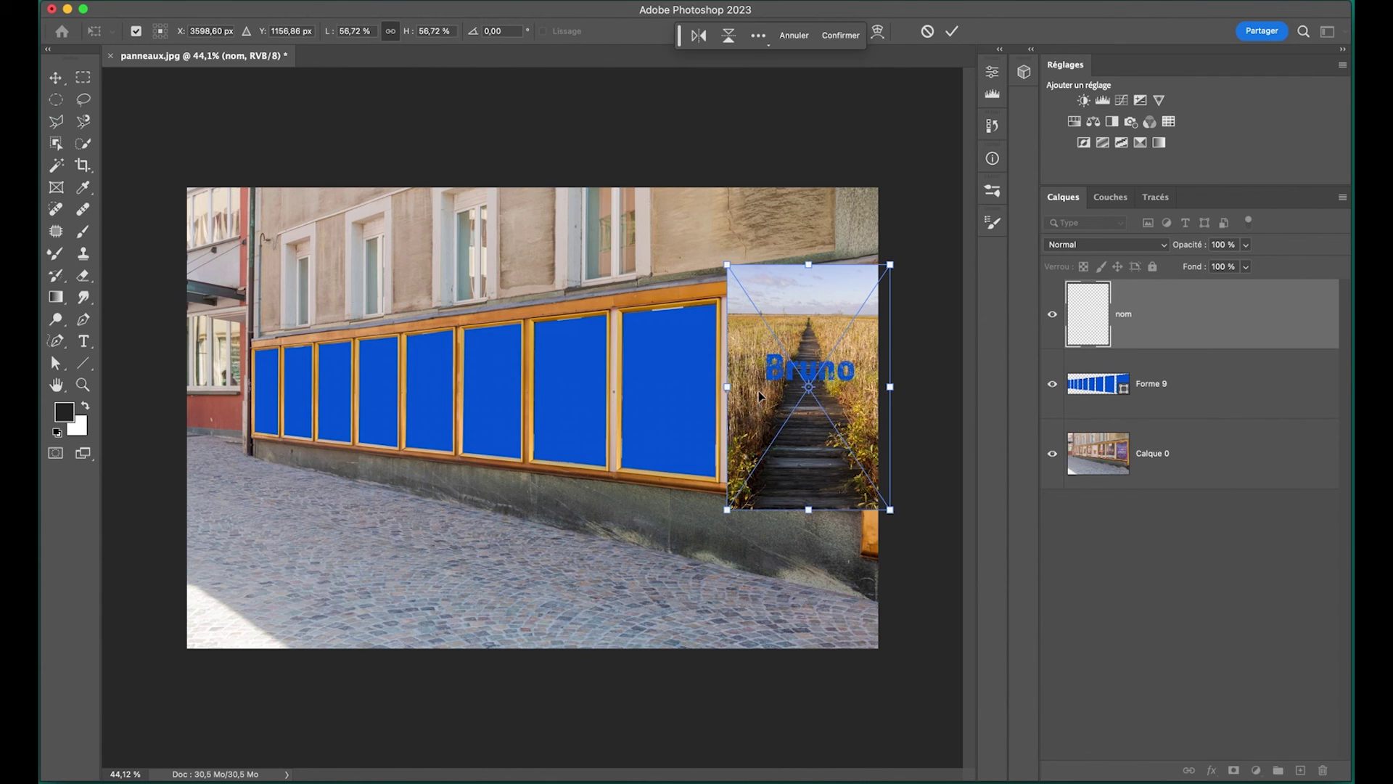
{"action": "left_click", "coordinate": [954, 32]}
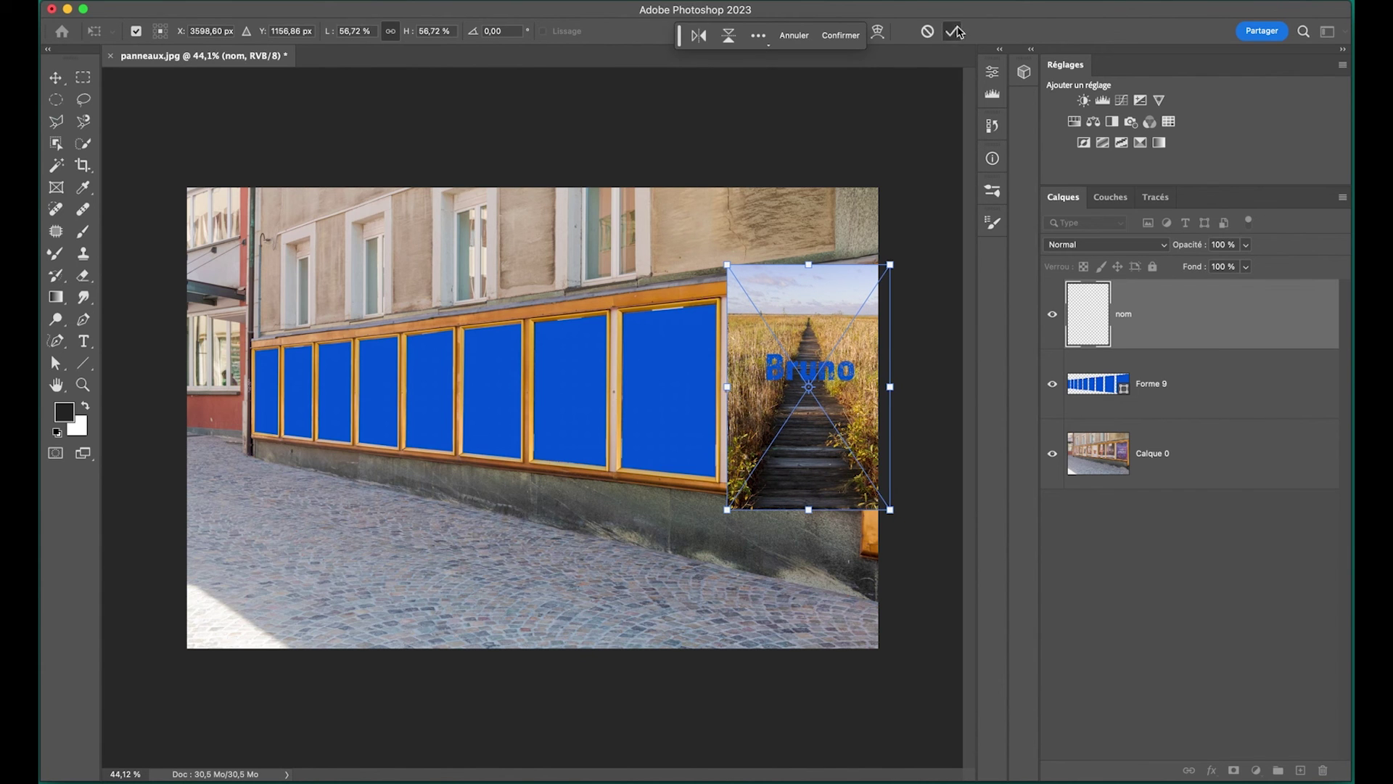
Embed deux_photos, mon_nom, _DSC0018 and _DSC0020, scaled and placed over successive panels from right to left.
{"action": "left_click", "coordinate": [182, 3]}
{"action": "left_click", "coordinate": [241, 305]}
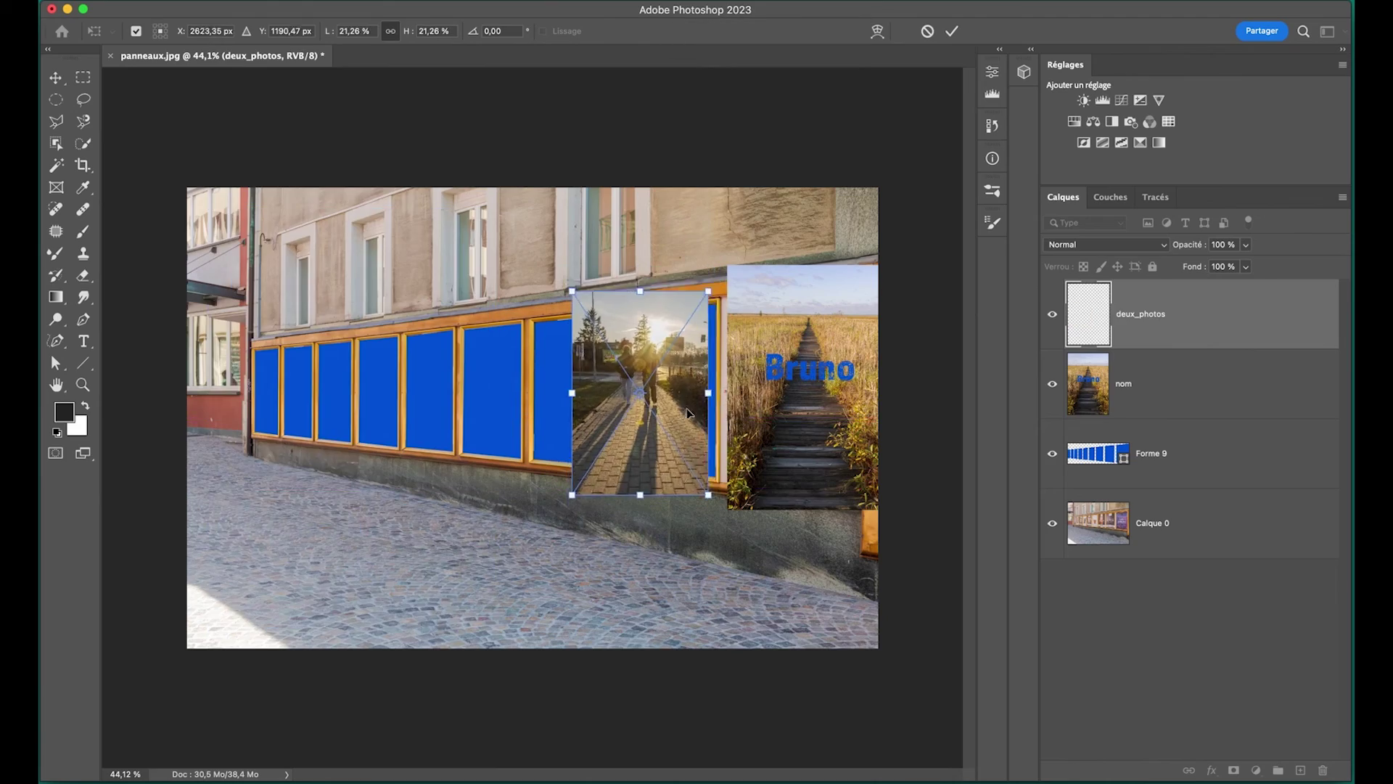
{"action": "key", "text": "Return"}
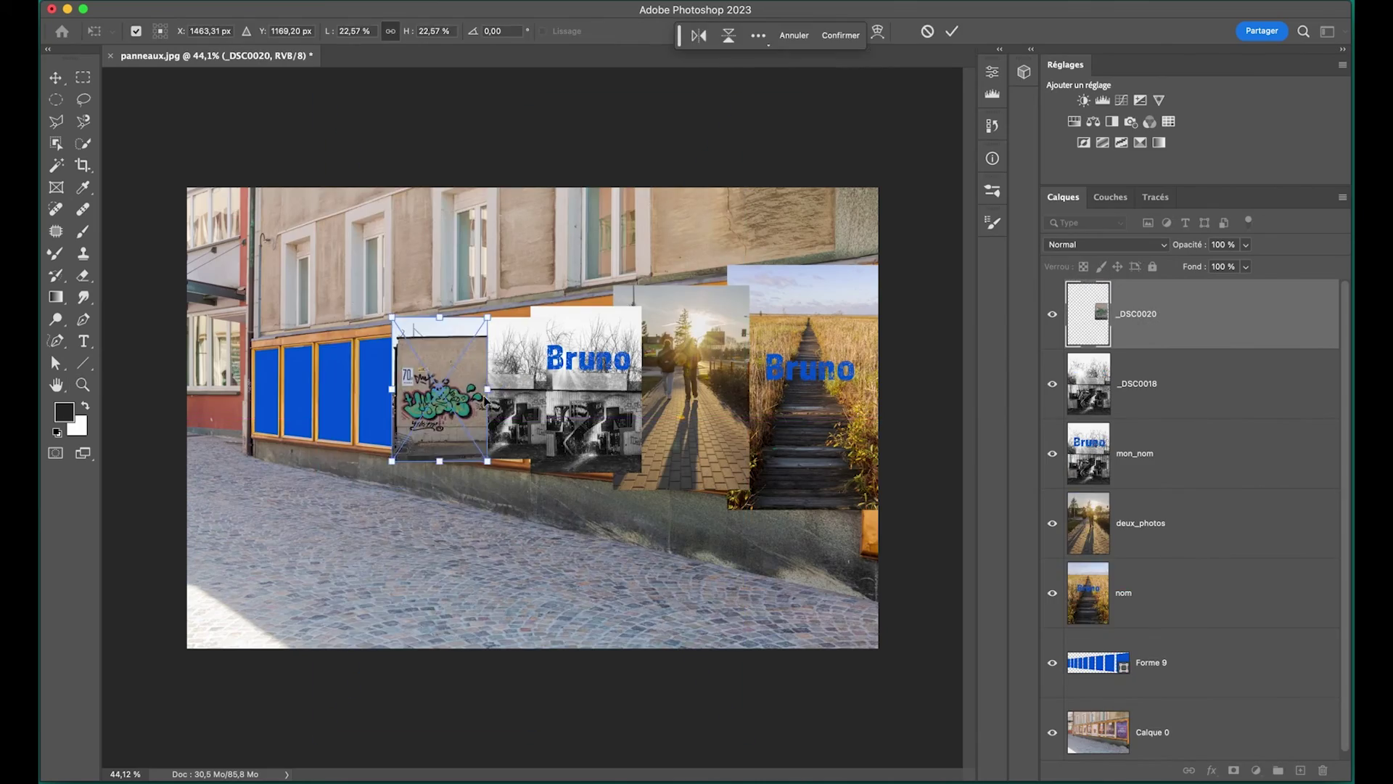
{"action": "key", "text": "Return"}
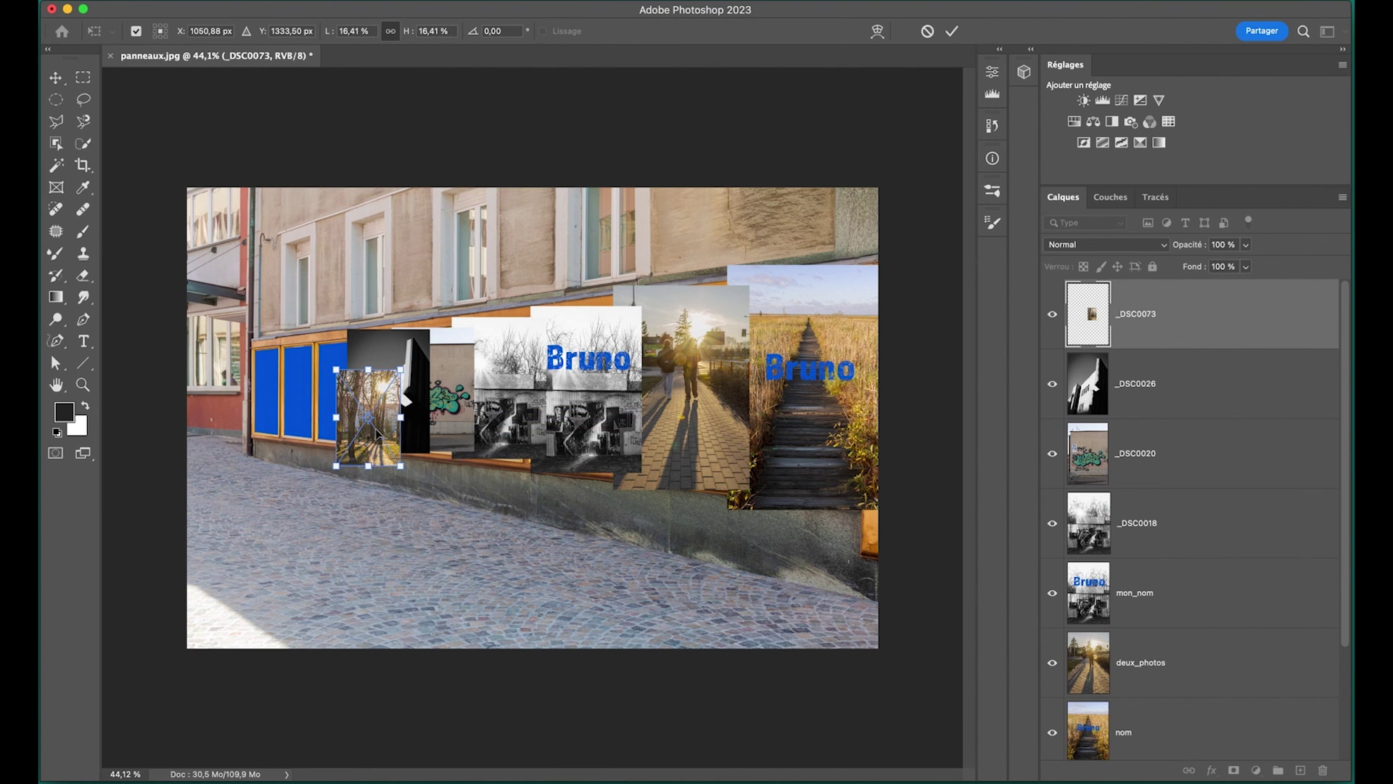
Place the embedded photo _DSC0073 over the third blue panel from the left, scaled to 17.50%.
{"action": "left_click_drag", "start_coordinate": [377, 403], "coordinate": [339, 409]}
{"action": "left_click_drag", "start_coordinate": [329, 345], "coordinate": [331, 344]}
{"action": "left_click", "coordinate": [951, 32]}
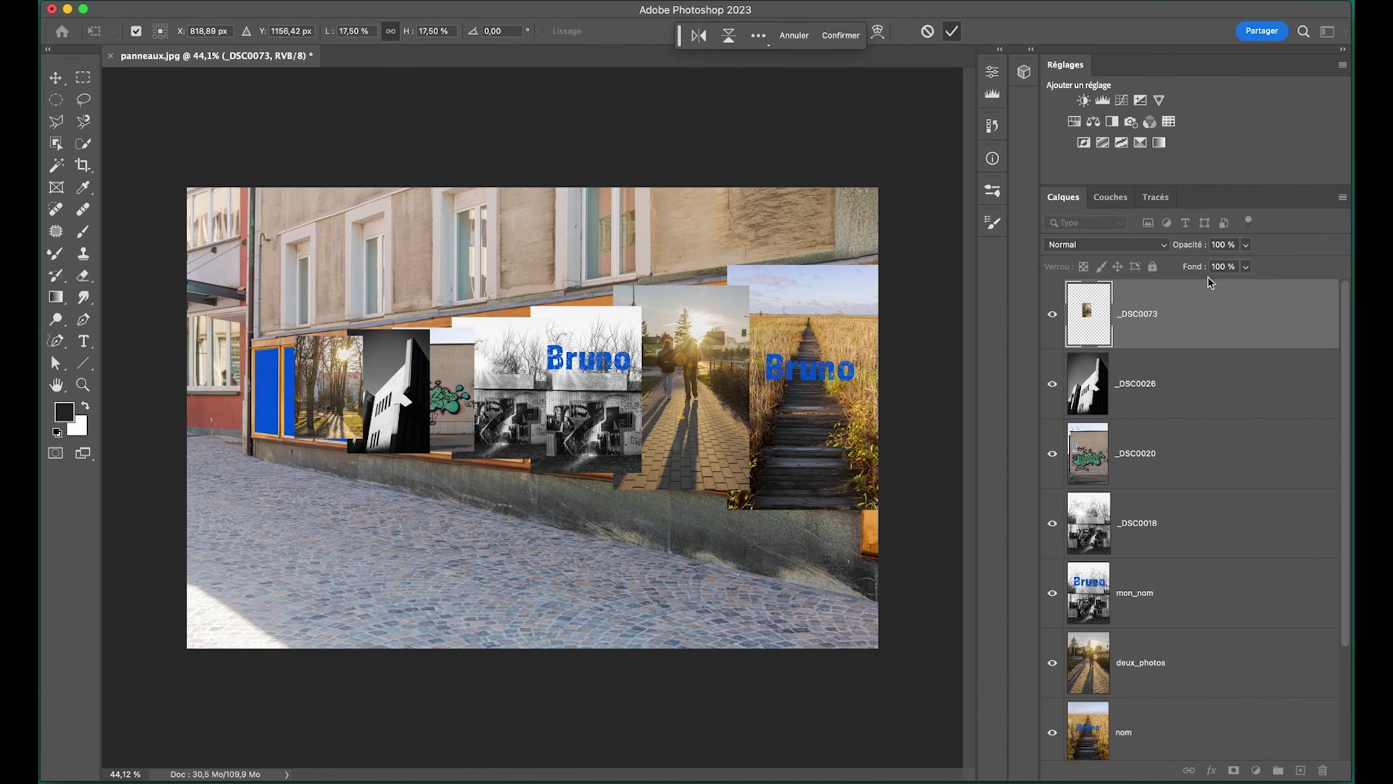
Hide every photo layer from _DSC0073 down to deux_photos, leaving only the nom photo visible.
{"action": "key", "text": "z"}
{"action": "scroll", "coordinate": [1346, 552], "scroll_direction": "down", "scroll_amount": 2}
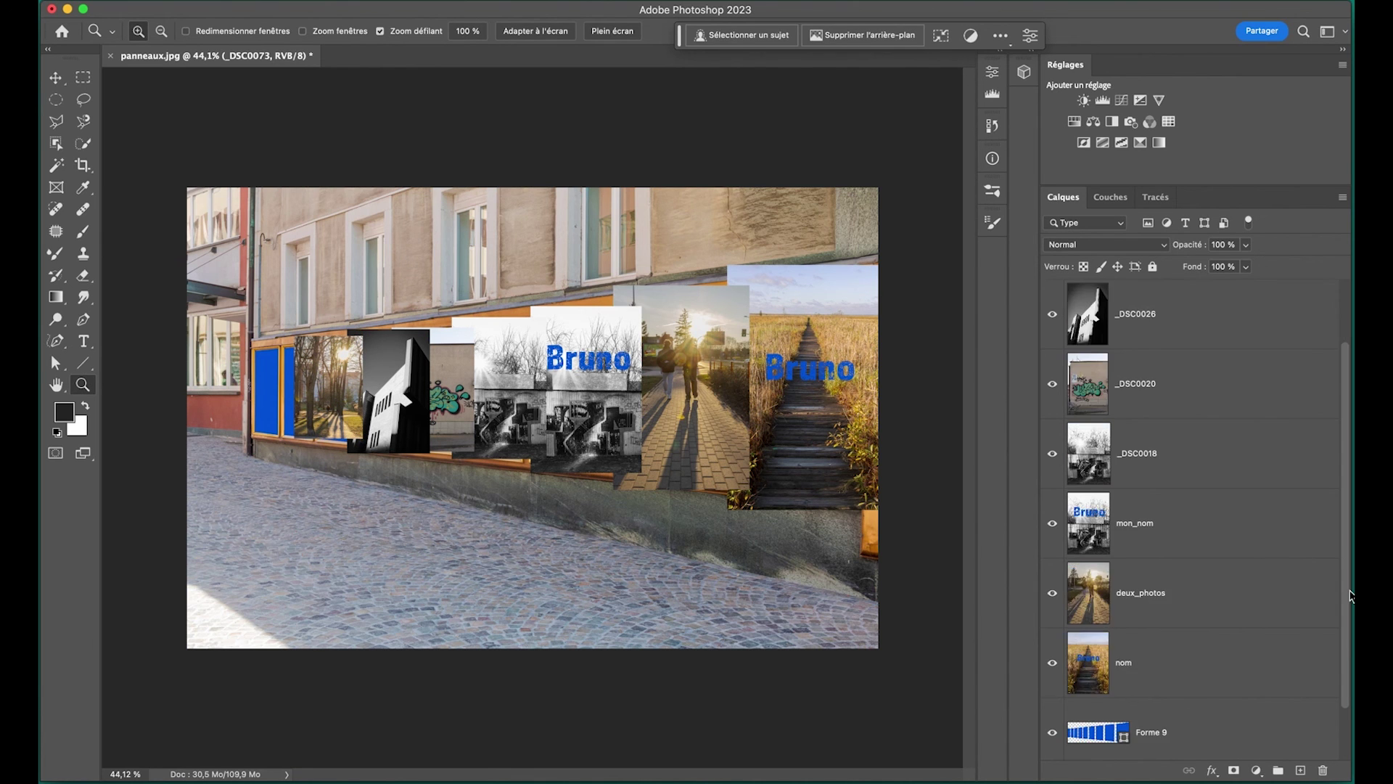
{"action": "scroll", "coordinate": [1343, 477], "scroll_direction": "up", "scroll_amount": 2}
{"action": "left_click", "coordinate": [1061, 315]}
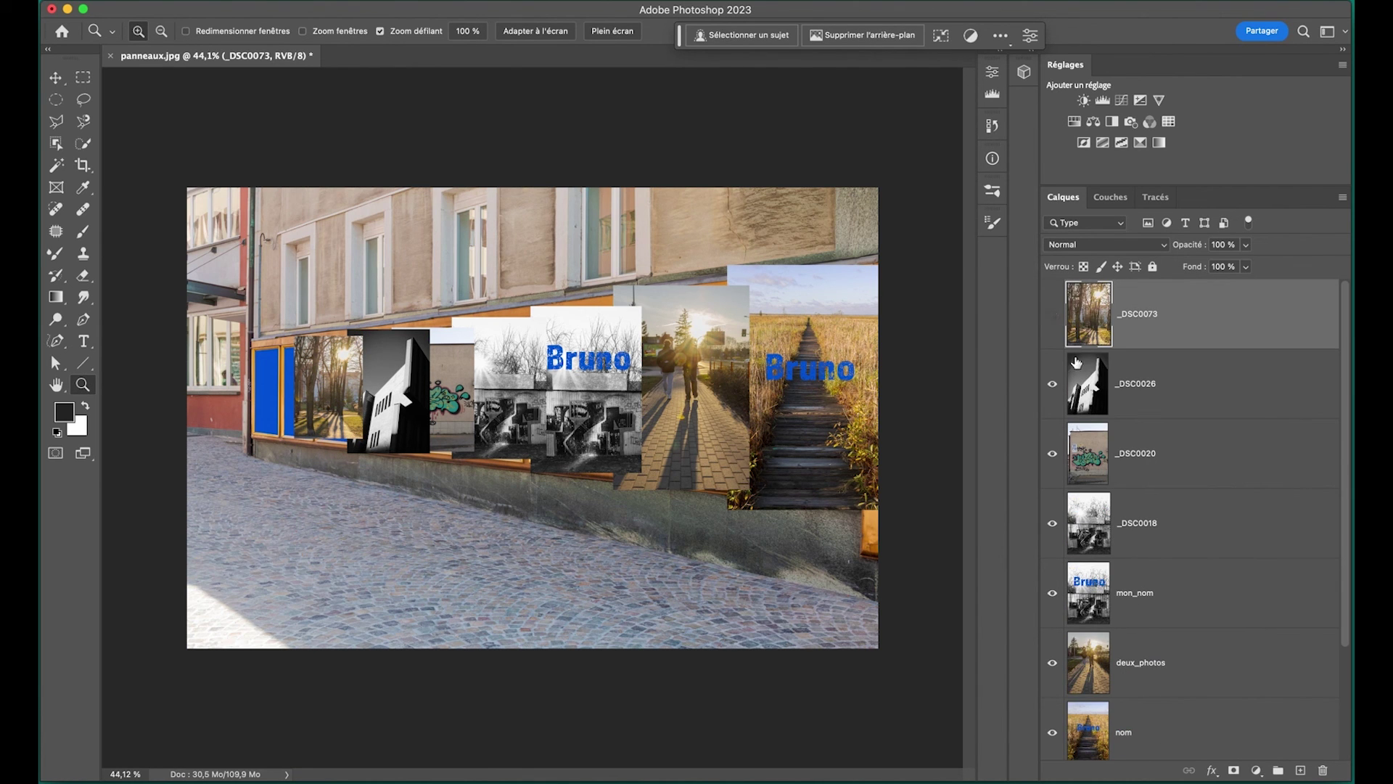
{"action": "left_click_drag", "start_coordinate": [1052, 384], "coordinate": [1059, 615]}
{"action": "left_click", "coordinate": [1053, 663]}
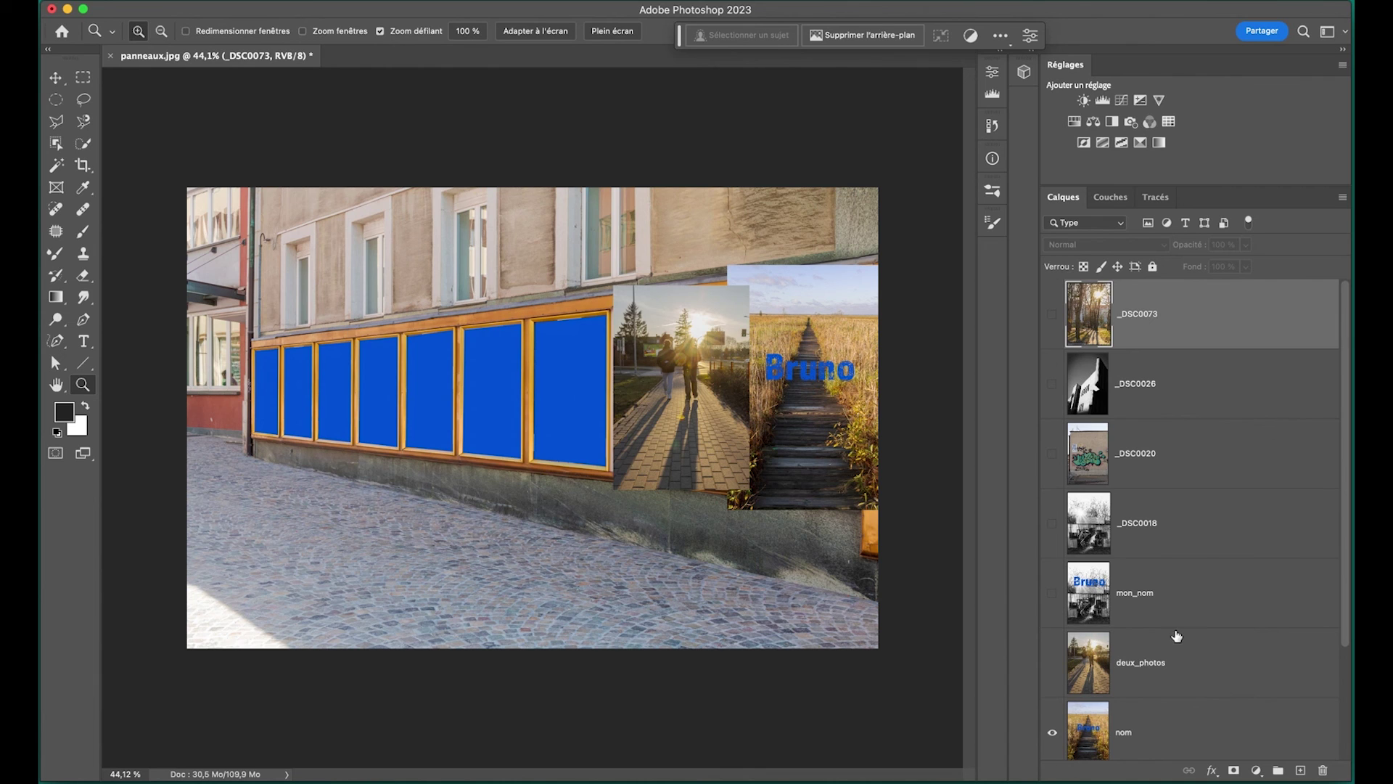
Clip the photo layers nom, deux_photos, mon_nom, _DSC0018, _DSC0020 and _DSC0026 to the merged Forme 9 shape layer.
{"action": "scroll", "coordinate": [1259, 610], "scroll_direction": "down", "scroll_amount": 2}
{"action": "left_click", "coordinate": [1246, 595]}
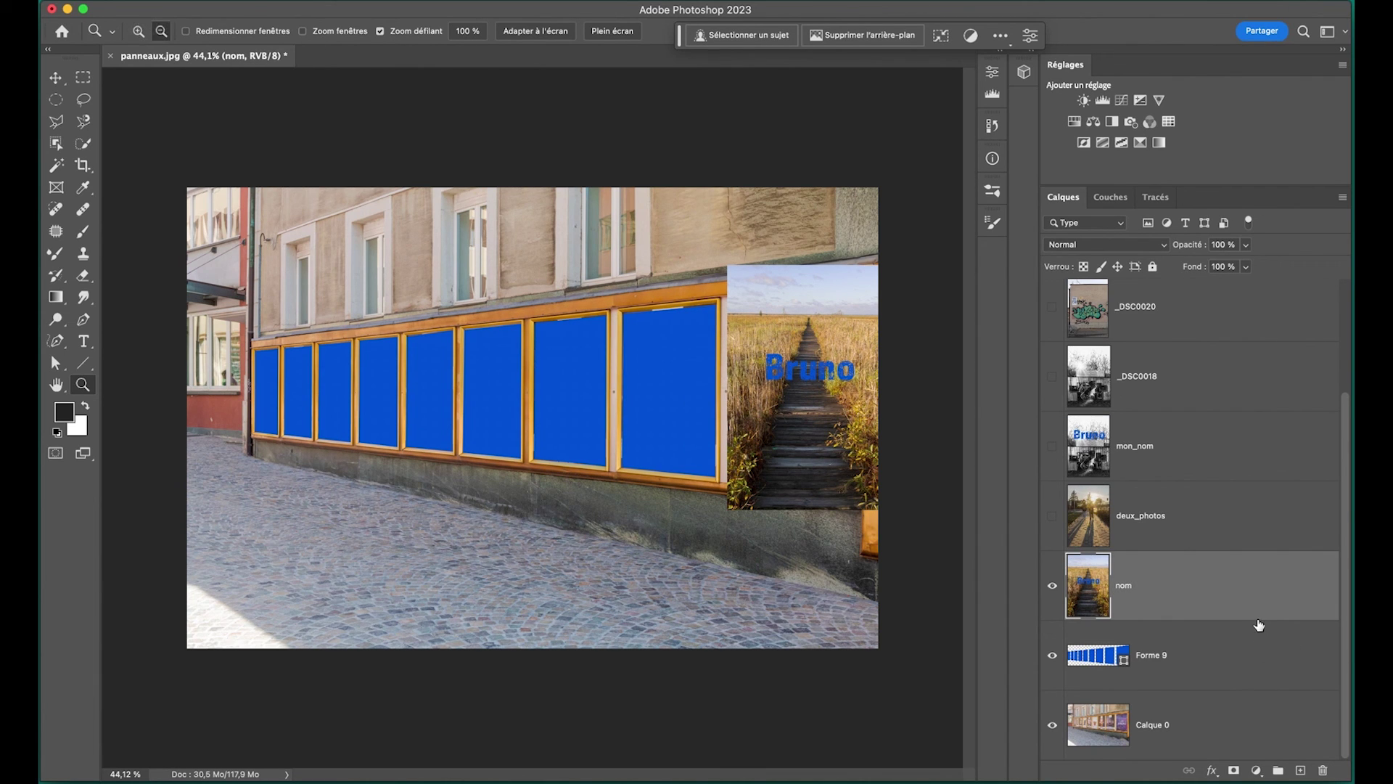
{"action": "left_click", "coordinate": [1256, 620], "text": "alt"}
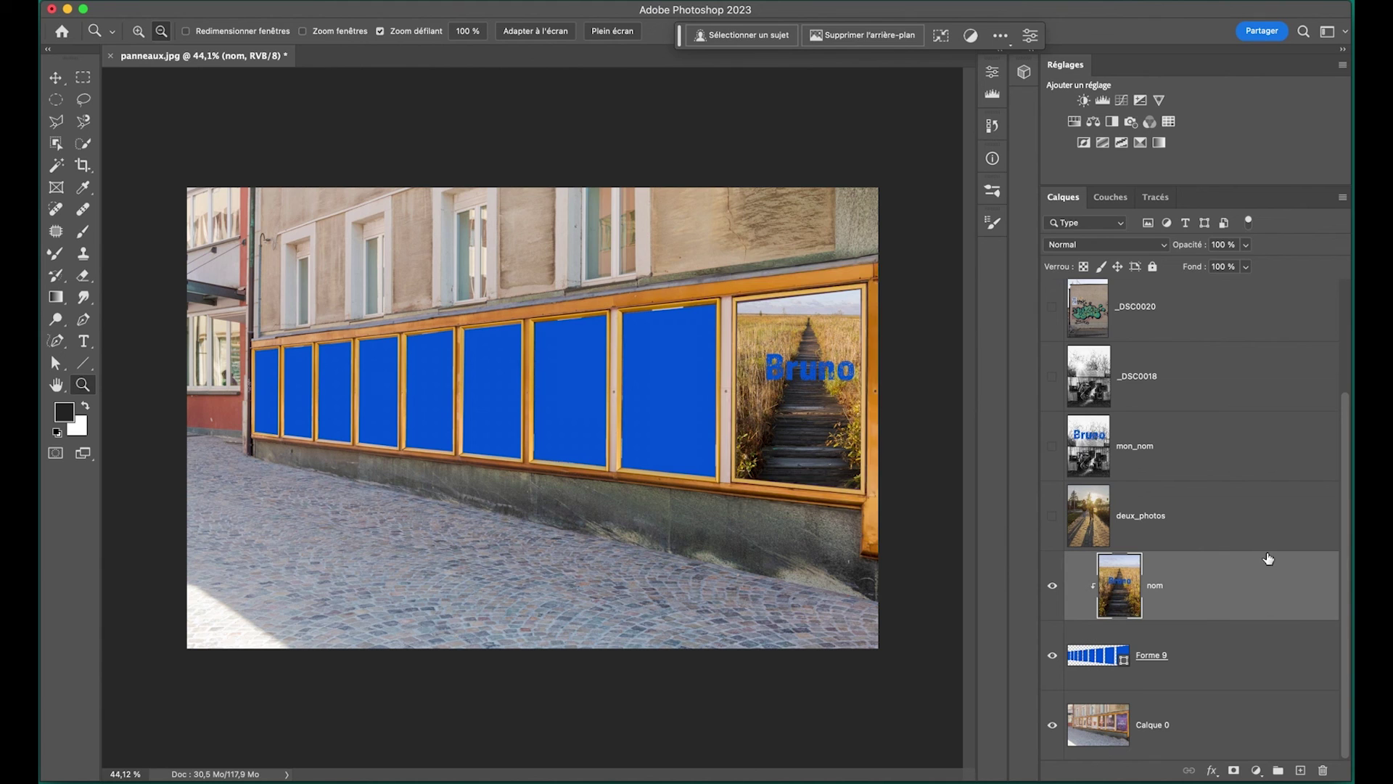
{"action": "left_click", "coordinate": [1269, 552], "text": "alt"}
{"action": "left_click", "coordinate": [1275, 481], "text": "alt"}
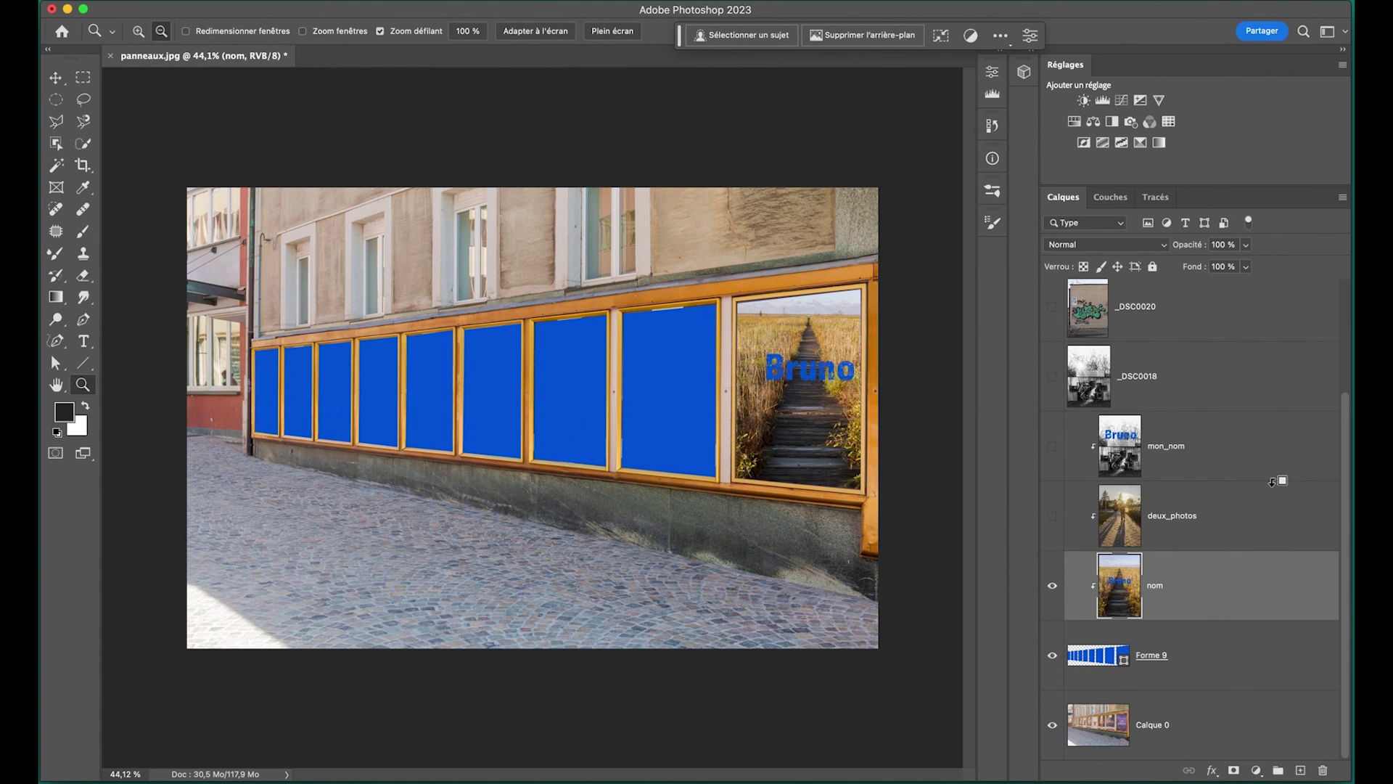
{"action": "left_click", "coordinate": [1266, 412], "text": "alt"}
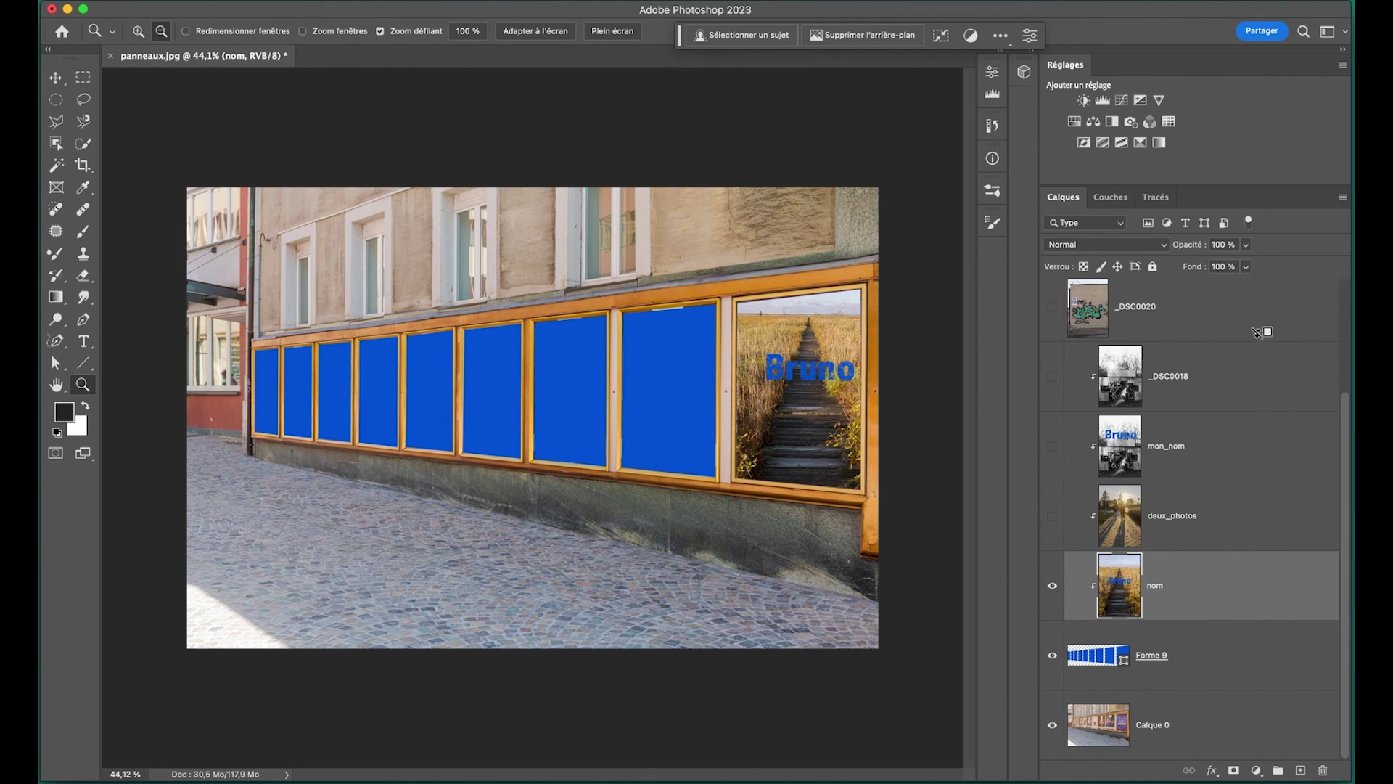
{"action": "left_click", "coordinate": [1263, 341], "text": "alt"}
{"action": "left_click_drag", "start_coordinate": [1351, 439], "coordinate": [1350, 374]}
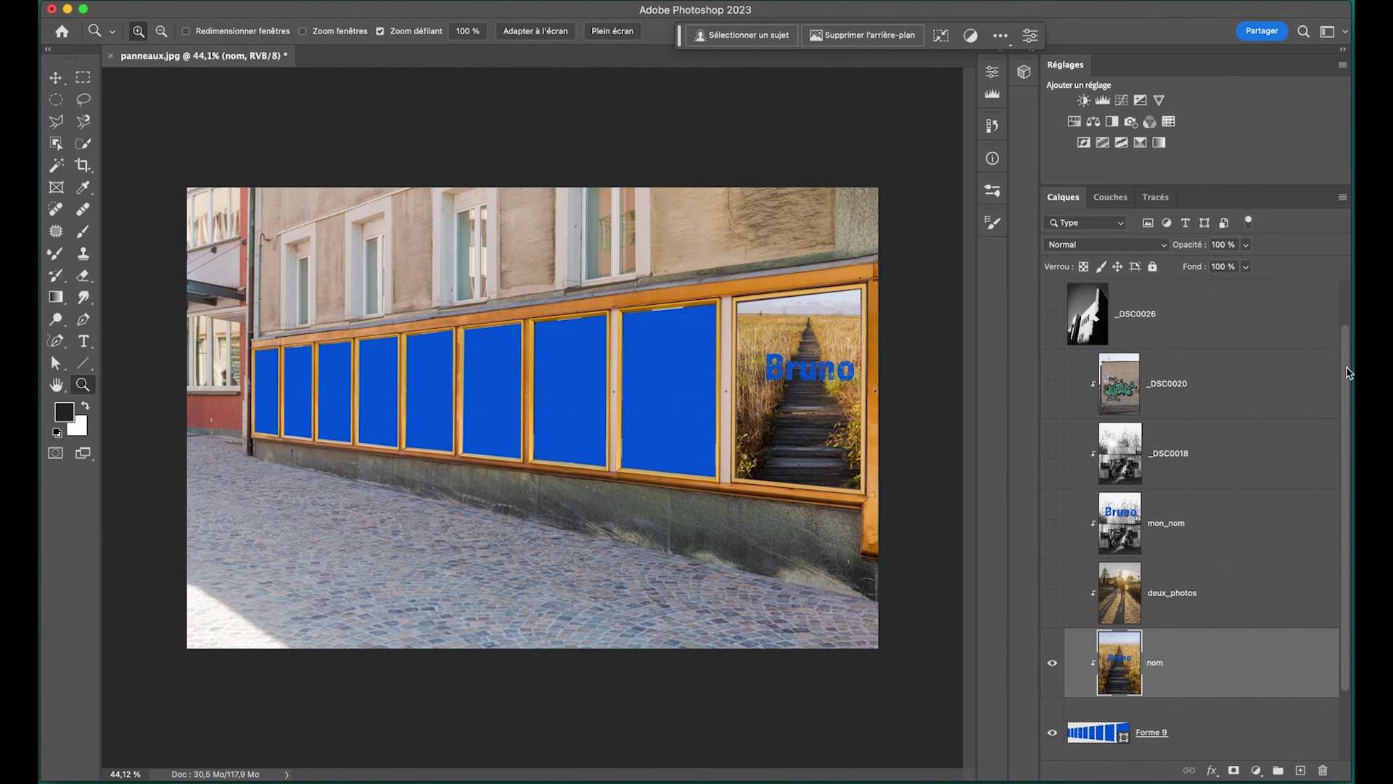
{"action": "left_click", "coordinate": [1279, 347], "text": "alt"}
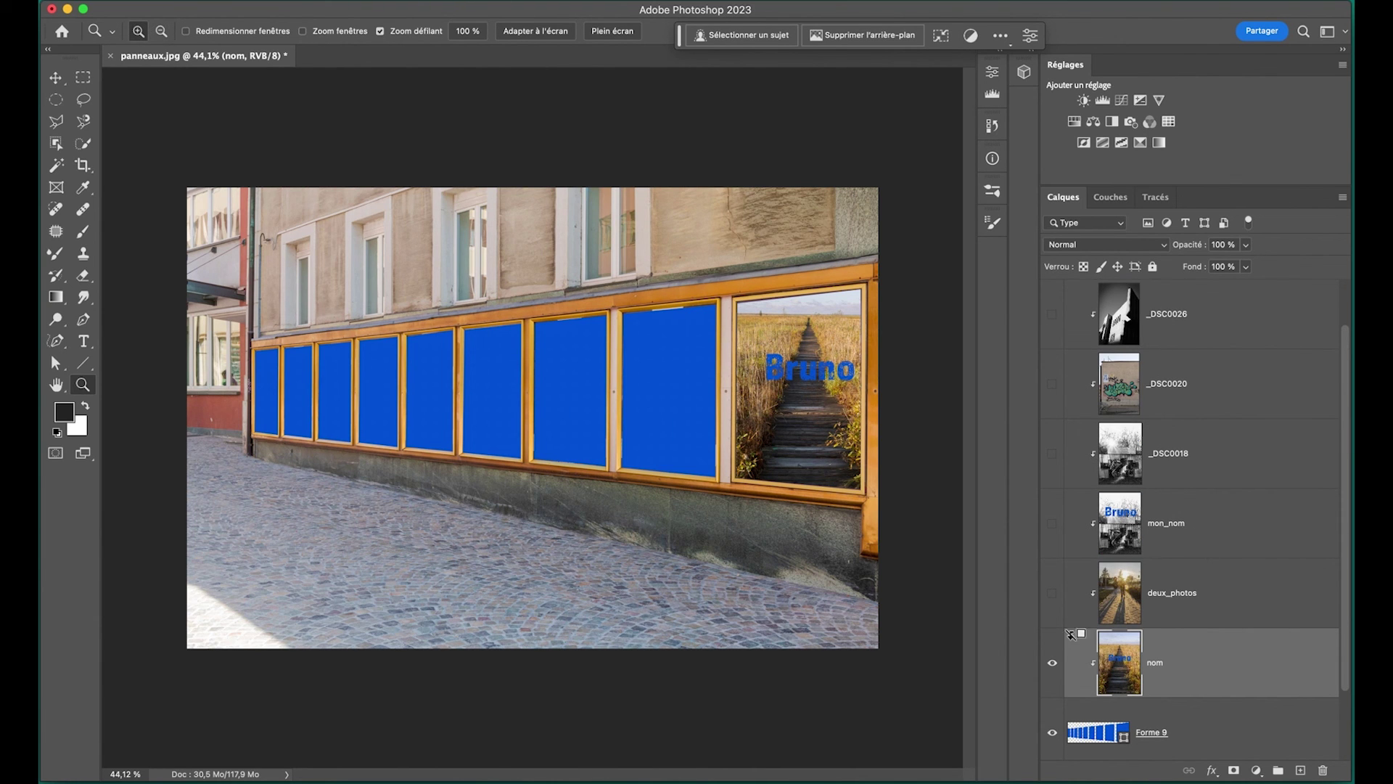
Nudge the nom photo slightly downward inside the rightmost panel.
{"action": "key", "text": "v"}
{"action": "mouse_move", "coordinate": [796, 419]}
{"action": "left_mouse_down"}
{"action": "mouse_move", "coordinate": [814, 421]}
{"action": "mouse_move", "coordinate": [804, 426]}
{"action": "left_mouse_up"}
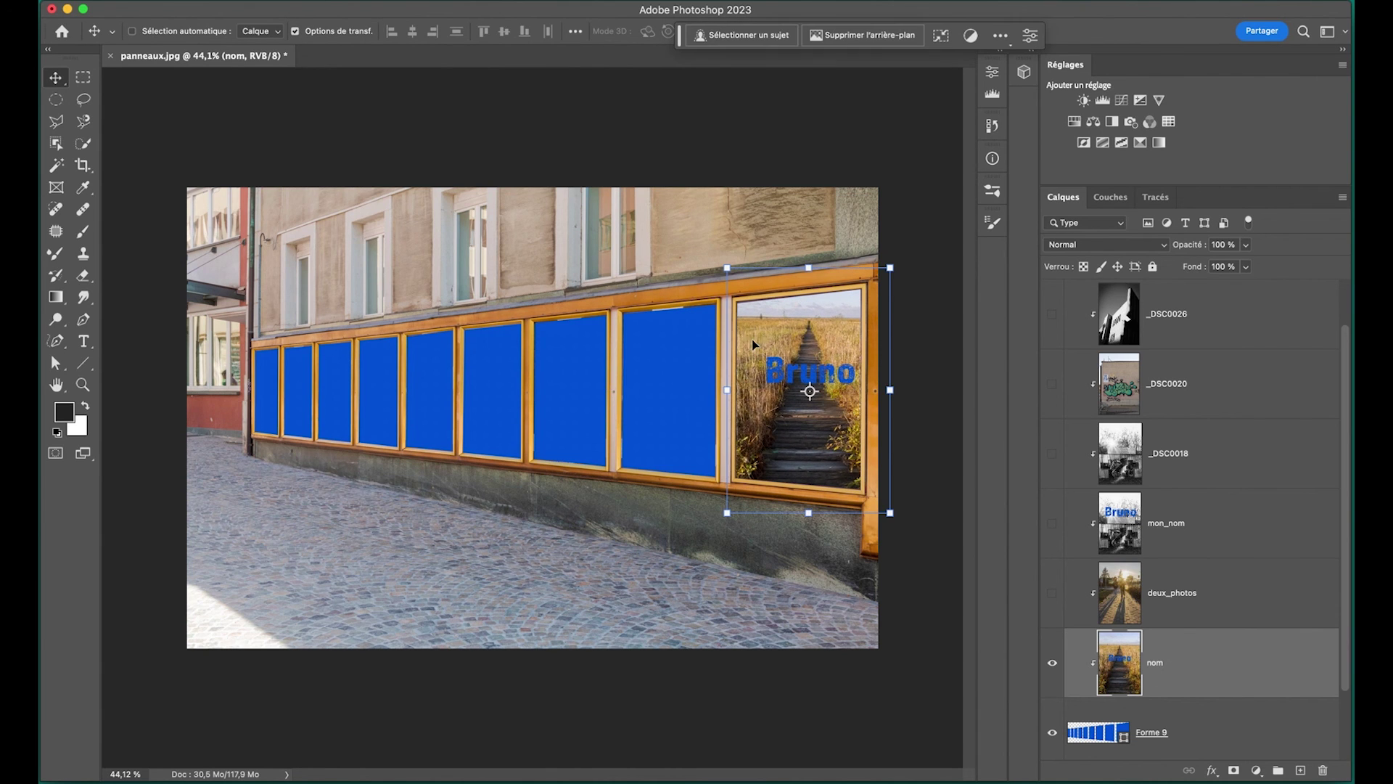
Show the deux_photos photo and scale it to 87.45% to fit the second panel from the right.
{"action": "left_click", "coordinate": [1057, 595]}
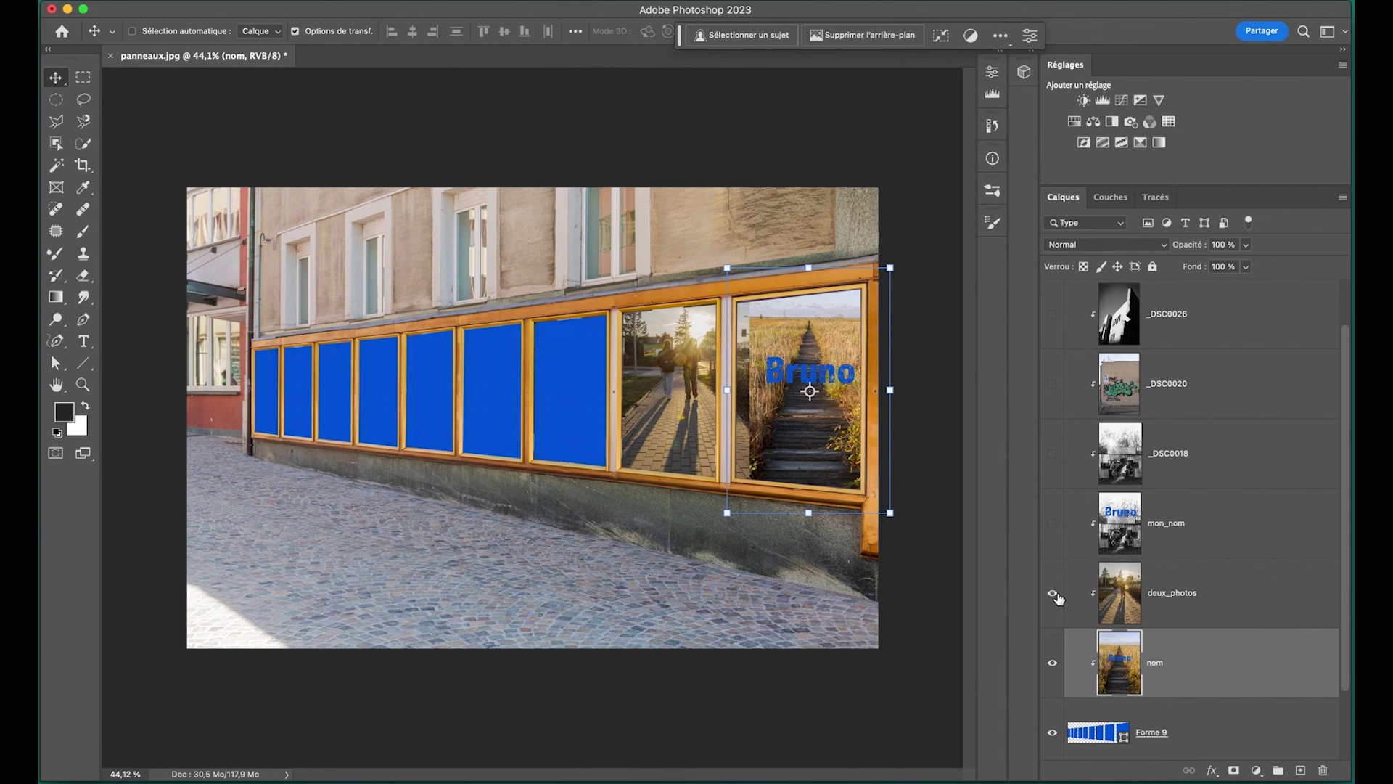
{"action": "left_click", "coordinate": [1179, 608]}
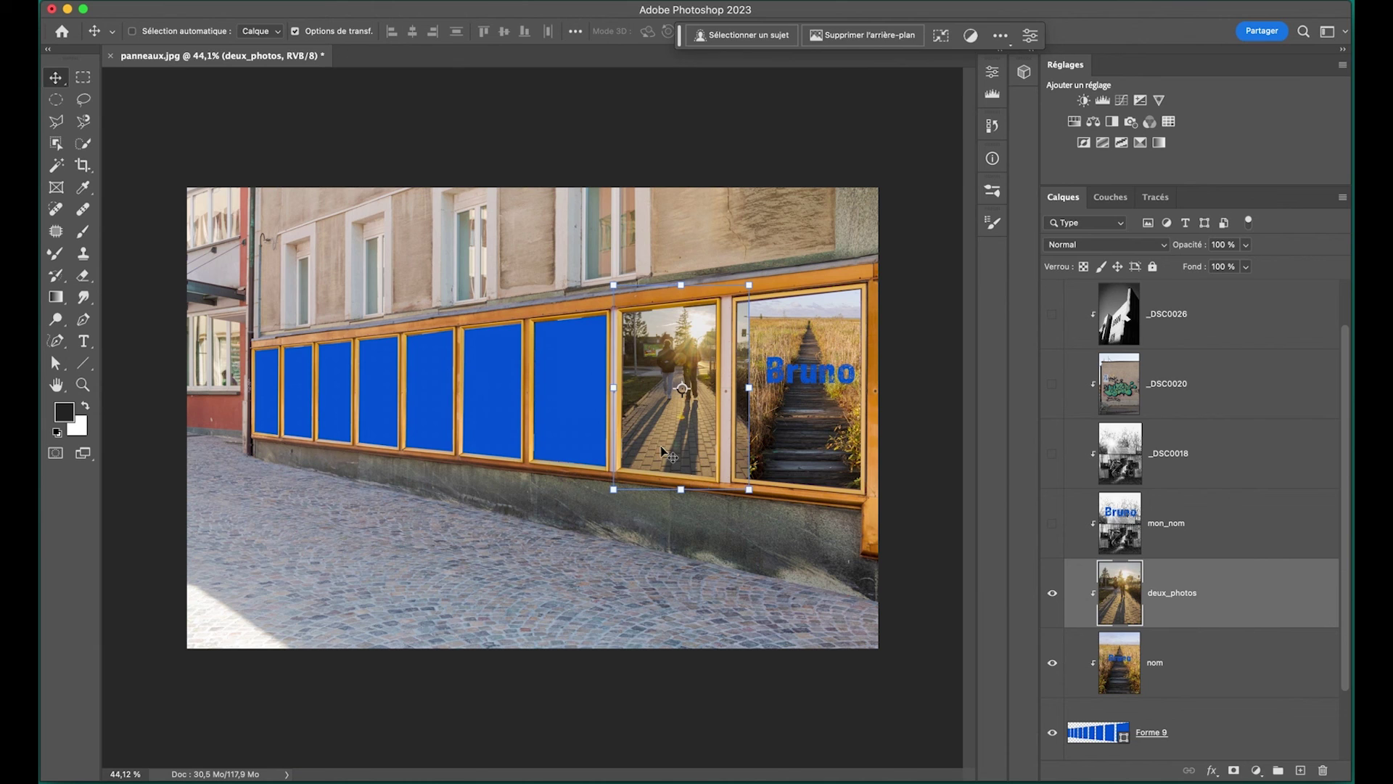
{"action": "left_click_drag", "start_coordinate": [683, 392], "coordinate": [725, 394]}
{"action": "left_click_drag", "start_coordinate": [608, 394], "coordinate": [620, 394]}
{"action": "left_click_drag", "start_coordinate": [668, 305], "coordinate": [669, 299]}
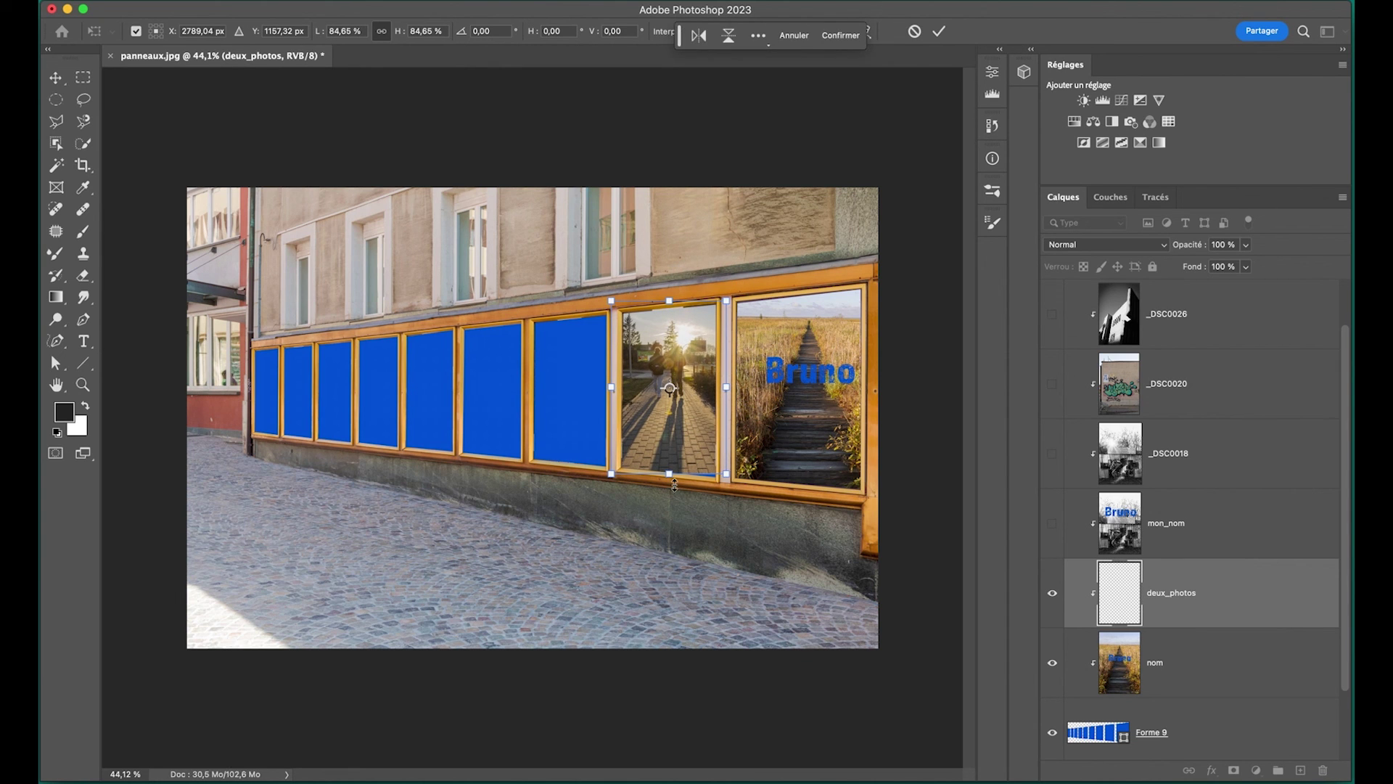
{"action": "left_click_drag", "start_coordinate": [674, 487], "coordinate": [674, 491]}
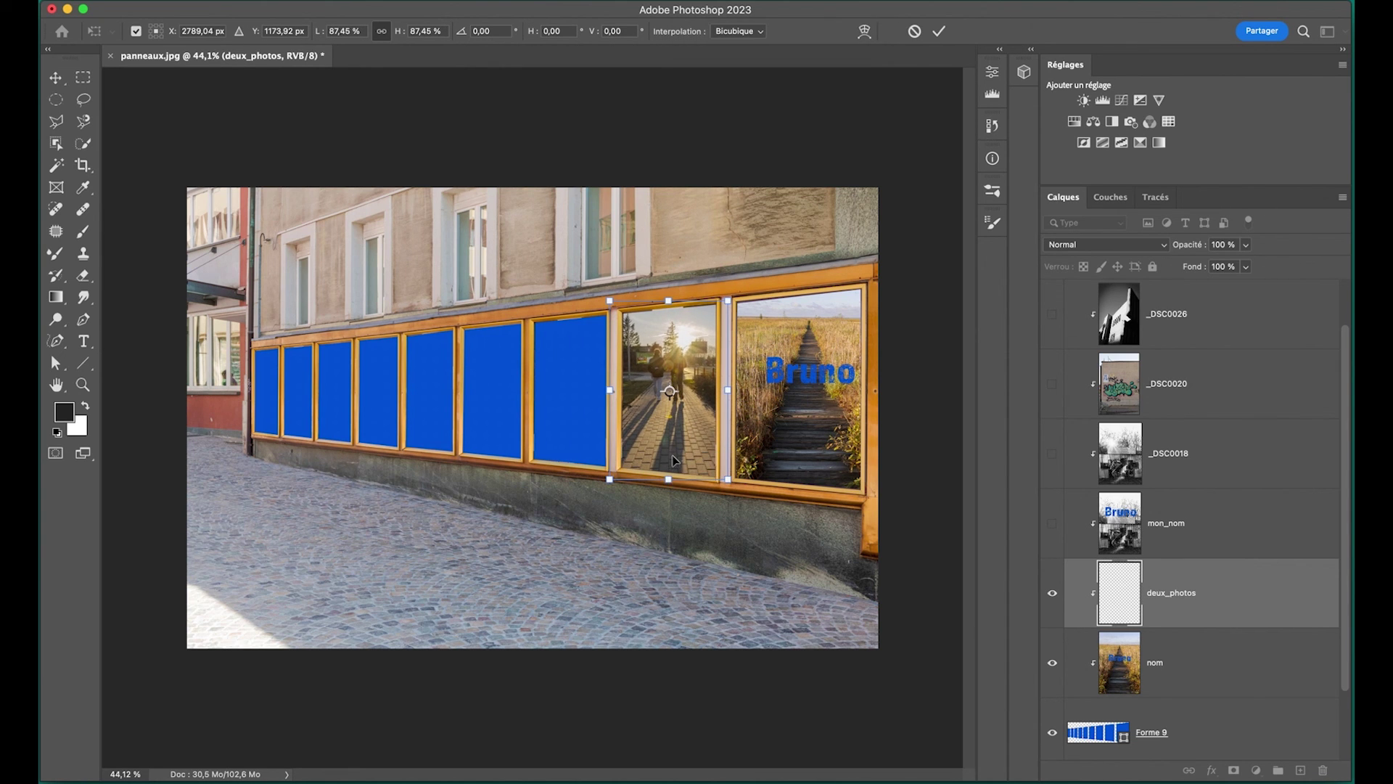
{"action": "key", "text": "Return"}
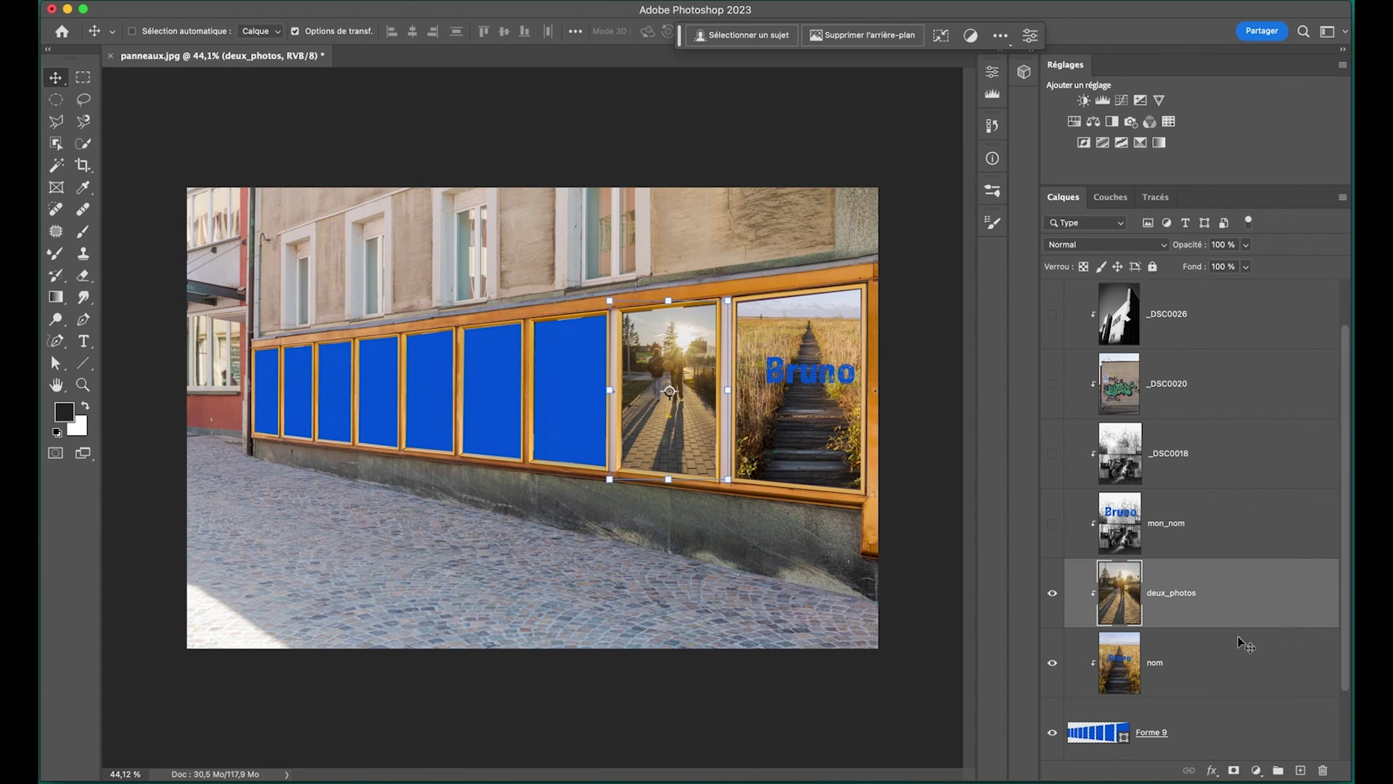
Show the mon_nom photo and scale it to 70.62% over the third panel from the right.
{"action": "left_click", "coordinate": [1052, 524]}
{"action": "key", "text": "super+t"}
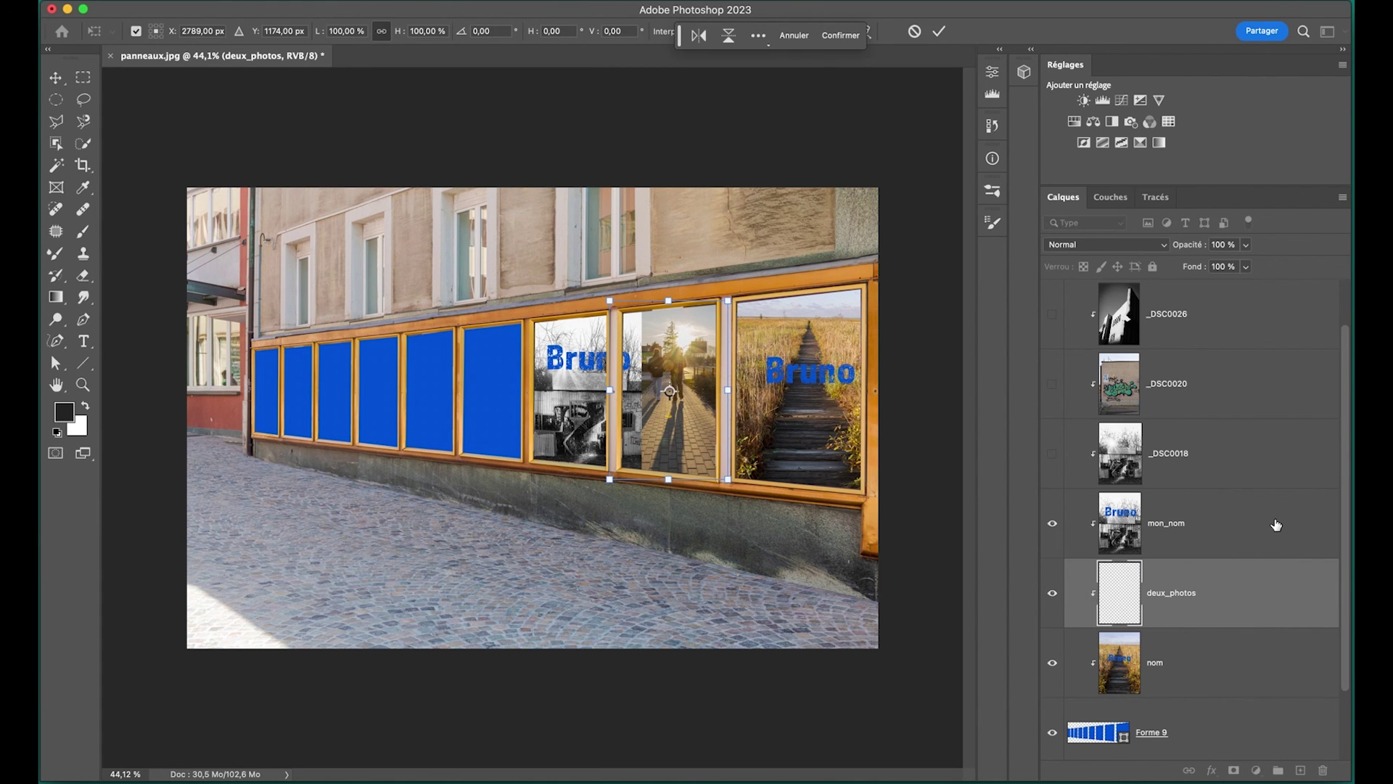
{"action": "left_click", "coordinate": [1276, 524]}
{"action": "left_click_drag", "start_coordinate": [577, 410], "coordinate": [557, 412]}
{"action": "key", "text": "super+t"}
Distort the corners of the mon_nom photo so it fills the third panel from the right in perspective.
{"action": "right_click", "coordinate": [574, 359]}
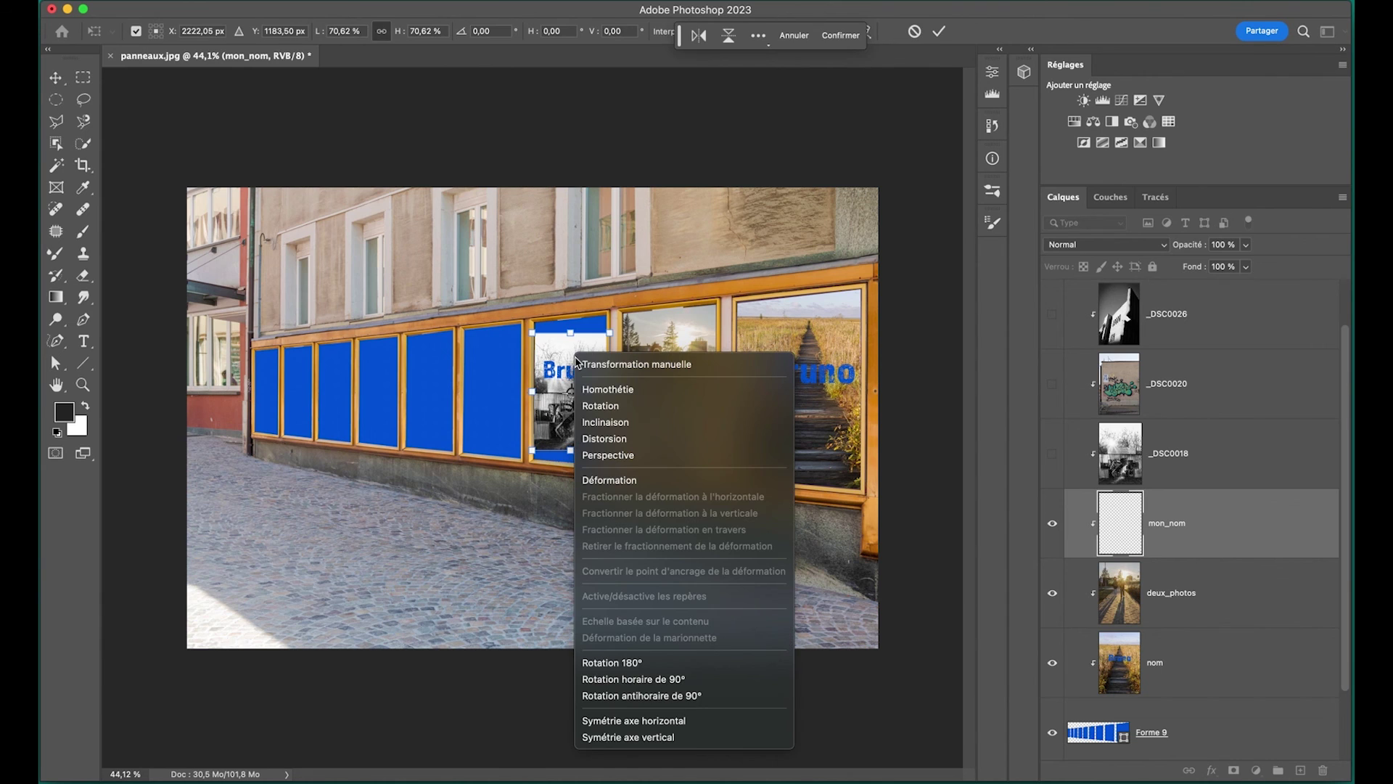
{"action": "left_click", "coordinate": [638, 439]}
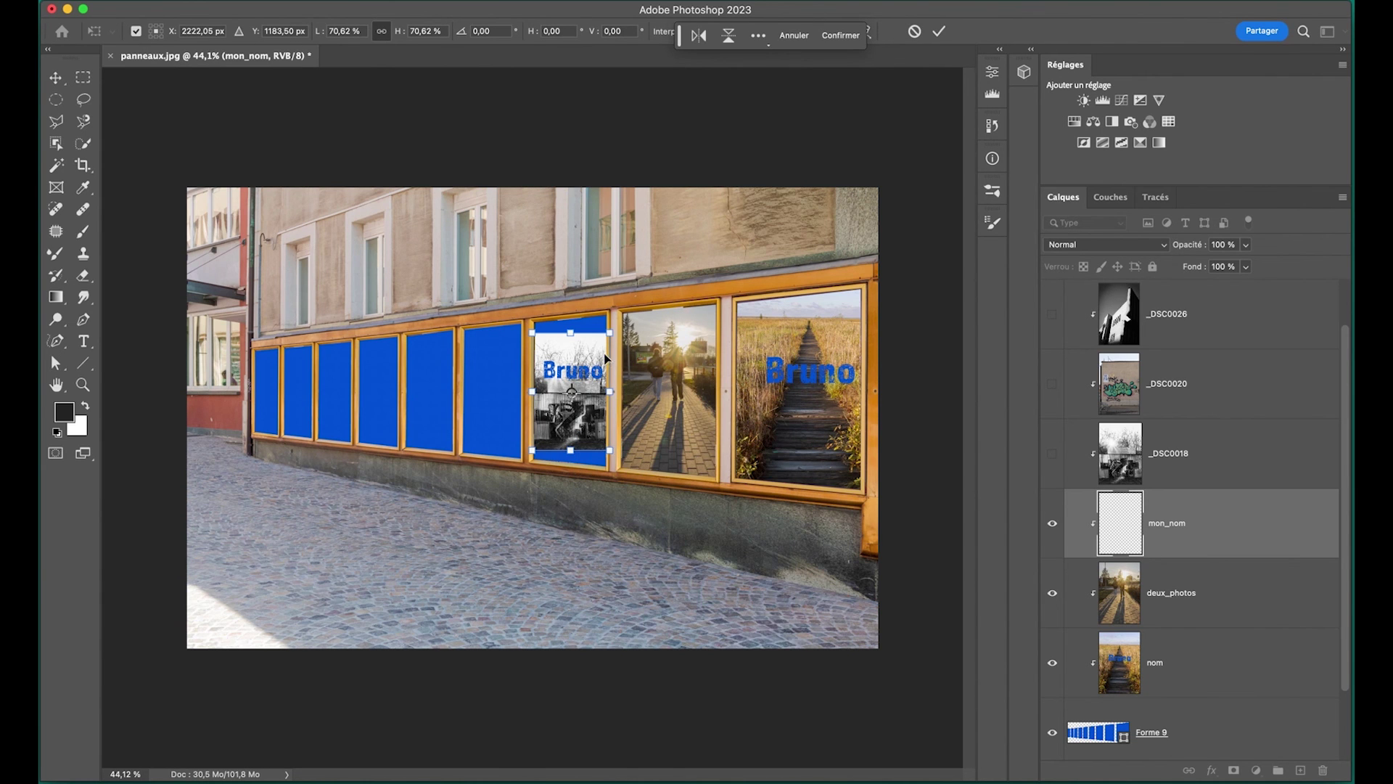
{"action": "left_click_drag", "start_coordinate": [610, 333], "coordinate": [611, 314]}
{"action": "left_click_drag", "start_coordinate": [533, 333], "coordinate": [529, 323]}
{"action": "left_click_drag", "start_coordinate": [532, 451], "coordinate": [610, 469]}
{"action": "key", "text": "Return"}
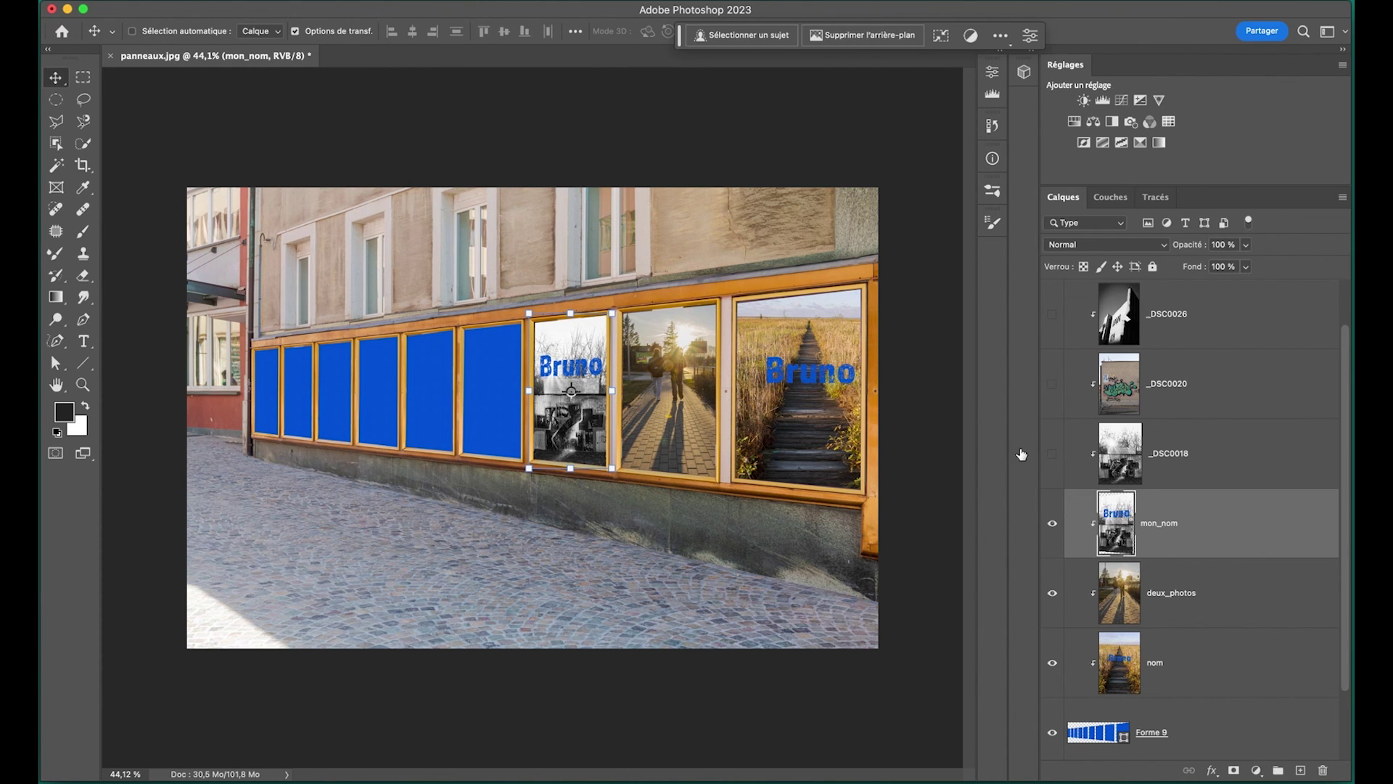
Show the _DSC0018 photo and transform its corners to fit the fourth panel from the right.
{"action": "left_click", "coordinate": [1058, 457]}
{"action": "left_click", "coordinate": [1135, 465]}
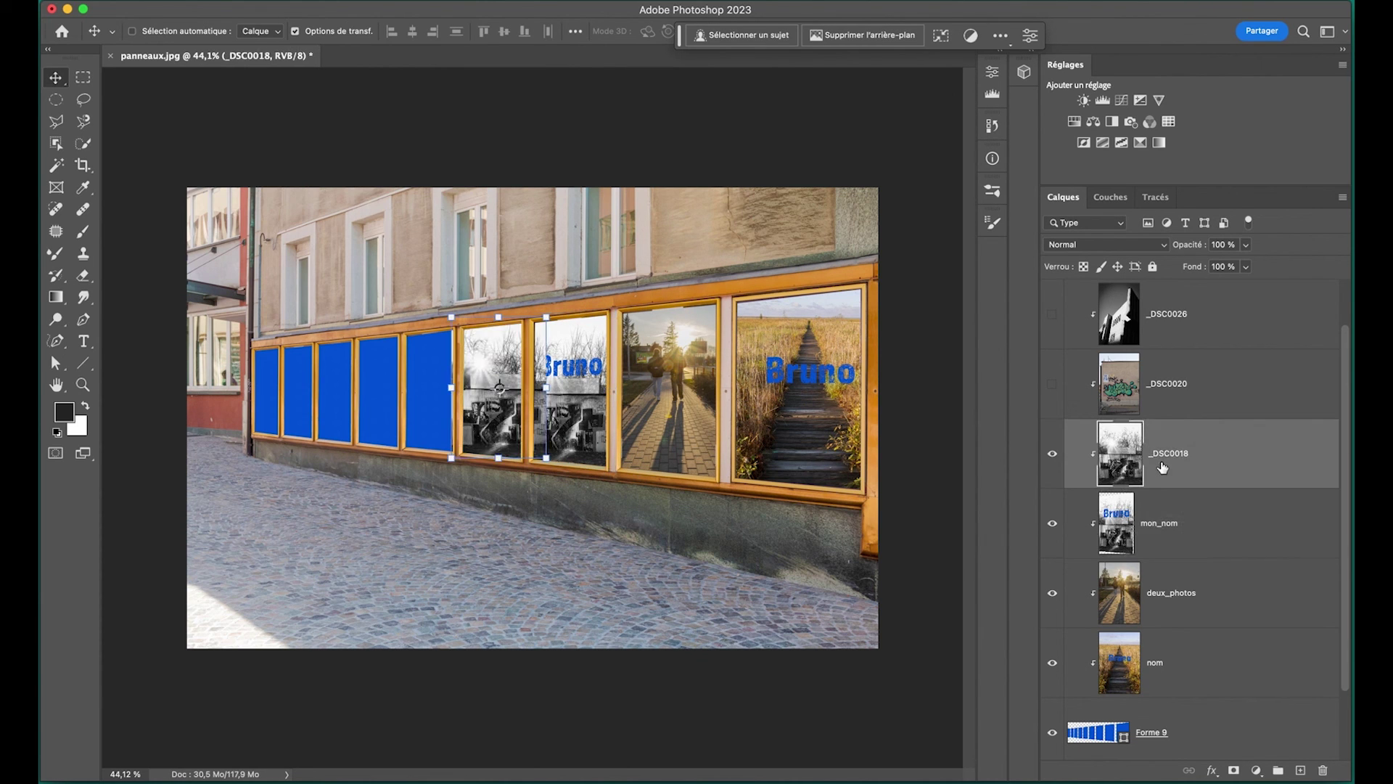
{"action": "left_click_drag", "start_coordinate": [507, 414], "coordinate": [496, 412]}
{"action": "key", "text": "super+t"}
{"action": "left_click_drag", "start_coordinate": [444, 317], "coordinate": [461, 324]}
{"action": "left_click_drag", "start_coordinate": [444, 458], "coordinate": [457, 458]}
{"action": "left_click", "coordinate": [939, 32]}
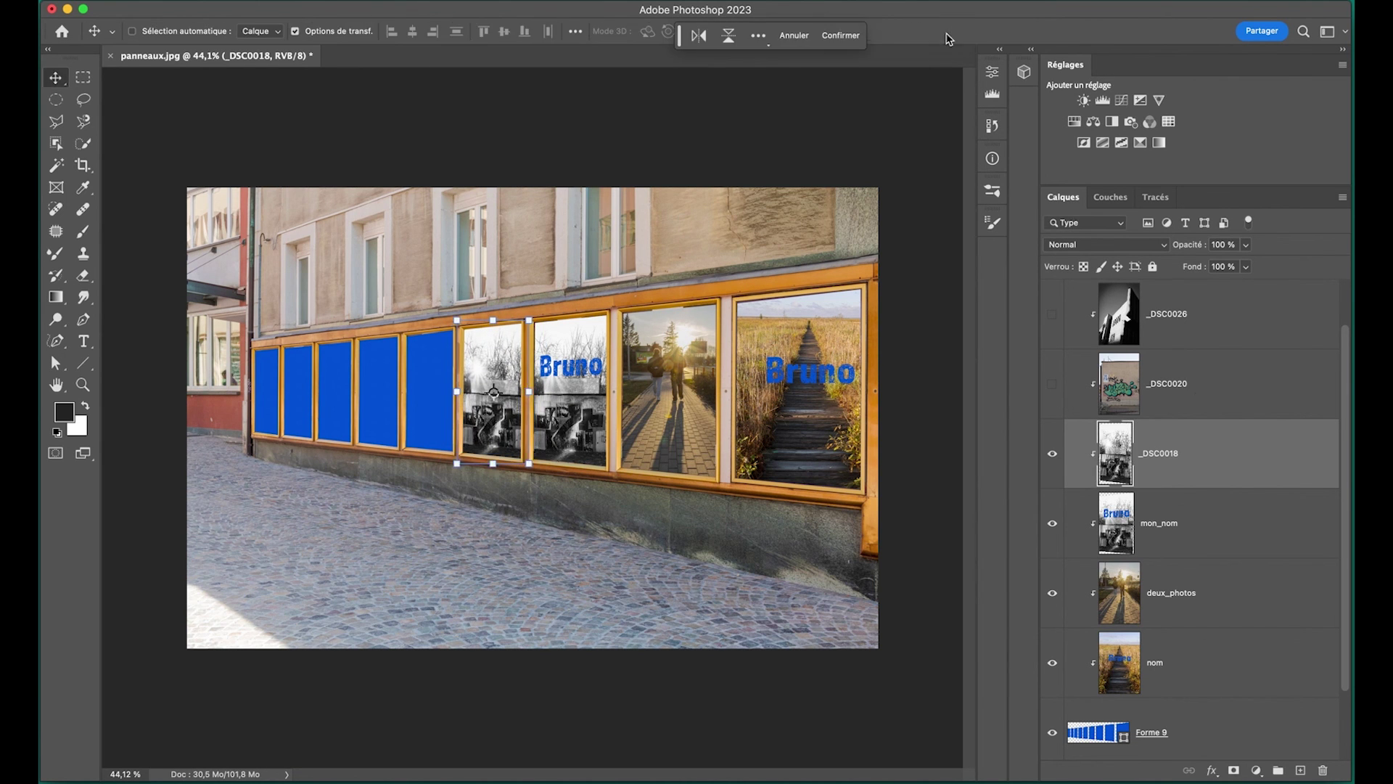
Show the _DSC0020 photo and transform it to fit the fifth panel from the right.
{"action": "left_click", "coordinate": [1053, 384]}
{"action": "left_click", "coordinate": [1132, 391]}
{"action": "key", "text": "super+t"}
{"action": "left_click_drag", "start_coordinate": [474, 330], "coordinate": [402, 333]}
{"action": "left_click", "coordinate": [939, 32]}
Show the _DSC0026 photo and distort its corners to fit the sixth panel from the right.
{"action": "left_click", "coordinate": [1132, 314]}
{"action": "left_click", "coordinate": [1052, 314]}
{"action": "key", "text": "super+t"}
{"action": "left_click_drag", "start_coordinate": [347, 329], "coordinate": [353, 333]}
{"action": "left_click_drag", "start_coordinate": [347, 453], "coordinate": [353, 453]}
{"action": "left_click_drag", "start_coordinate": [429, 453], "coordinate": [402, 453]}
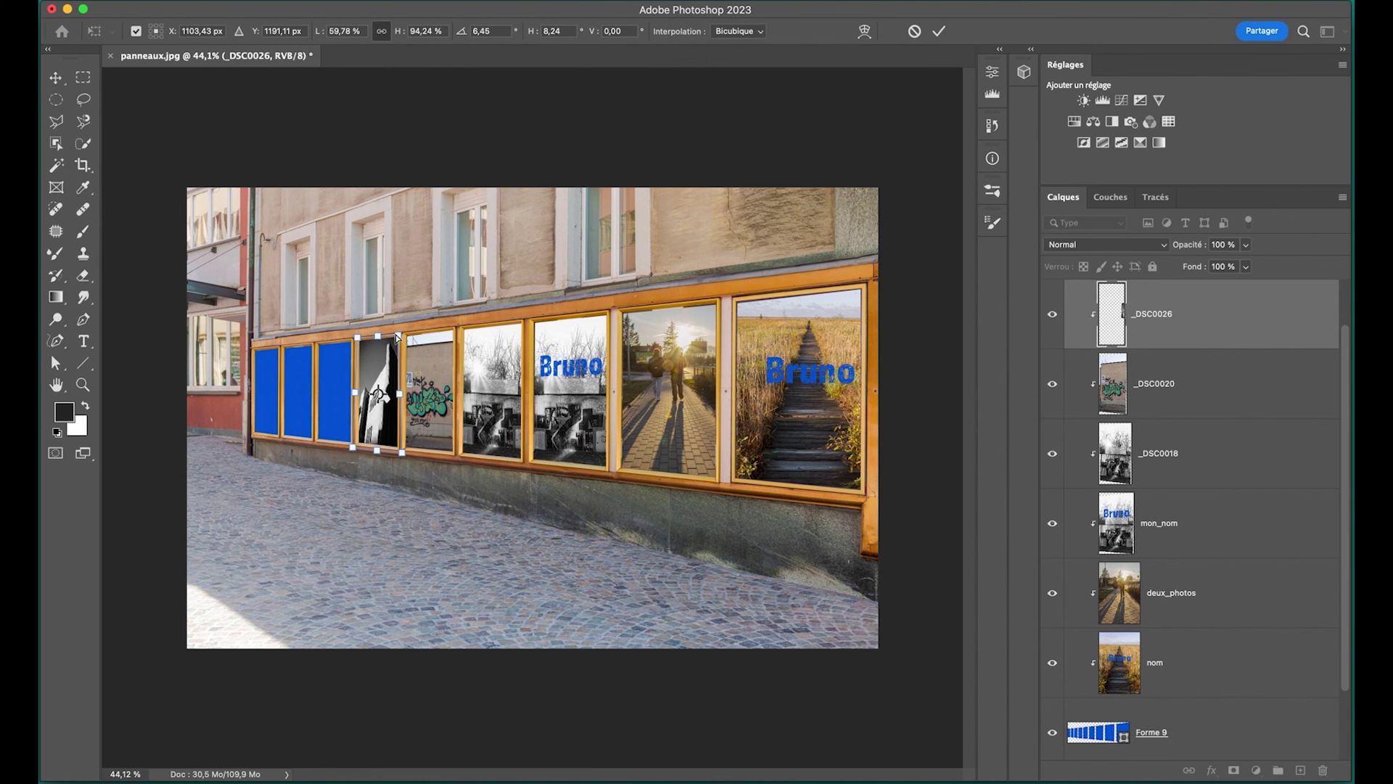
{"action": "left_click", "coordinate": [939, 32]}
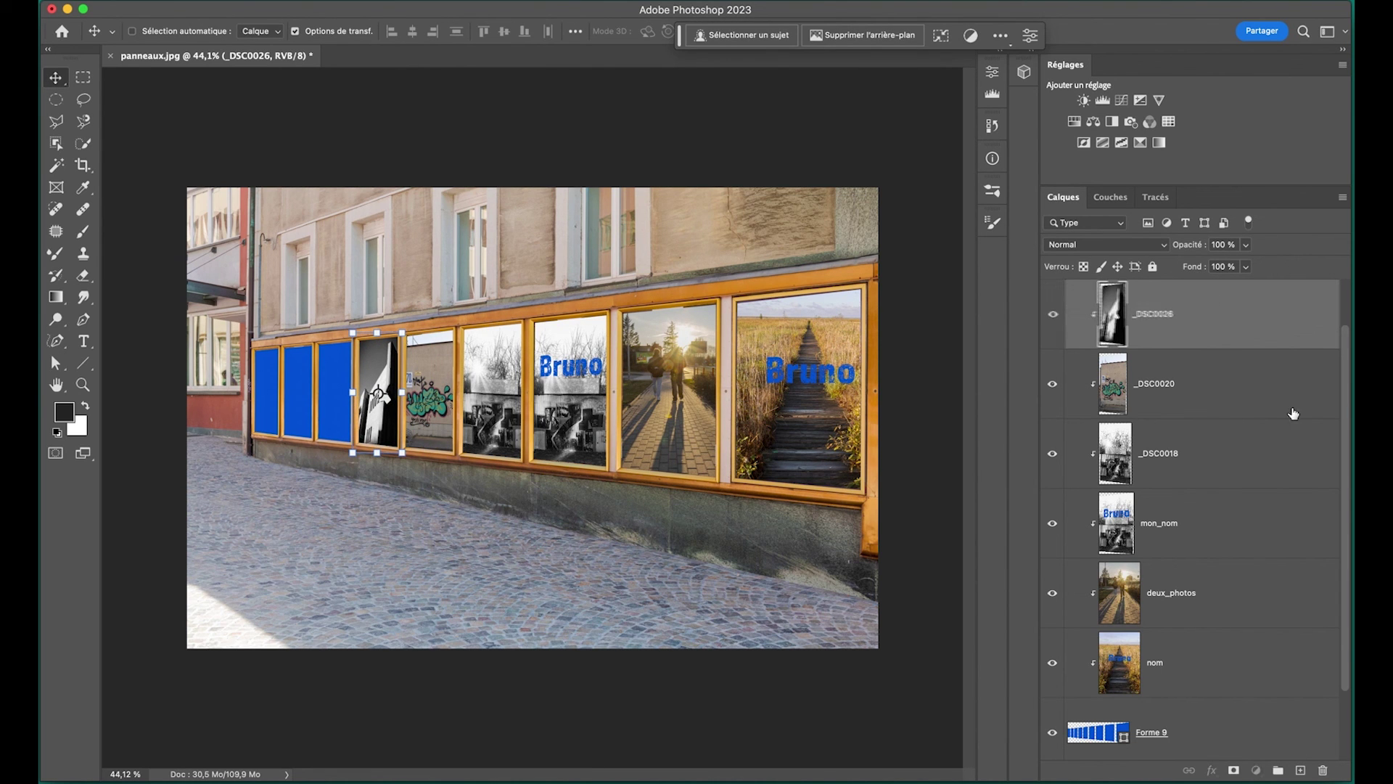
Toggle the visibility of the nom, deux_photos and mon_nom photos to check which panel each one fills.
{"action": "left_click_drag", "start_coordinate": [1349, 653], "coordinate": [1352, 701]}
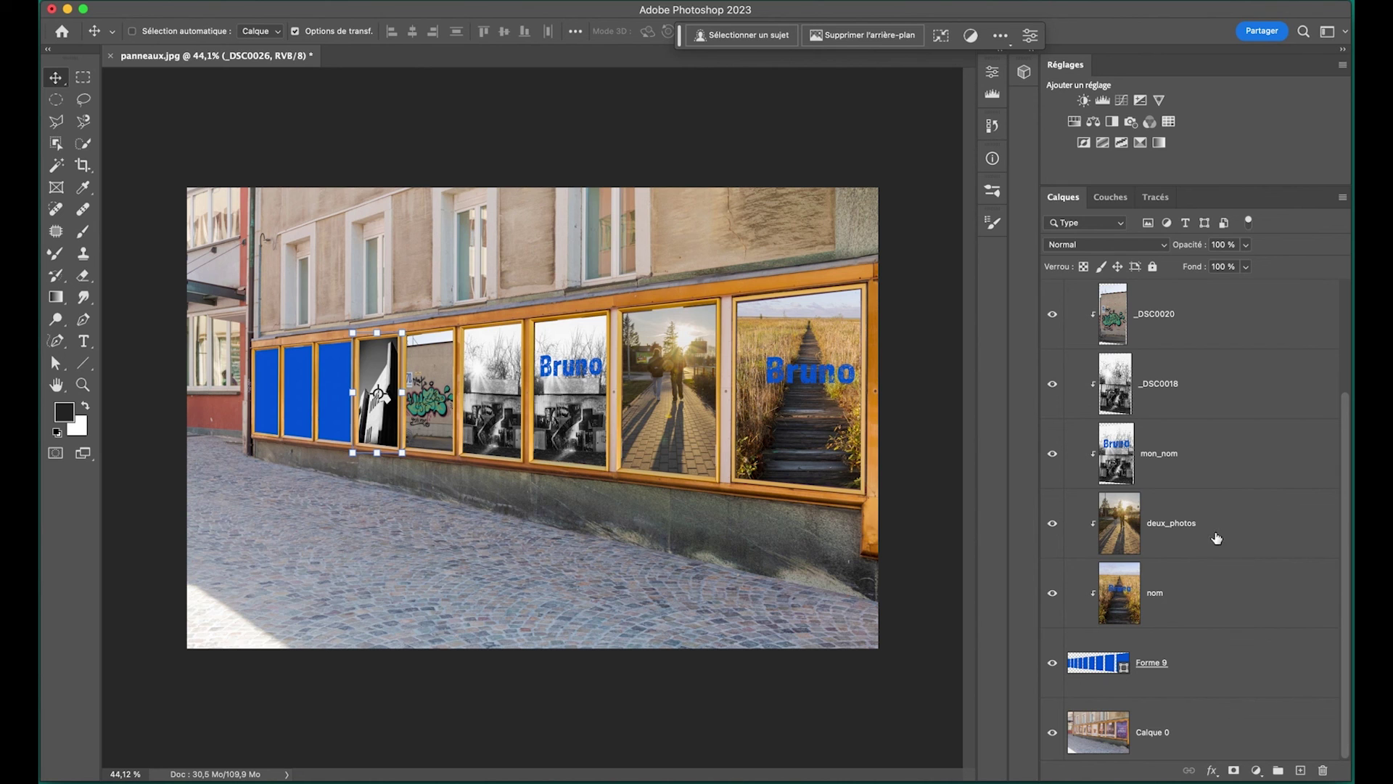
{"action": "left_click", "coordinate": [1168, 594]}
{"action": "left_click", "coordinate": [1054, 593]}
{"action": "left_click", "coordinate": [1053, 594]}
{"action": "left_click", "coordinate": [1057, 525]}
{"action": "left_click", "coordinate": [1057, 525]}
{"action": "left_click", "coordinate": [1057, 455]}
{"action": "left_click", "coordinate": [1058, 455]}
{"action": "scroll", "coordinate": [1246, 586], "scroll_direction": "up", "scroll_amount": 2}
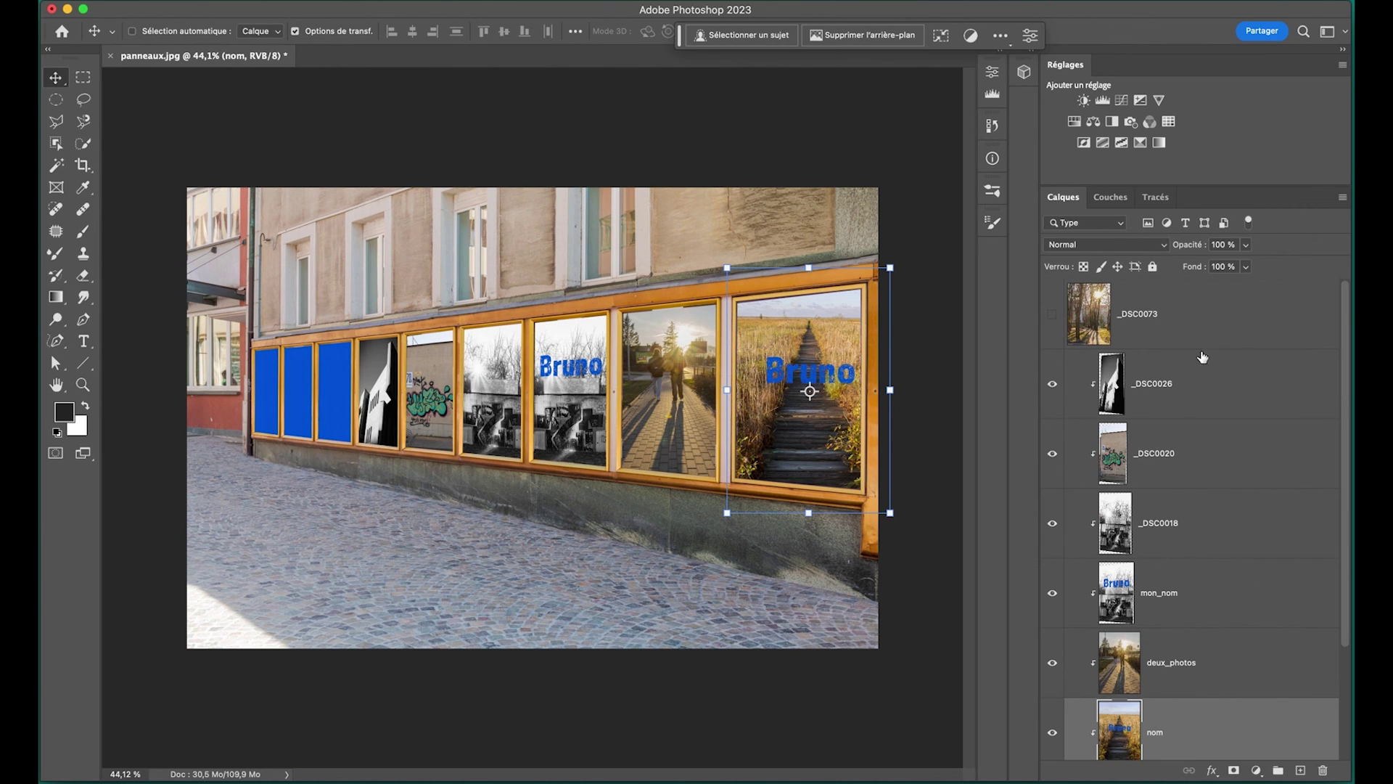
Delete the hidden _DSC0073 layer and select the _DSC0026 layer at the head of the stack.
{"action": "left_click", "coordinate": [1197, 323]}
{"action": "scroll", "coordinate": [1263, 322], "scroll_direction": "down", "scroll_amount": 1}
{"action": "left_click", "coordinate": [1263, 322]}
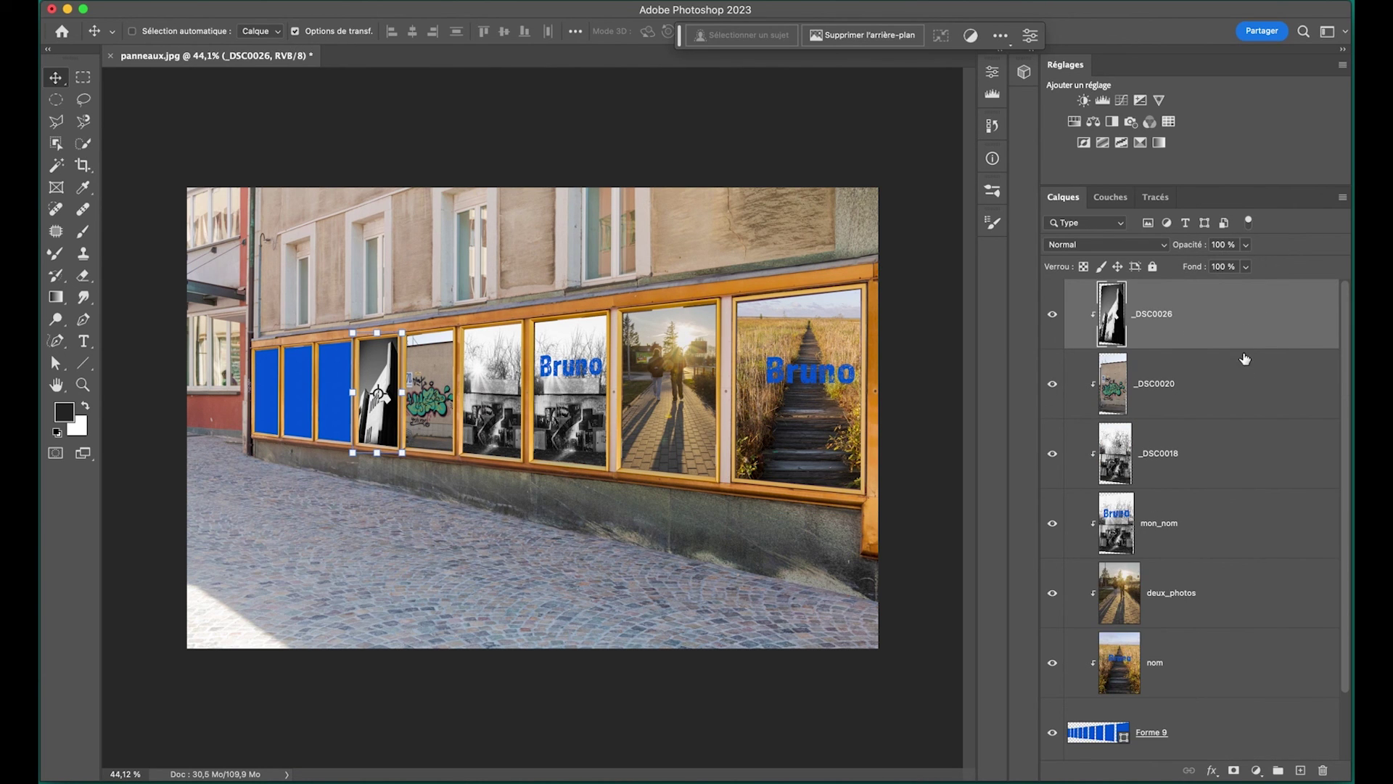
Add a Curves adjustment above _DSC0026 with the black point's output raised to 38, and clip it to the Forme 9 photo stack.
{"action": "left_click", "coordinate": [1122, 100]}
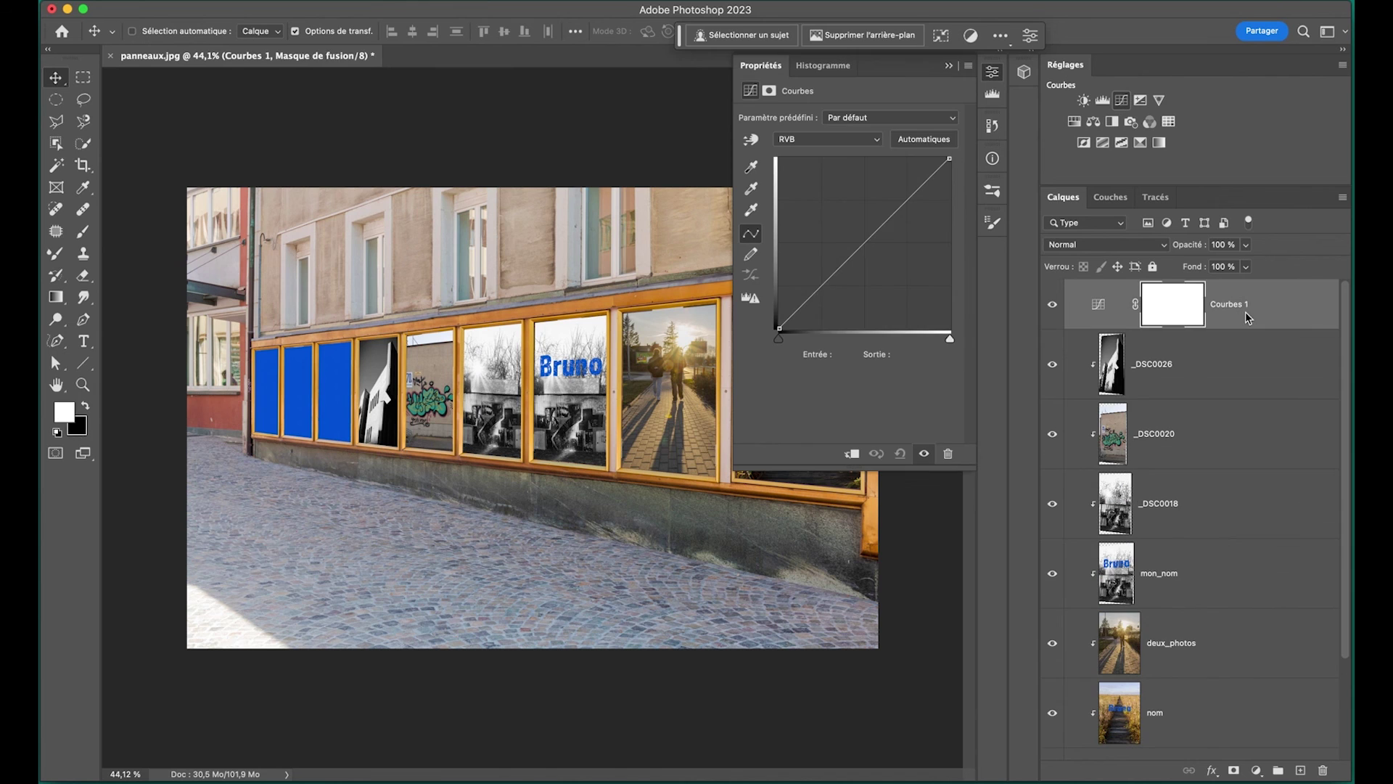
{"action": "left_click_drag", "start_coordinate": [784, 331], "coordinate": [780, 303]}
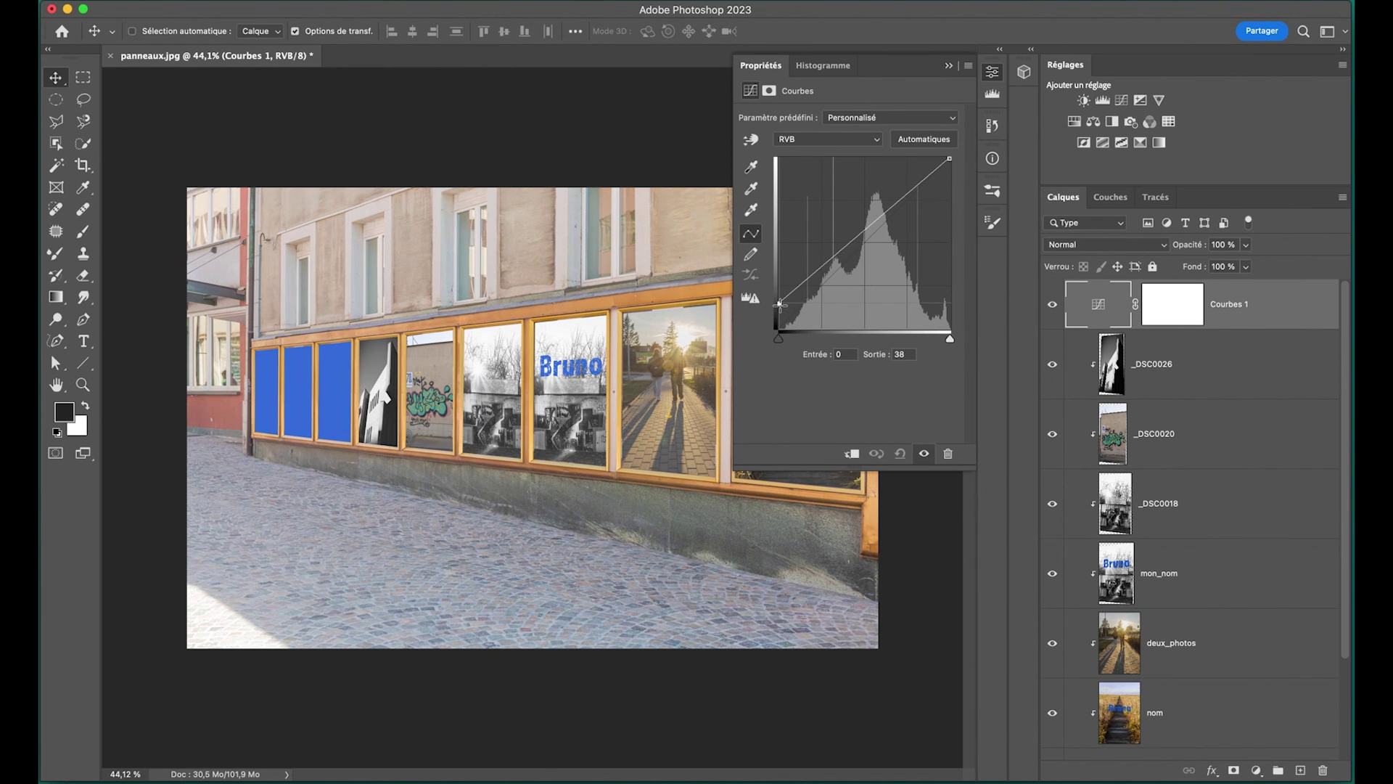
{"action": "left_click", "coordinate": [1280, 330], "text": "alt"}
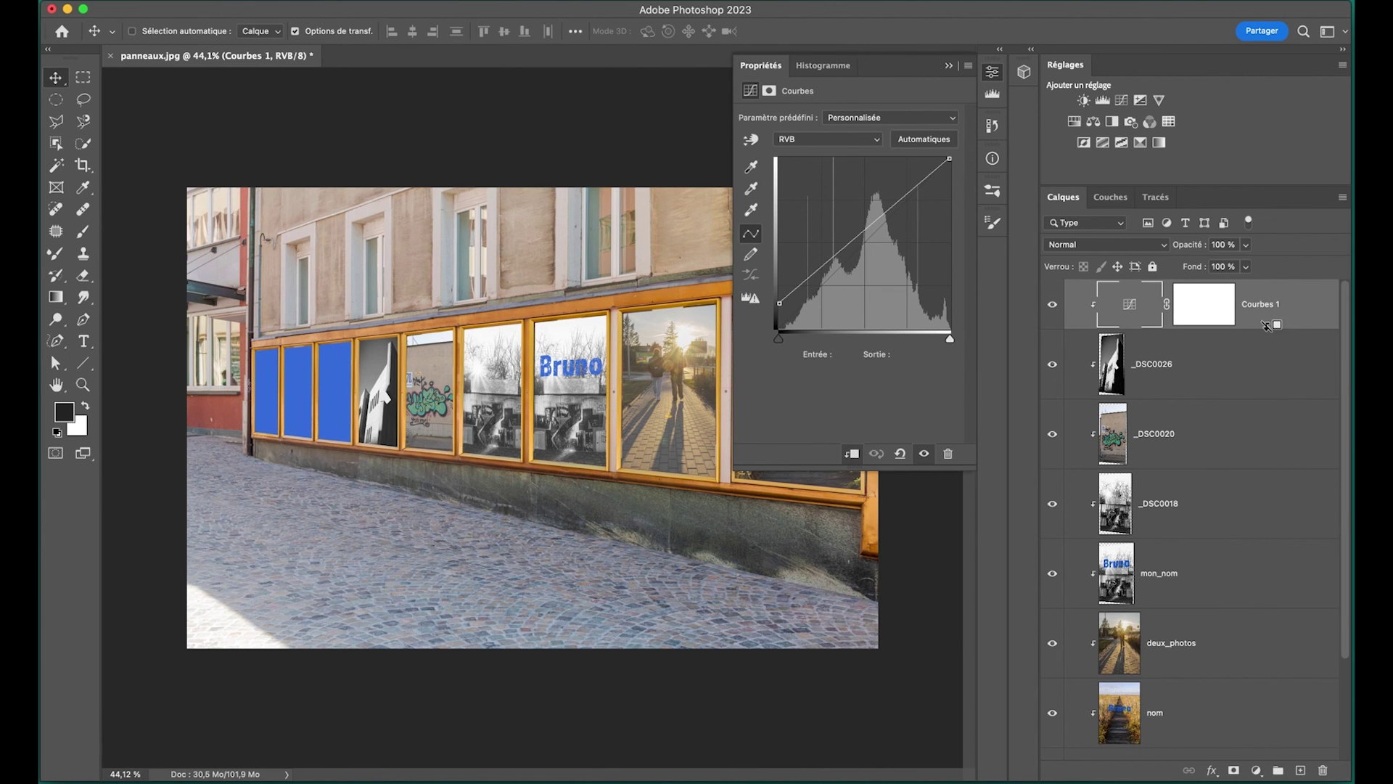
{"action": "left_click", "coordinate": [949, 66]}
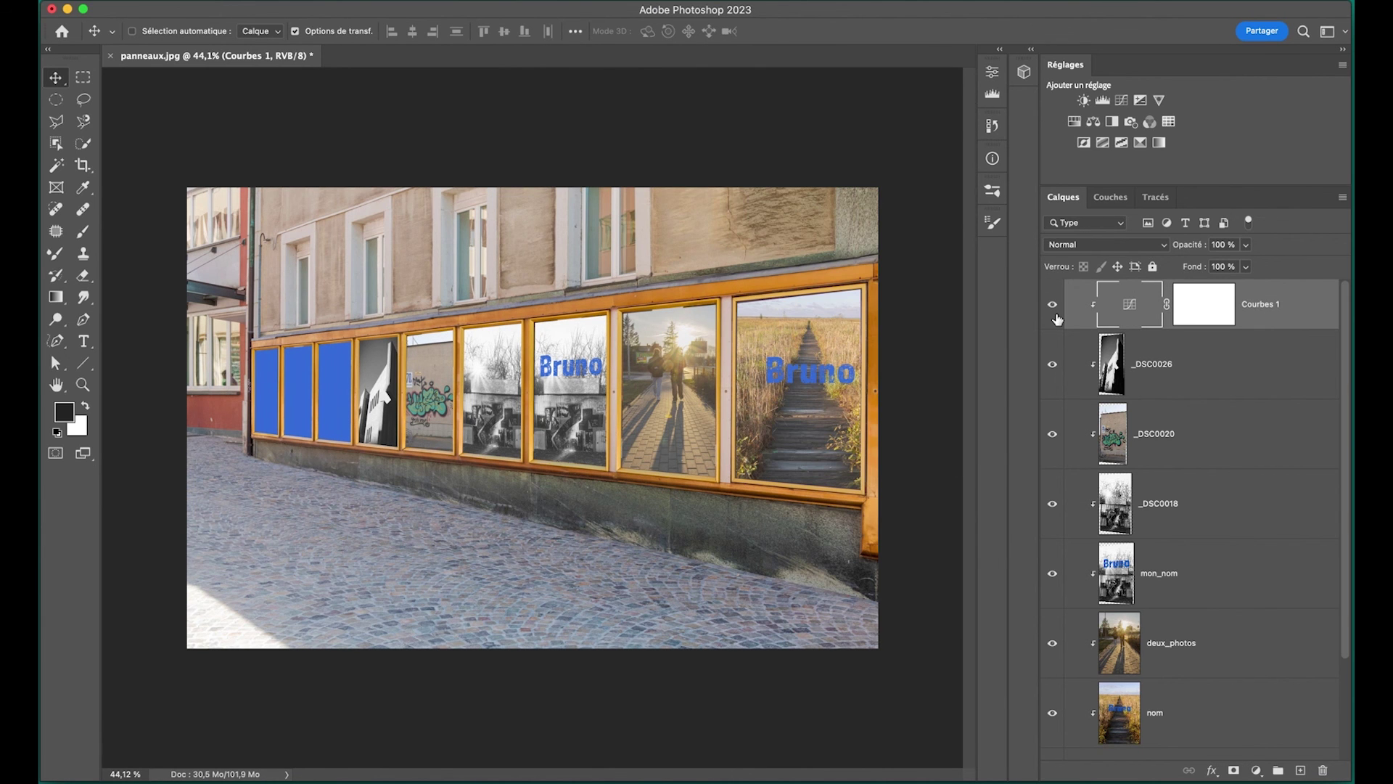
Toggle the Courbes 1 adjustment and the _DSC0020 photo off and on to compare their effect on the panels.
{"action": "left_click", "coordinate": [1052, 305]}
{"action": "left_click", "coordinate": [1053, 305]}
{"action": "scroll", "coordinate": [1182, 383], "scroll_direction": "down", "scroll_amount": 2}
{"action": "scroll", "coordinate": [1182, 383], "scroll_direction": "up", "scroll_amount": 2}
{"action": "left_click", "coordinate": [1056, 435]}
{"action": "left_click", "coordinate": [1053, 435]}
Embed _DSC0068.jpg above the _DSC0020 layer, scaled to 33.93% over the second panel from the right.
{"action": "left_click", "coordinate": [1268, 440]}
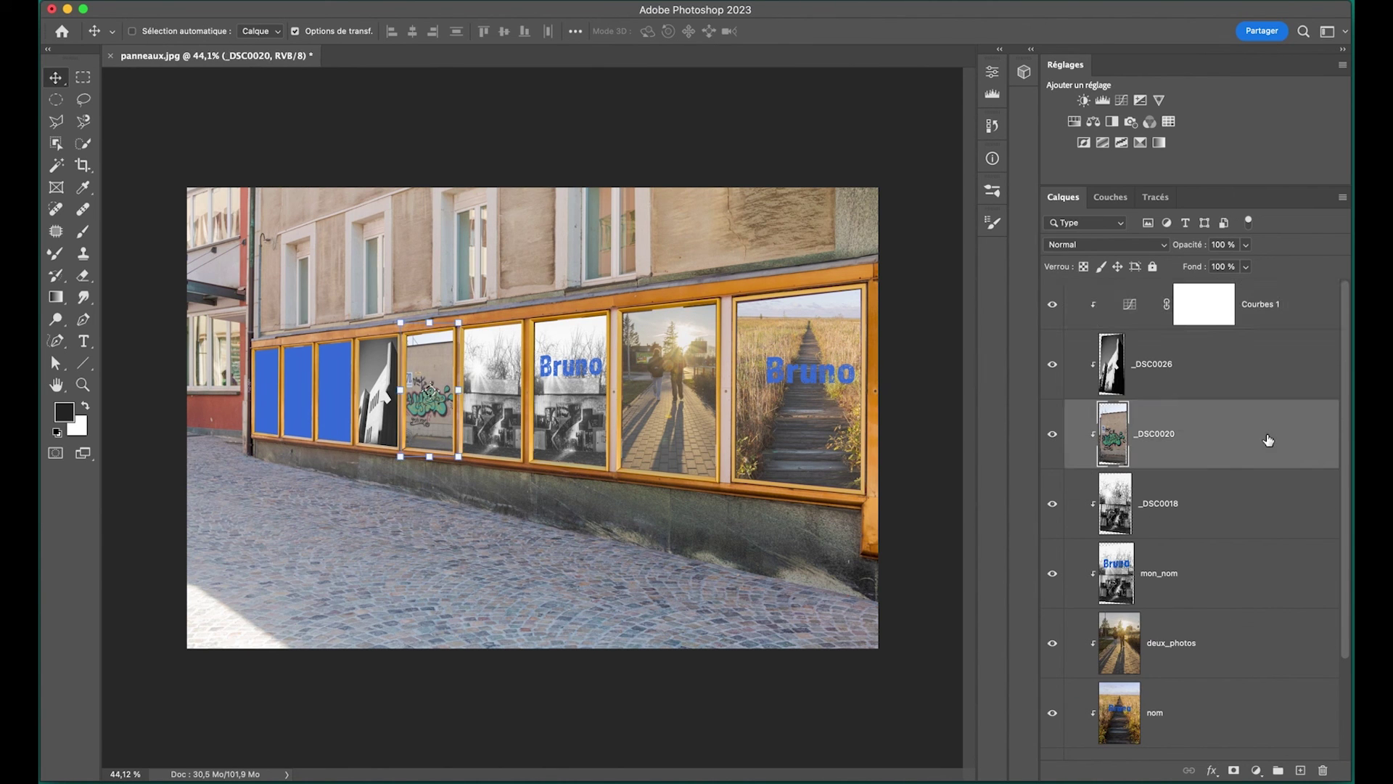
{"action": "left_click", "coordinate": [222, 0]}
{"action": "left_click", "coordinate": [231, 303]}
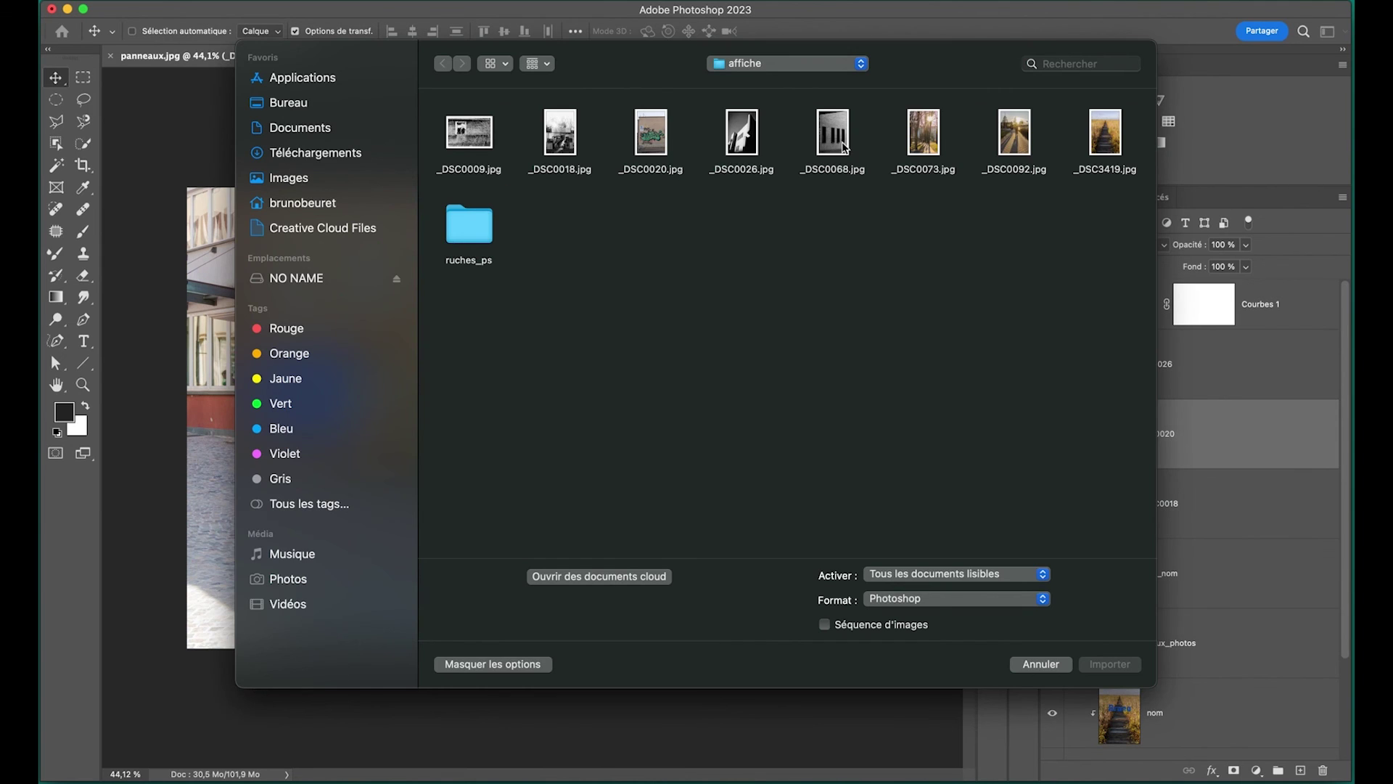
{"action": "double_click", "coordinate": [844, 148]}
{"action": "left_click_drag", "start_coordinate": [740, 418], "coordinate": [683, 467]}
Clip the _DSC0068 photo to the Forme 9 shape stack and fit it inside the second panel from the right.
{"action": "scroll", "coordinate": [1309, 452], "scroll_direction": "down", "scroll_amount": 2}
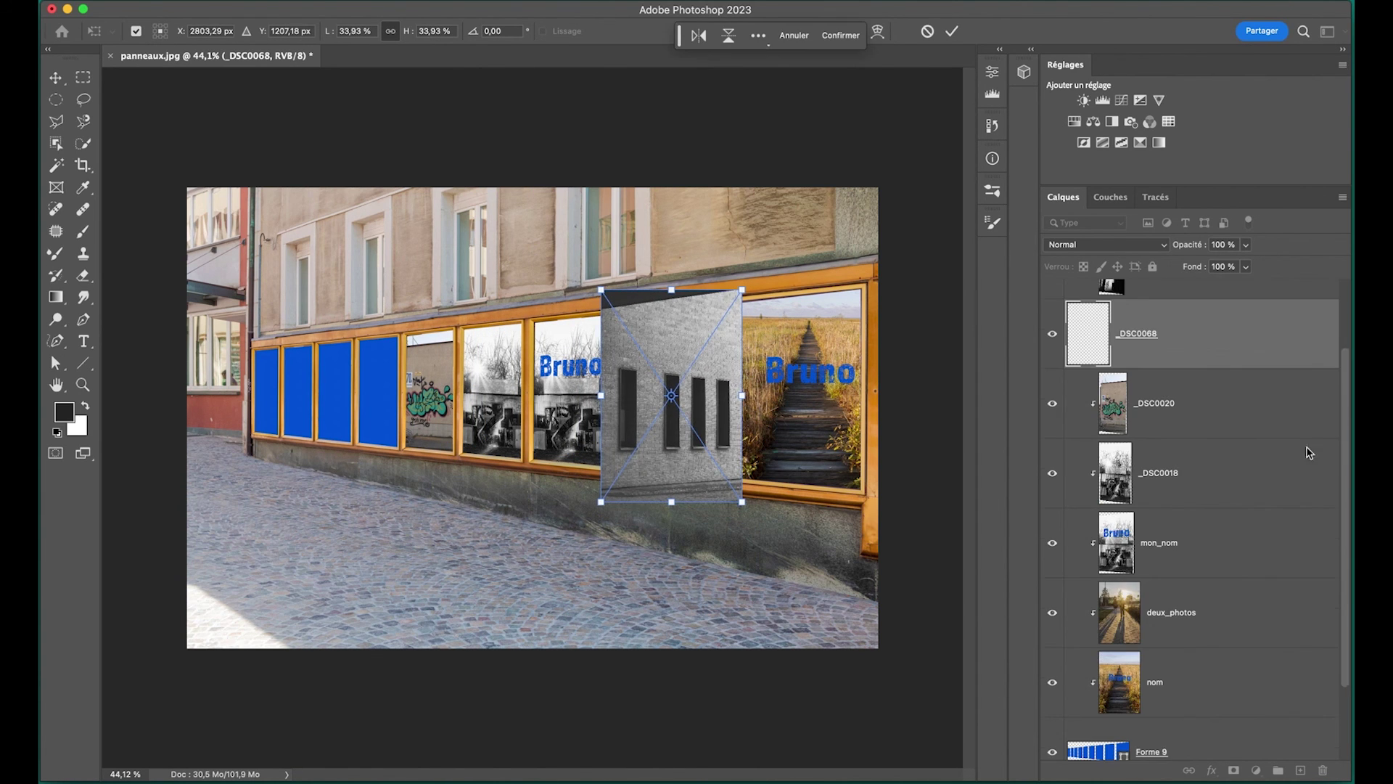
{"action": "left_click", "coordinate": [1261, 367], "text": "alt"}
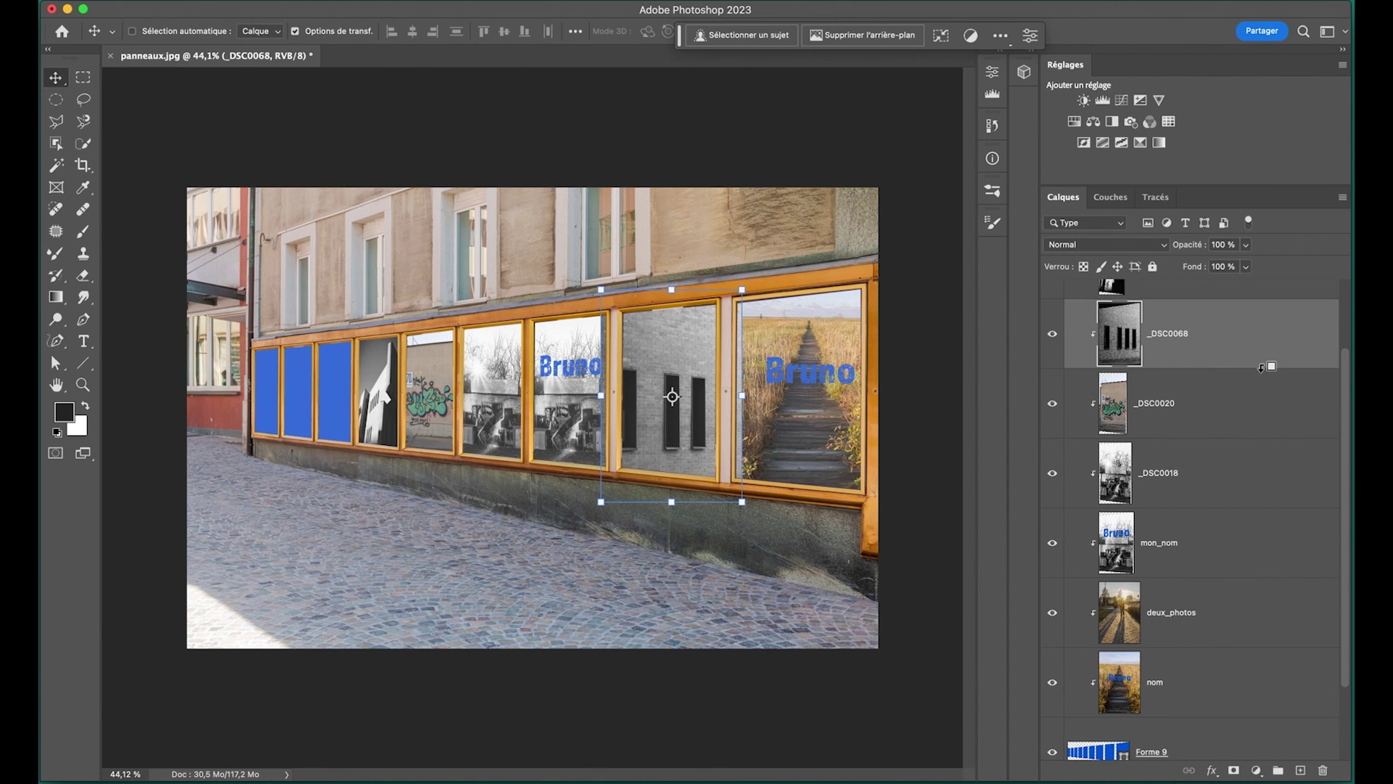
{"action": "left_click_drag", "start_coordinate": [651, 426], "coordinate": [666, 440]}
{"action": "left_click_drag", "start_coordinate": [751, 408], "coordinate": [734, 401]}
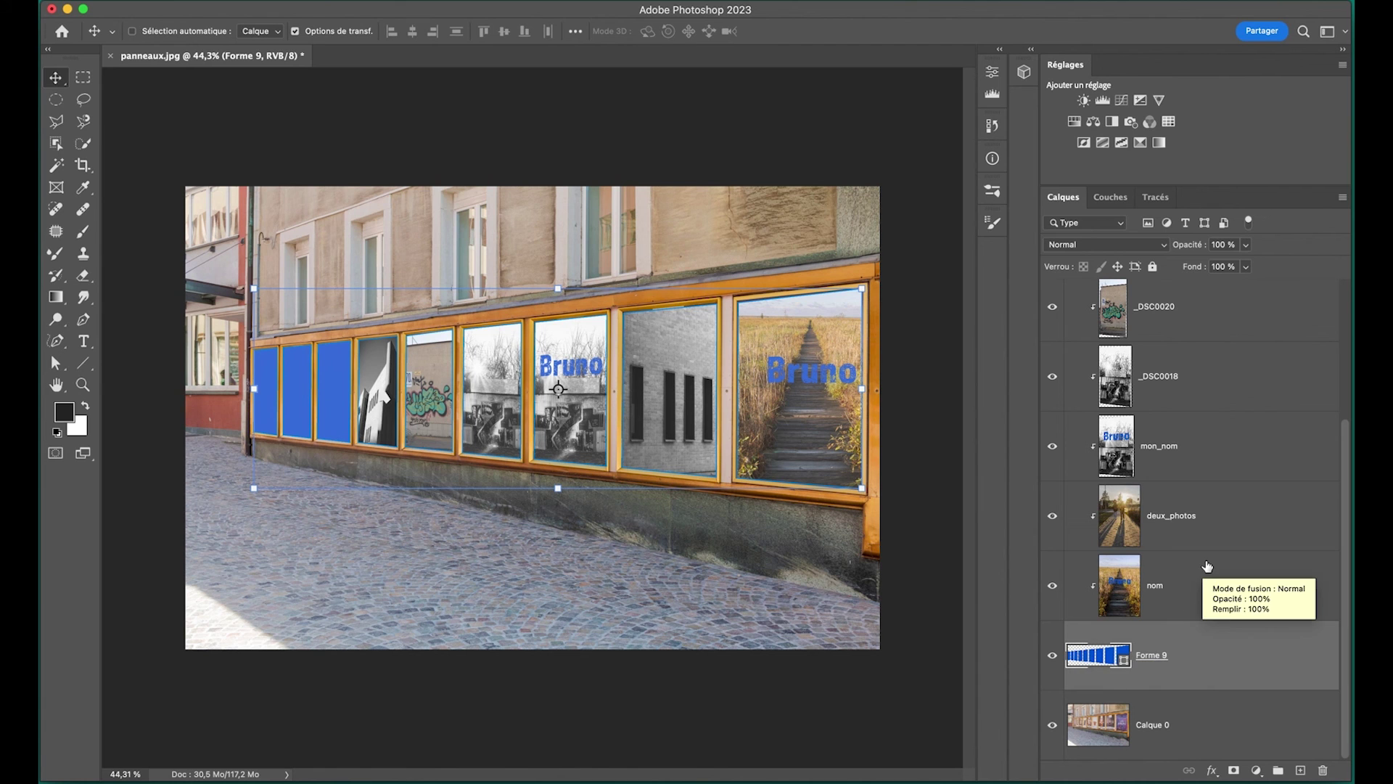
{"action": "scroll", "coordinate": [1206, 573], "scroll_direction": "up", "scroll_amount": 3}
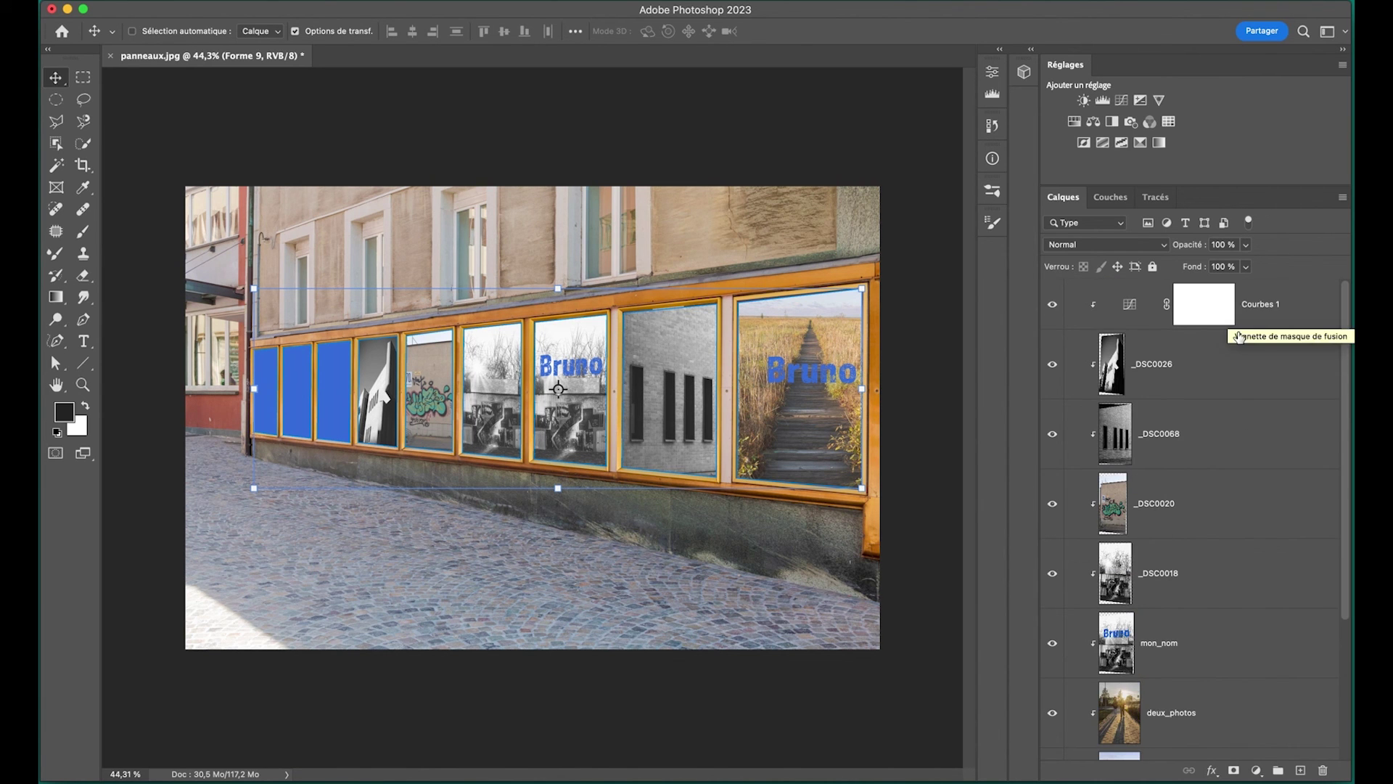
{"action": "scroll", "coordinate": [1219, 465], "scroll_direction": "down", "scroll_amount": 3}
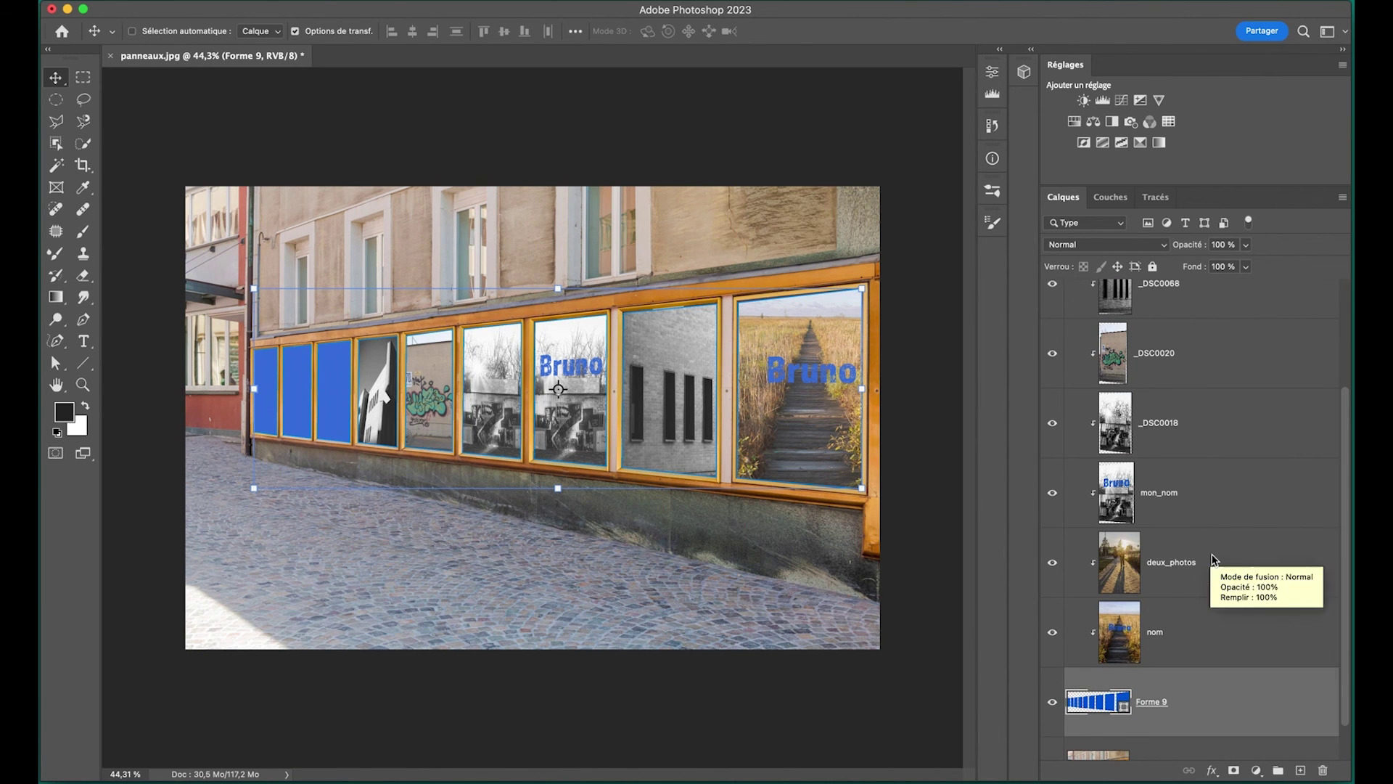
{"action": "scroll", "coordinate": [1233, 337], "scroll_direction": "up", "scroll_amount": 3}
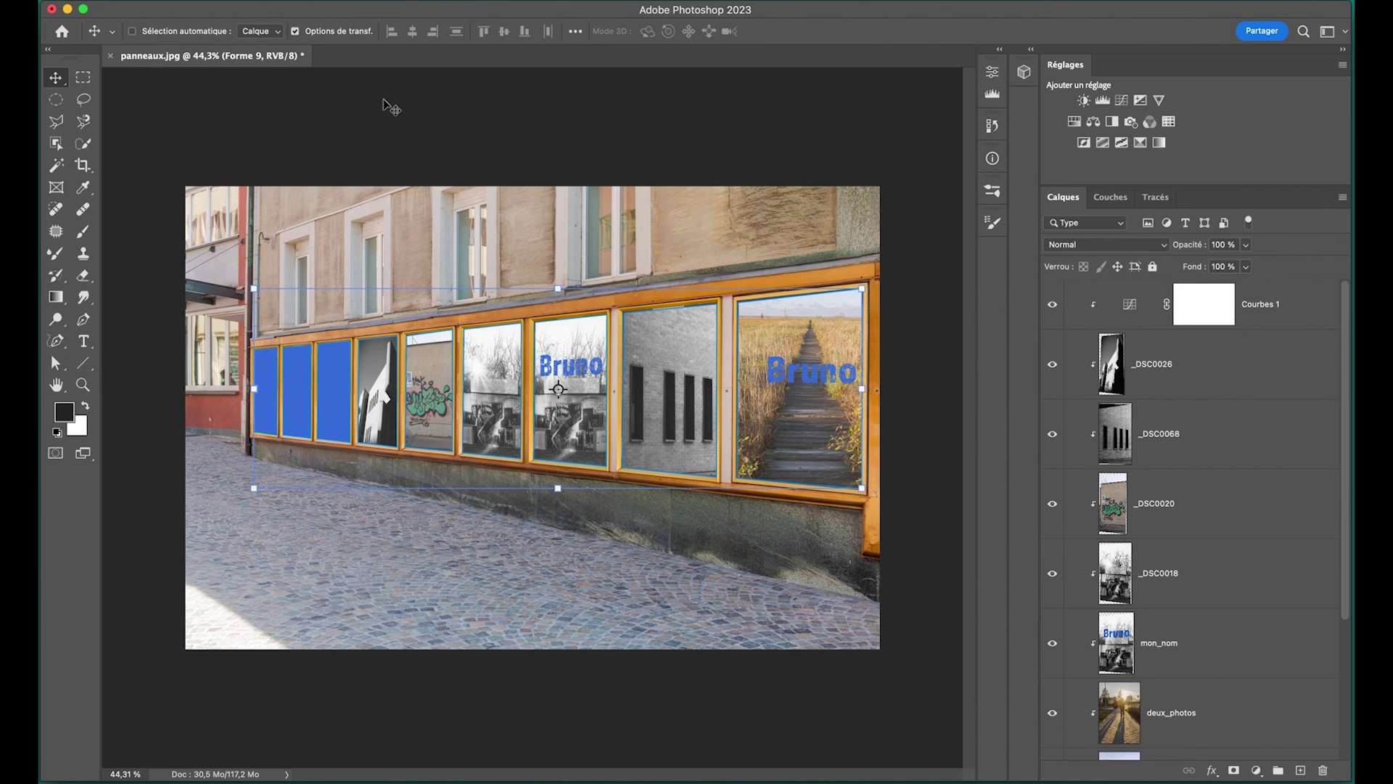